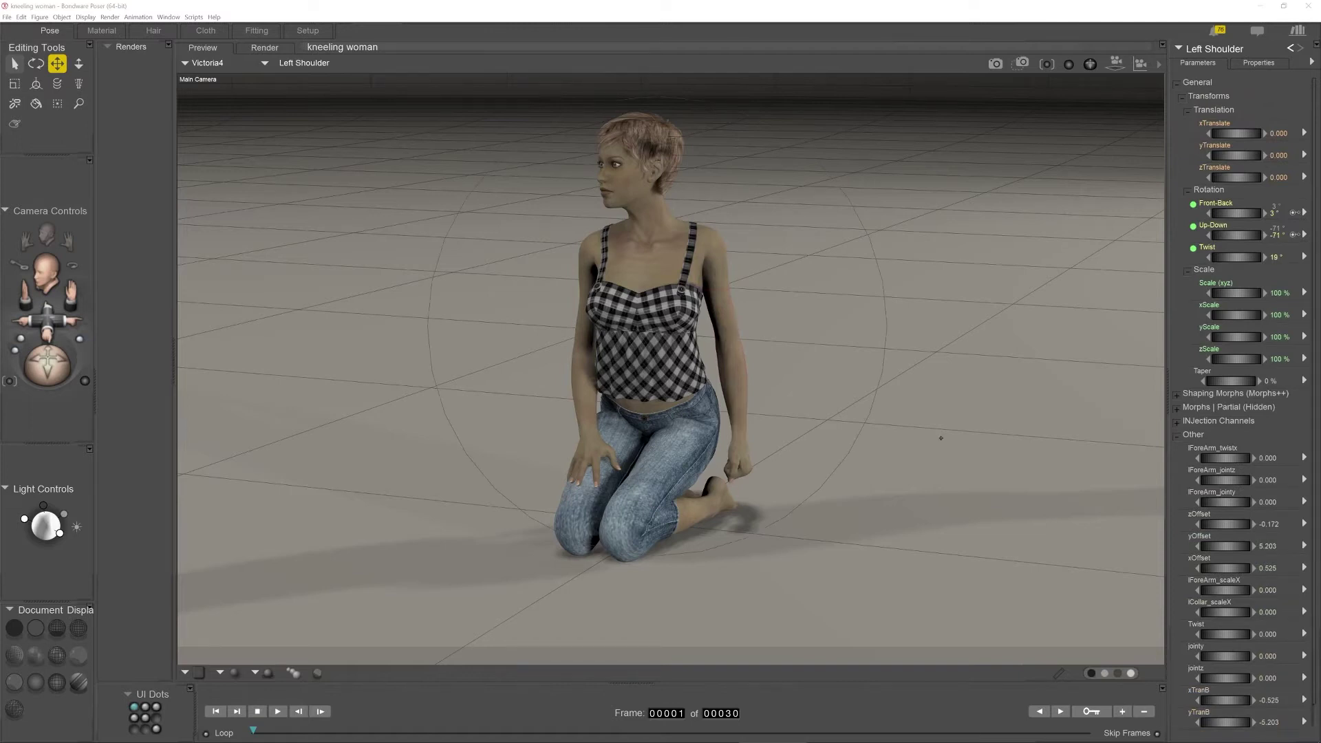
# Step: Switch the scene to untextured shaded display and fit the CoffinBase_1 prop under the figure with Scale 30% and yTran -1.247
pyautogui.moveTo(47, 366); pyautogui.dragTo(4, 327)
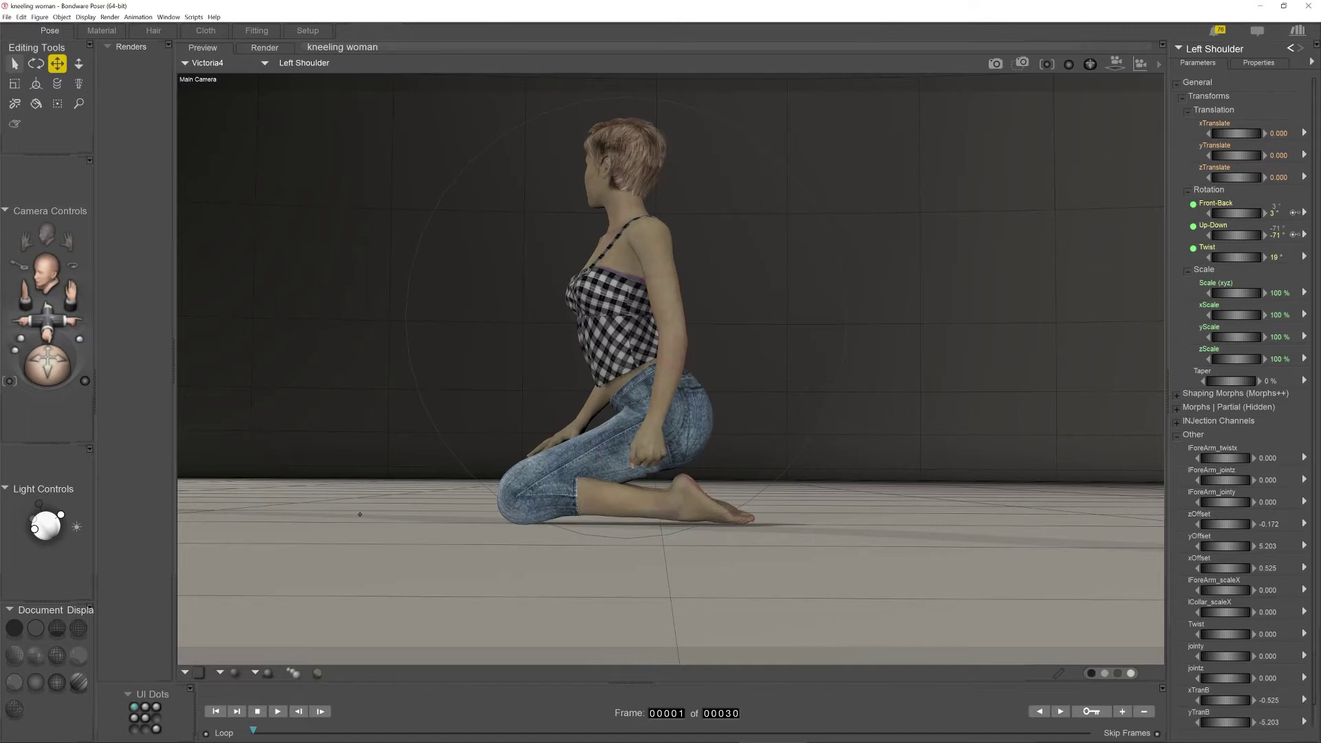
pyautogui.moveTo(47, 364); pyautogui.dragTo(100, 389)
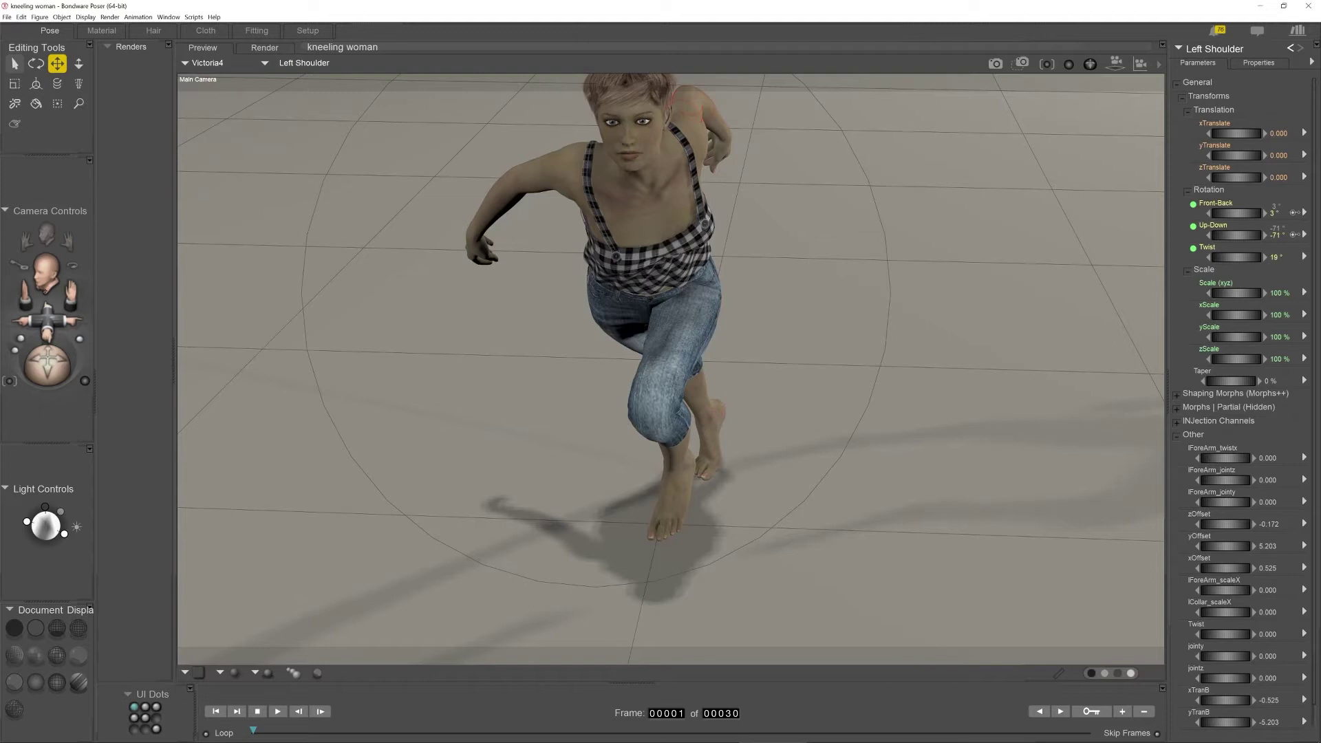
pyautogui.moveTo(45, 319)
pyautogui.mouseDown()
pyautogui.moveTo(61, 359)
pyautogui.moveTo(33, 350)
pyautogui.moveTo(49, 329)
pyautogui.moveTo(48, 341)
pyautogui.mouseUp()
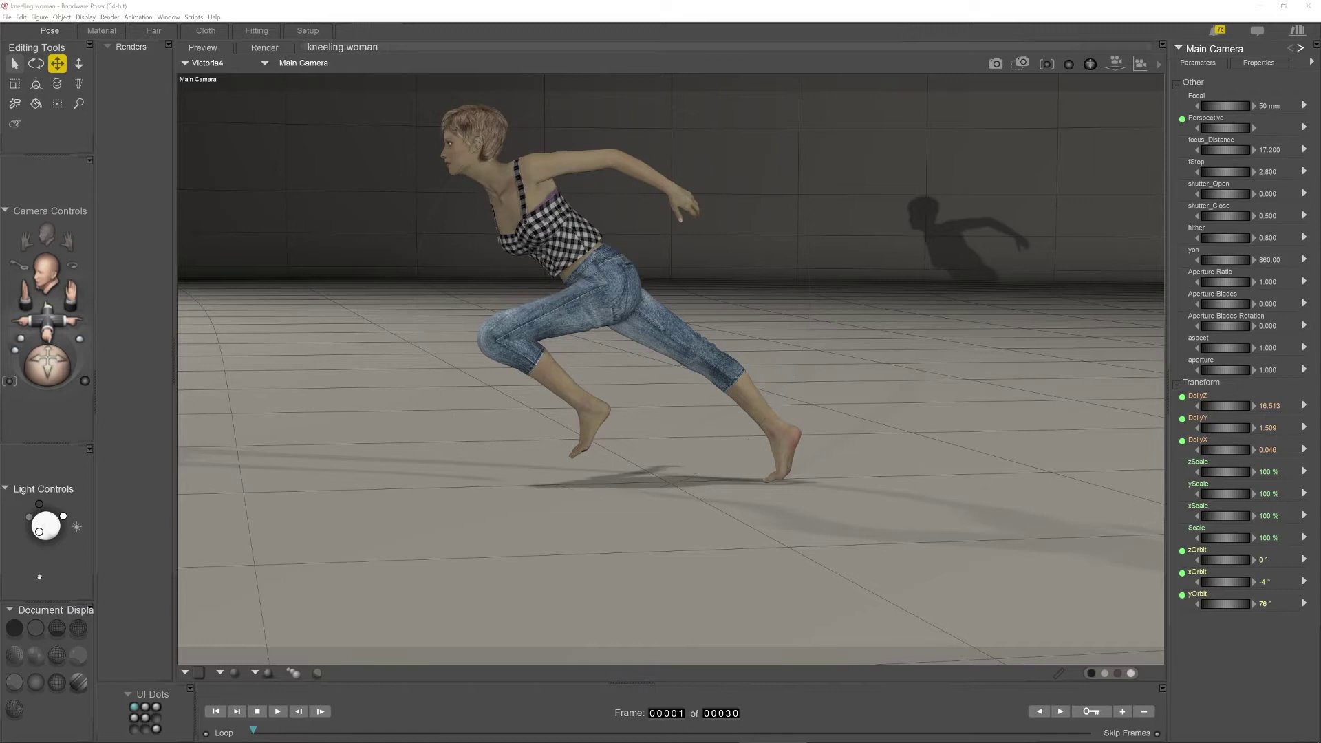
pyautogui.click(33, 658)
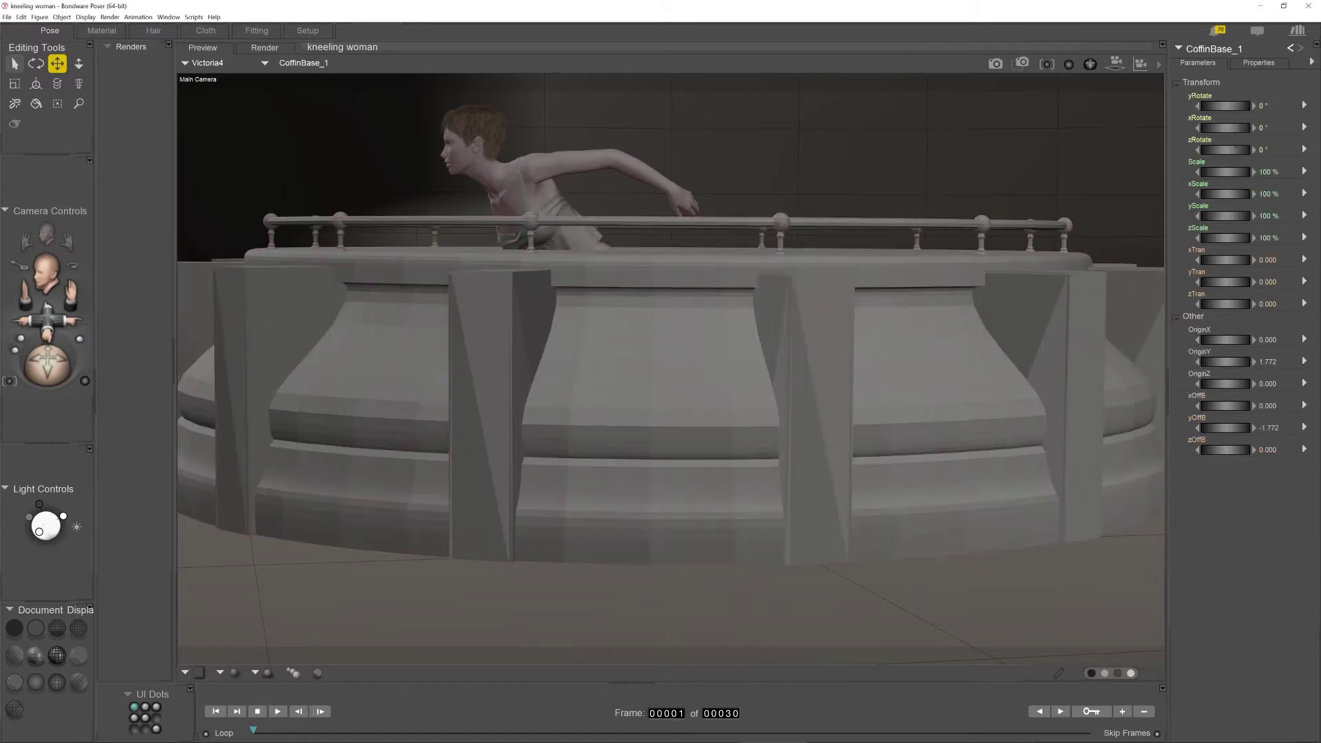
pyautogui.moveTo(1220, 171); pyautogui.dragTo(1172, 171)
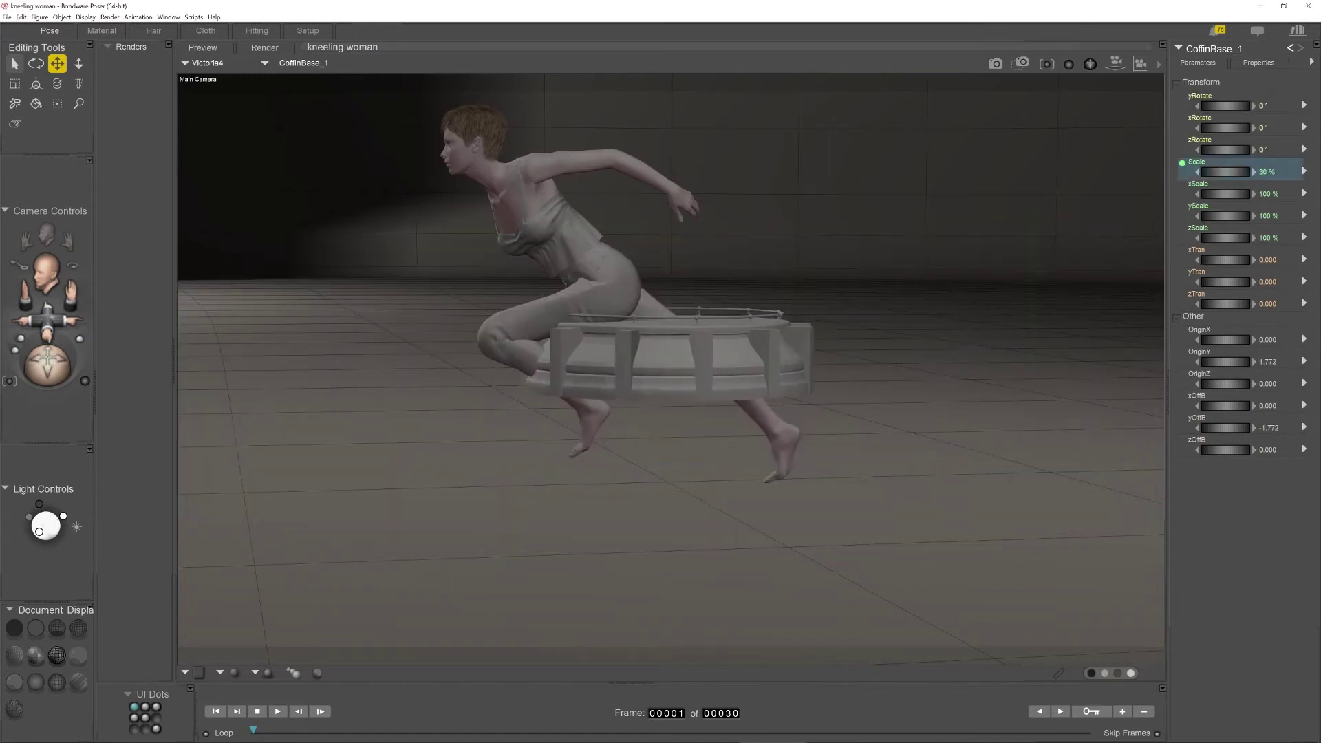
pyautogui.moveTo(1220, 281); pyautogui.dragTo(1204, 282)
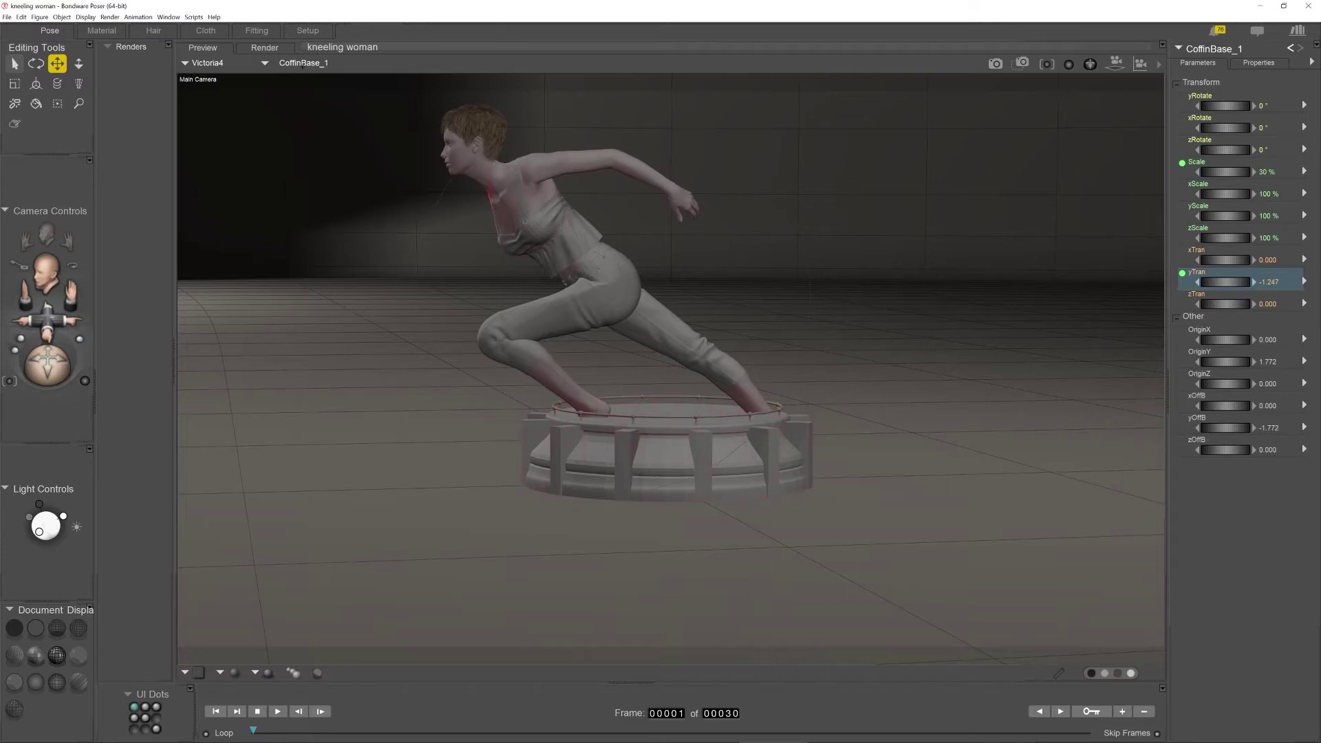
# Step: Move Victoria4's whole body onto the base with yTranslate 0.893 and zTranslate 0.542, and check where the foot meets the base
pyautogui.click(493, 200)
pyautogui.click(292, 62)
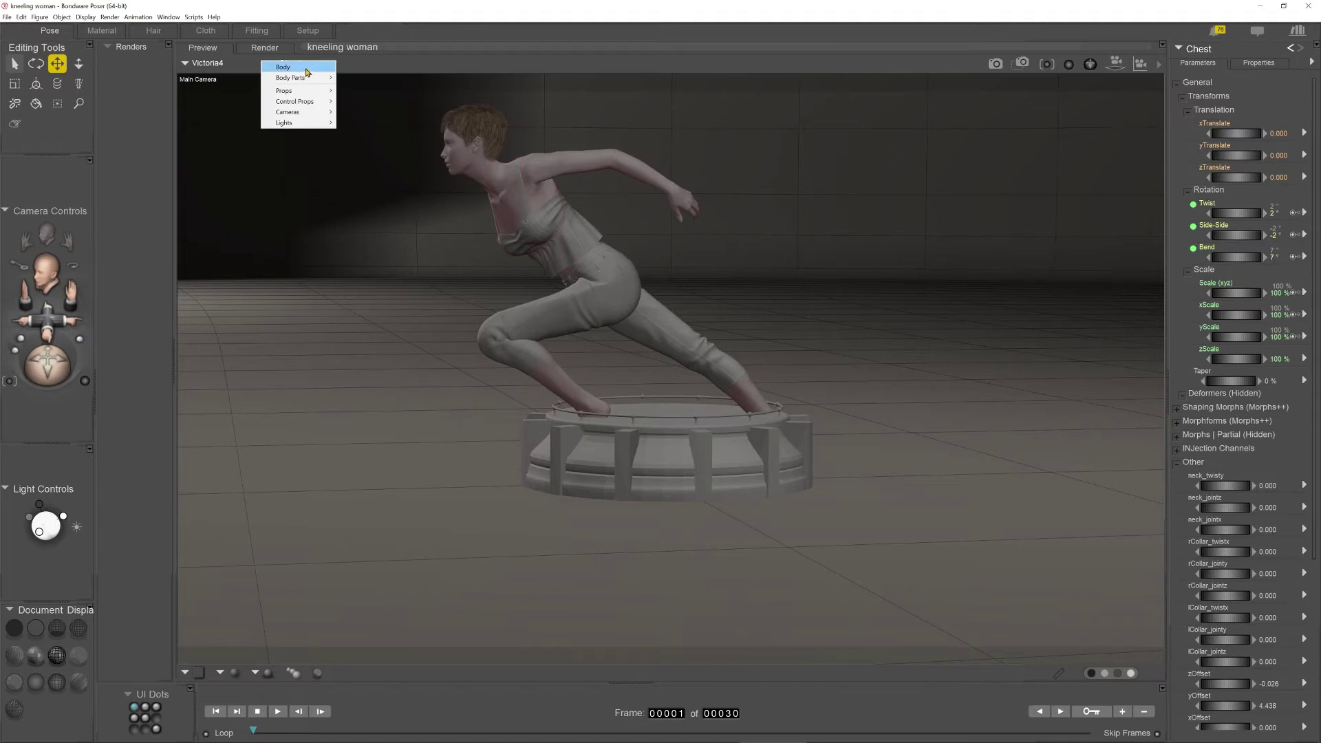
pyautogui.click(305, 68)
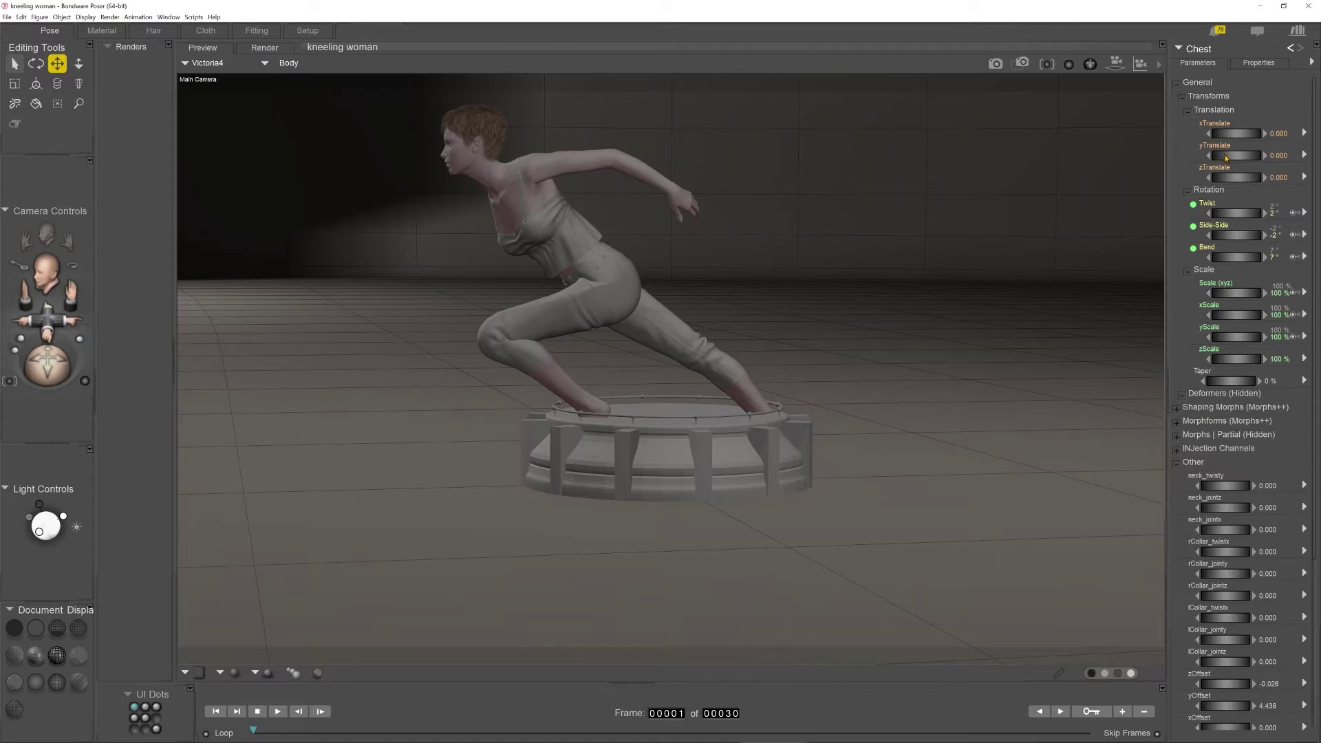
pyautogui.moveTo(1225, 155)
pyautogui.mouseDown()
pyautogui.moveTo(1266, 155)
pyautogui.moveTo(1236, 155)
pyautogui.mouseUp()
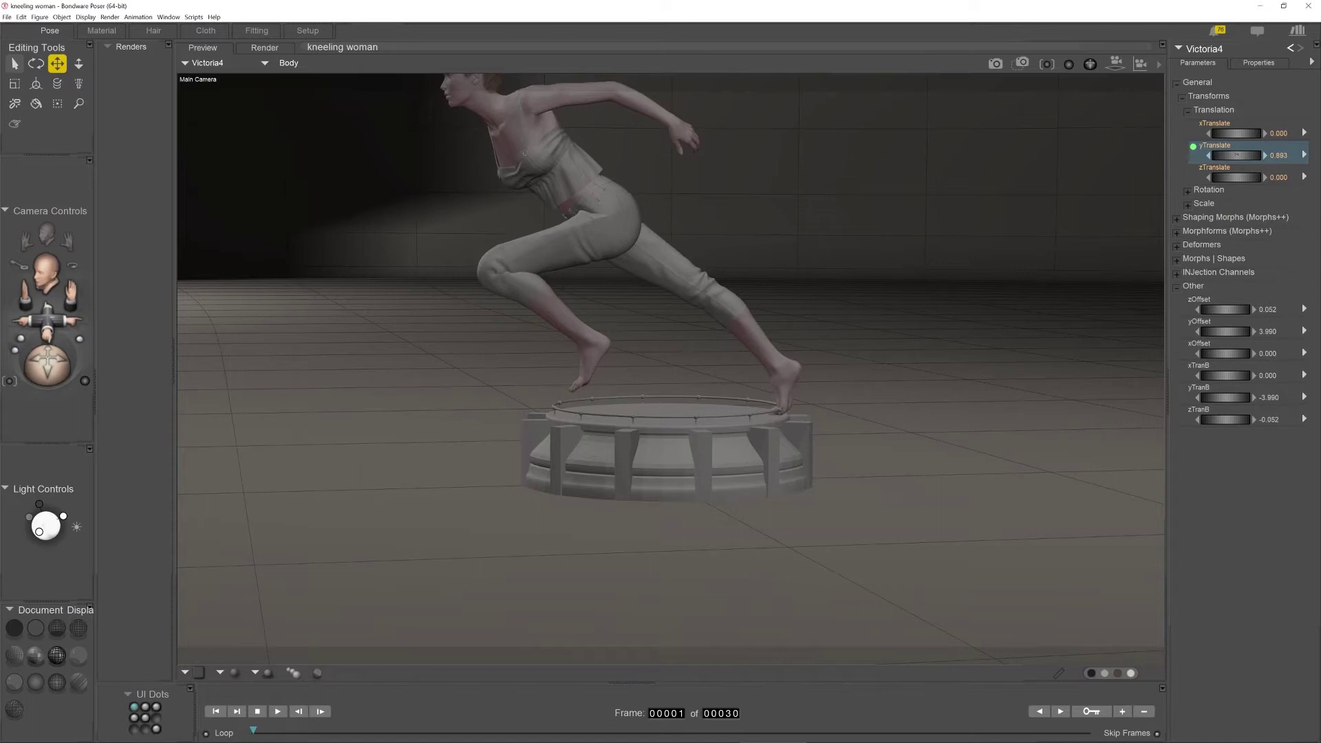
pyautogui.moveTo(1237, 178); pyautogui.dragTo(1255, 178)
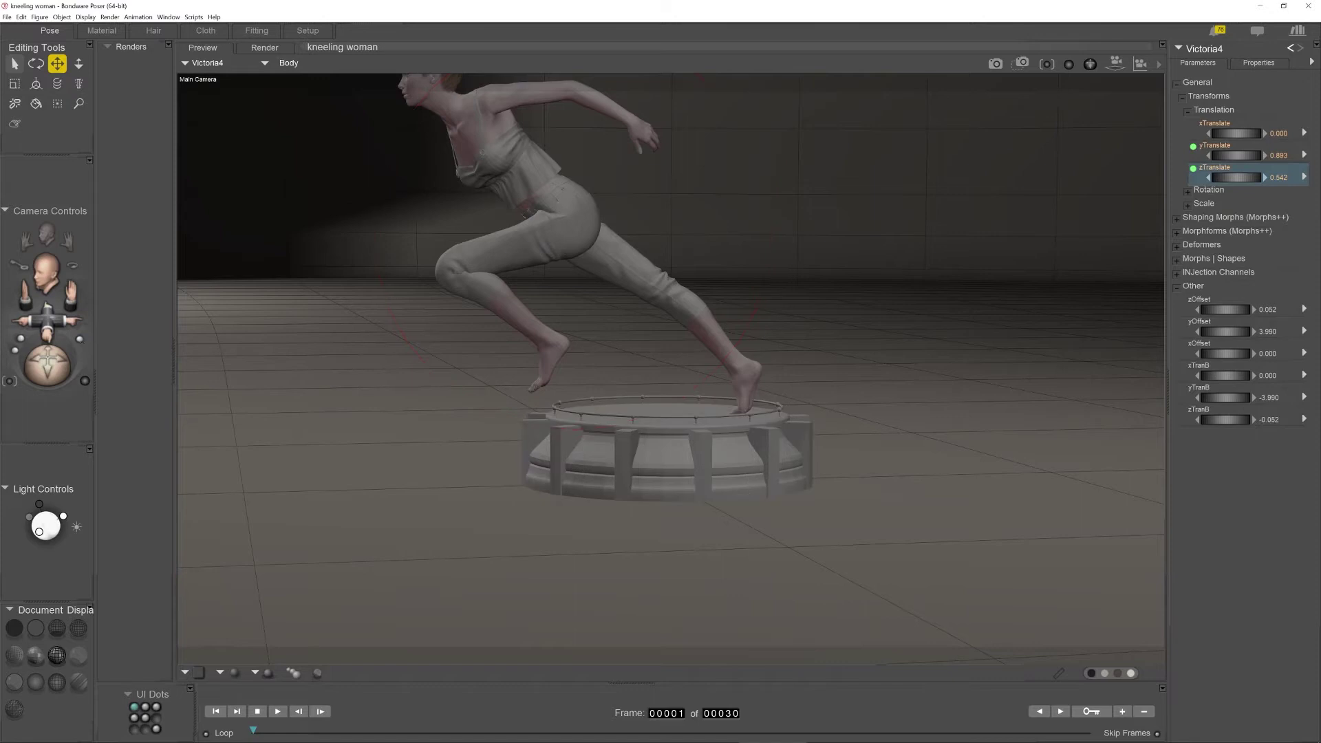
pyautogui.moveTo(47, 321)
pyautogui.mouseDown()
pyautogui.moveTo(47, 357)
pyautogui.moveTo(47, 334)
pyautogui.mouseUp()
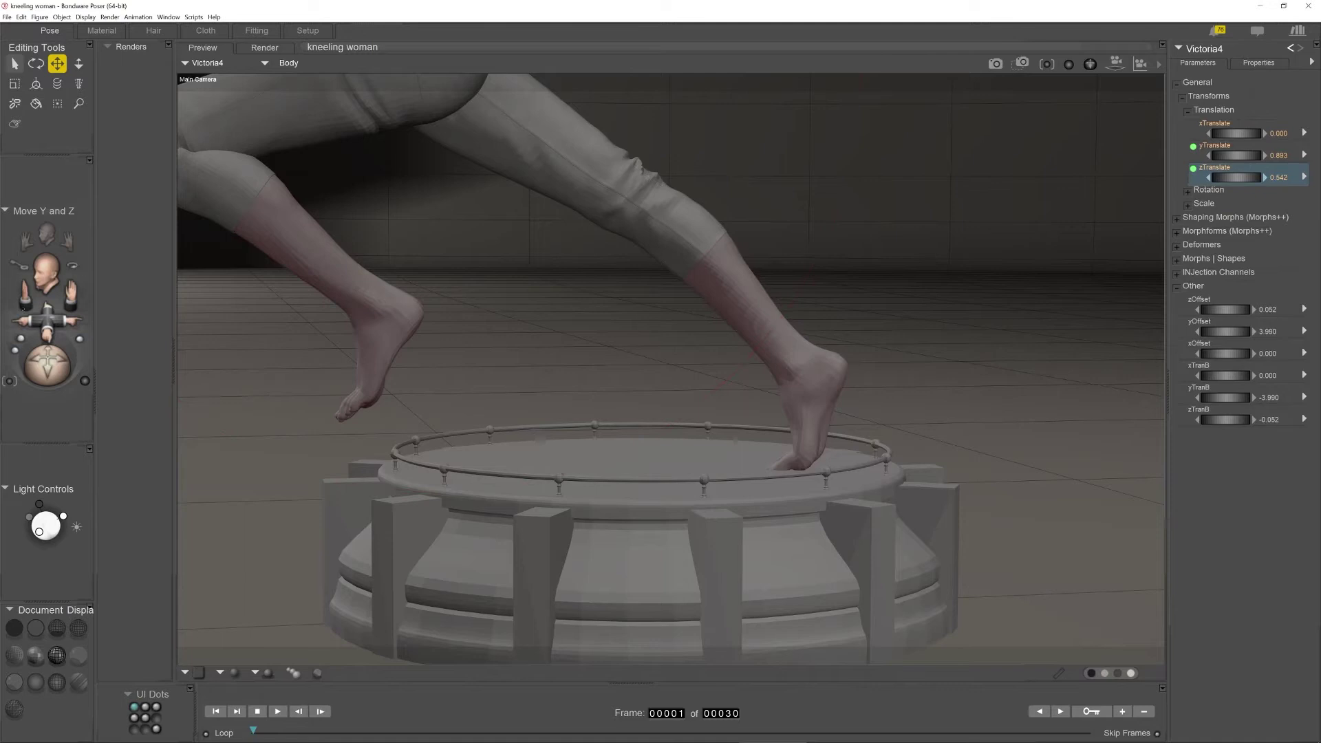
pyautogui.scroll(-8, 509, 426)
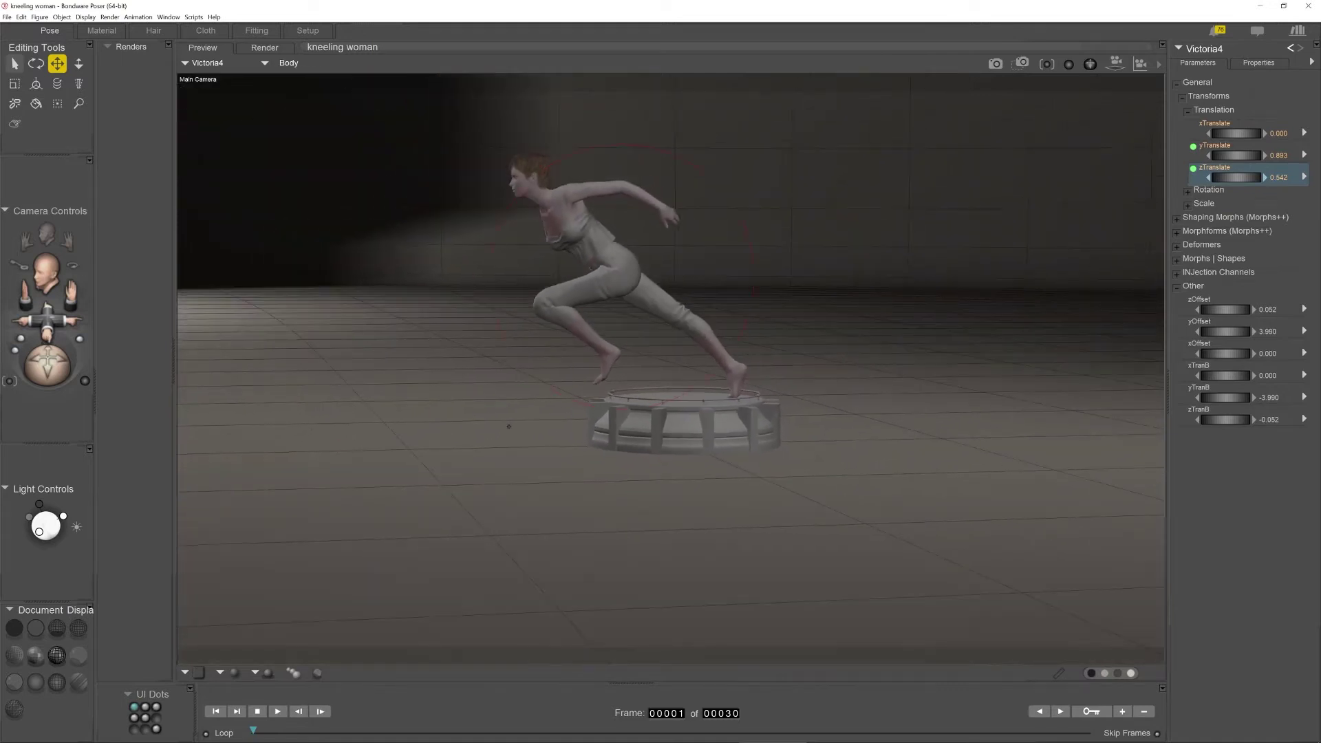
pyautogui.scroll(8, 653, 427)
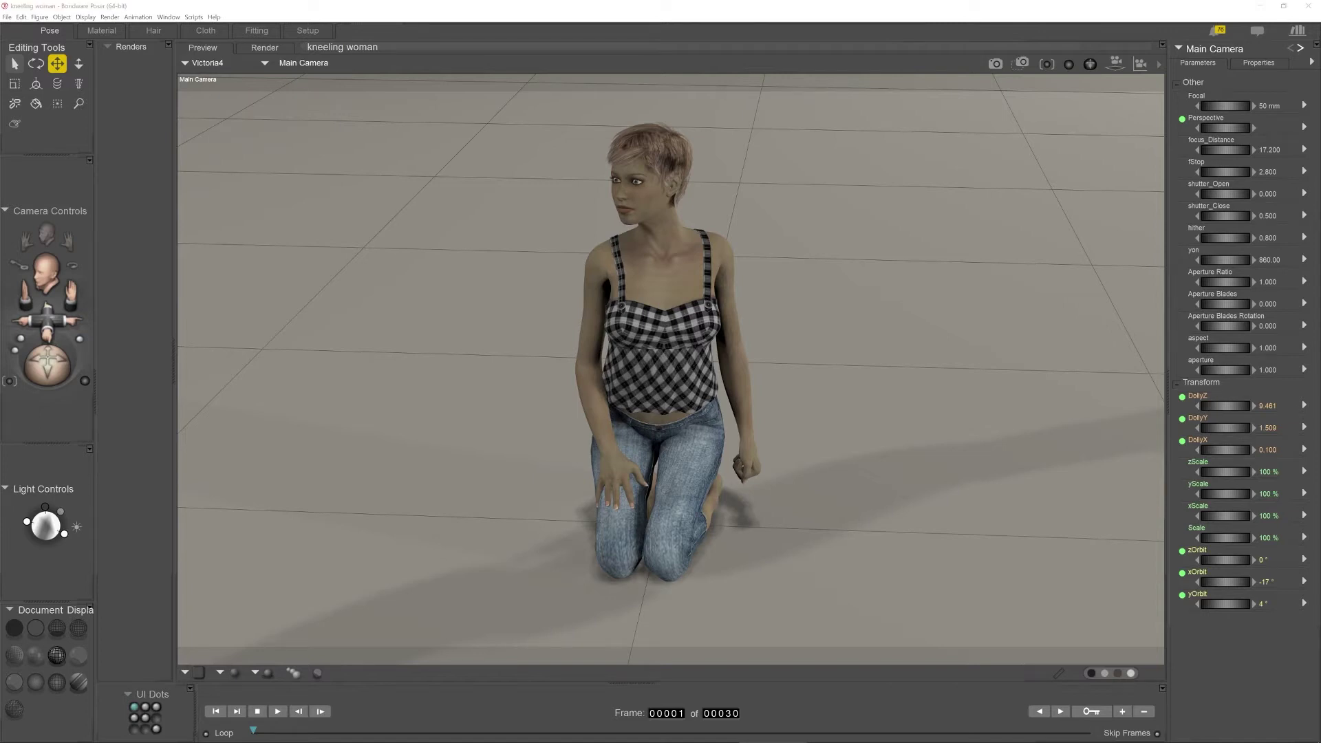
pyautogui.hotkey('alt', 'Tab')
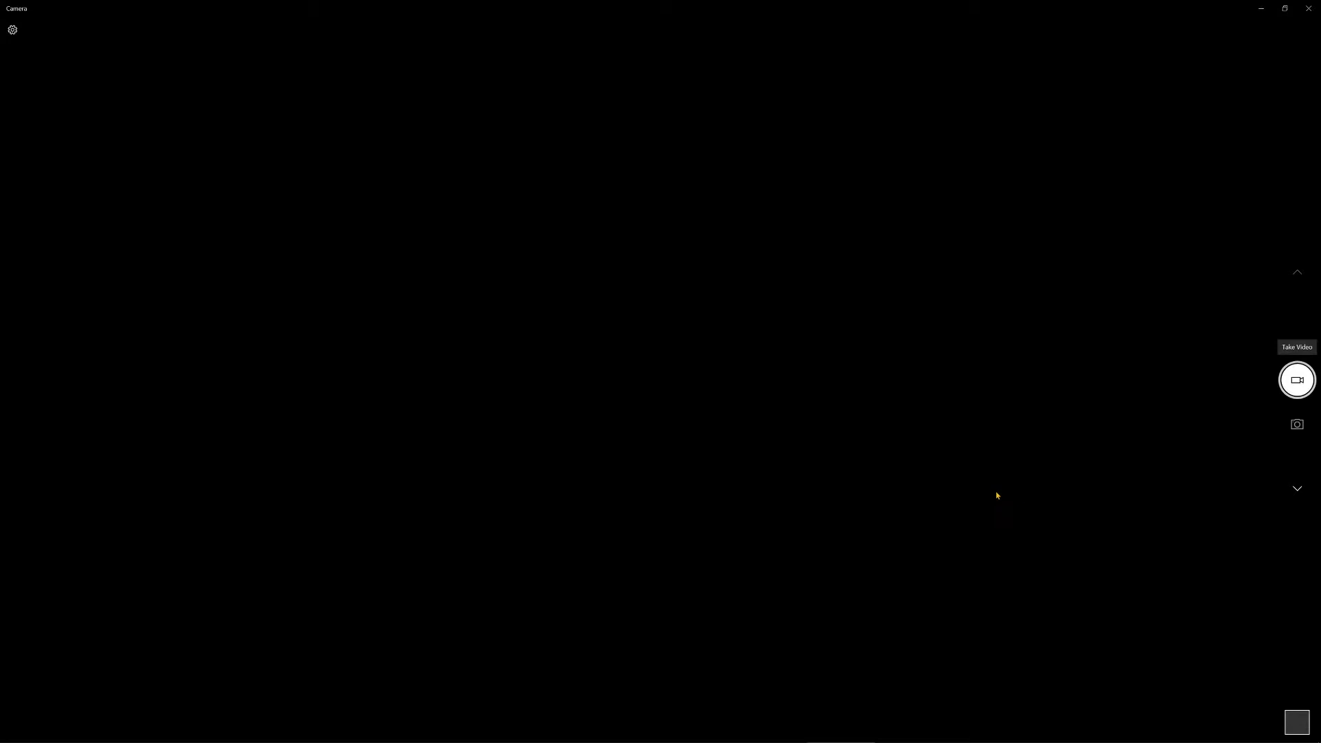
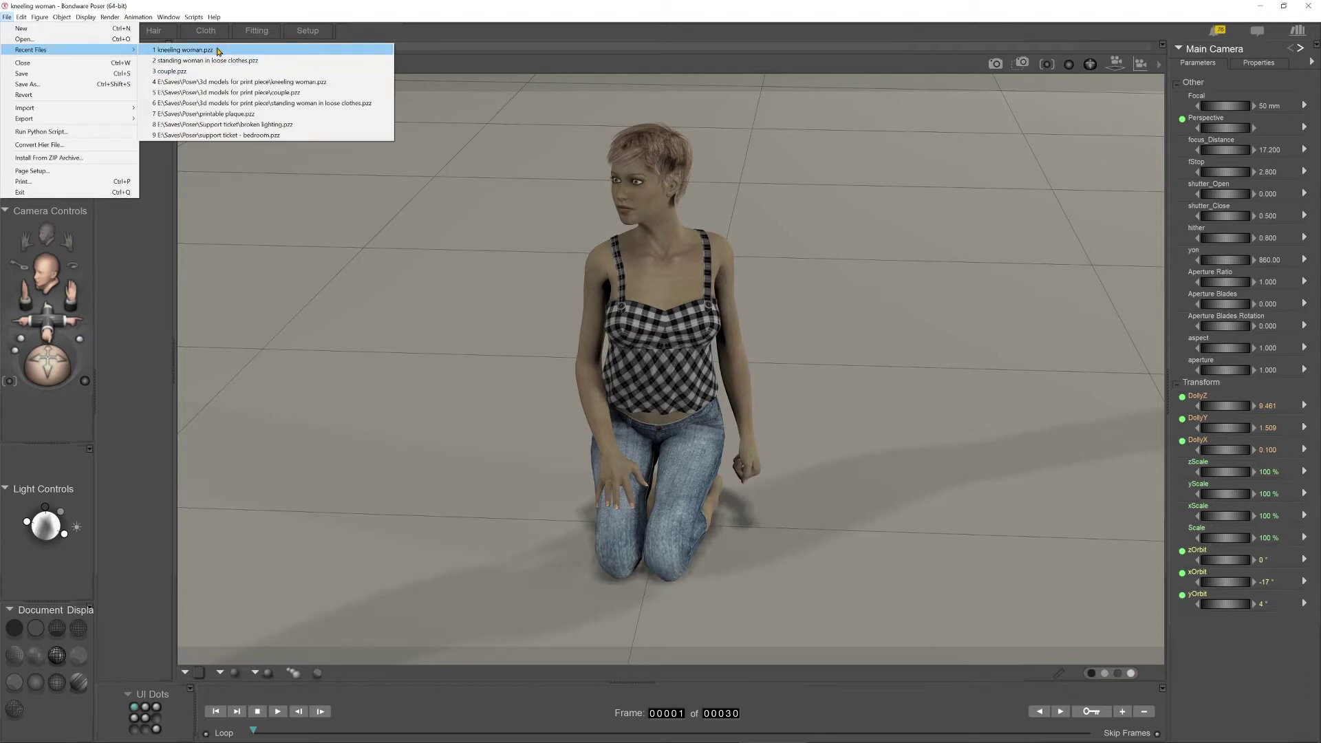
# Step: Open the recent scene couple.pzz without saving the changes to the kneeling woman scene
pyautogui.click(211, 61)
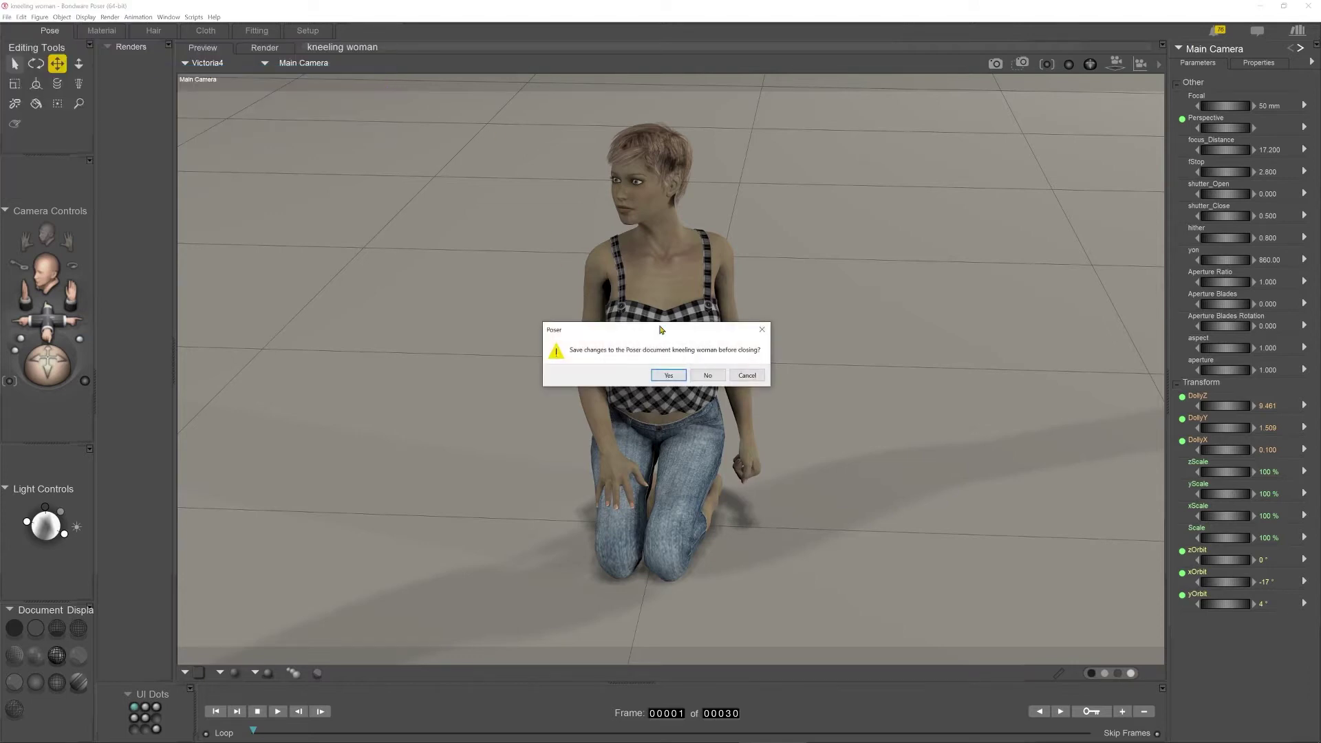
pyautogui.click(707, 375)
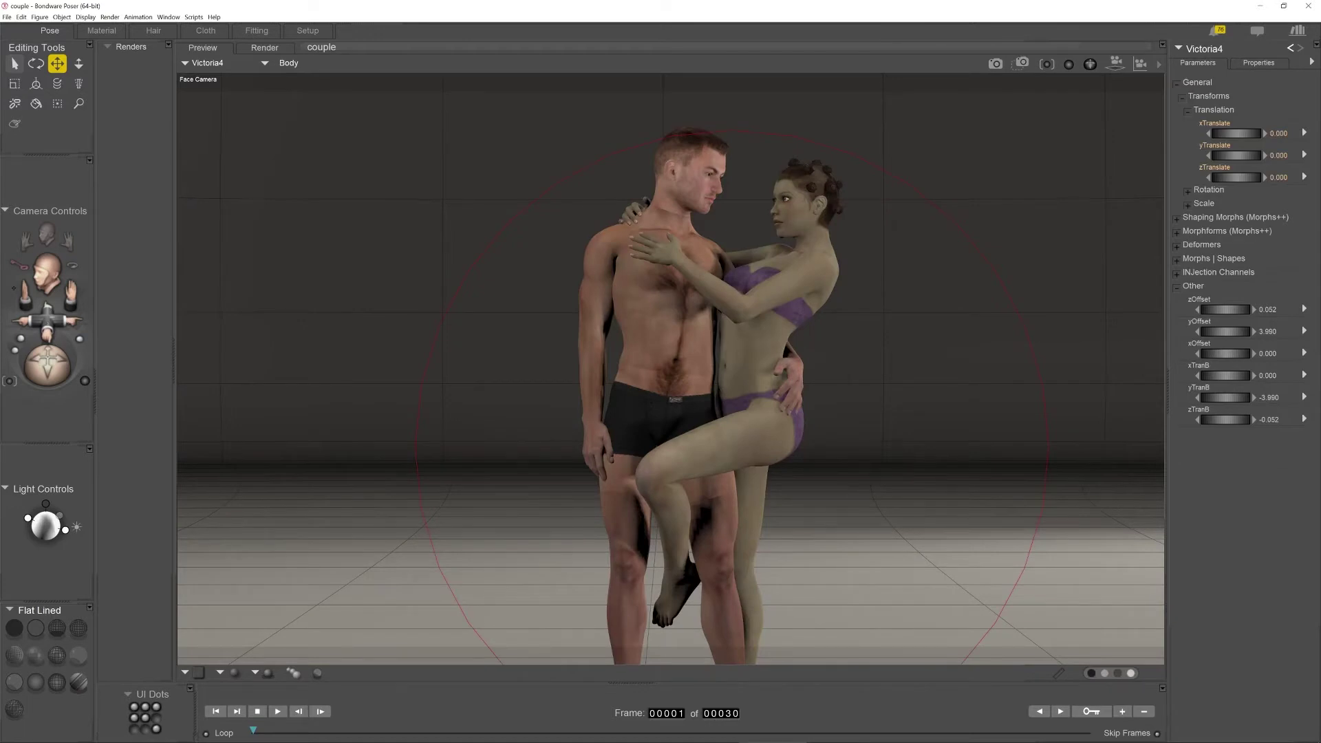
# Step: Examine the couple's pose full-length through the Main Camera from both a low and a raised angle
pyautogui.moveTo(47, 319)
pyautogui.mouseDown()
pyautogui.moveTo(46, 339)
pyautogui.moveTo(47, 322)
pyautogui.mouseUp()
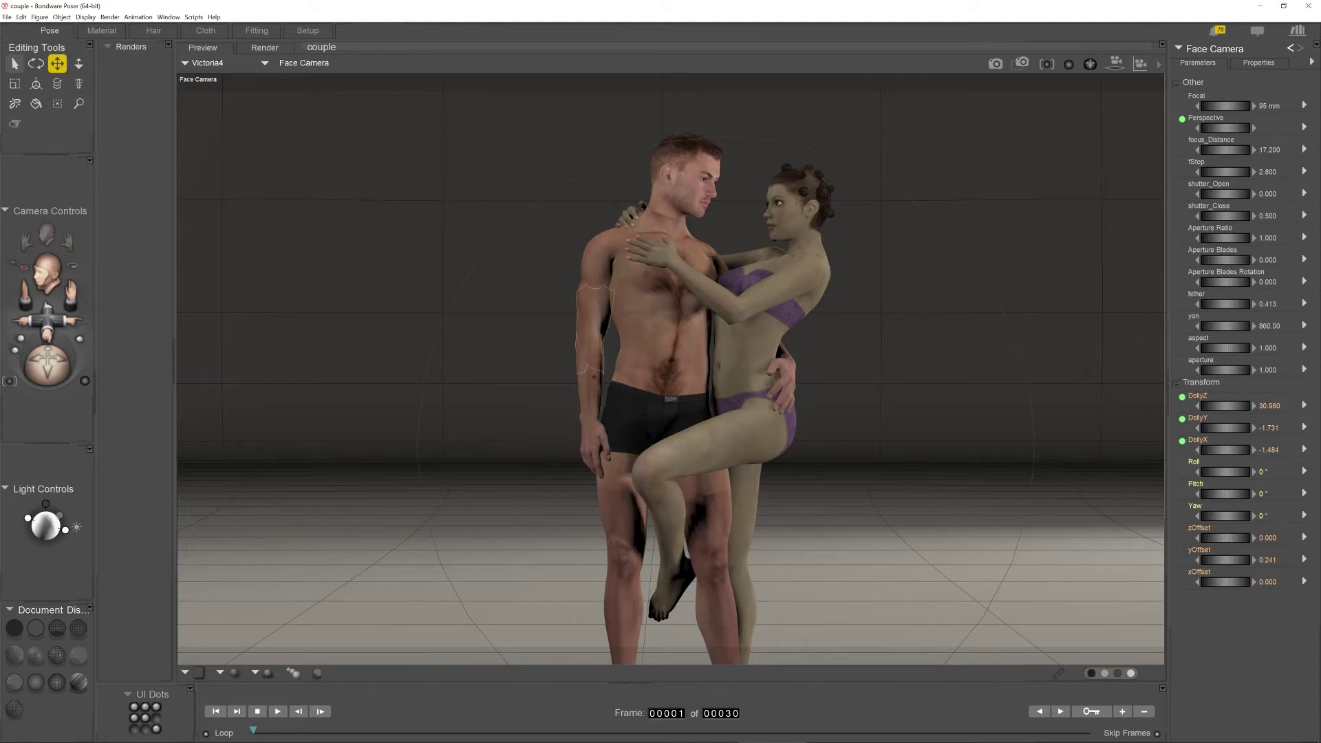
pyautogui.click(590, 312)
pyautogui.click(598, 336)
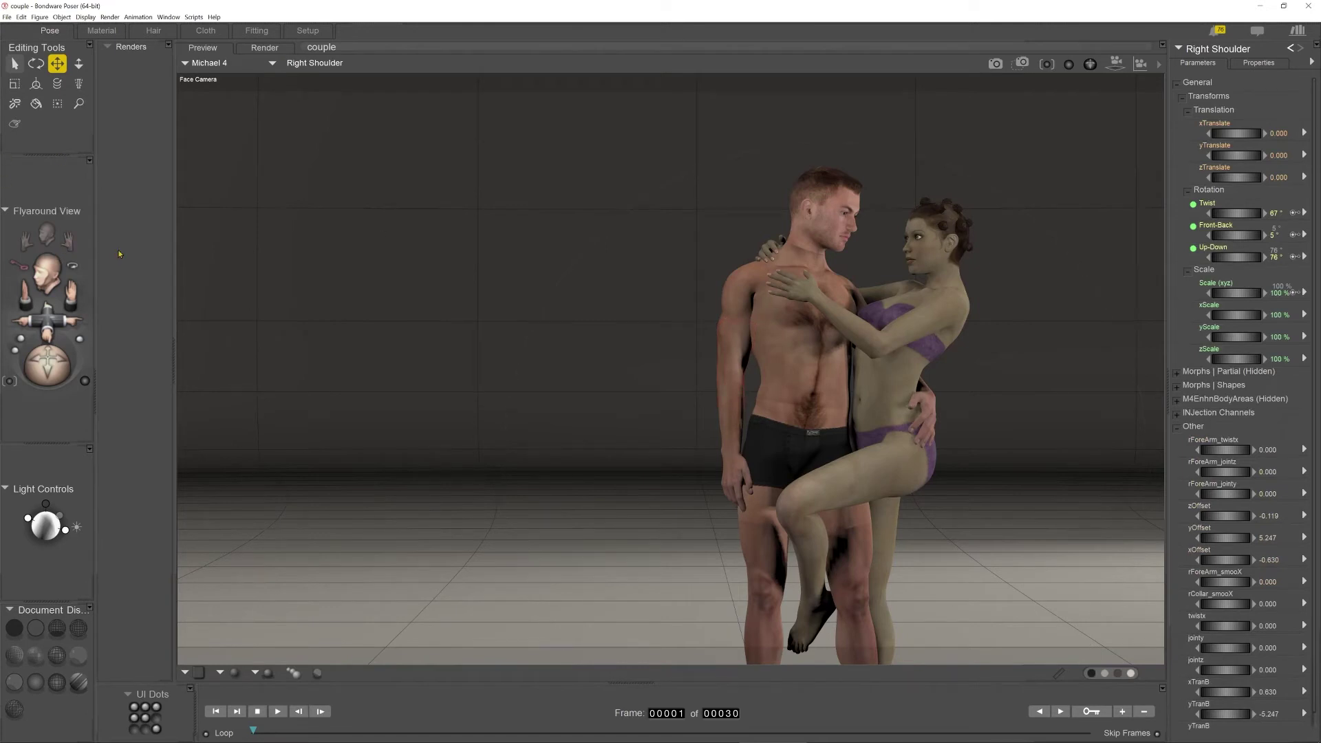
pyautogui.hotkey('ctrl', 'm')
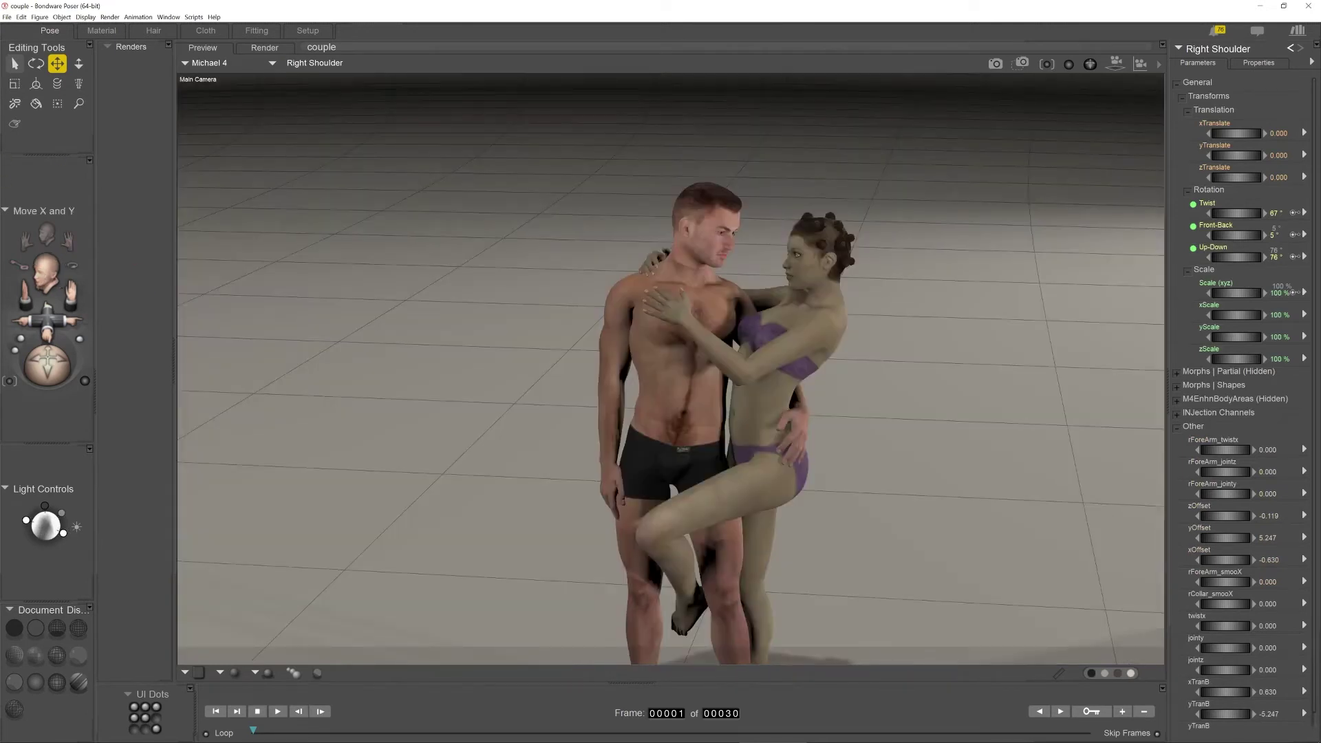
pyautogui.moveTo(47, 366); pyautogui.dragTo(46, 346)
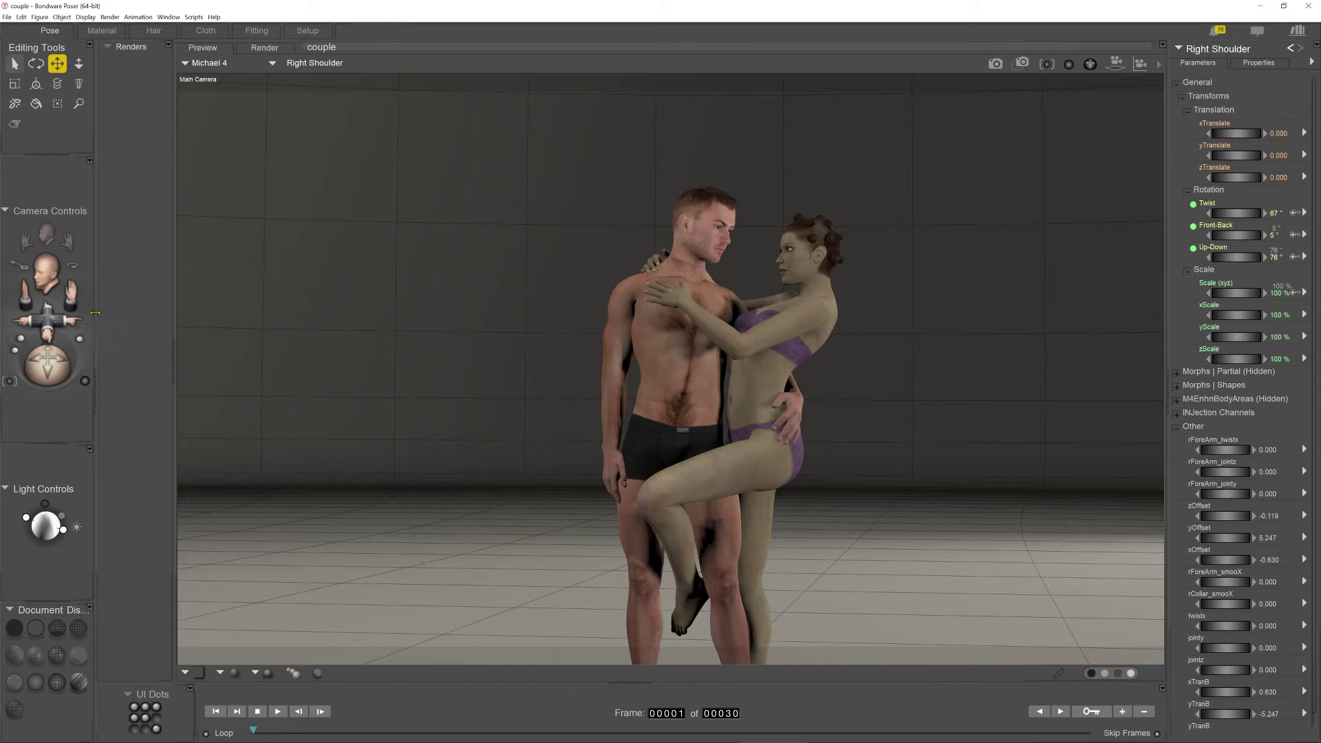
pyautogui.moveTo(70, 293); pyautogui.dragTo(21, 218)
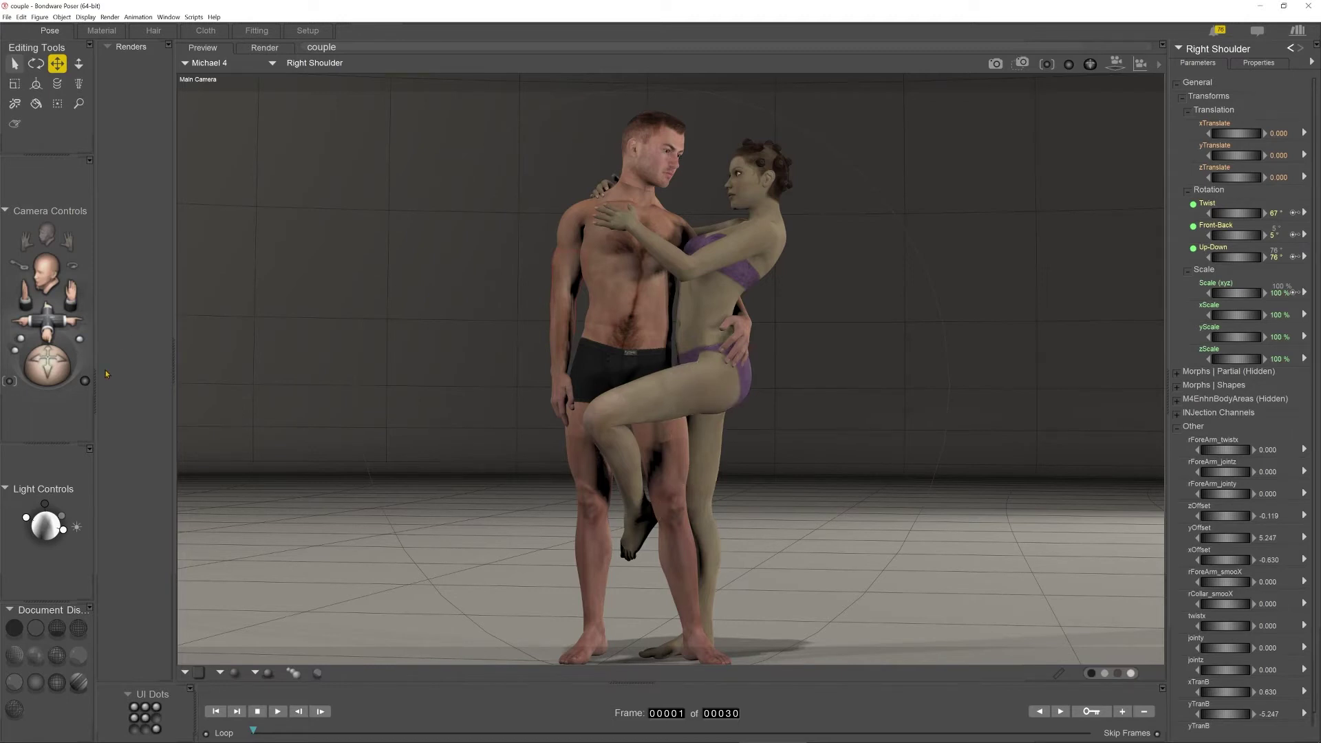
pyautogui.moveTo(48, 366)
pyautogui.mouseDown()
pyautogui.moveTo(50, 393)
pyautogui.moveTo(49, 378)
pyautogui.mouseUp()
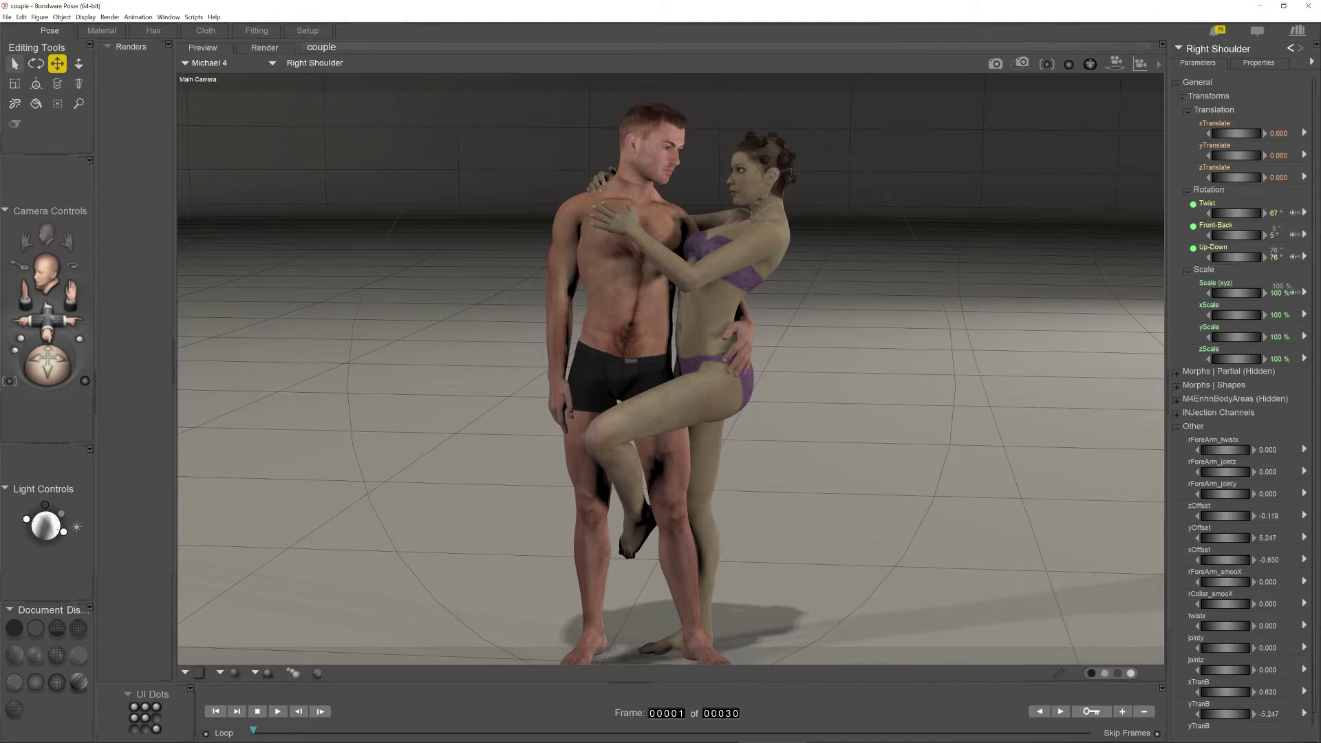
# Step: Inspect the couple's hand contact and both heads close up through the Face Camera, selecting each figure's head
pyautogui.click(760, 199)
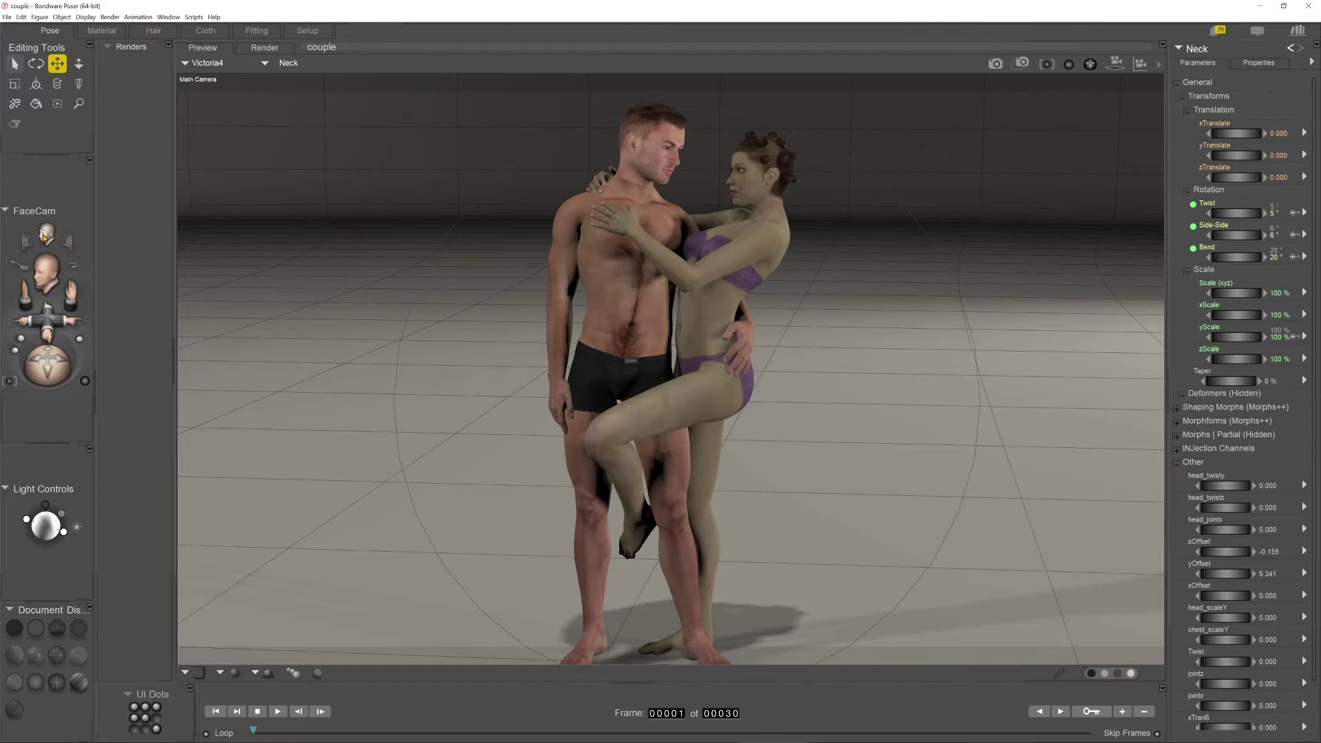
pyautogui.click(47, 235)
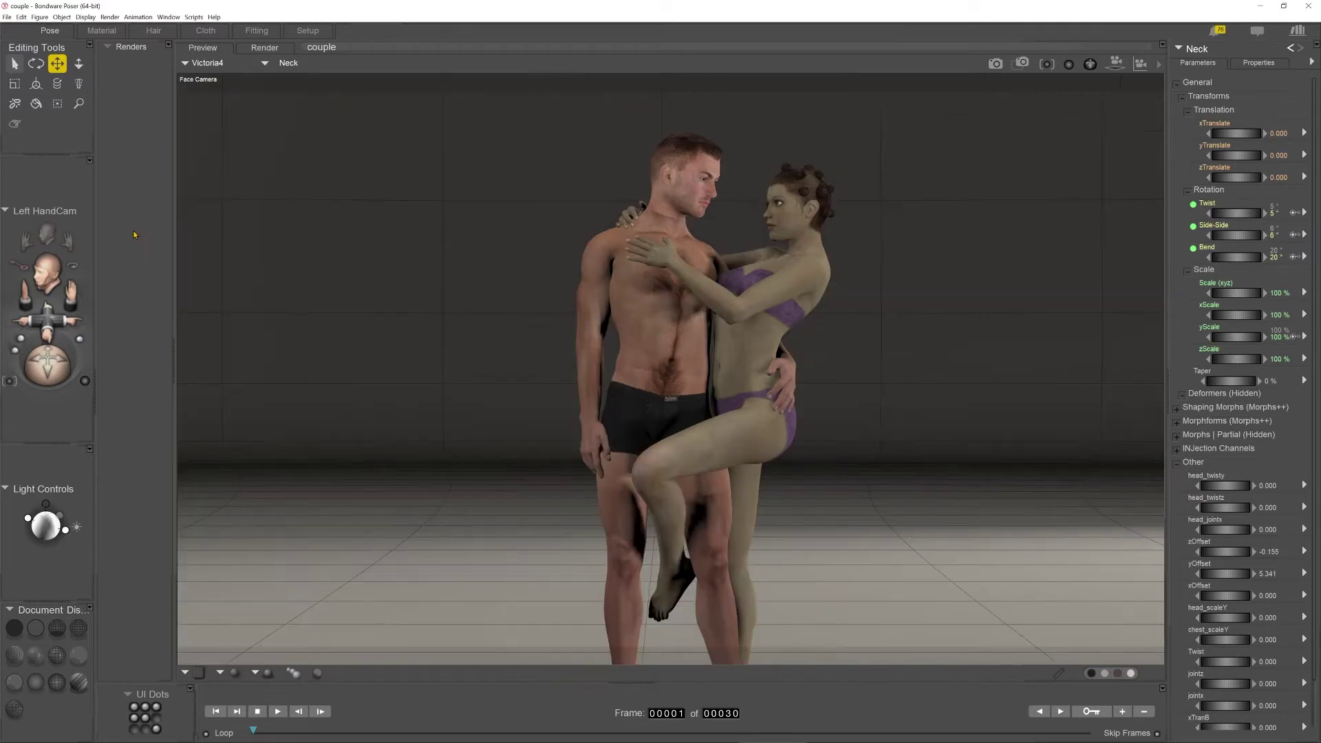
pyautogui.moveTo(48, 323); pyautogui.dragTo(26, 407)
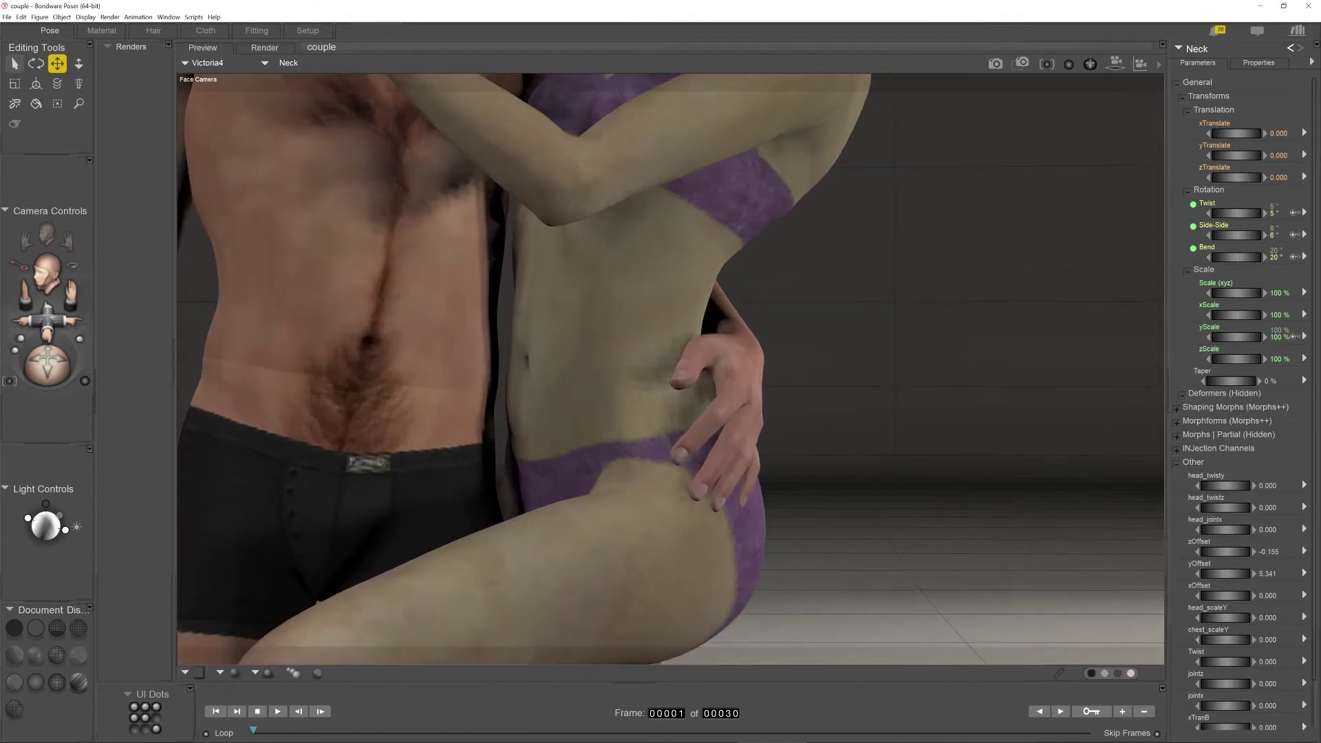
pyautogui.moveTo(73, 292); pyautogui.dragTo(47, 396)
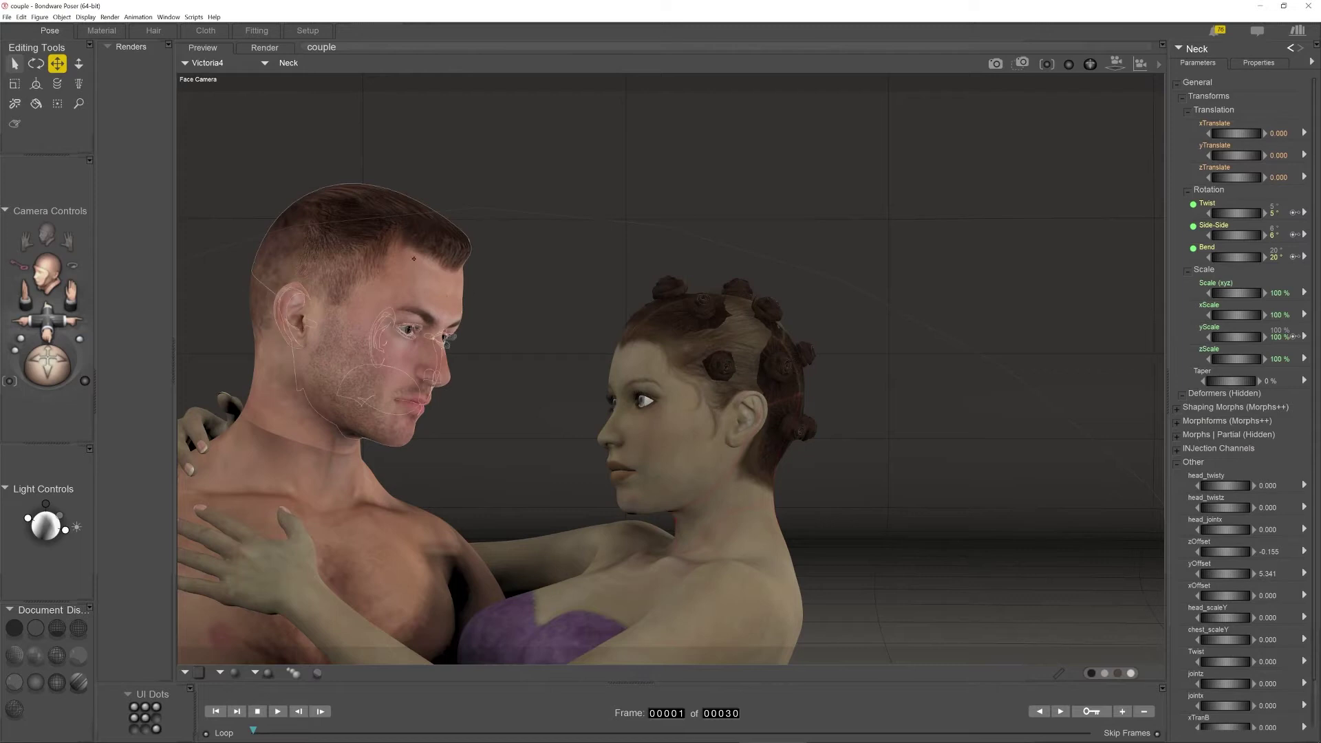
pyautogui.click(347, 353)
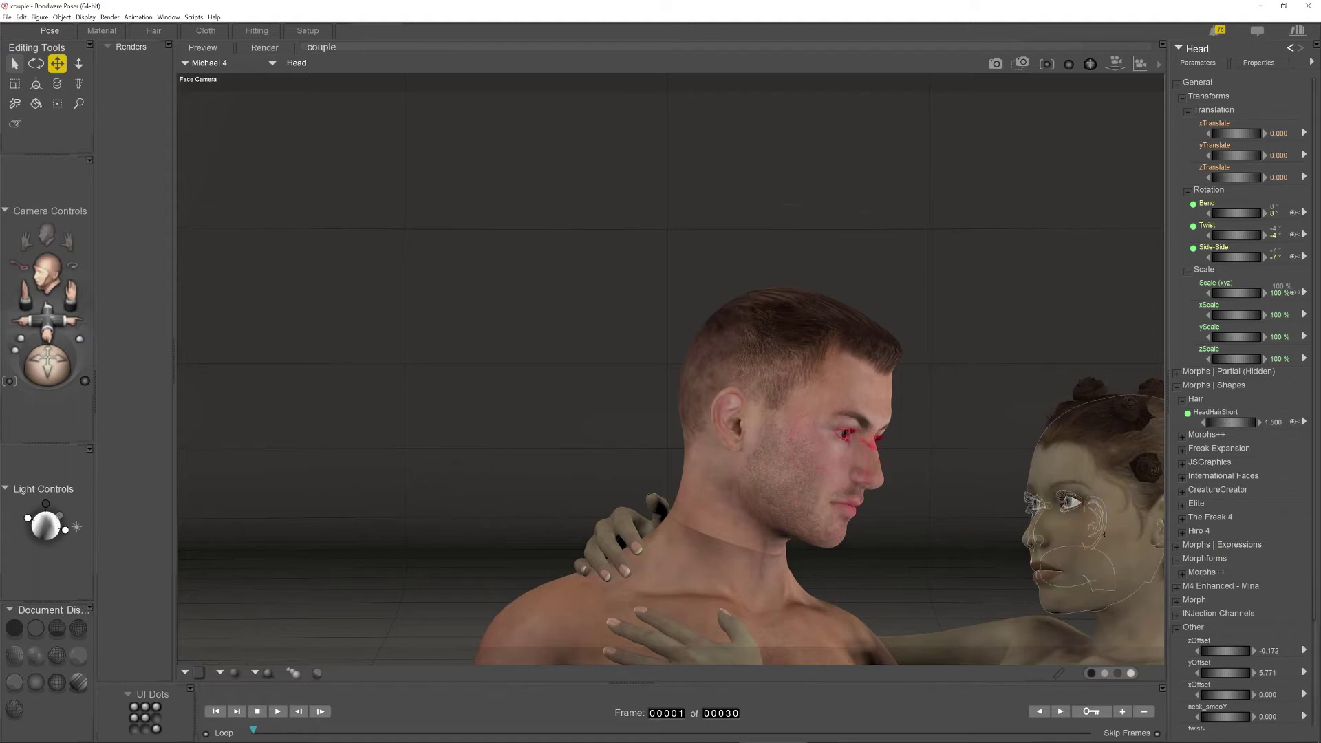
pyautogui.click(1113, 540)
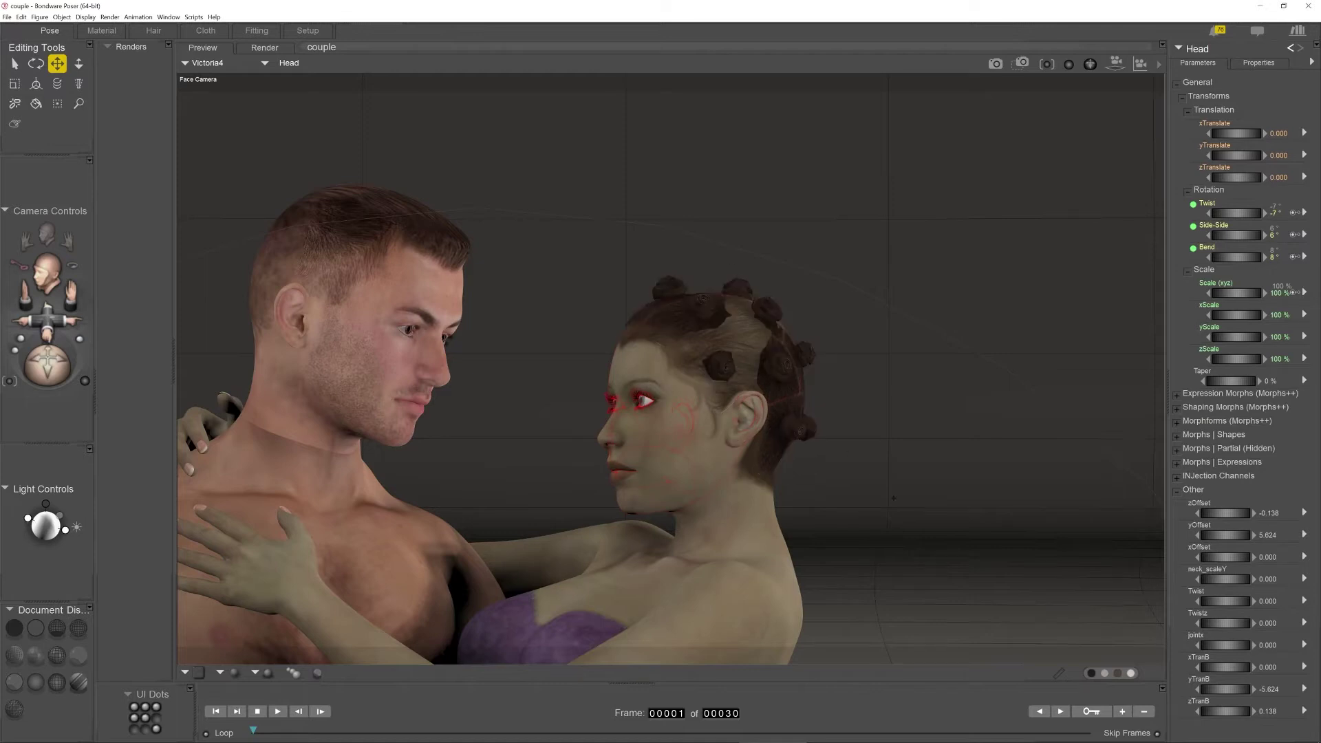
# Step: Open the recent scene standing woman in loose clothes.pzz without saving the changes to the couple scene
pyautogui.click(7, 18)
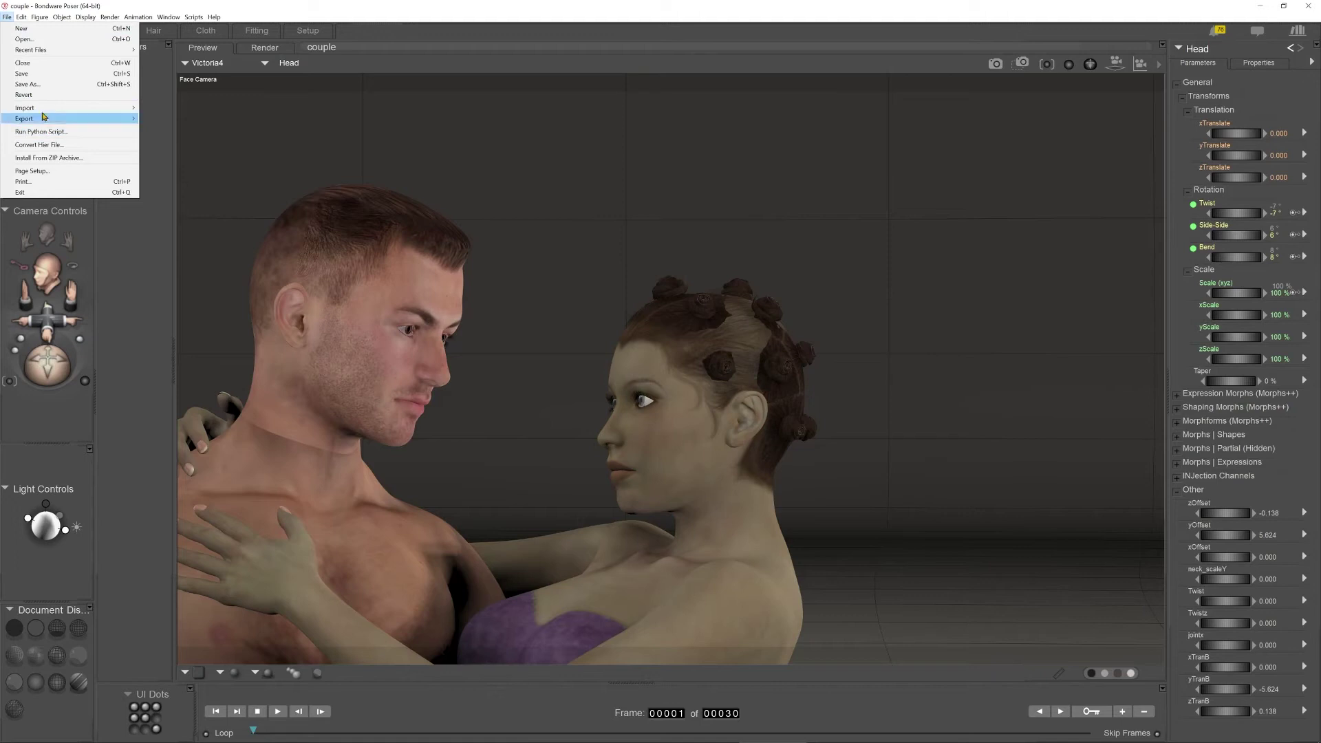
pyautogui.moveTo(35, 53)
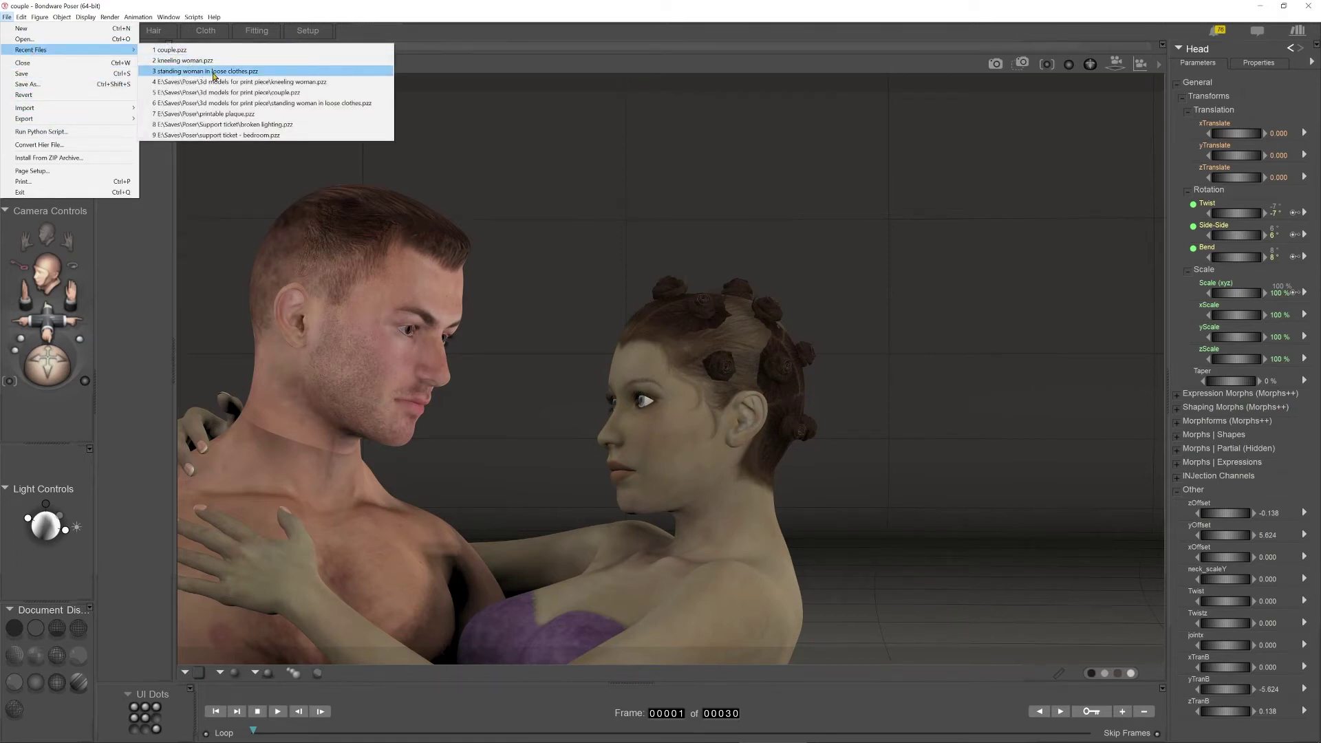
pyautogui.click(213, 72)
pyautogui.click(694, 375)
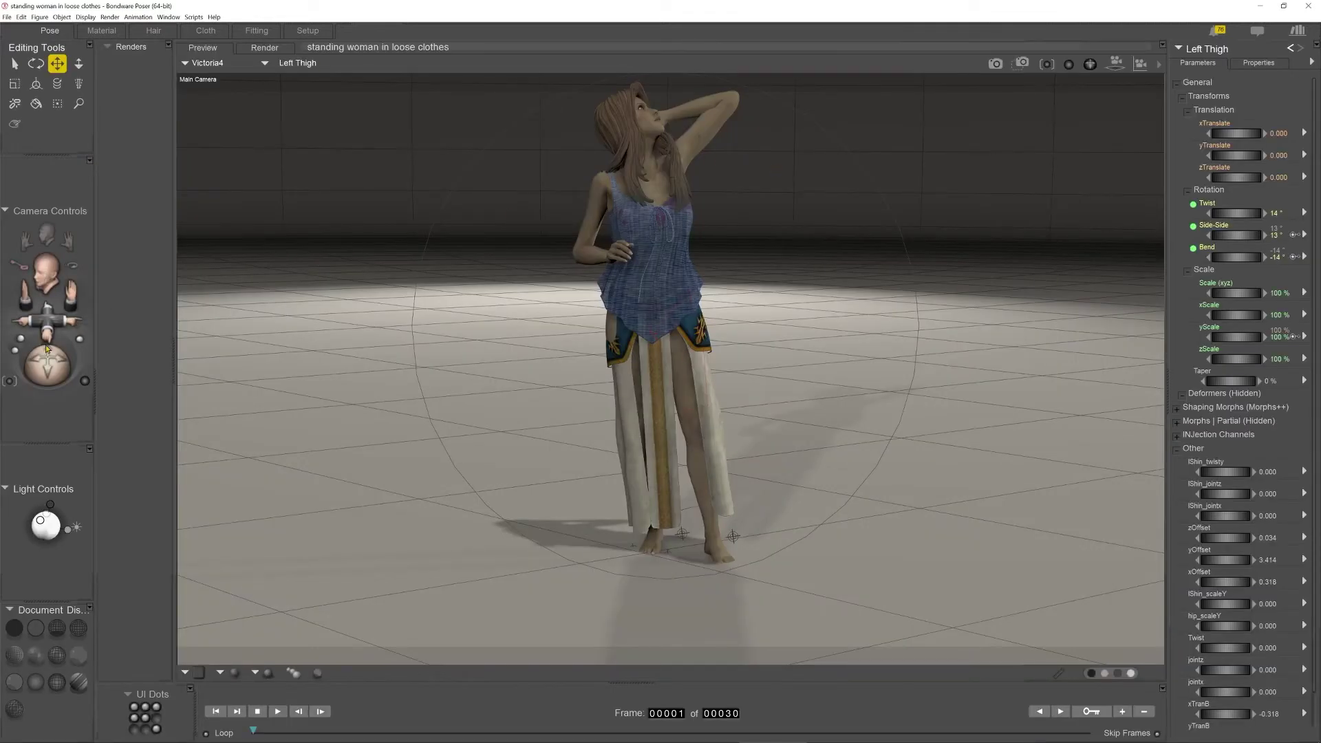
# Step: Show the standing woman in the Hidden Line display style and examine the mesh of her loose clothing up close
pyautogui.click(72, 305)
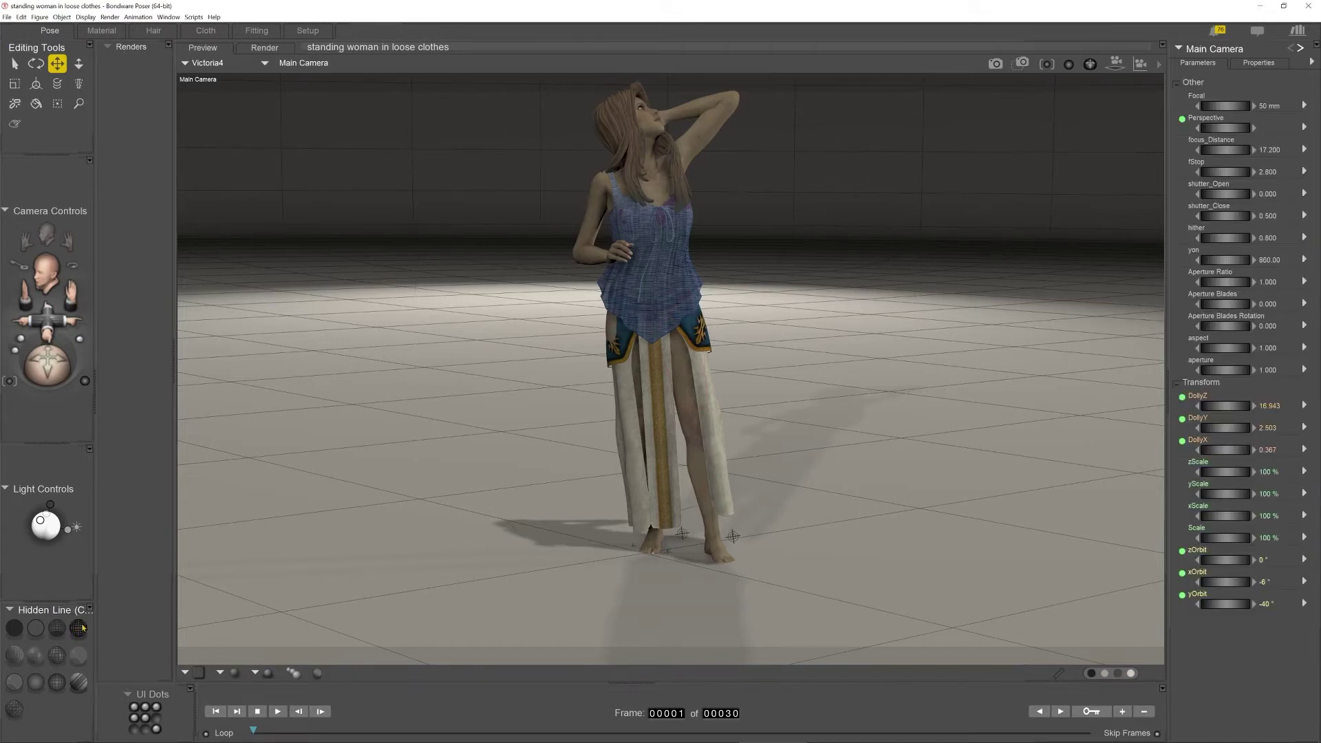
pyautogui.click(79, 628)
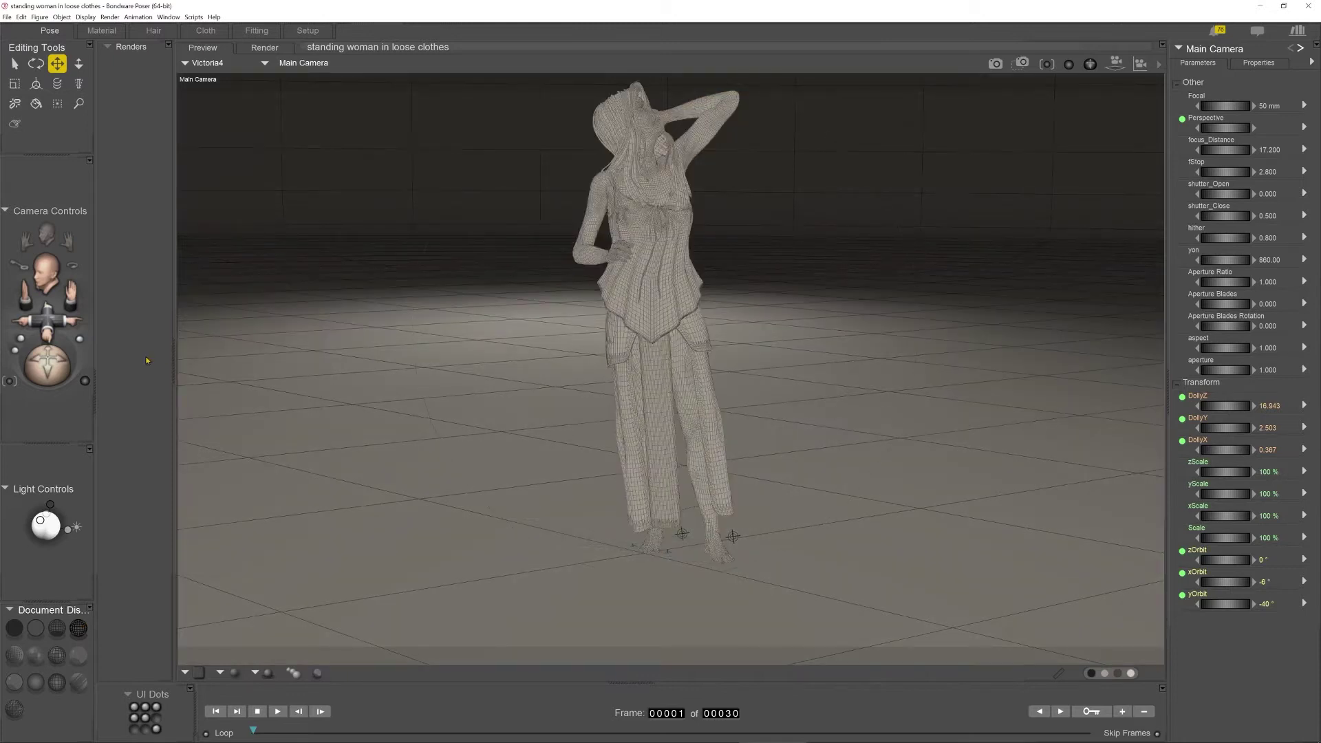
pyautogui.moveTo(47, 320); pyautogui.dragTo(48, 311)
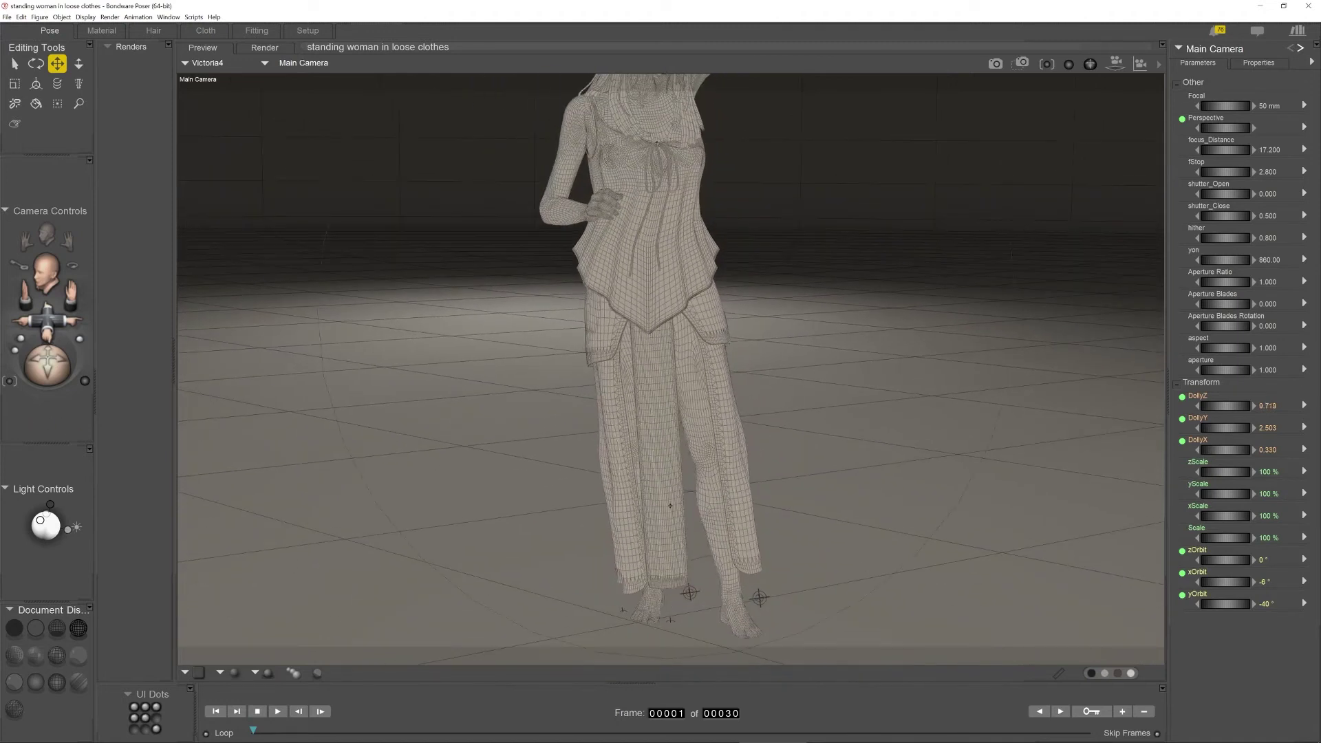
# Step: Examine the standing woman's clothing mesh from the front and side, and her chest, hair and head mesh up close
pyautogui.moveTo(52, 373); pyautogui.dragTo(458, 477)
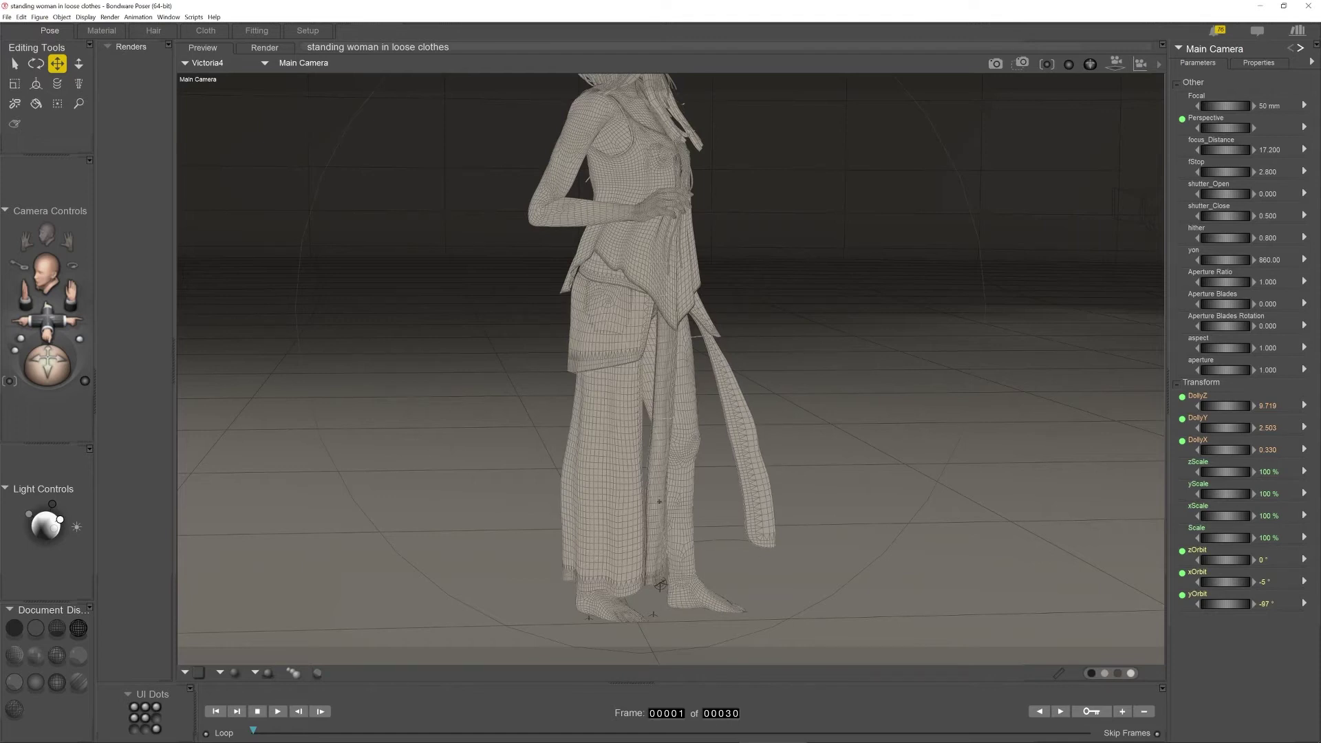
pyautogui.moveTo(58, 371); pyautogui.dragTo(21, 377)
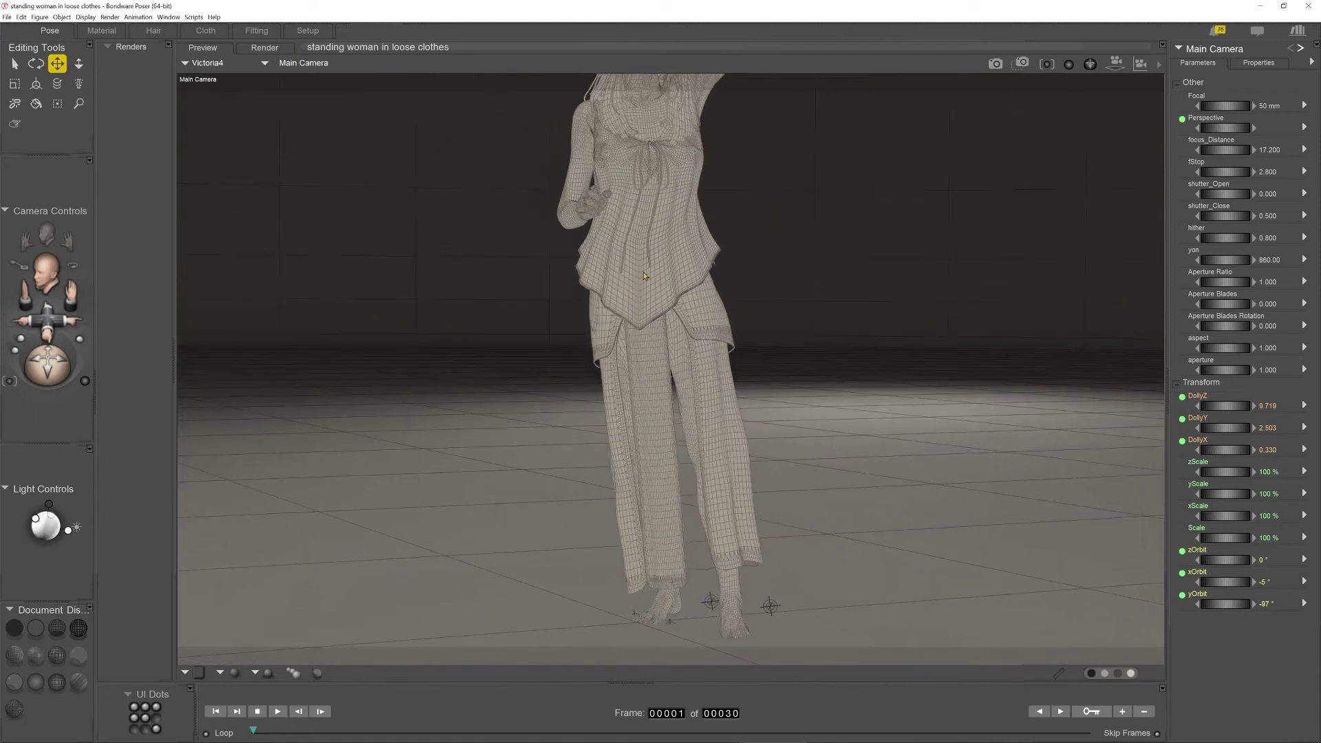
pyautogui.moveTo(71, 292); pyautogui.dragTo(49, 399)
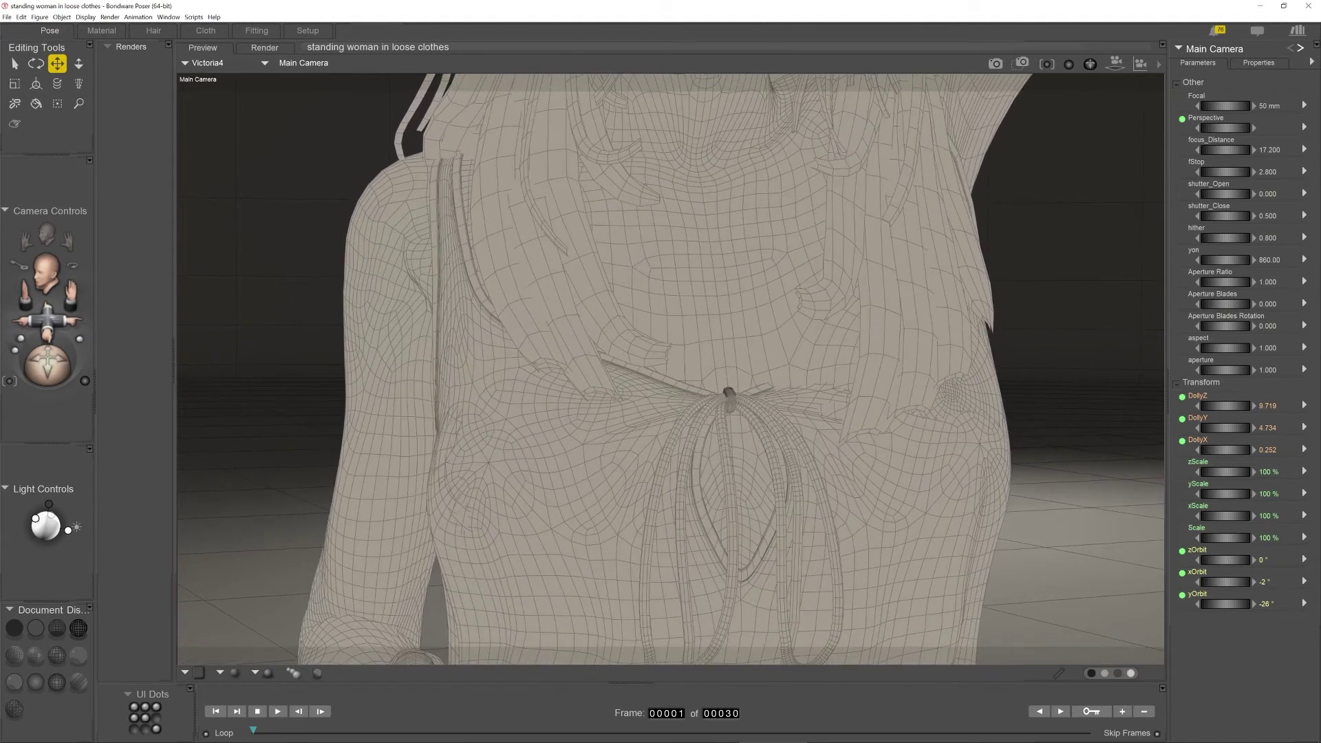
pyautogui.moveTo(72, 293); pyautogui.dragTo(529, 171)
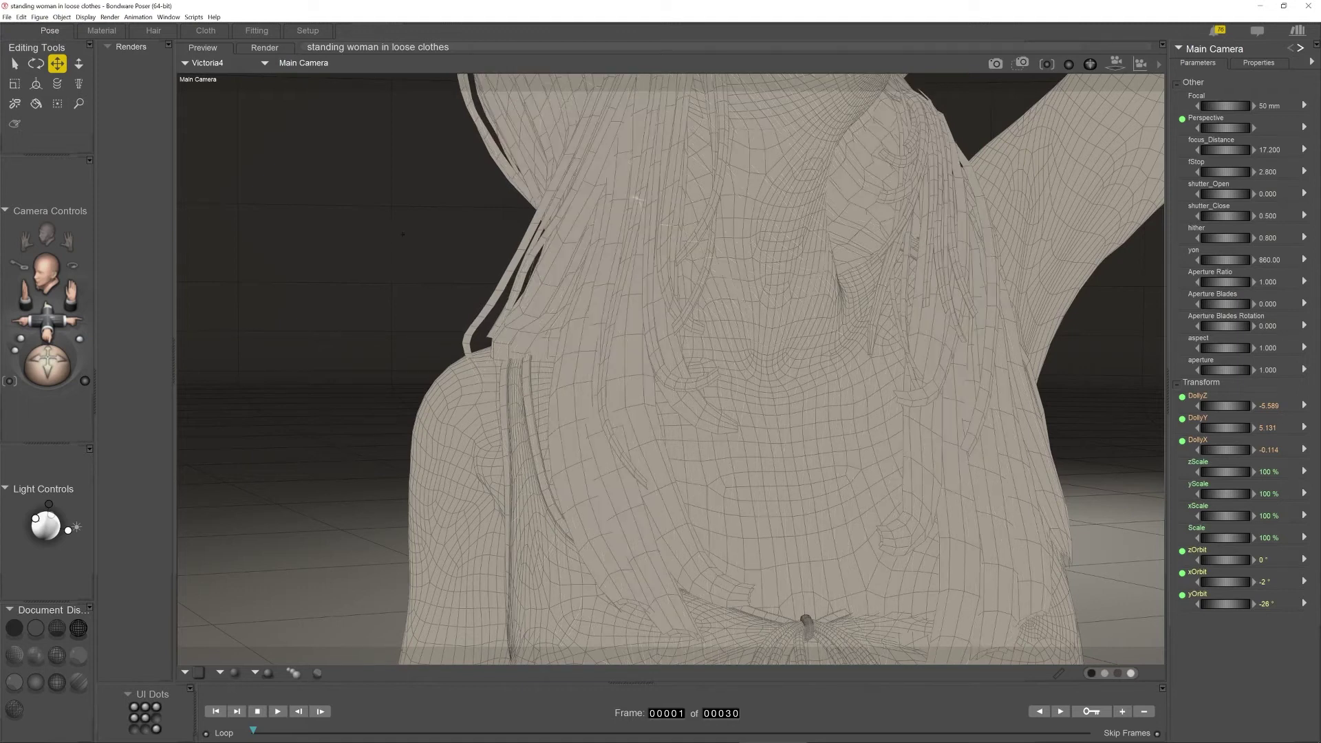
pyautogui.moveTo(48, 319); pyautogui.dragTo(49, 385)
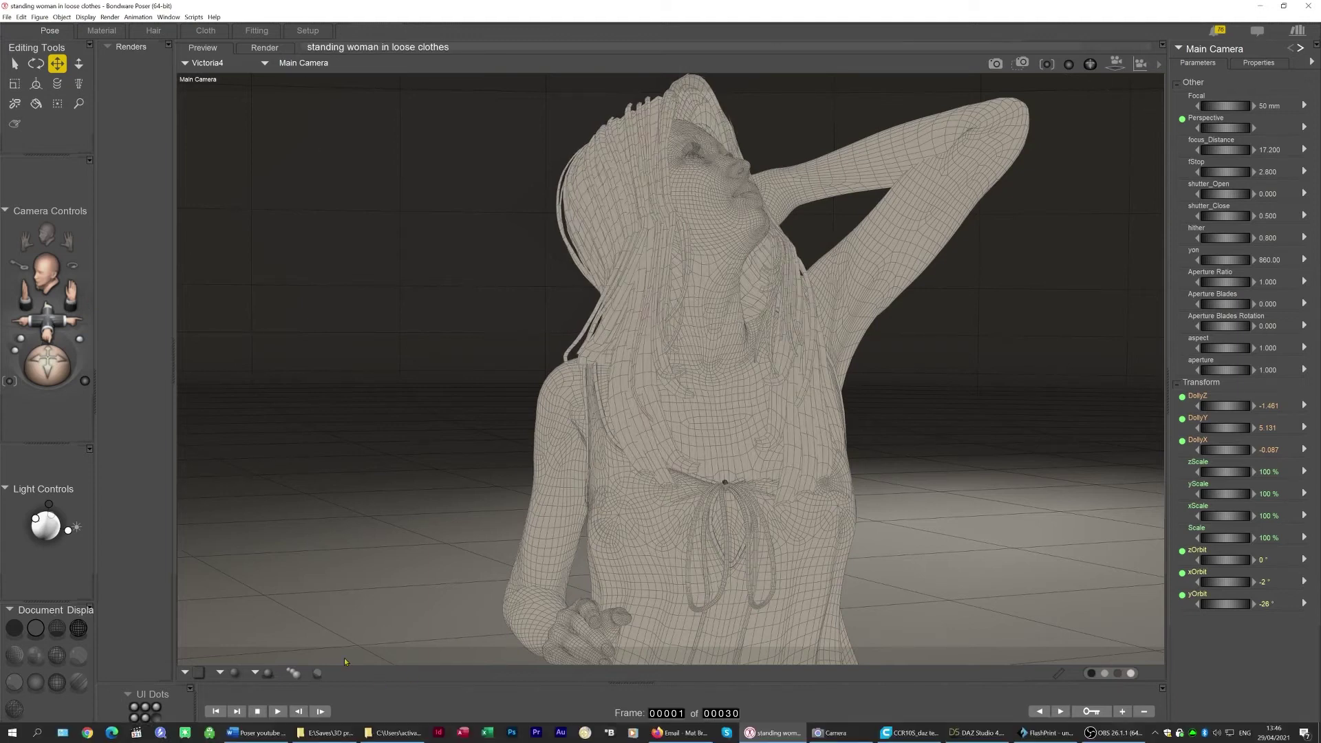
# Step: Add Ginger2's Hair from the Cartoon Hair library folder to the standing woman and move the library aside
pyautogui.click(134, 717)
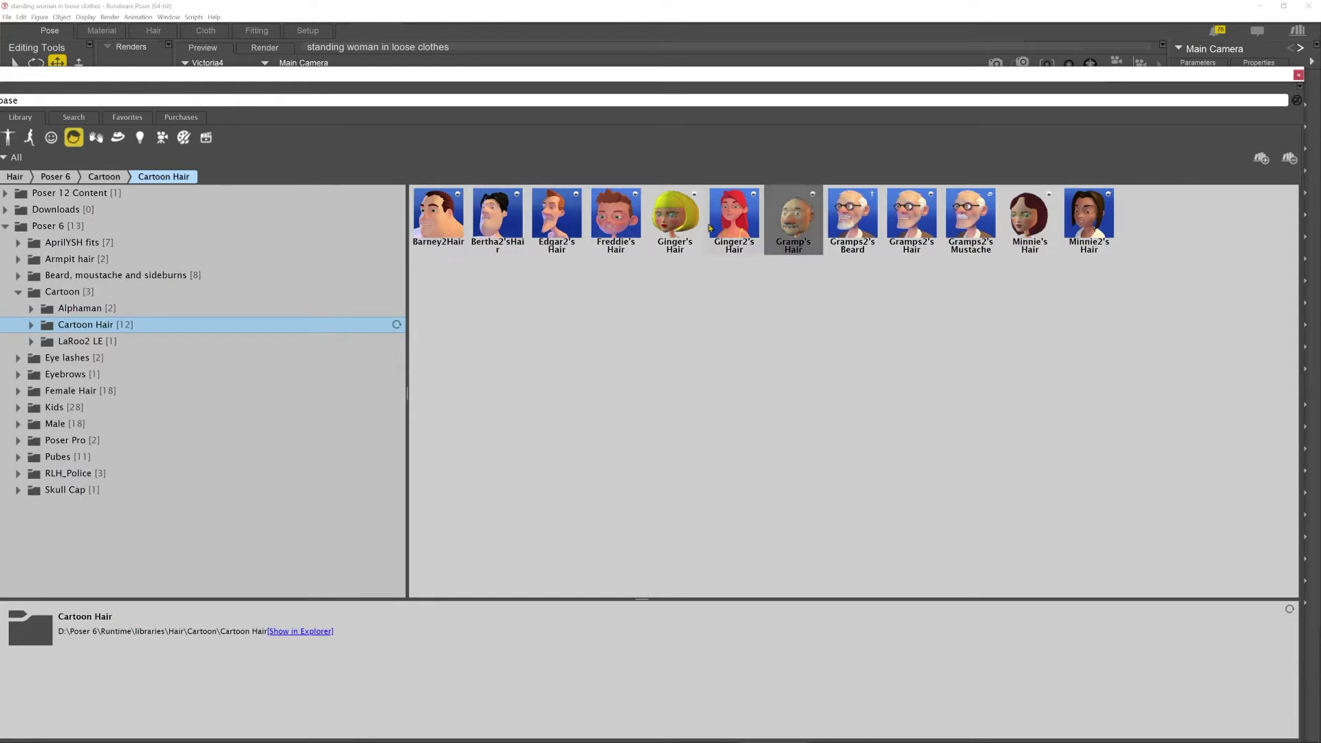
pyautogui.doubleClick(736, 208)
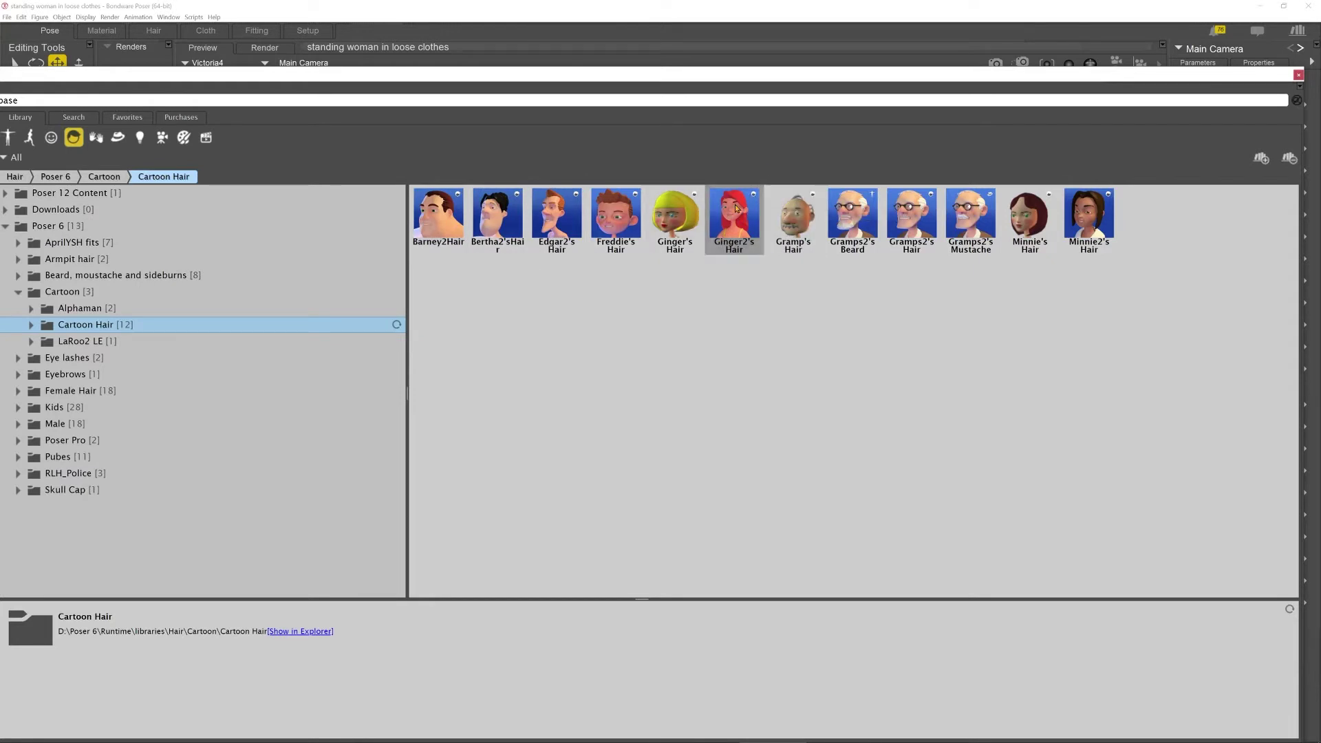
pyautogui.moveTo(704, 75); pyautogui.dragTo(1320, 12)
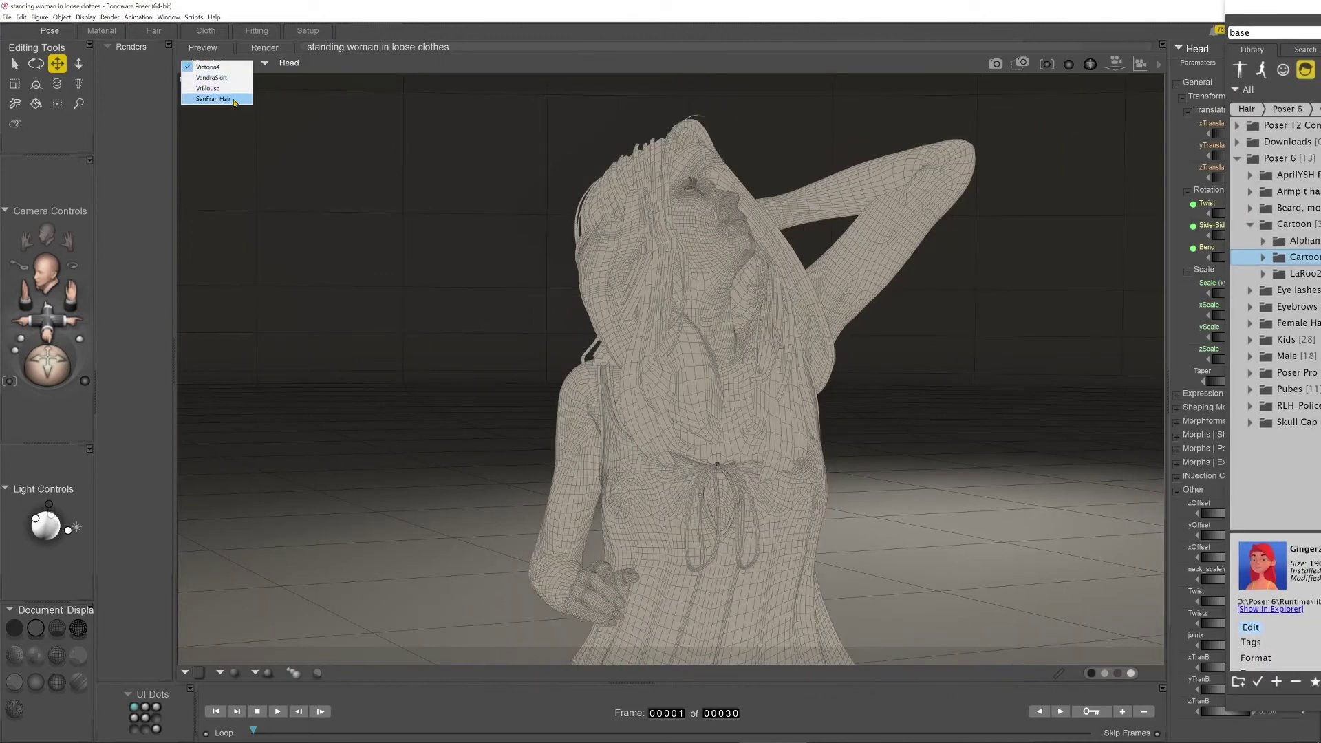
# Step: Delete the SanFran Hair figure from the standing woman
pyautogui.click(234, 99)
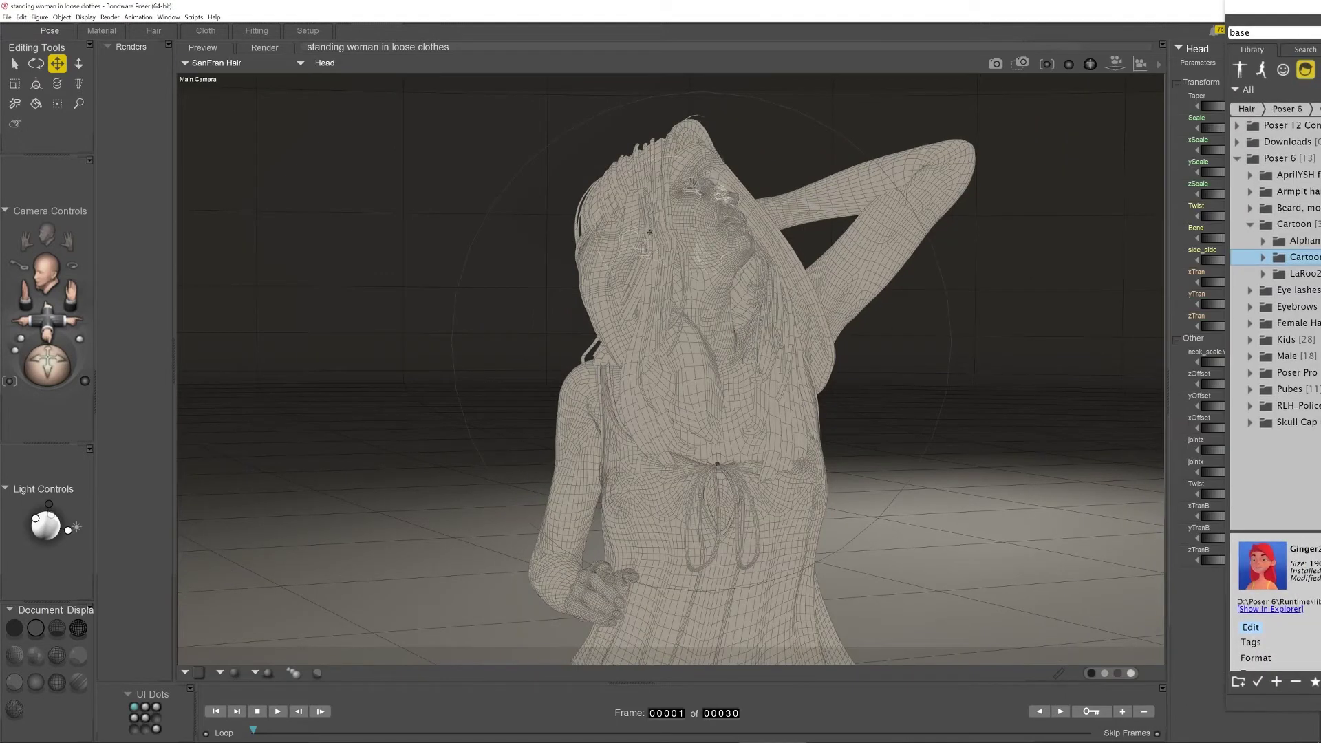
pyautogui.press('Delete')
pyautogui.press('Escape')
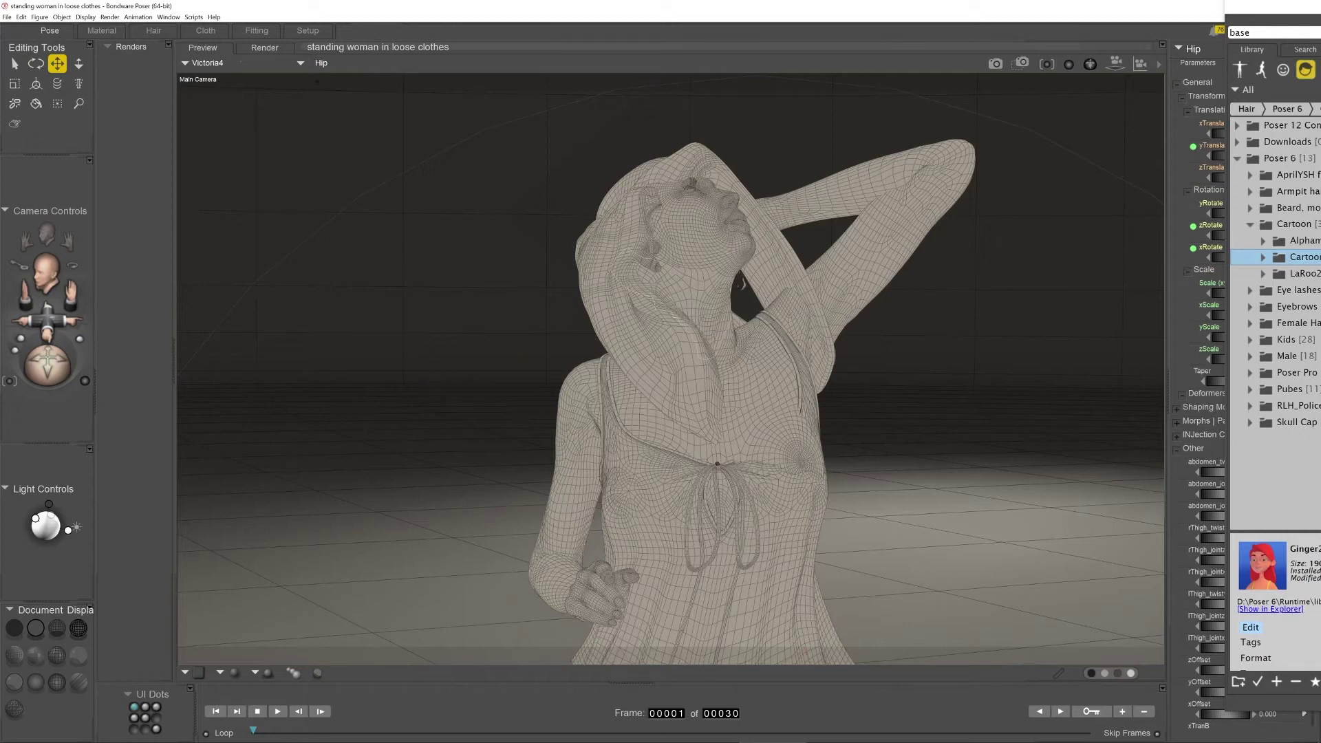
# Step: Select the Ginger2Hair prop on Victoria4, scale it to 127 % and check its fit from a raised angle
pyautogui.click(320, 62)
pyautogui.click(322, 67)
pyautogui.click(290, 63)
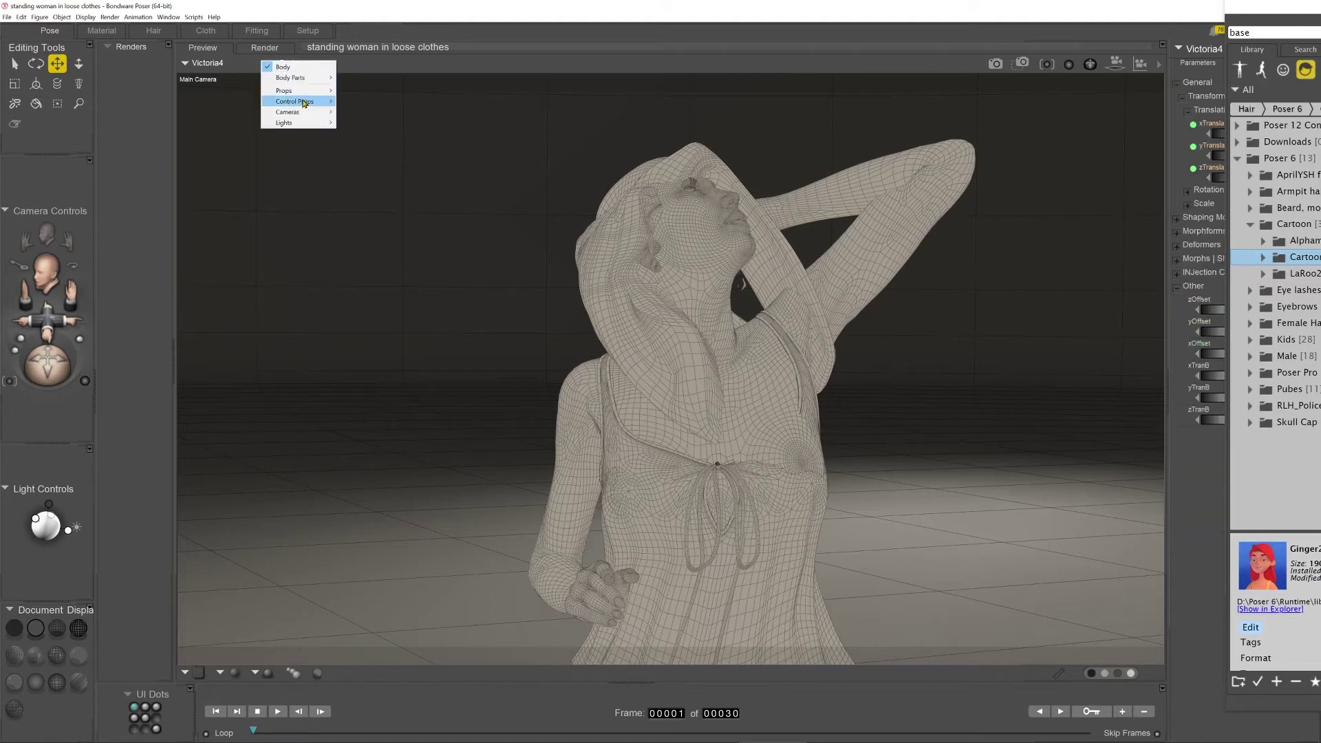
pyautogui.moveTo(302, 92)
pyautogui.click(367, 92)
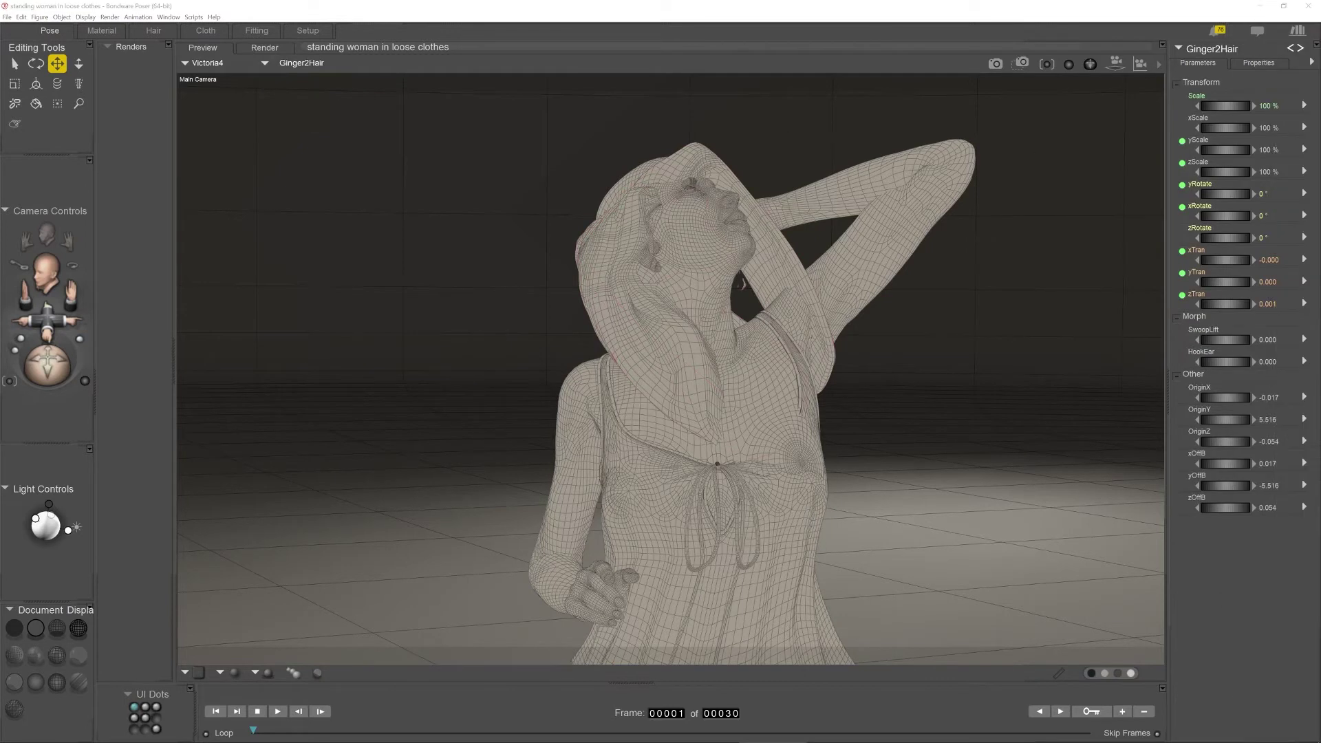
pyautogui.moveTo(1220, 106); pyautogui.dragTo(1247, 105)
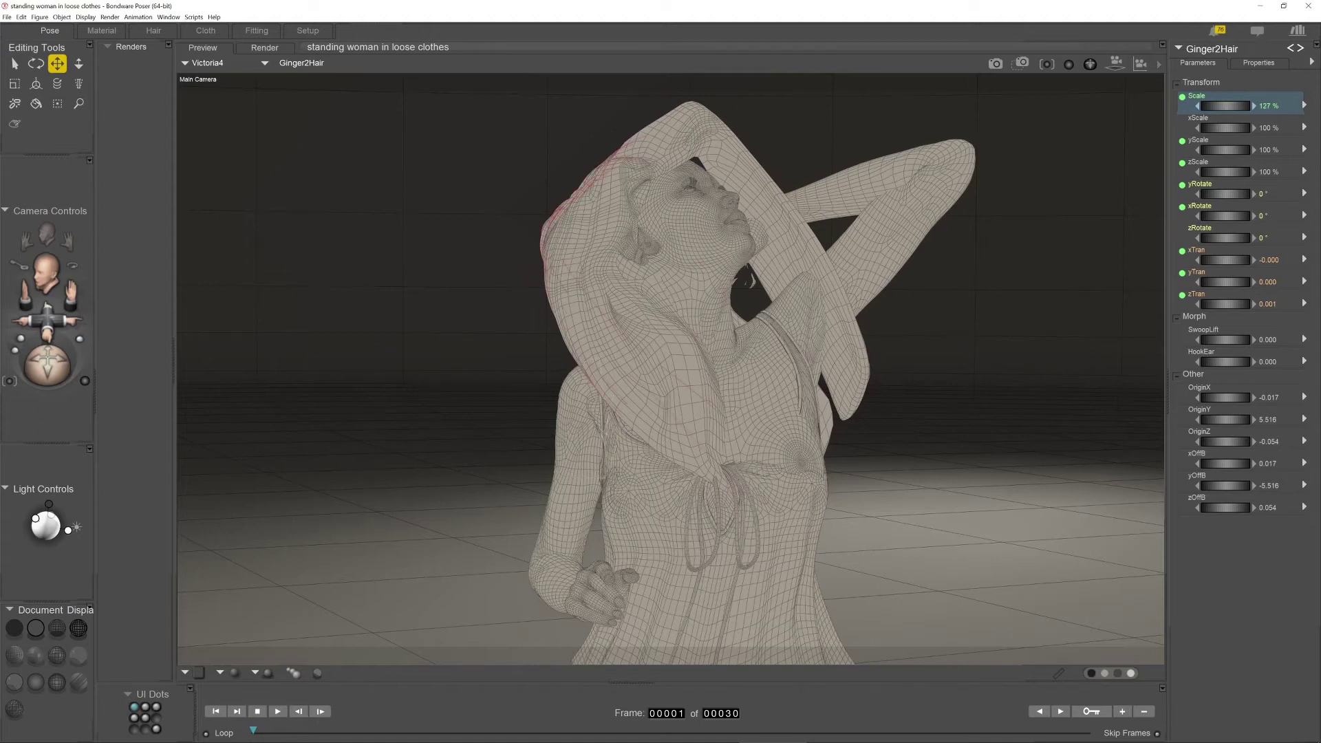
pyautogui.moveTo(46, 366)
pyautogui.mouseDown()
pyautogui.moveTo(4, 358)
pyautogui.moveTo(49, 369)
pyautogui.moveTo(88, 358)
pyautogui.moveTo(55, 371)
pyautogui.moveTo(30, 358)
pyautogui.moveTo(37, 368)
pyautogui.mouseUp()
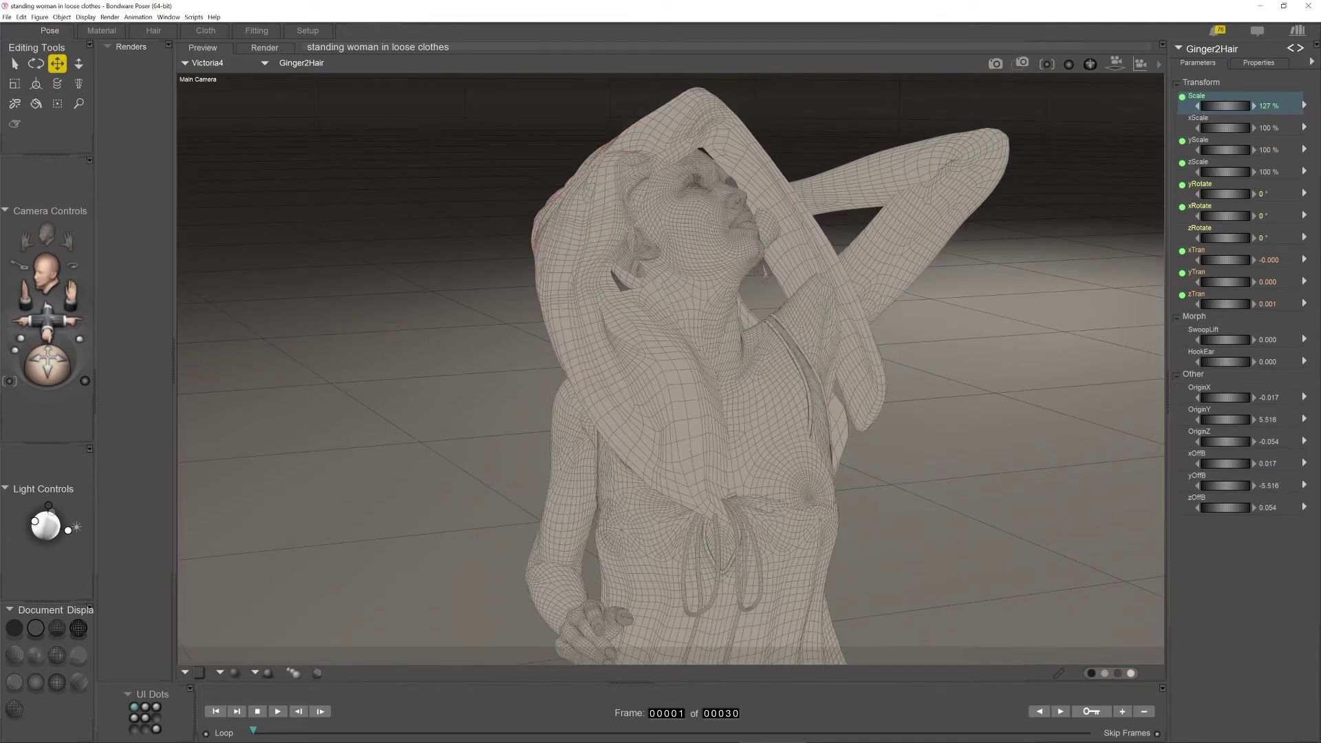
# Step: Browse the Female Hair library's Updos and coils and Short folders for solid hairstyles, and put the library away
pyautogui.moveTo(0, 14); pyautogui.dragTo(410, 38)
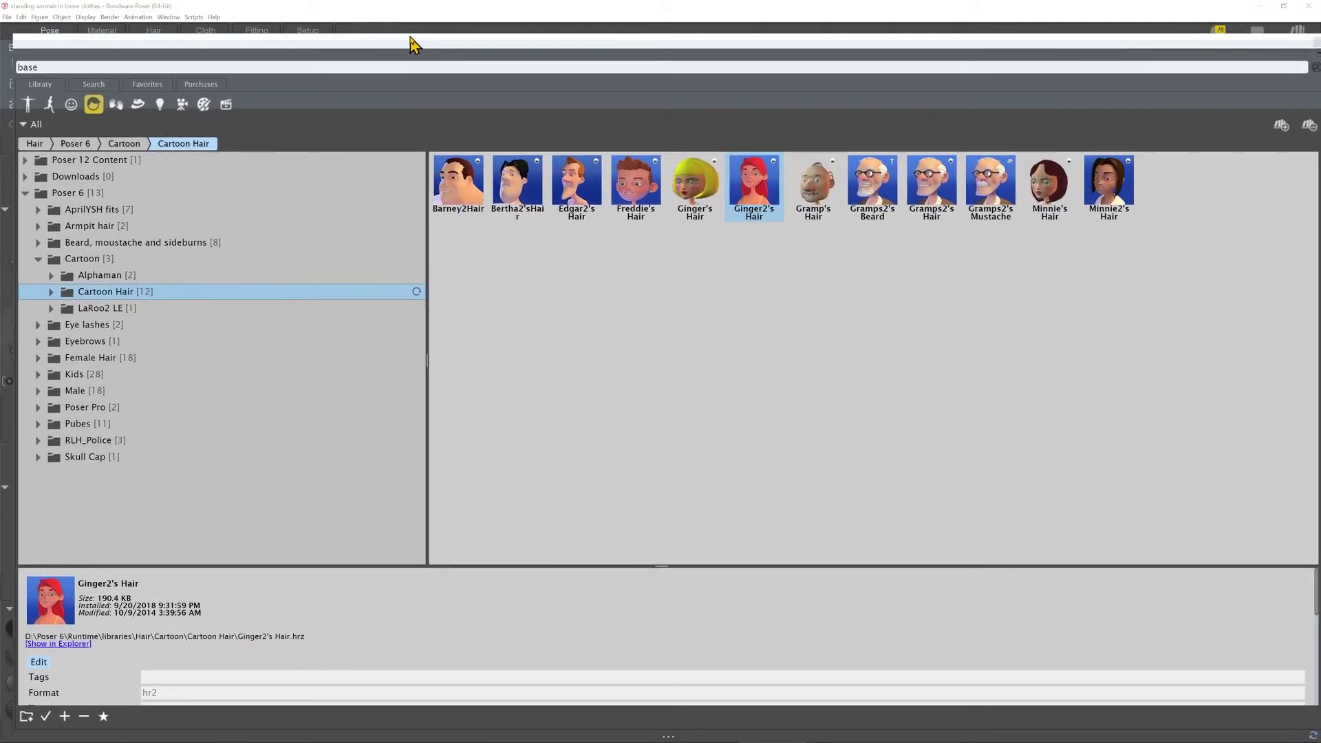
pyautogui.moveTo(411, 37); pyautogui.dragTo(324, 74)
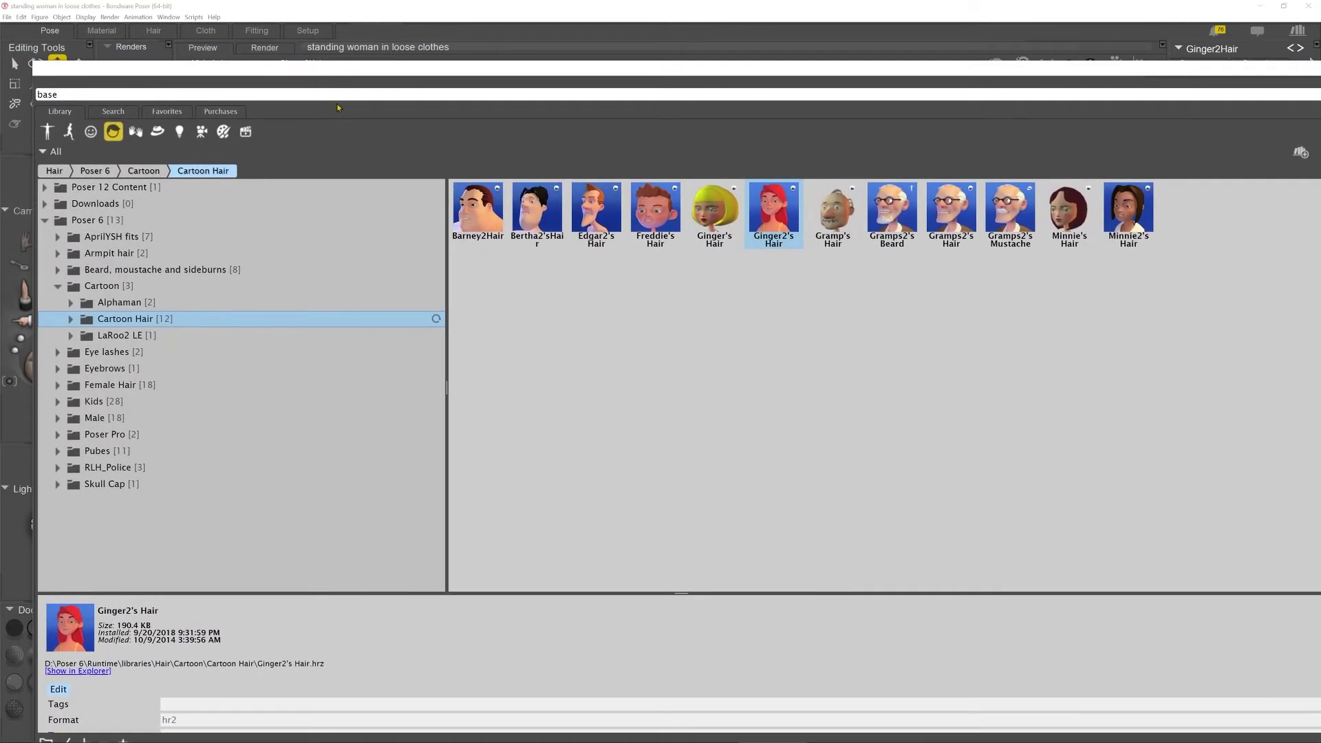
pyautogui.click(115, 393)
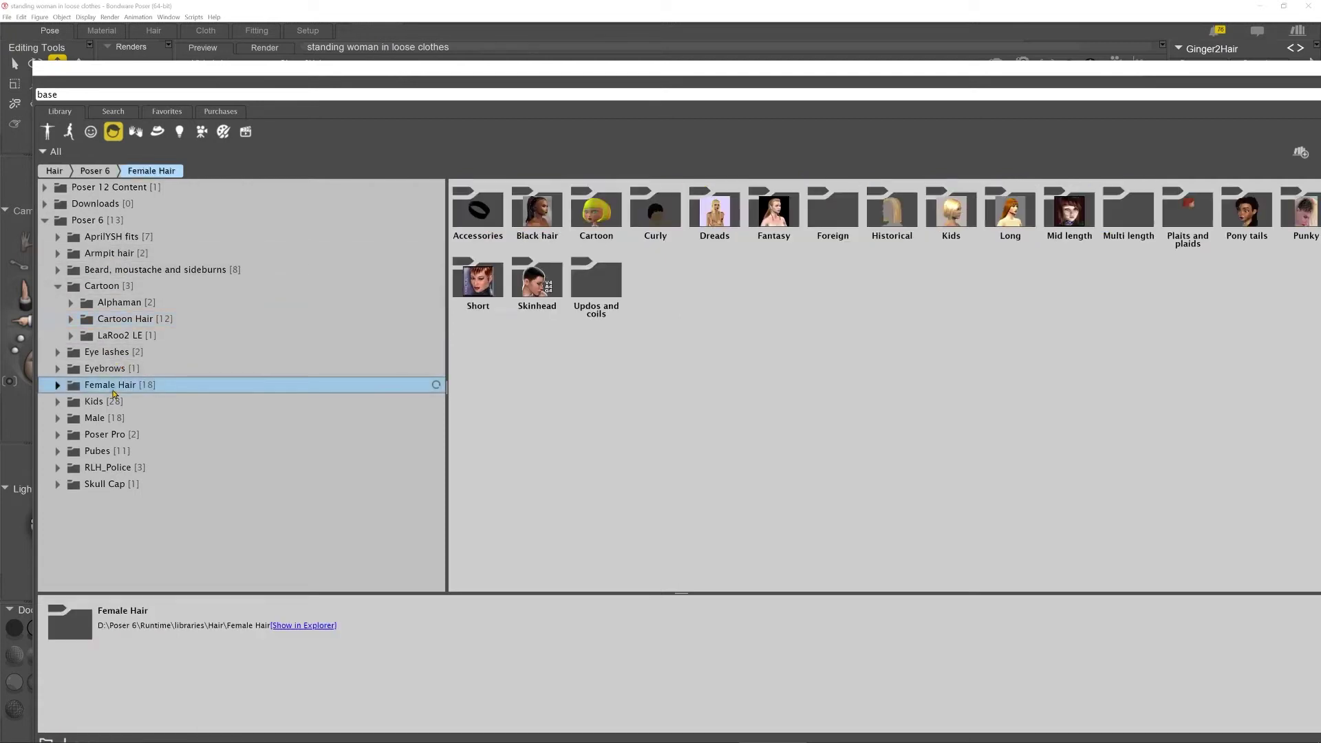
pyautogui.doubleClick(591, 292)
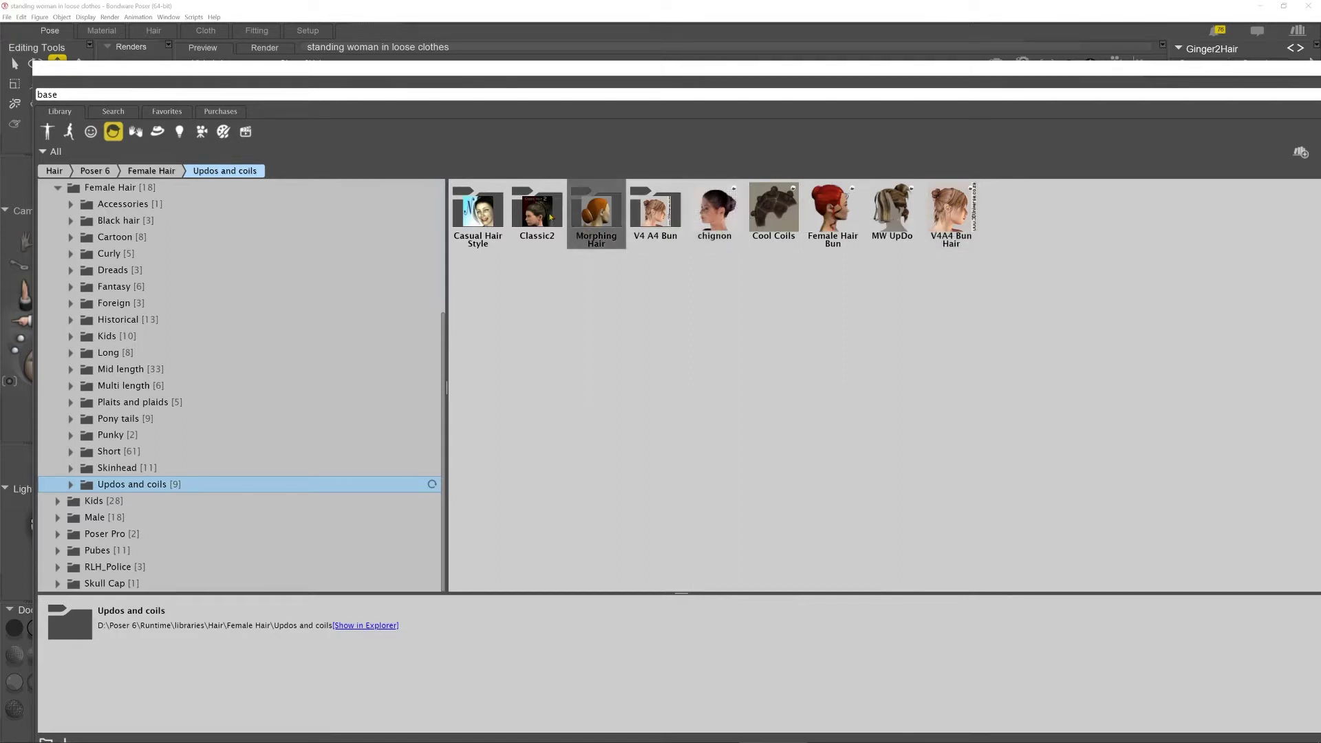
pyautogui.doubleClick(117, 453)
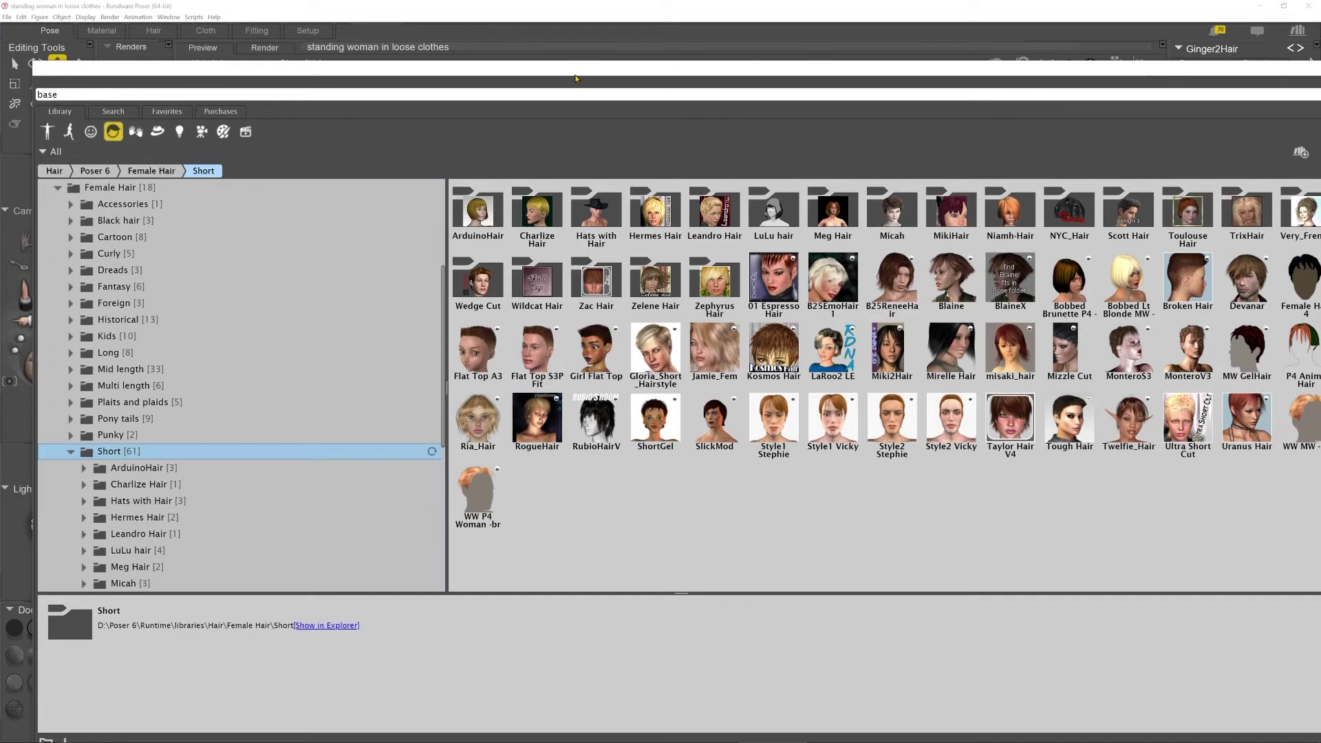
pyautogui.moveTo(569, 69); pyautogui.dragTo(550, 35)
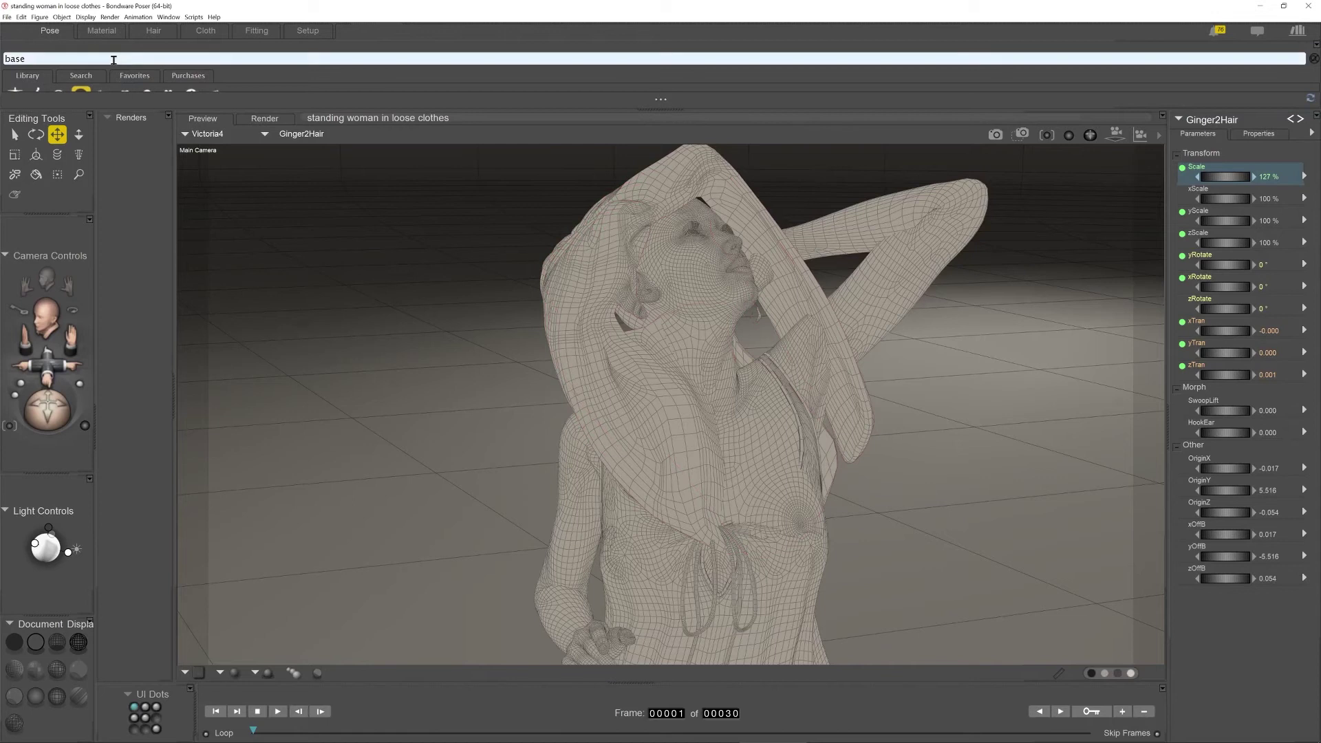
pyautogui.click(136, 707)
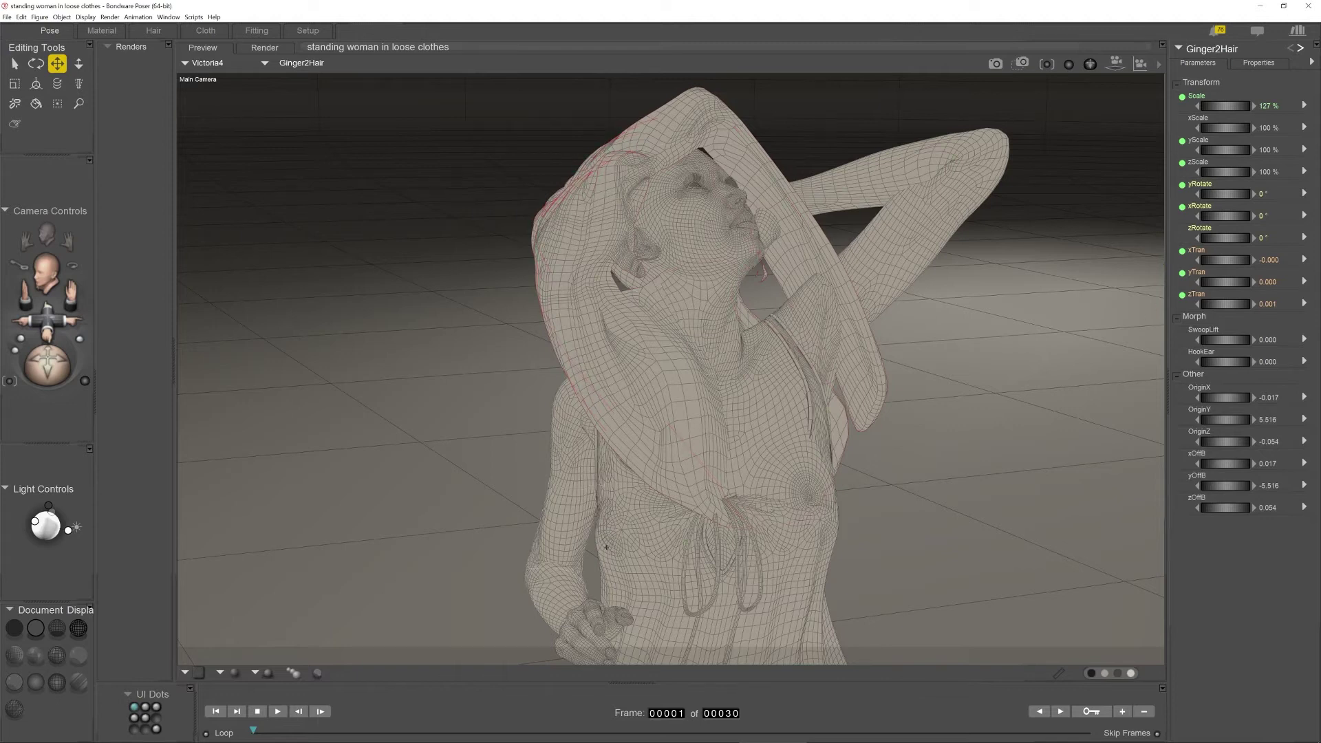
# Step: Show the standing woman with her original SanFran hair in the Texture Shaded display style, framed full-length in the Main Camera
pyautogui.click(79, 681)
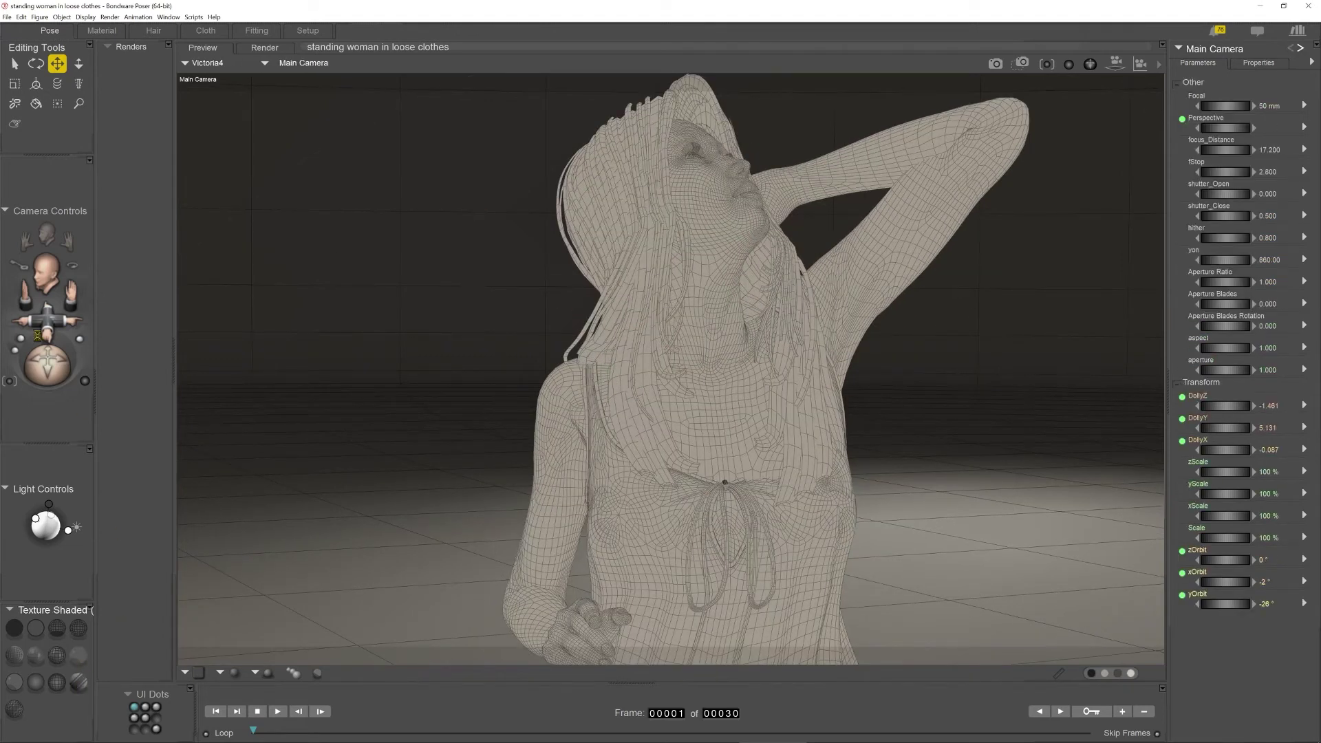
pyautogui.click(77, 684)
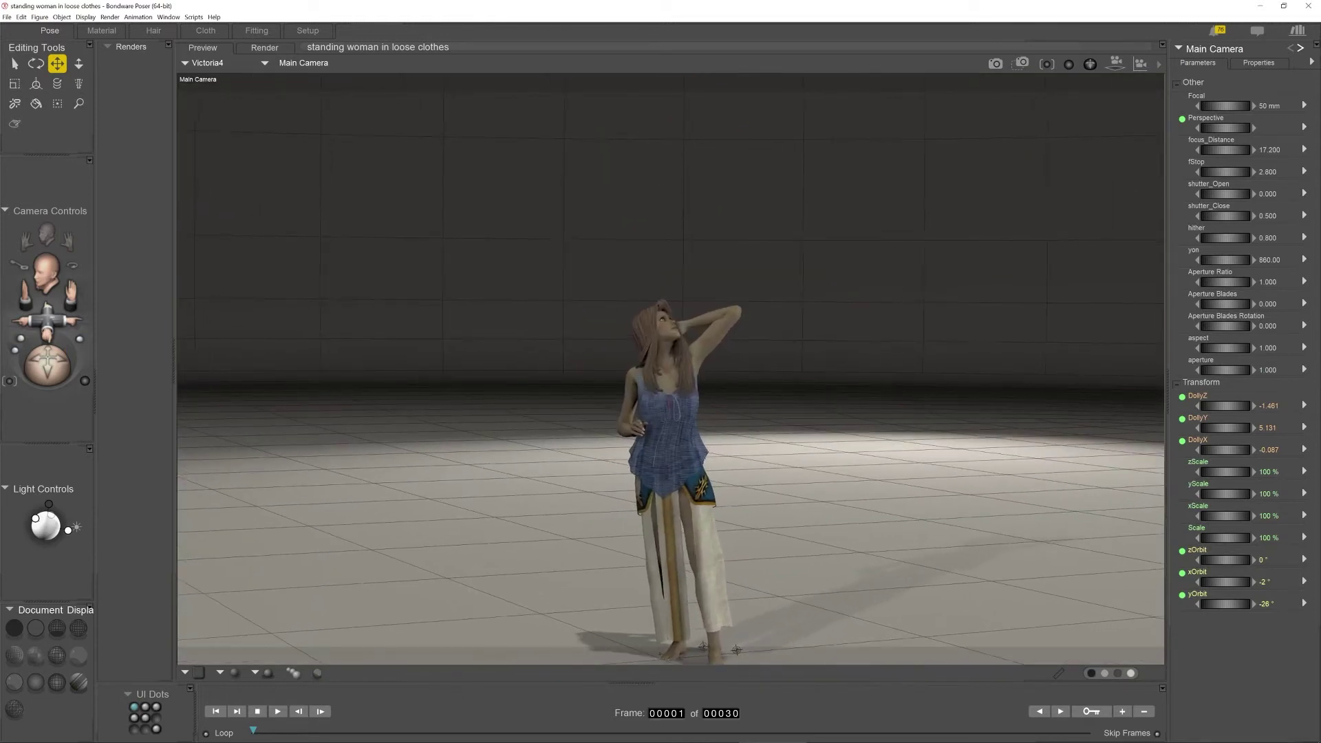
pyautogui.moveTo(336, 468); pyautogui.dragTo(336, 467)
pyautogui.moveTo(50, 317); pyautogui.dragTo(527, 541)
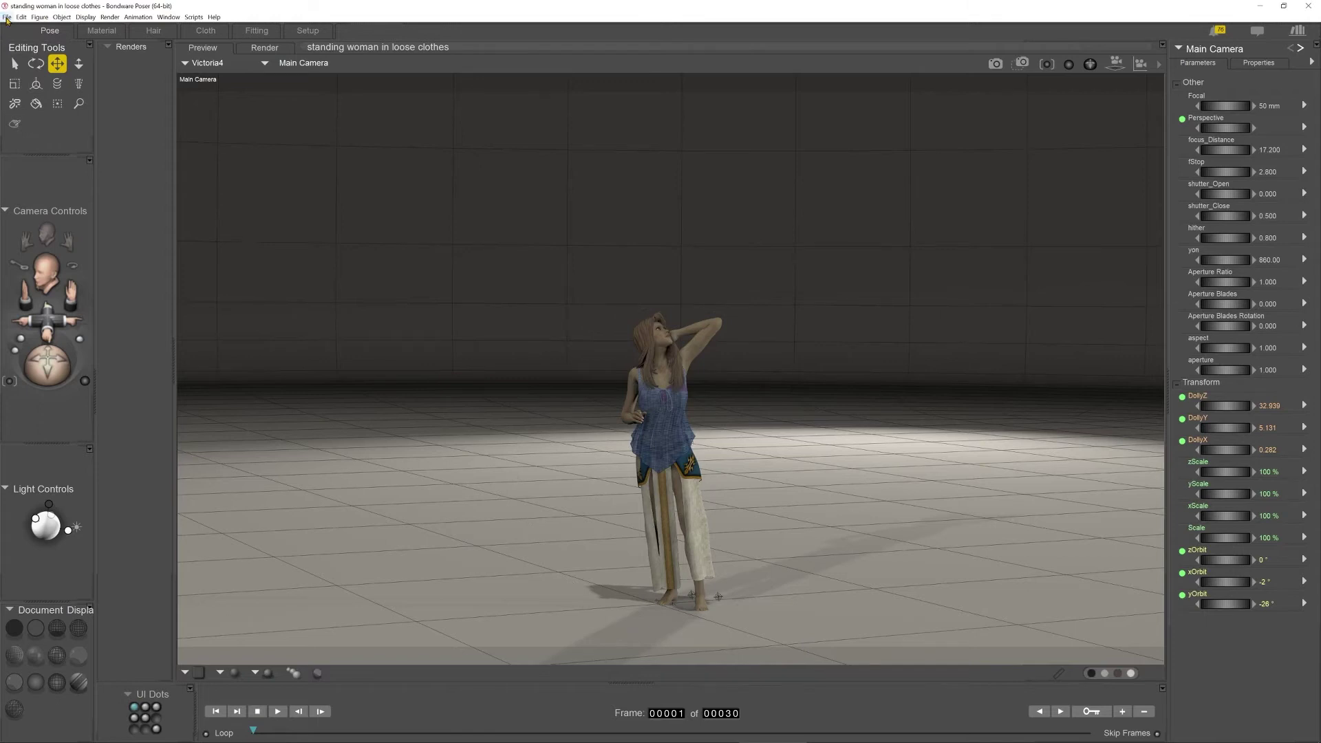
# Step: Start a Wavefront OBJ export of the scene with the range set to a single frame
pyautogui.click(6, 17)
pyautogui.moveTo(25, 111)
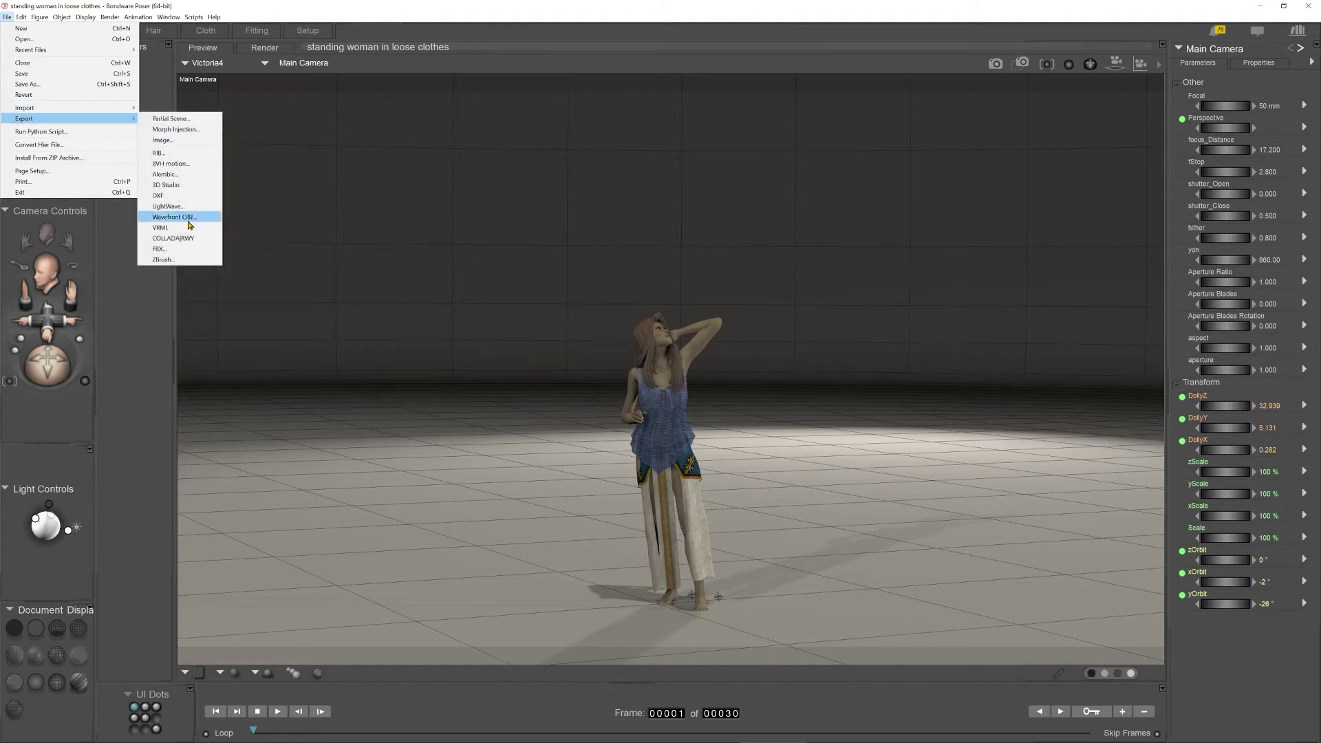
pyautogui.click(189, 221)
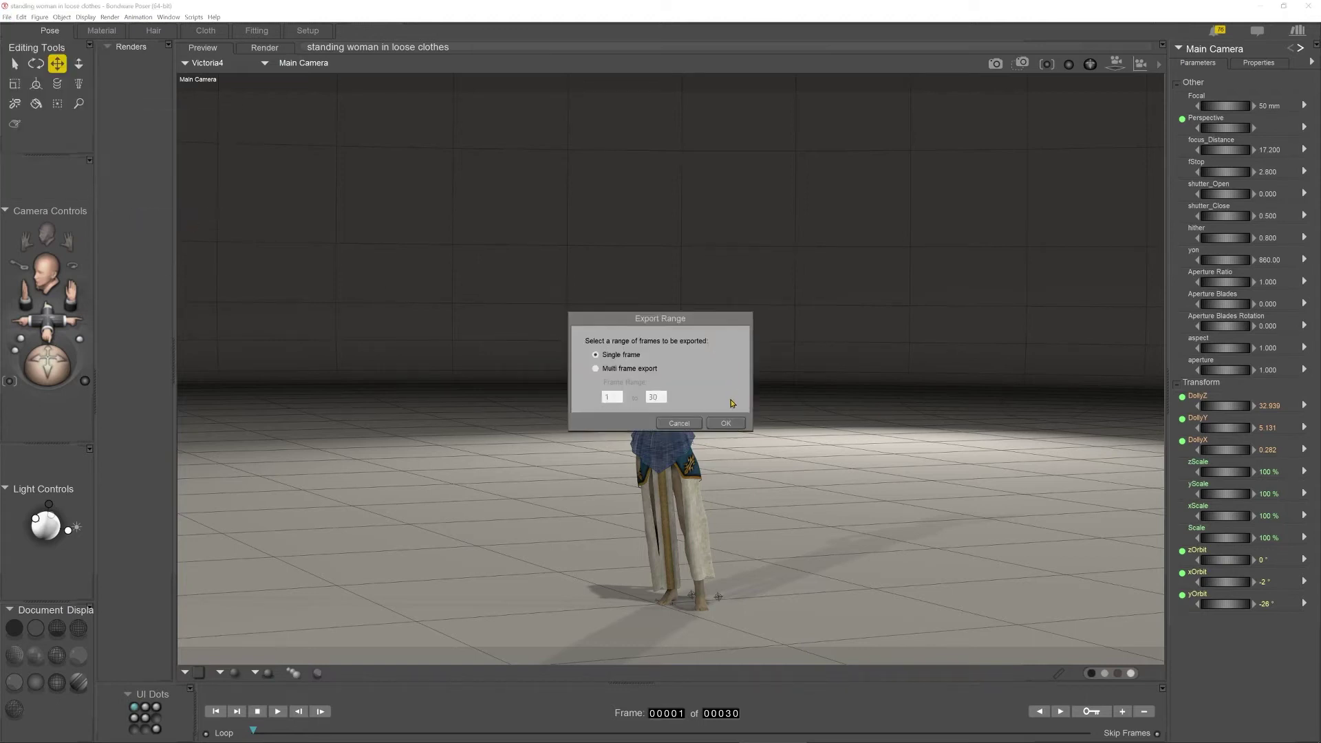
pyautogui.click(726, 423)
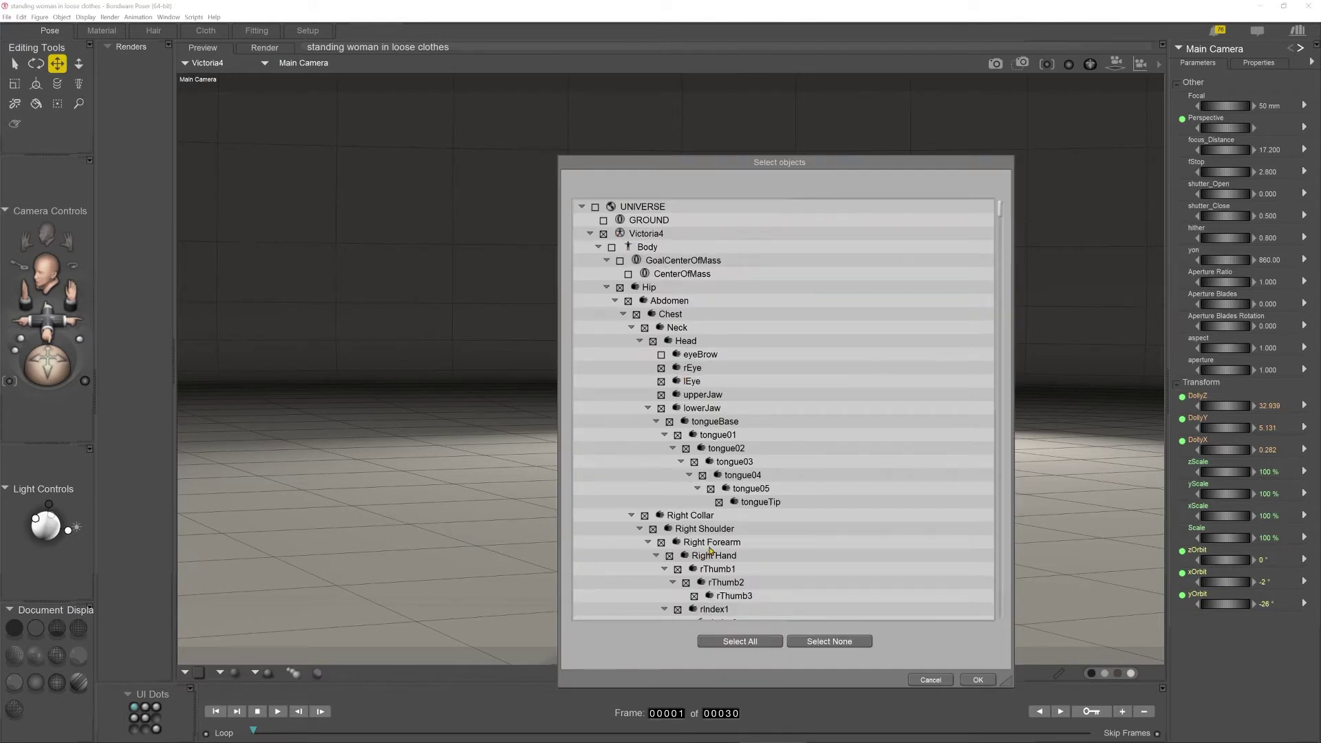
# Step: Exclude VandraSkirt's LoinHandle, RightHandle, LeftHandle and BackHandle from the objects for export and accept the selection
pyautogui.scroll(-6, 711, 551)
pyautogui.scroll(-9, 715, 553)
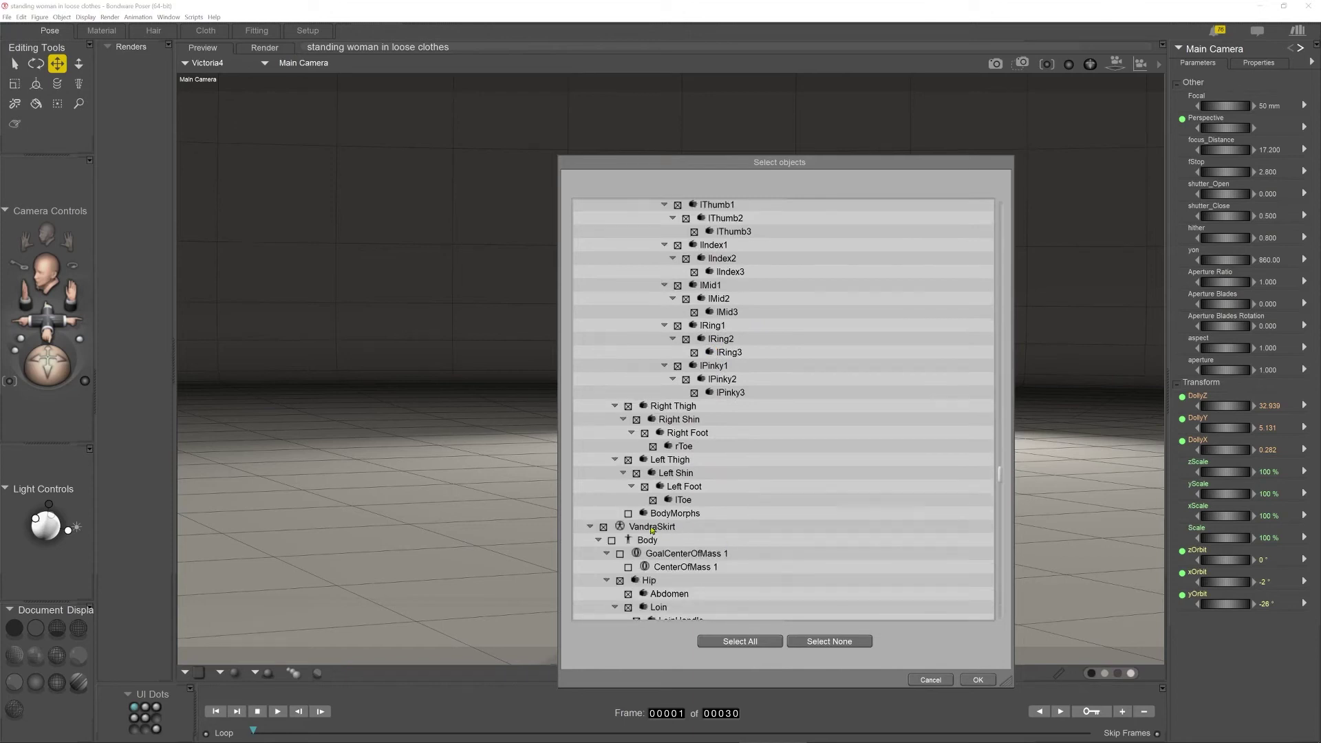
pyautogui.scroll(-1, 671, 532)
pyautogui.scroll(-2, 672, 531)
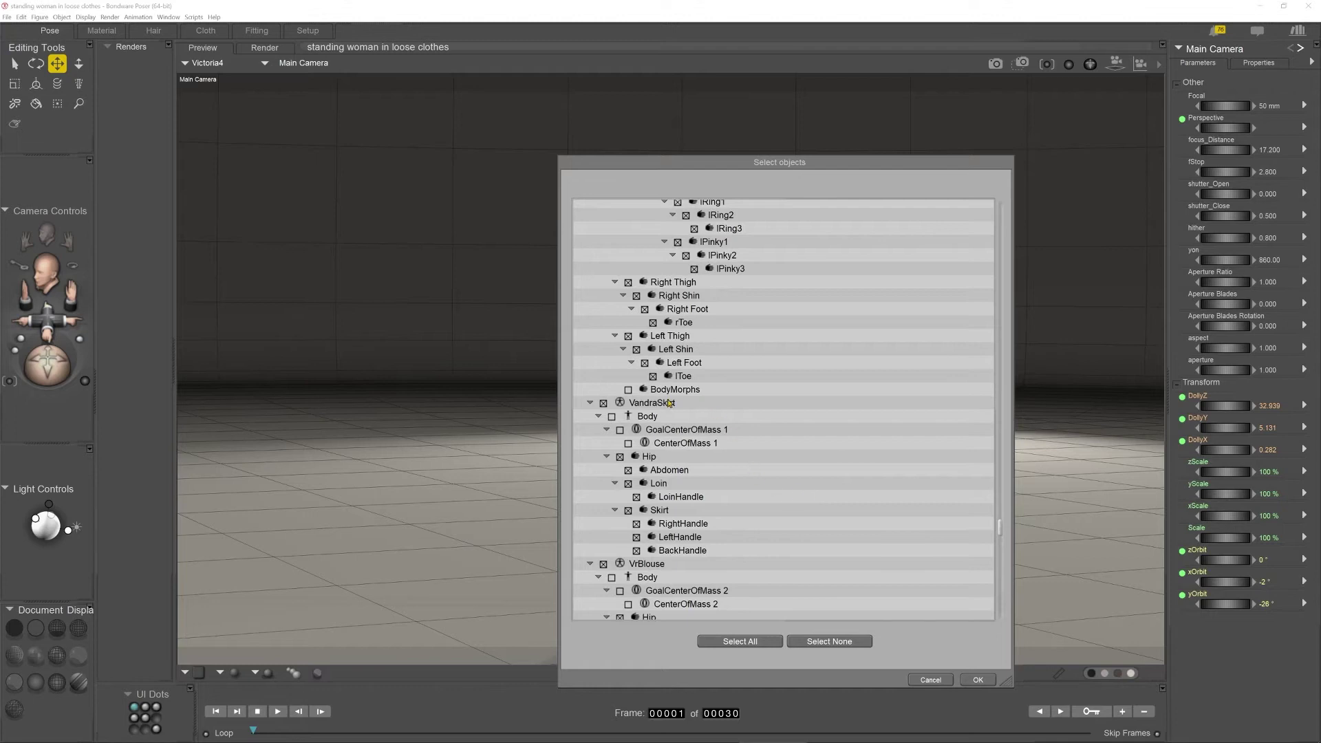
pyautogui.click(636, 498)
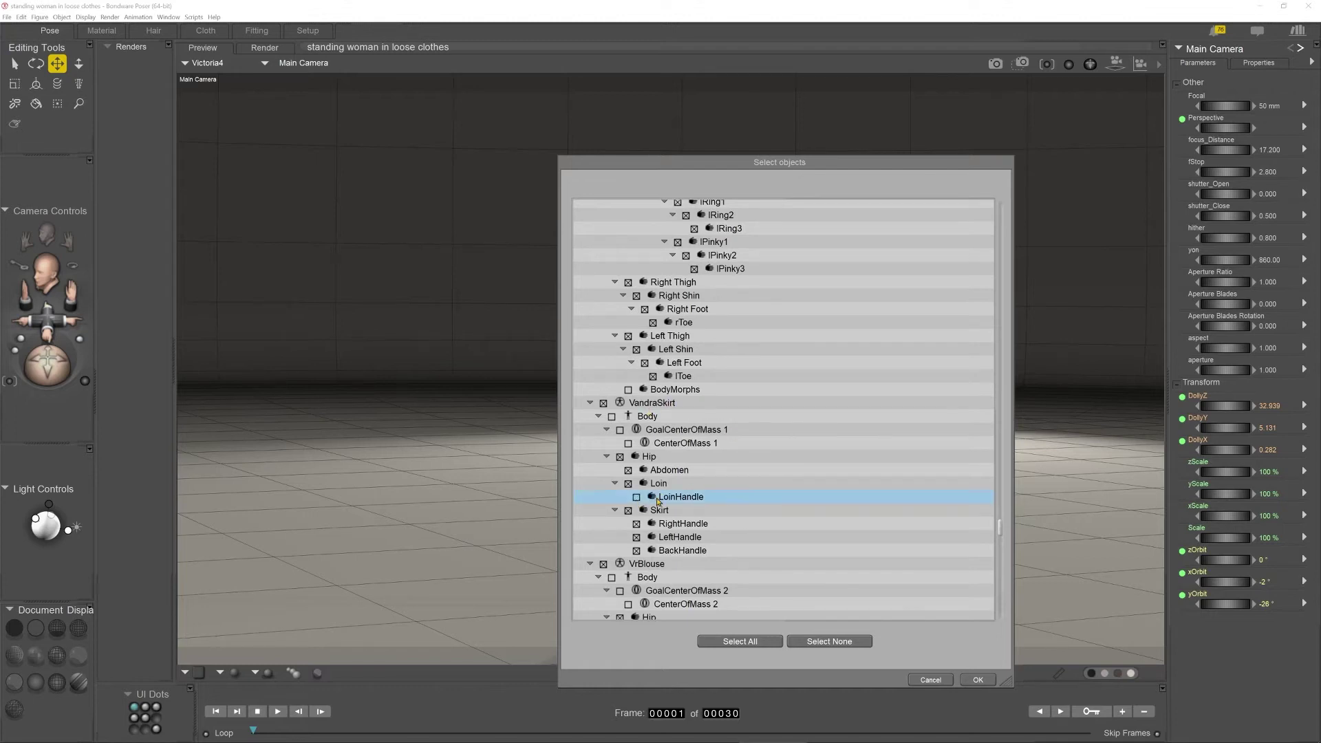
pyautogui.click(636, 524)
pyautogui.click(636, 537)
pyautogui.click(636, 551)
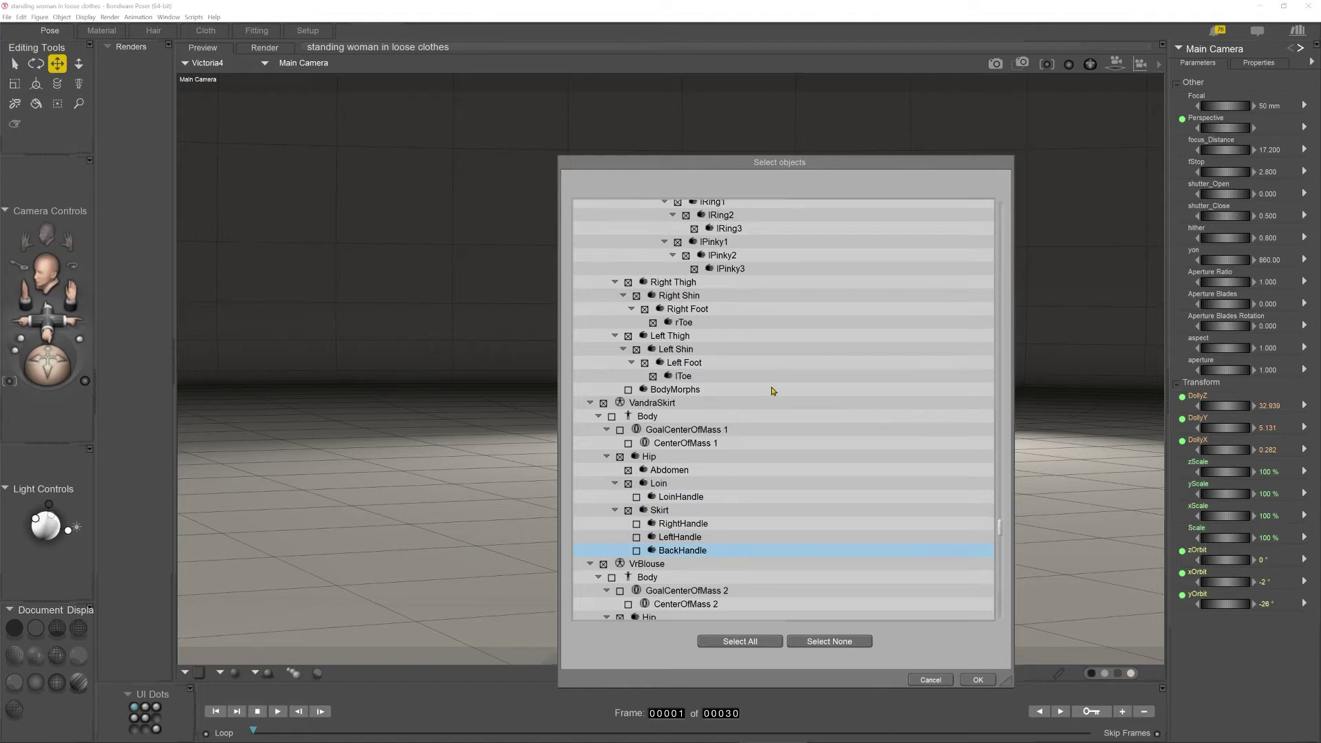
pyautogui.click(976, 679)
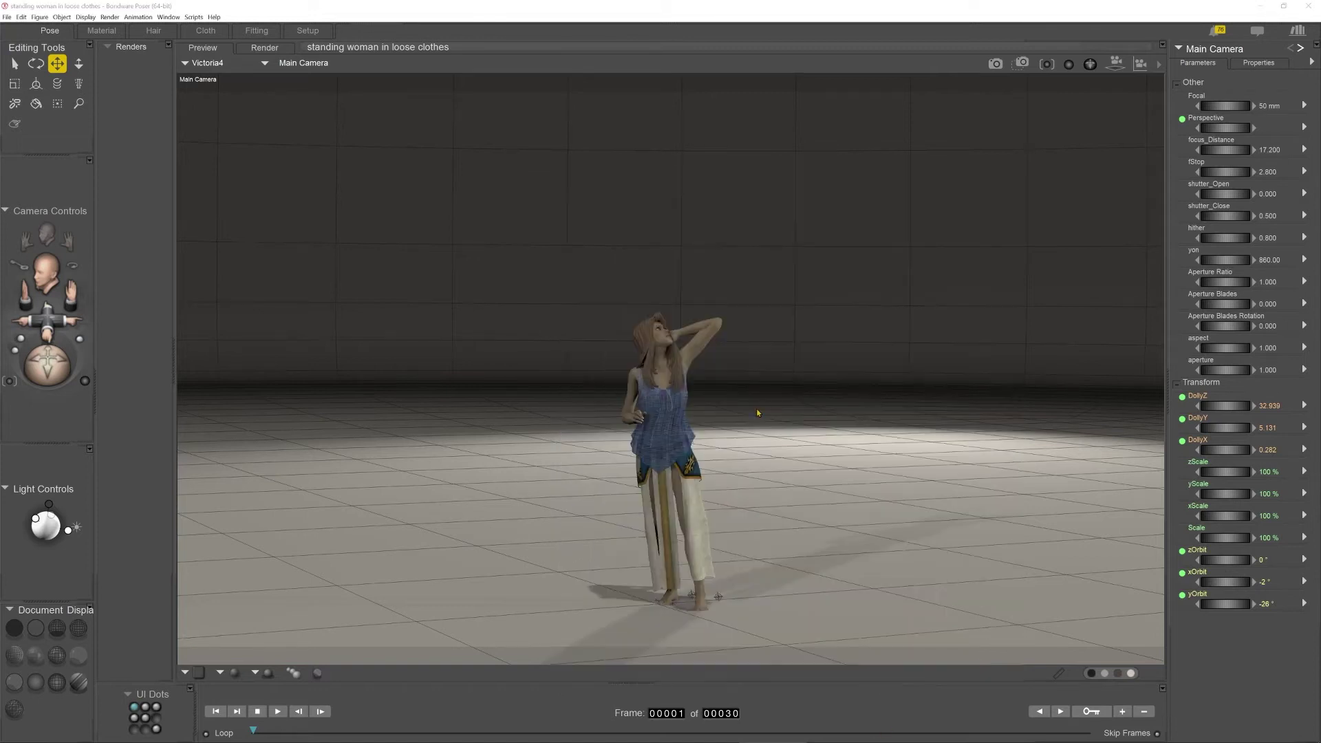
# Step: Export the OBJ with an export scale percentage of 10000 and switch to FlashPrint
pyautogui.click(618, 474)
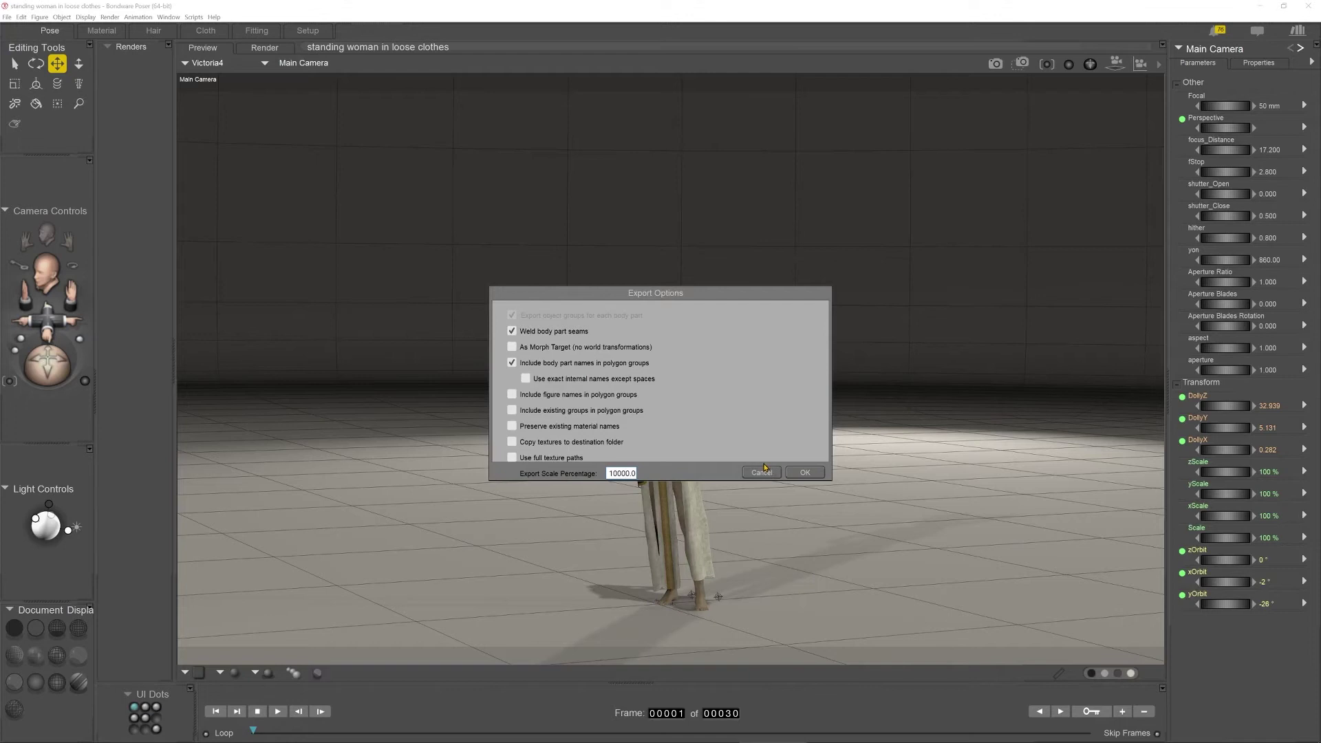
pyautogui.click(803, 473)
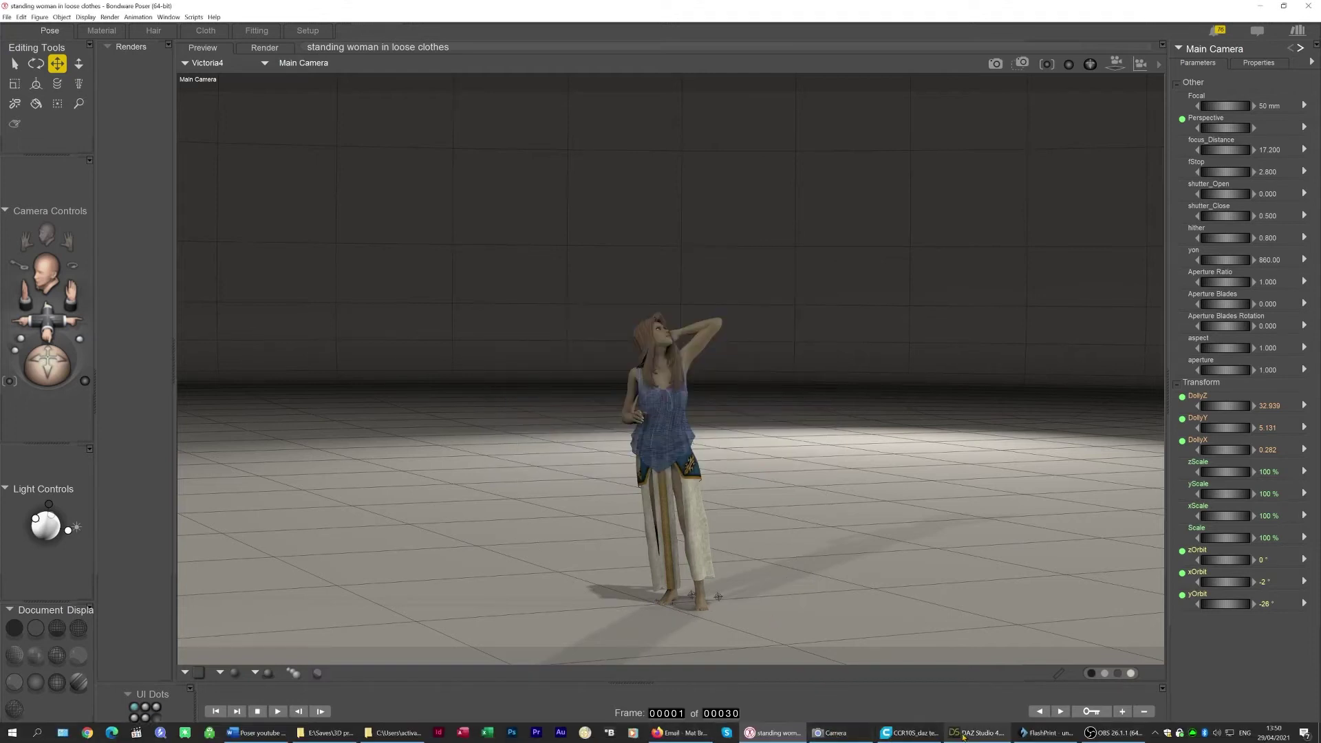
pyautogui.click(1046, 733)
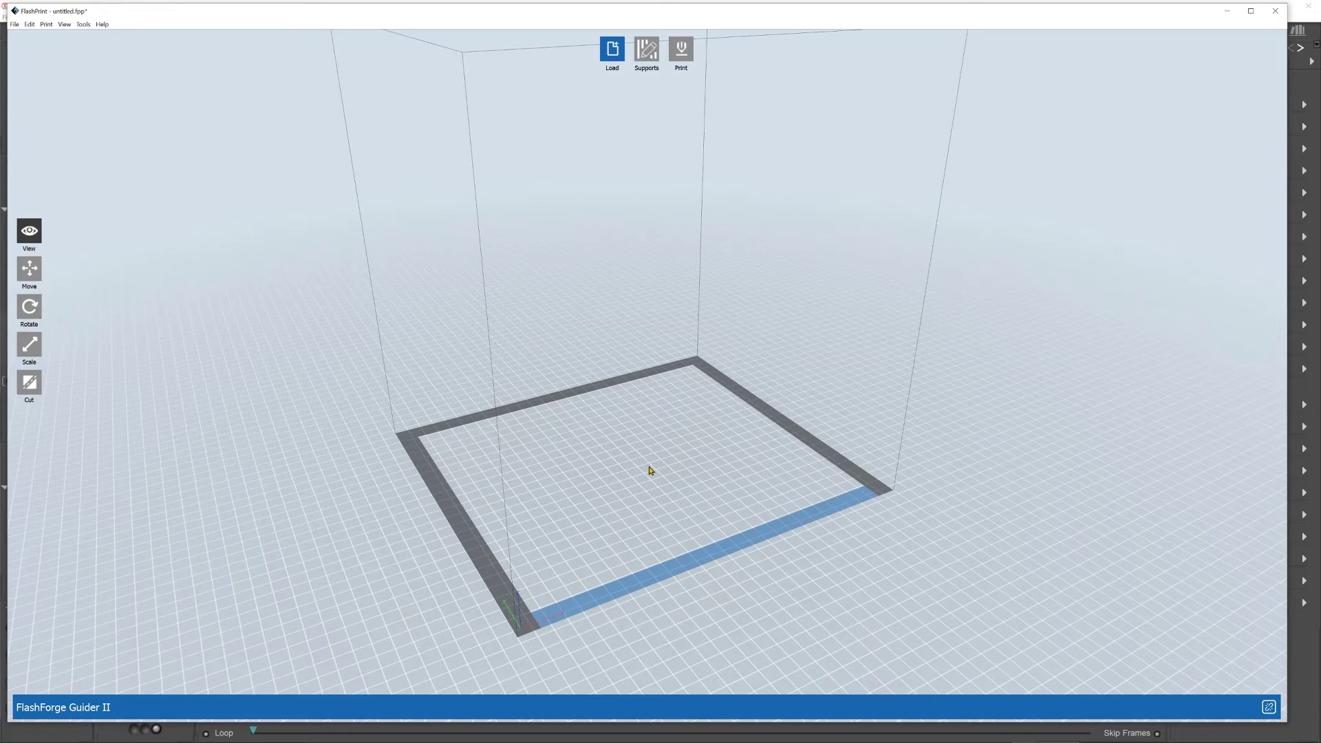
# Step: Load kneeling woman.obj onto the platform and repair the model's errors
pyautogui.click(15, 25)
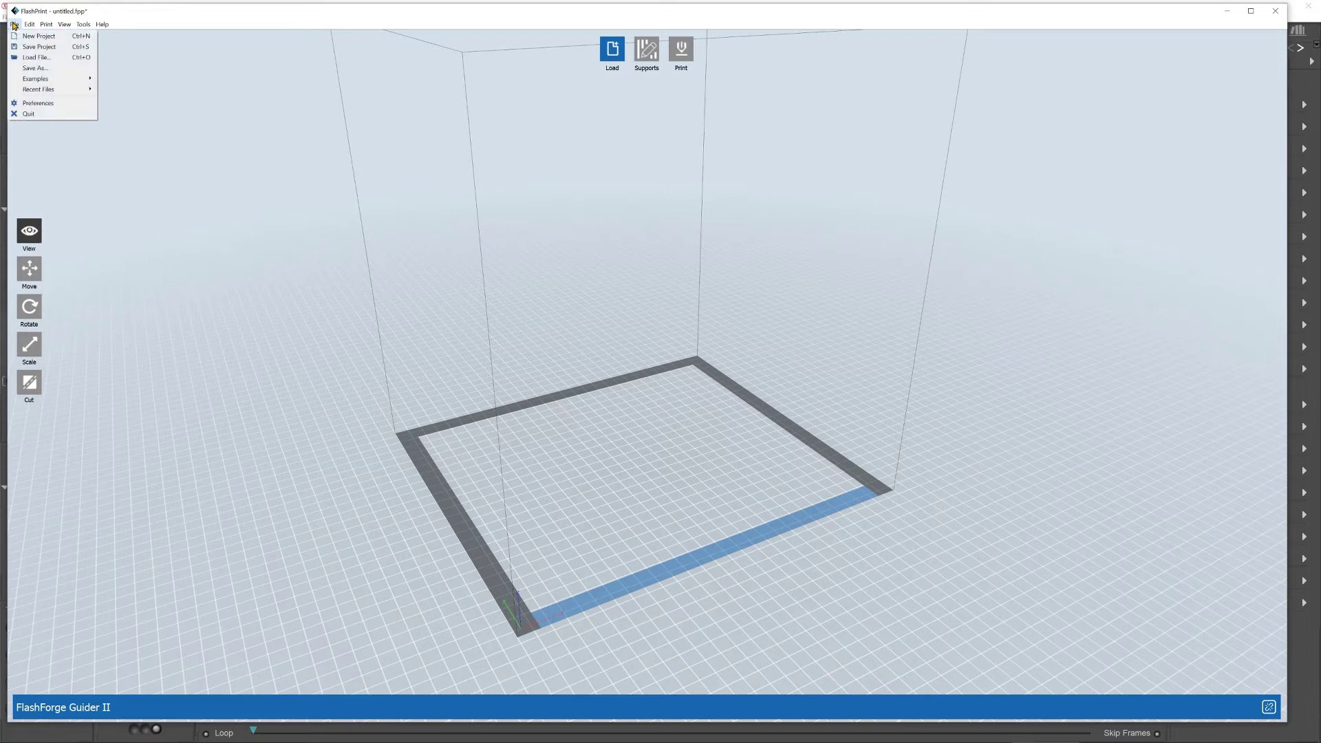
pyautogui.click(36, 57)
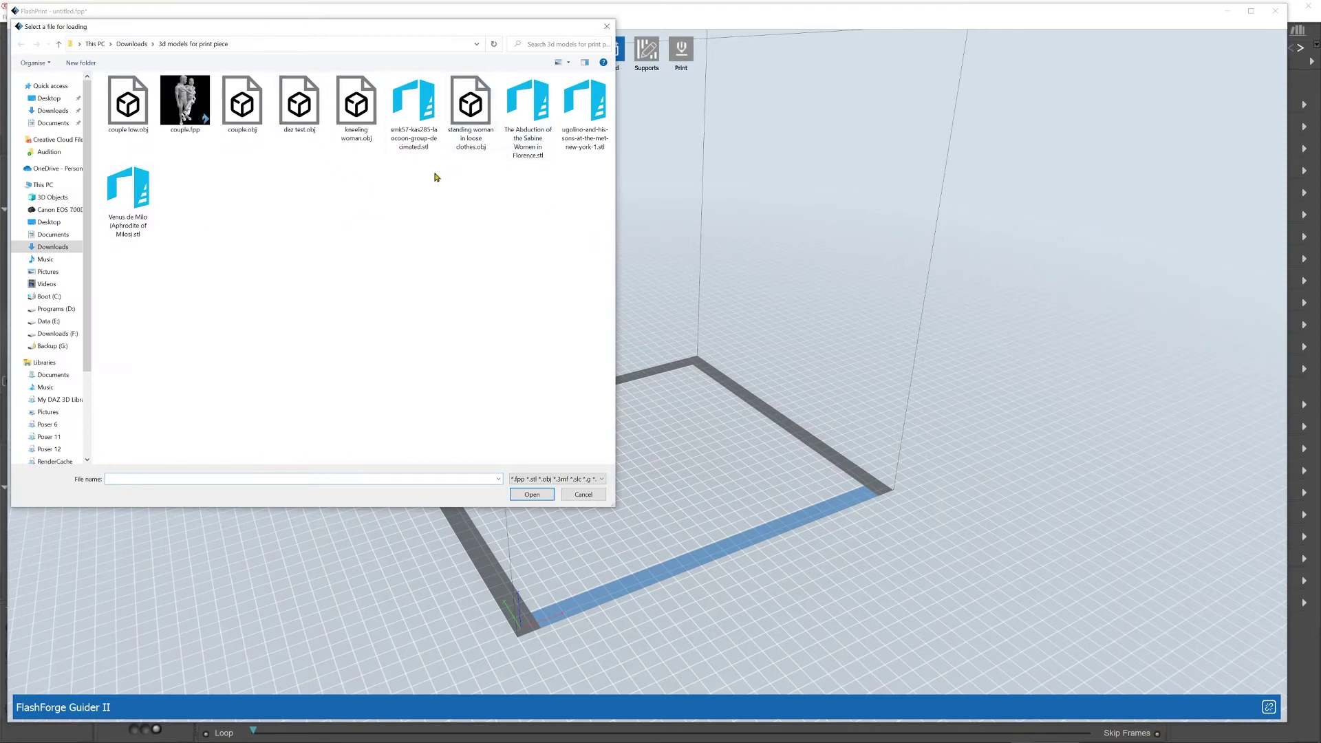
pyautogui.doubleClick(353, 105)
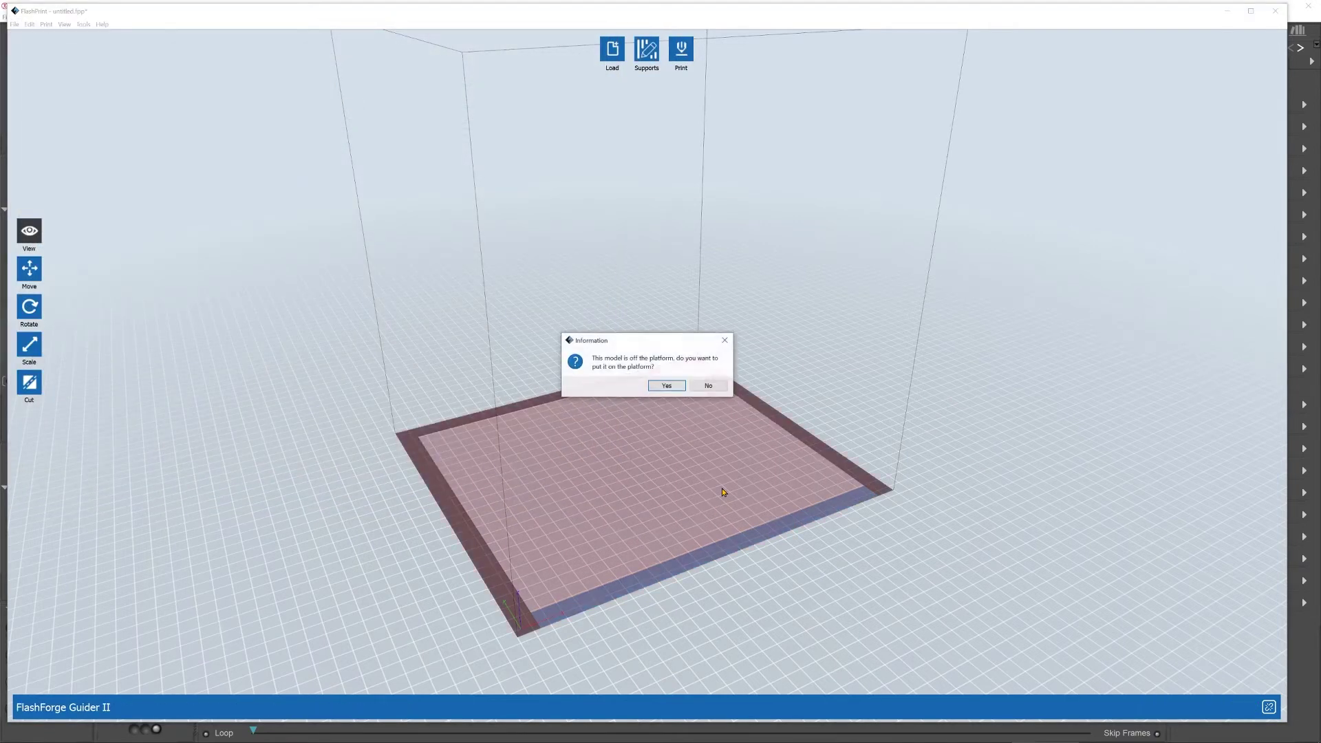
pyautogui.click(667, 386)
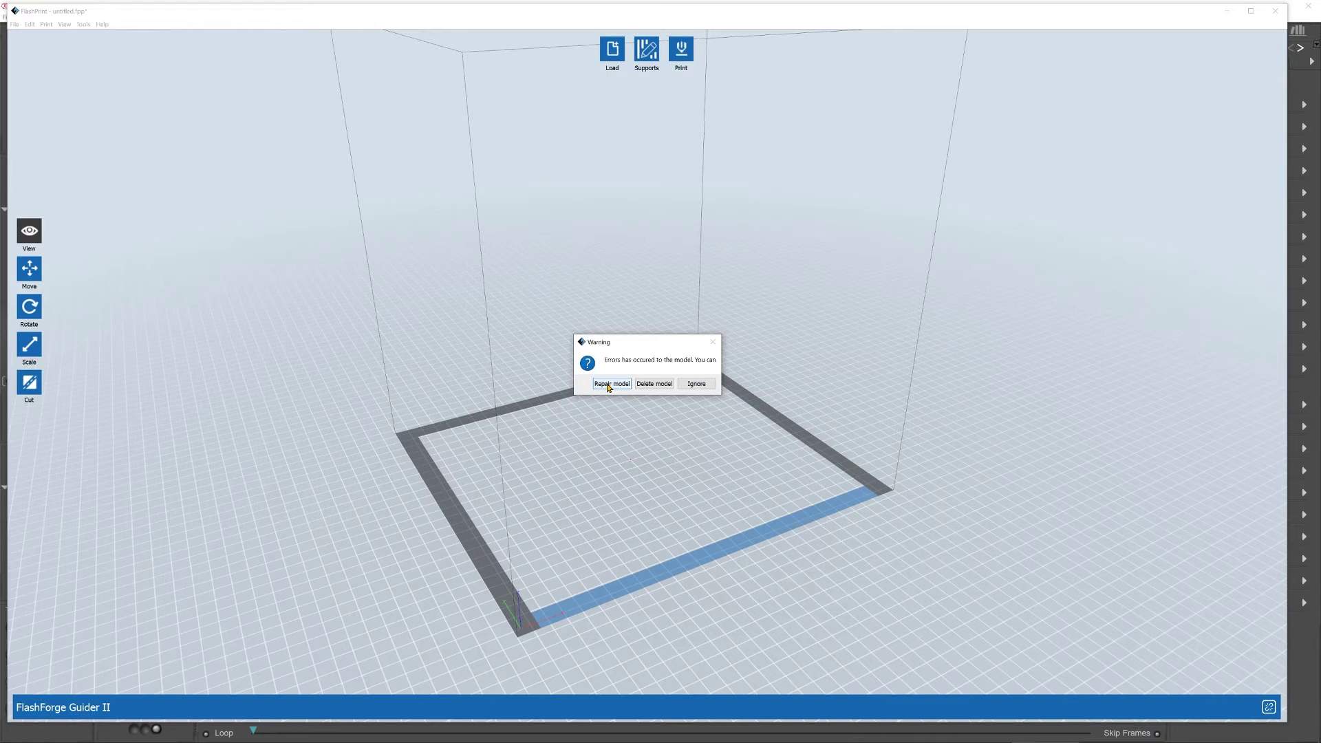
pyautogui.click(608, 384)
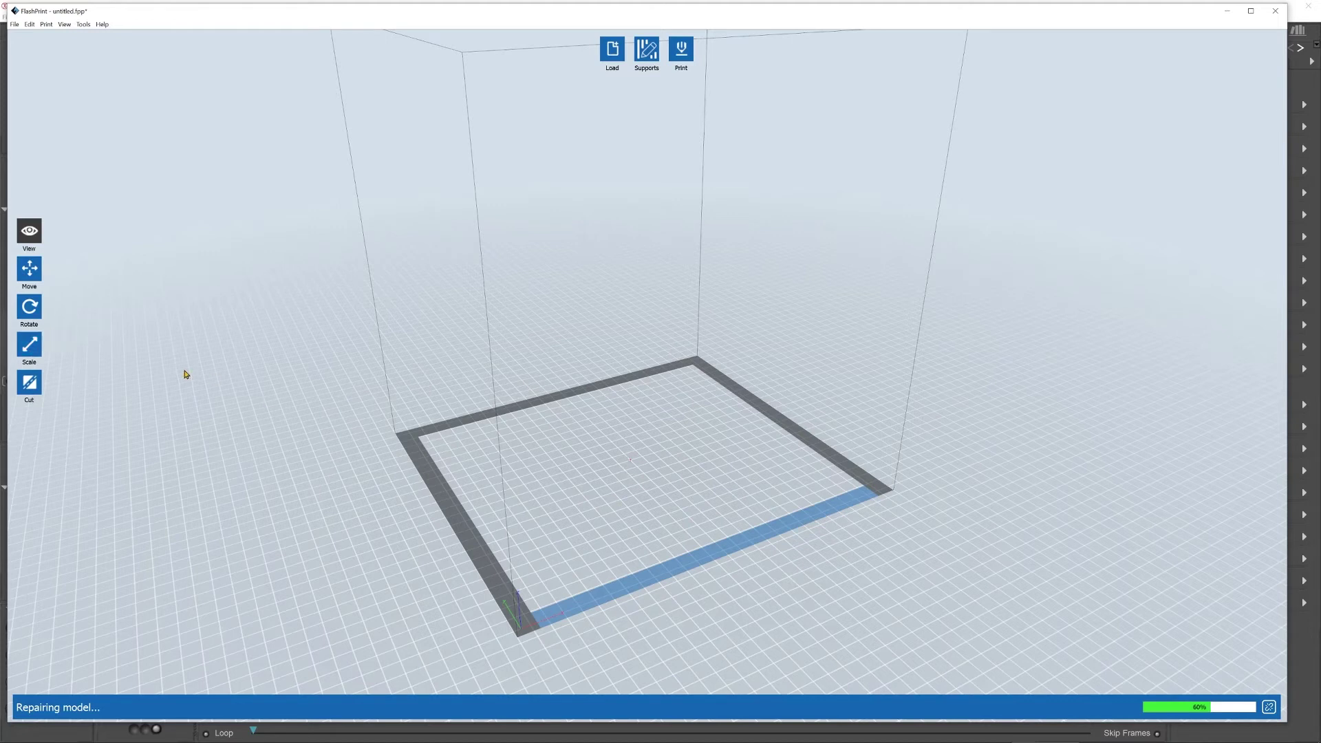
# Step: Scale the kneeling woman to the maximum print size and rotate her upright by +90° about the X axis
pyautogui.click(32, 344)
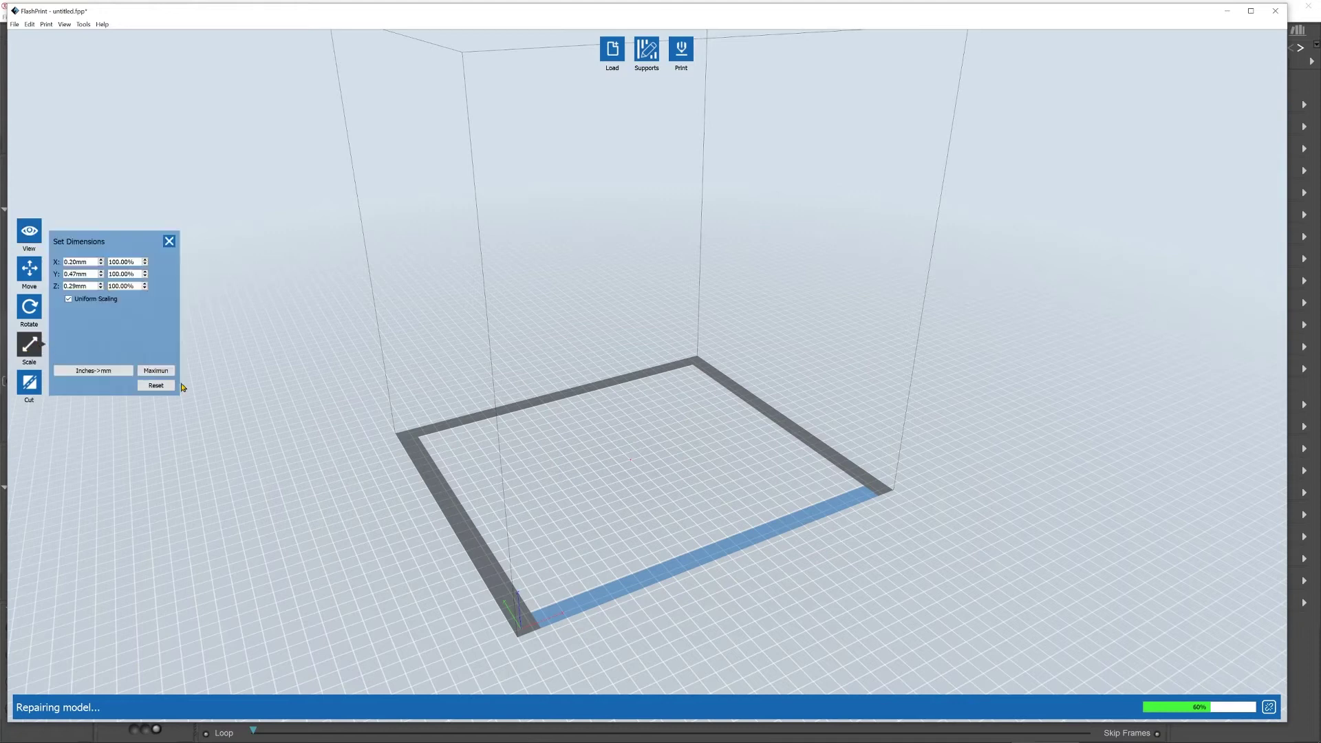
pyautogui.click(155, 373)
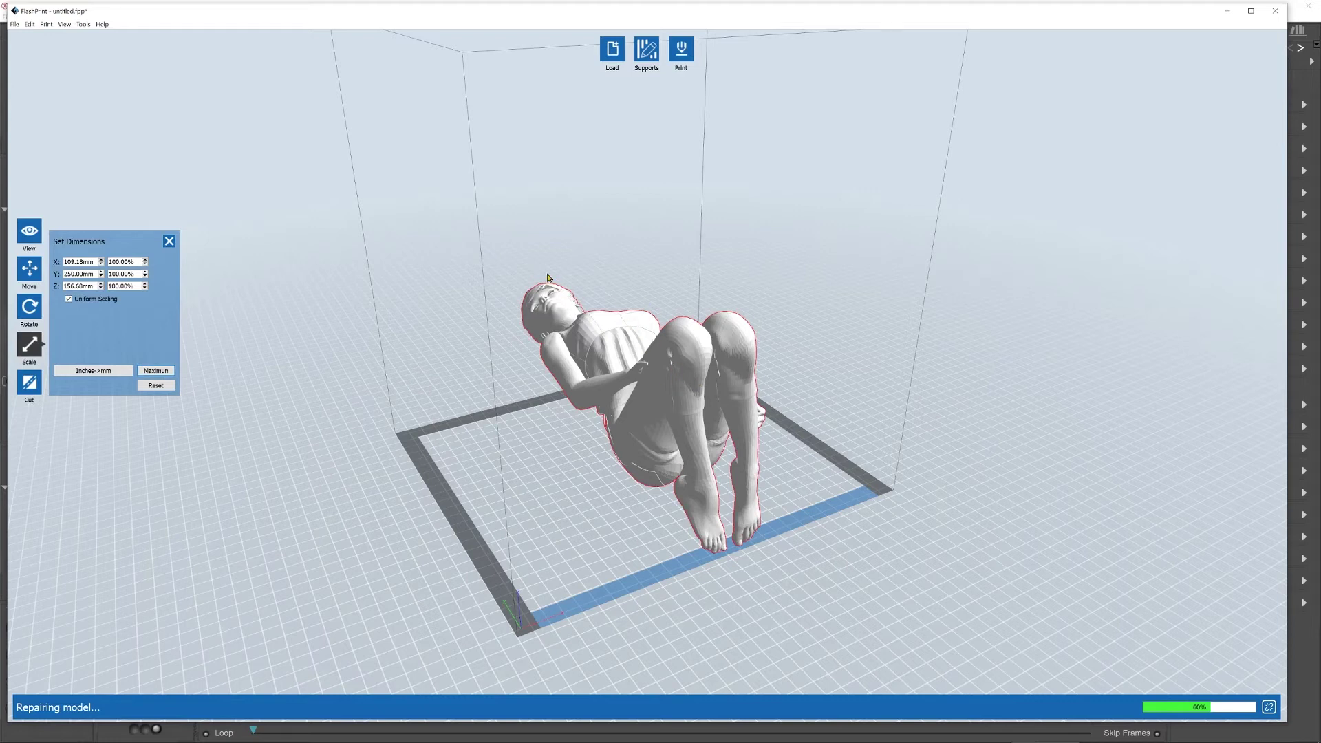
pyautogui.click(32, 304)
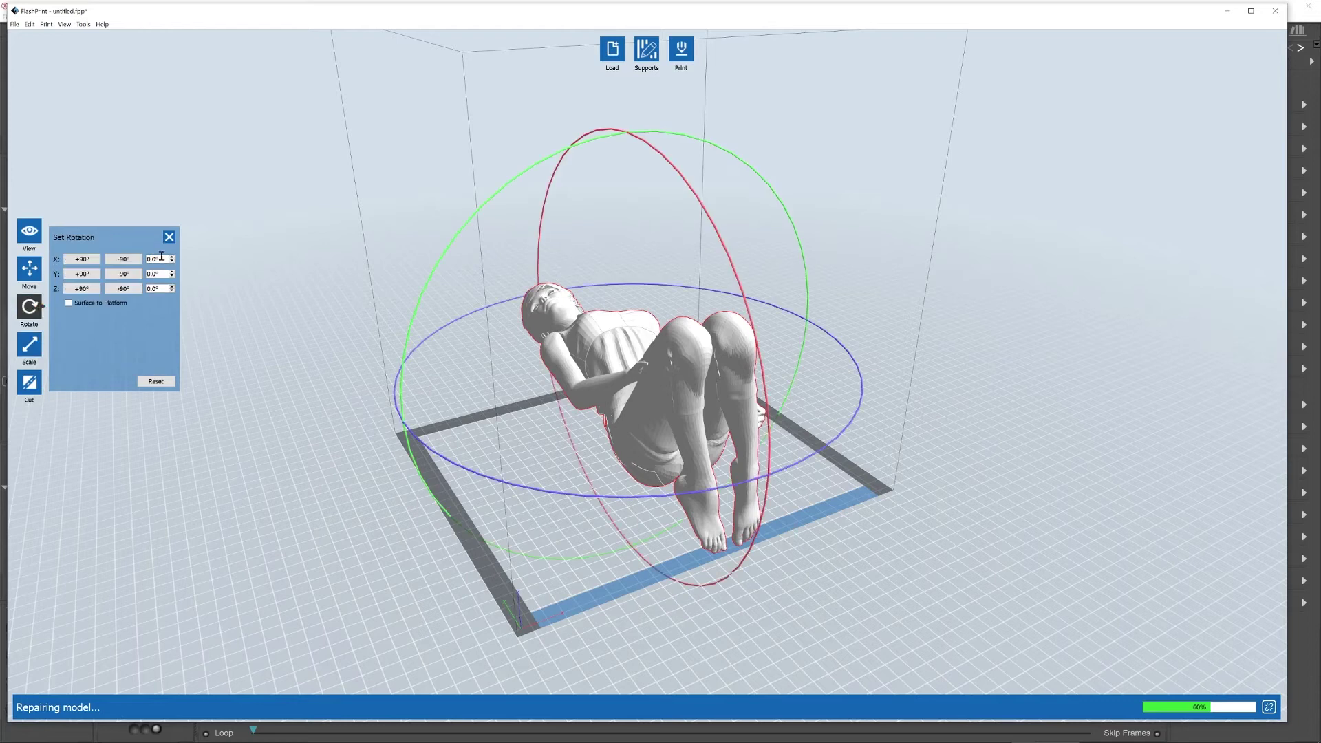
pyautogui.click(81, 259)
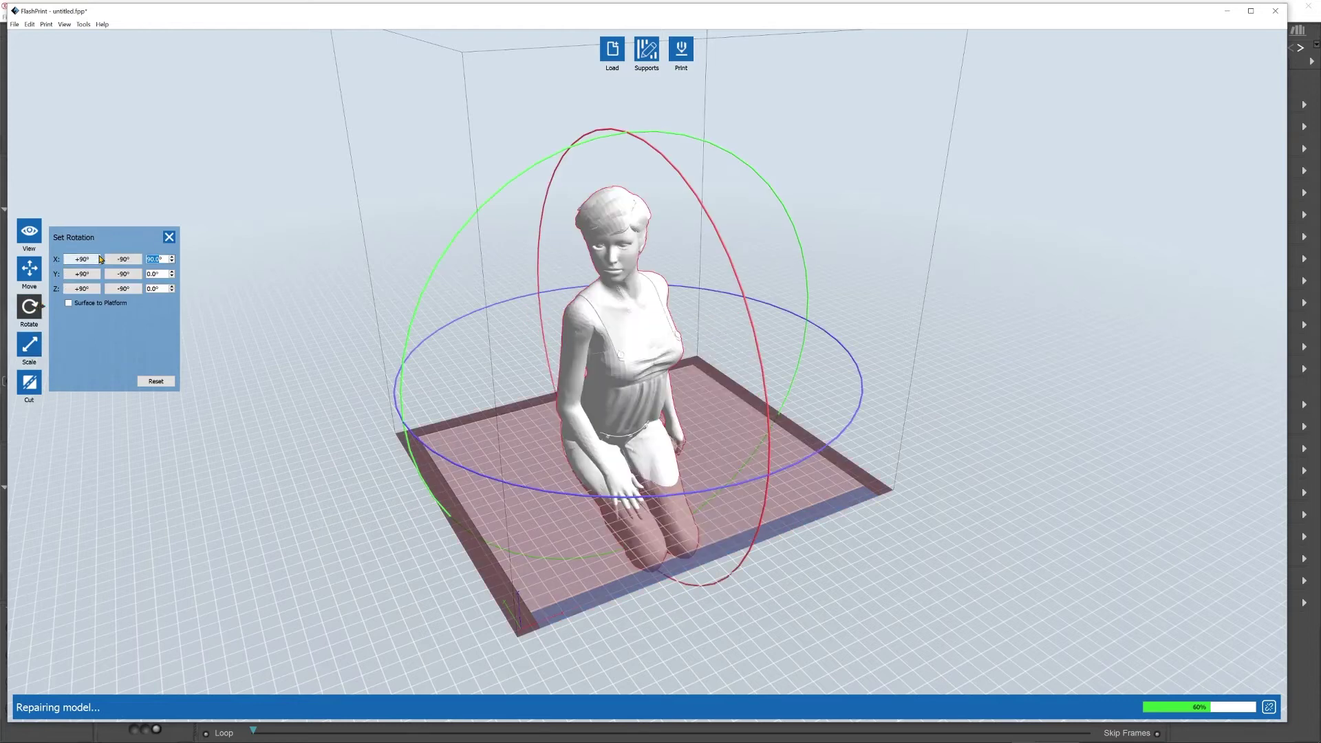
pyautogui.click(29, 344)
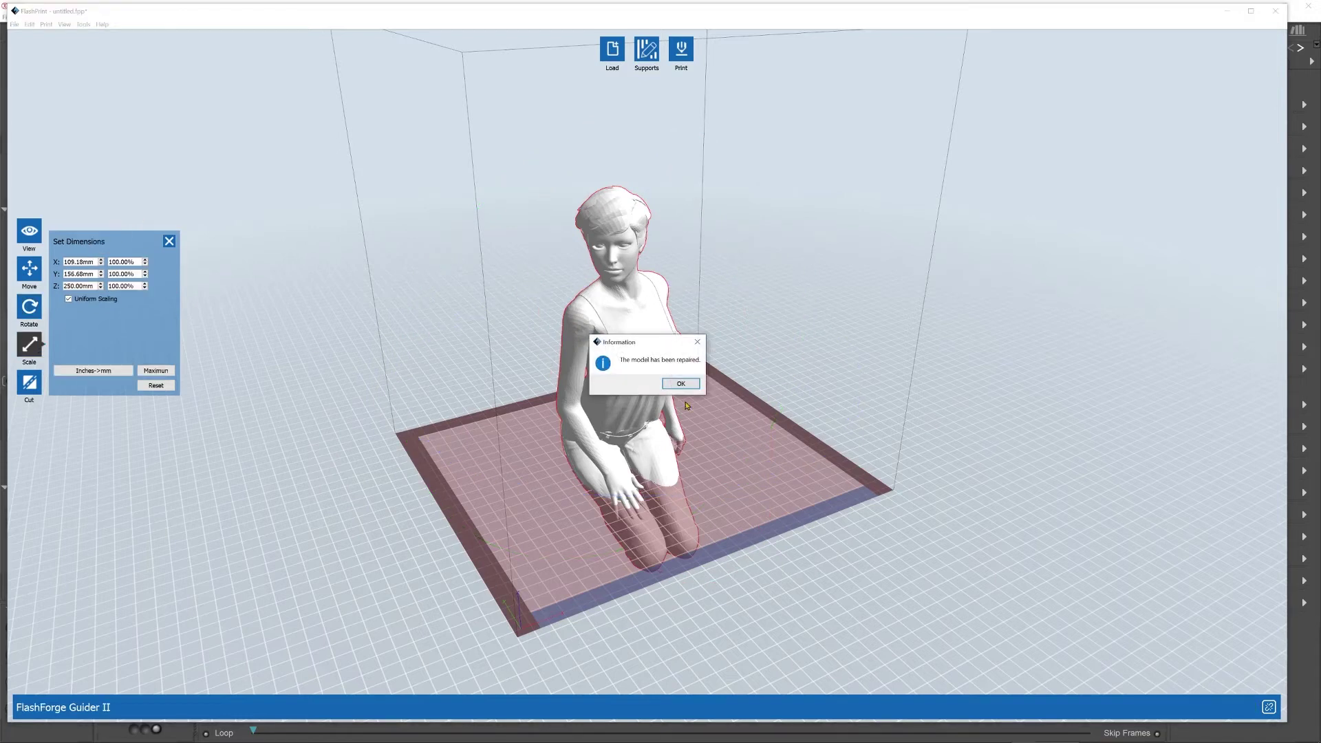
pyautogui.click(681, 383)
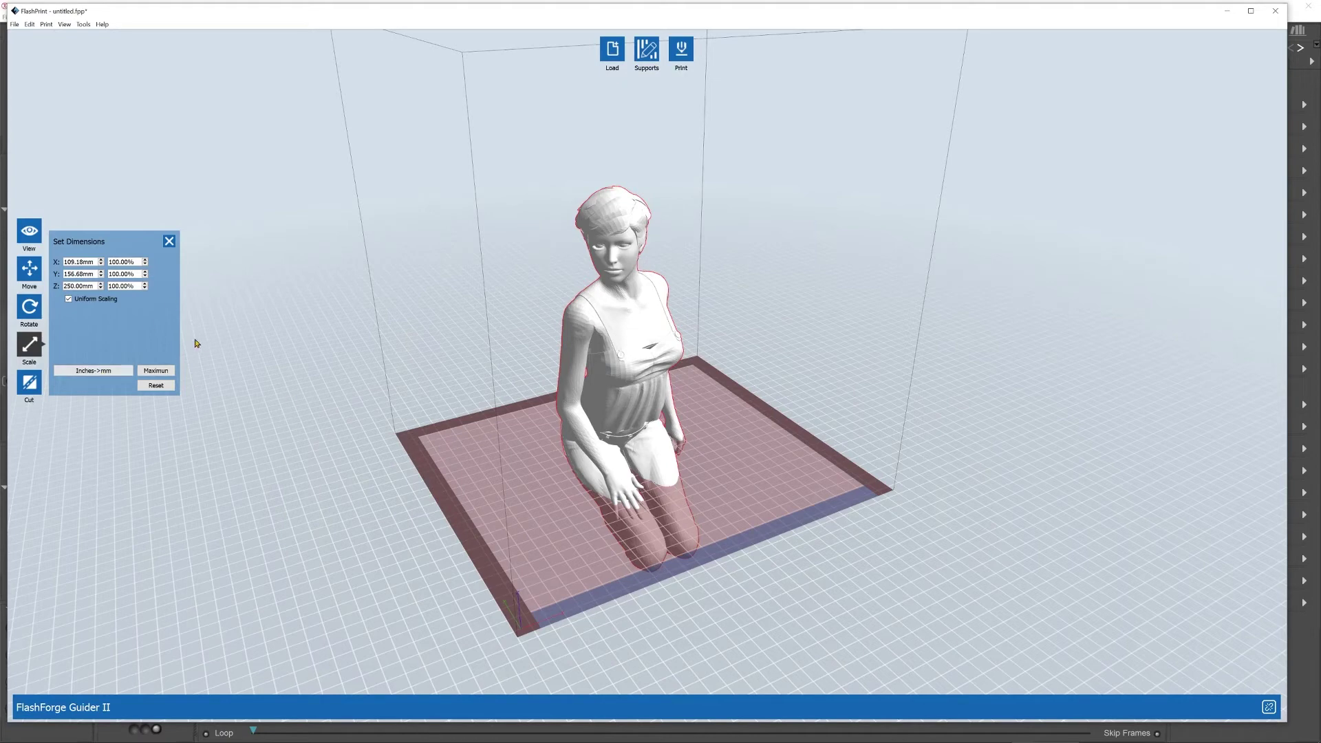
# Step: Set the kneeling woman's Z dimension to 100 mm with uniform scaling and place her on the platform
pyautogui.moveTo(735, 424); pyautogui.dragTo(634, 370)
pyautogui.scroll(5, 634, 370)
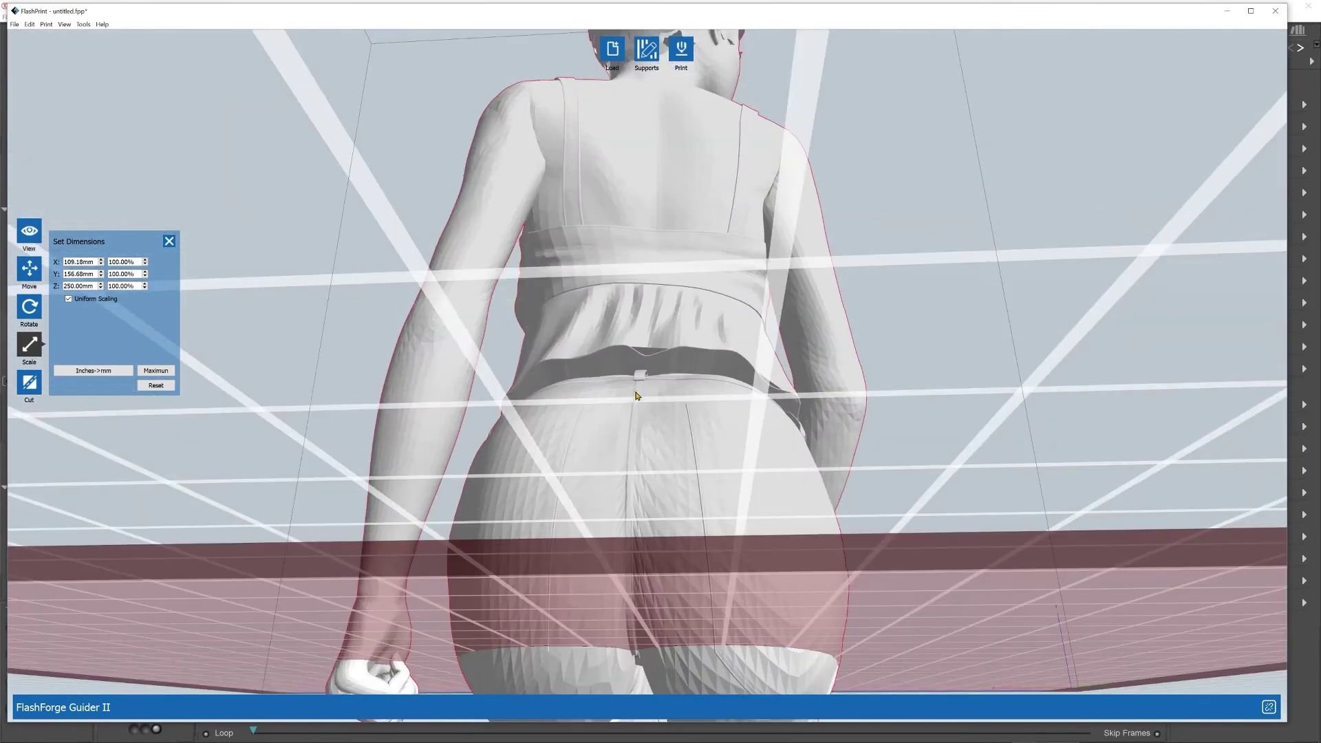
pyautogui.scroll(2, 639, 392)
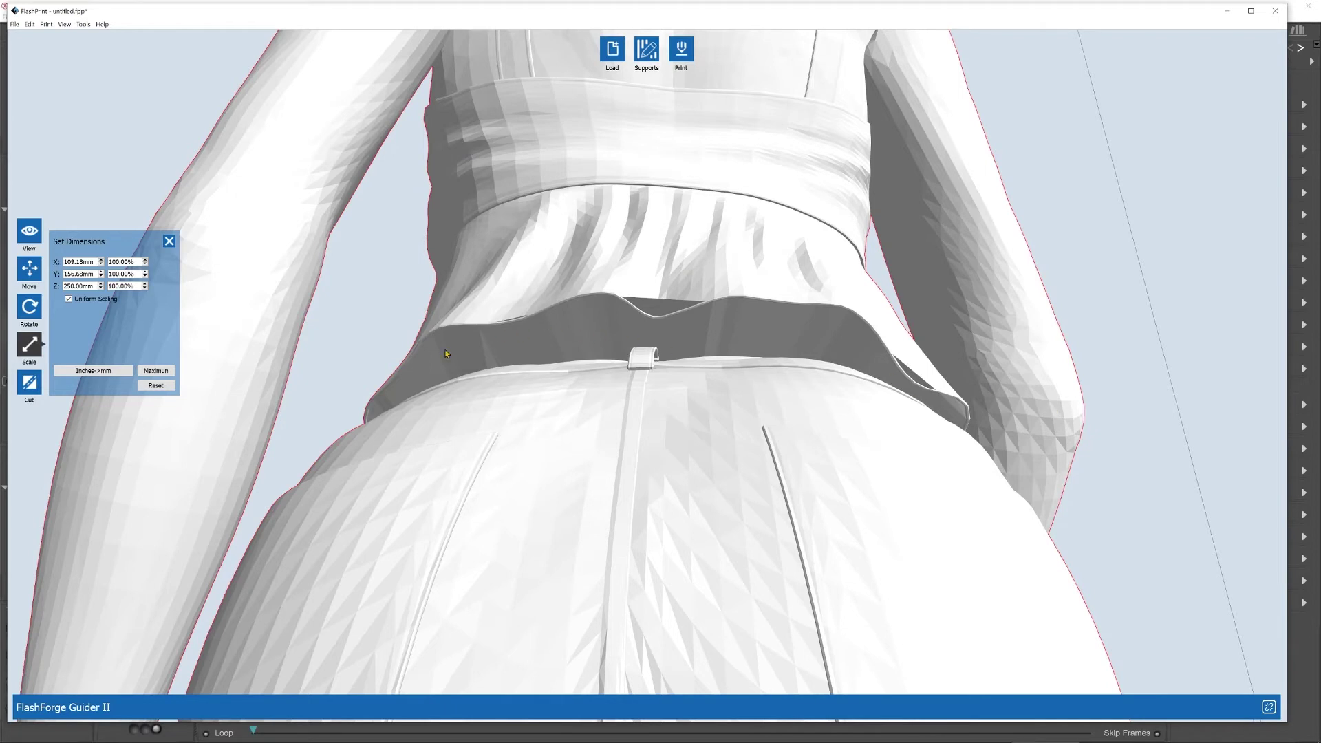
pyautogui.moveTo(745, 384); pyautogui.dragTo(669, 381, button='right')
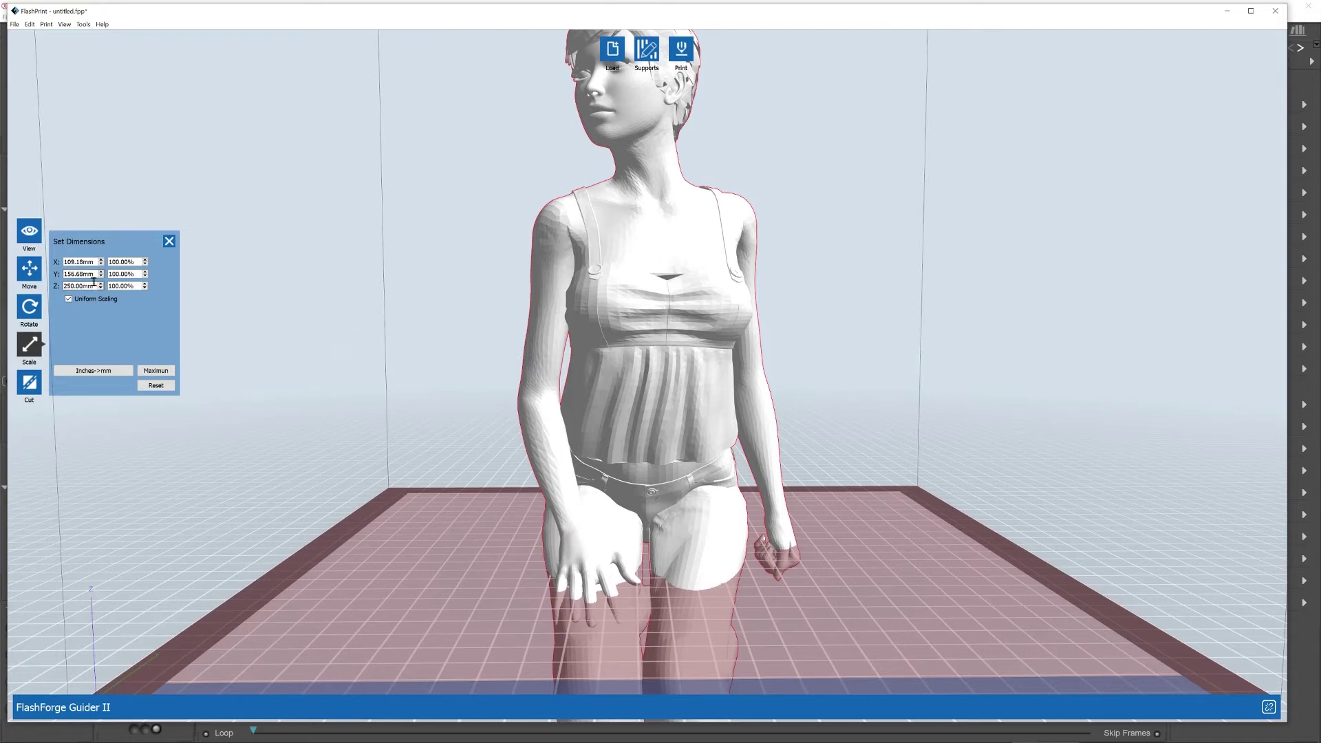
pyautogui.doubleClick(64, 284)
pyautogui.write('10')
pyautogui.press('Return')
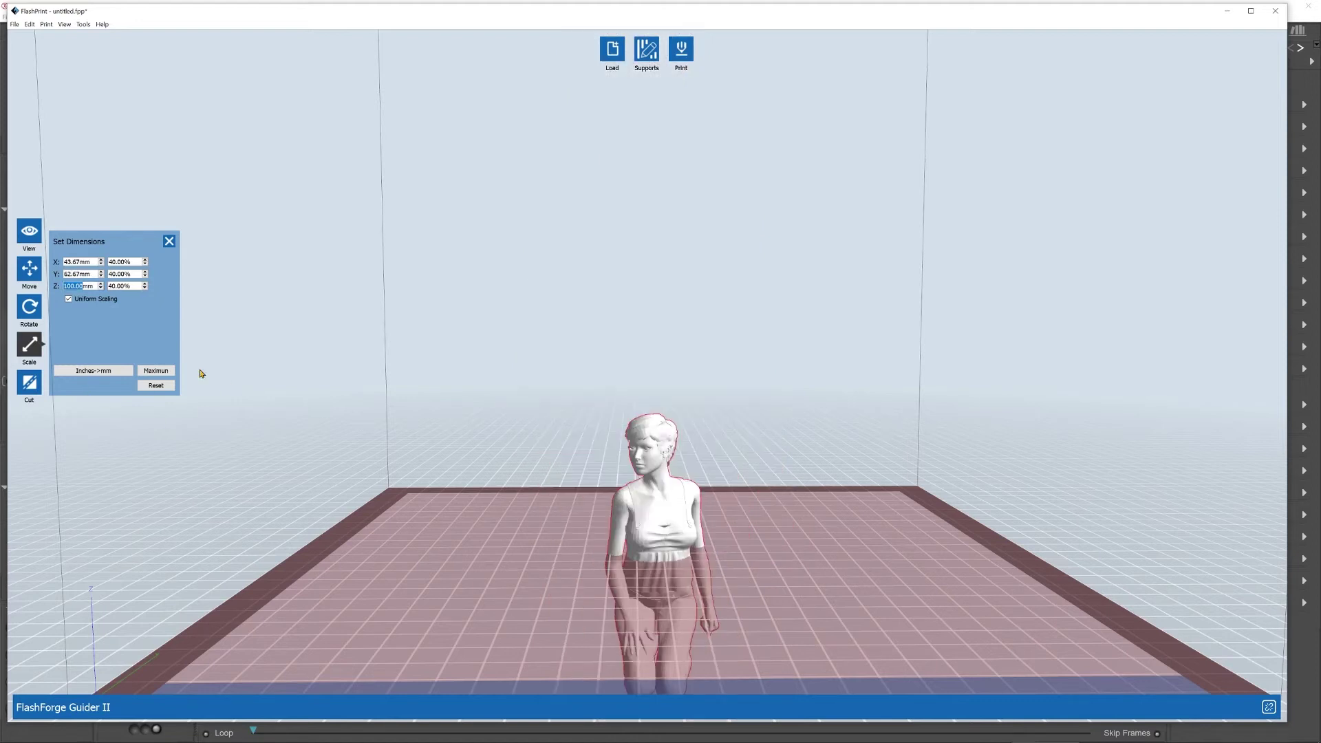
pyautogui.click(29, 268)
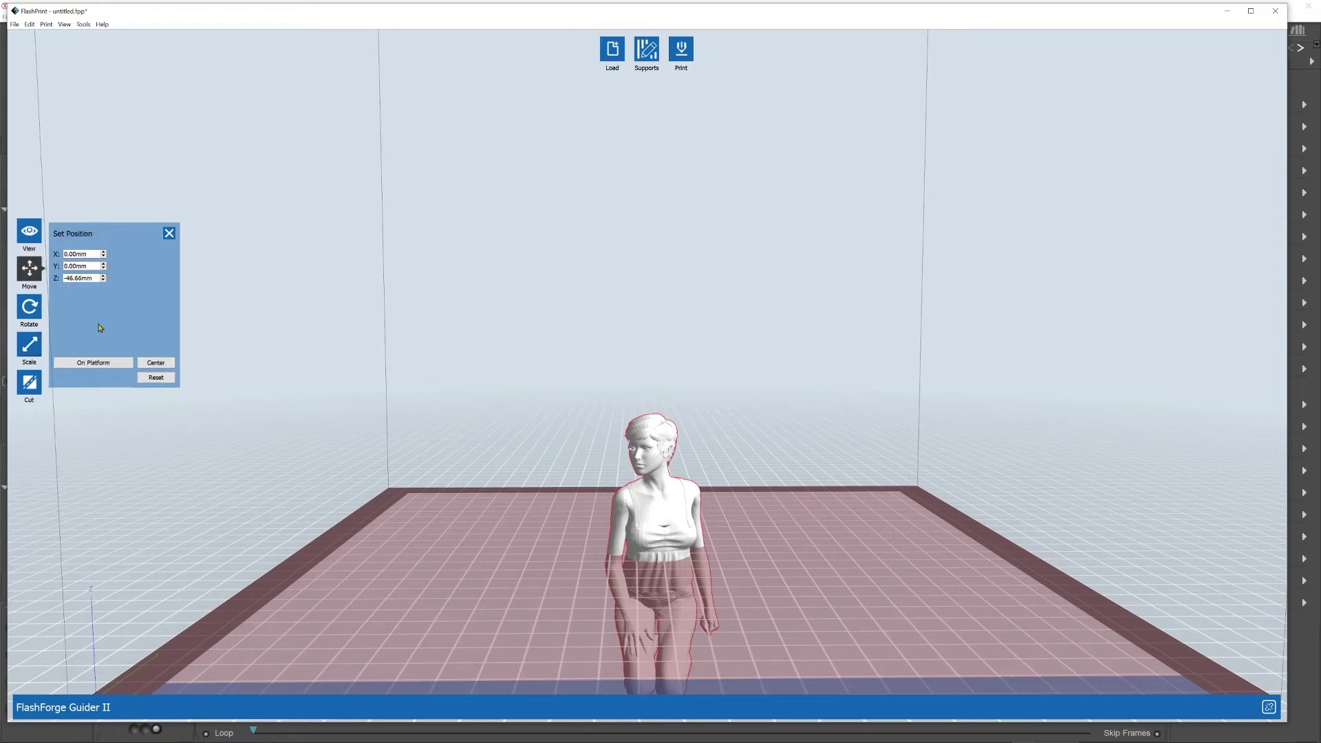
pyautogui.click(90, 364)
# Step: Check the model's faceted arms and clothing up close, switch to Poser and open the kneeling woman scene
pyautogui.moveTo(758, 546)
pyautogui.mouseDown()
pyautogui.moveTo(805, 540)
pyautogui.moveTo(758, 547)
pyautogui.mouseUp()
pyautogui.scroll(6, 698, 471)
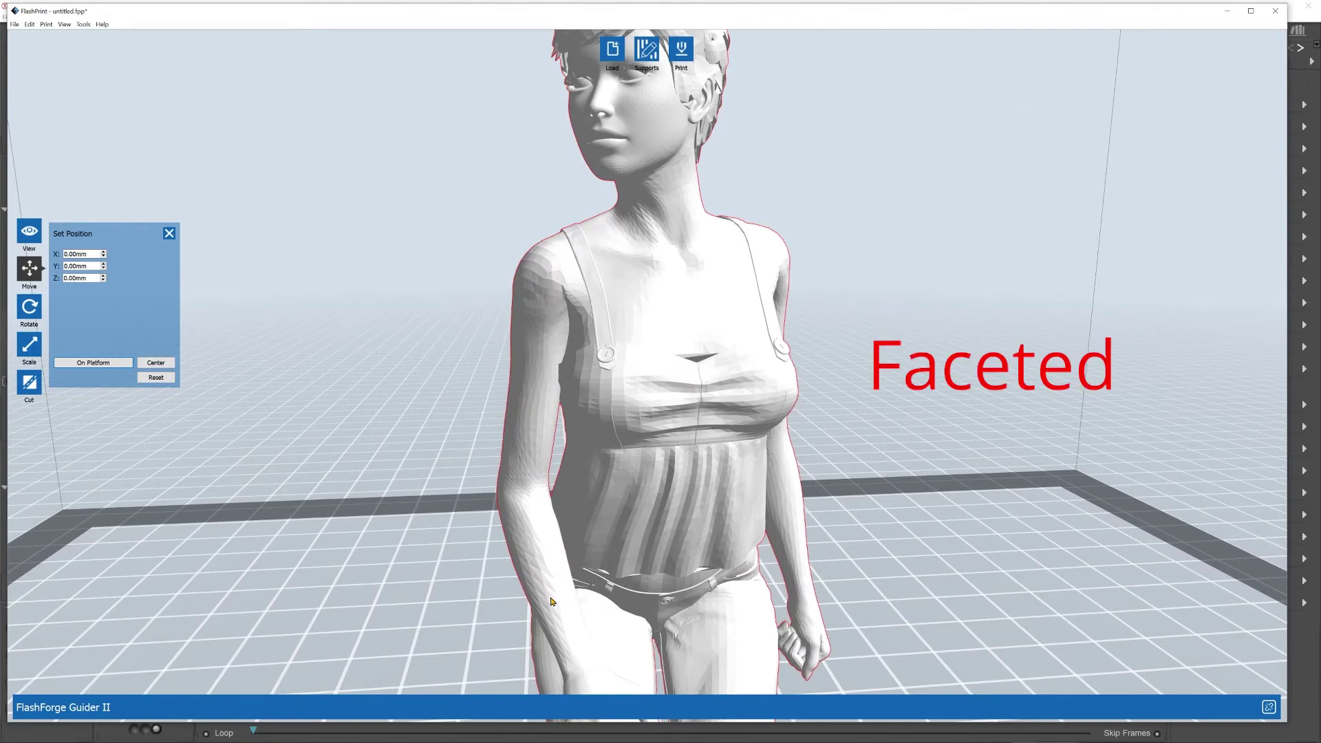
pyautogui.scroll(-5, 682, 494)
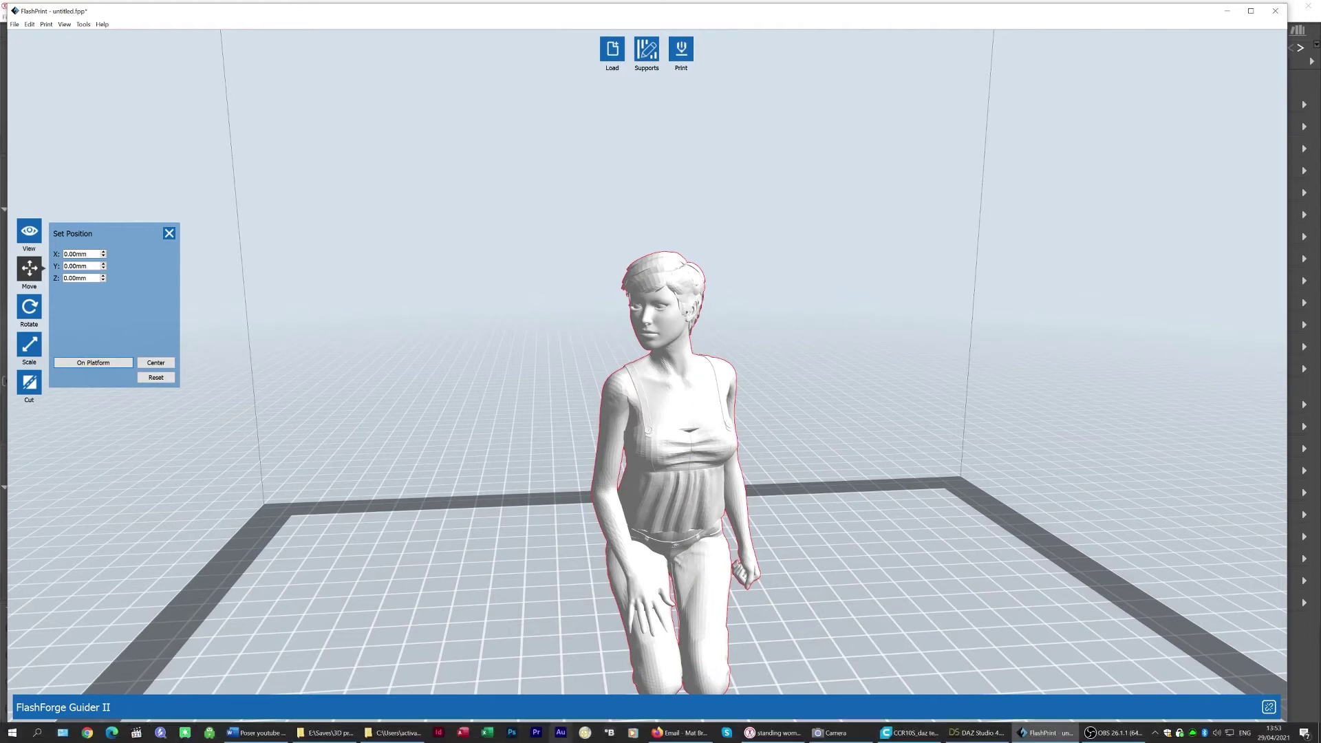
pyautogui.click(771, 735)
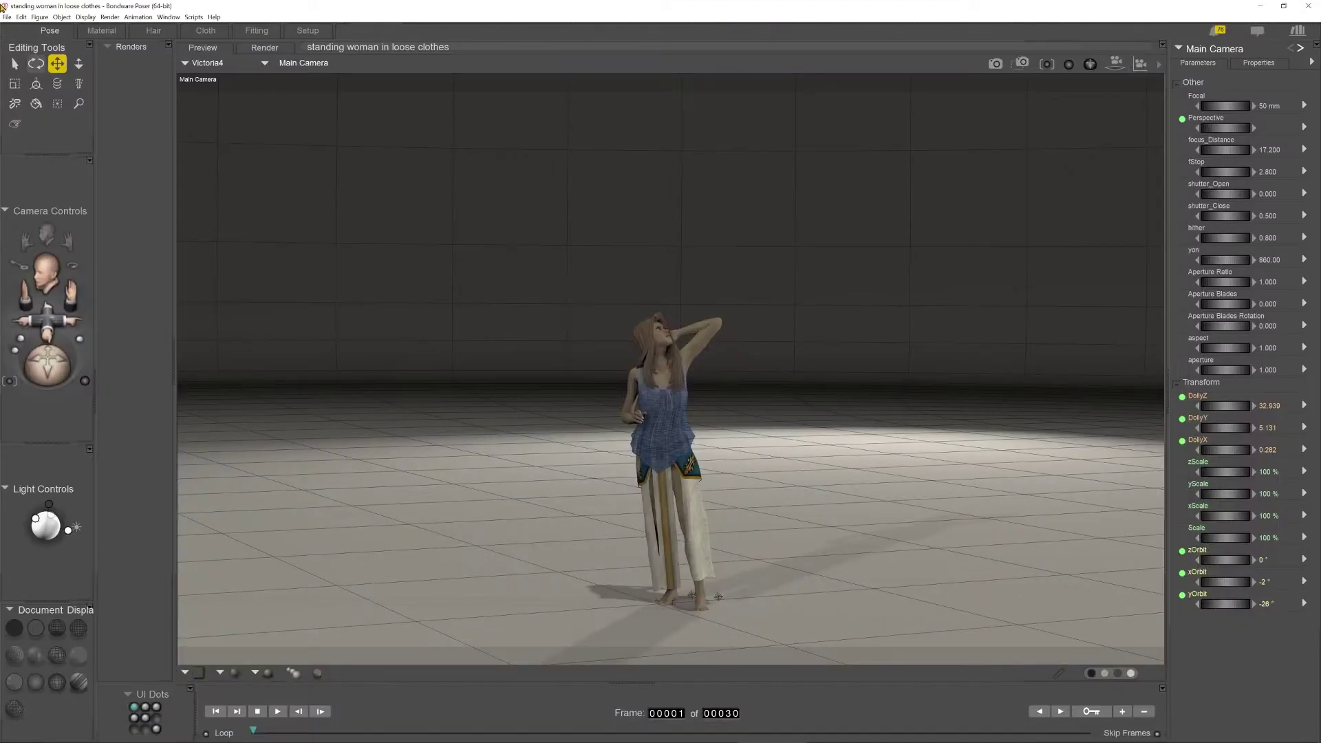
pyautogui.click(6, 17)
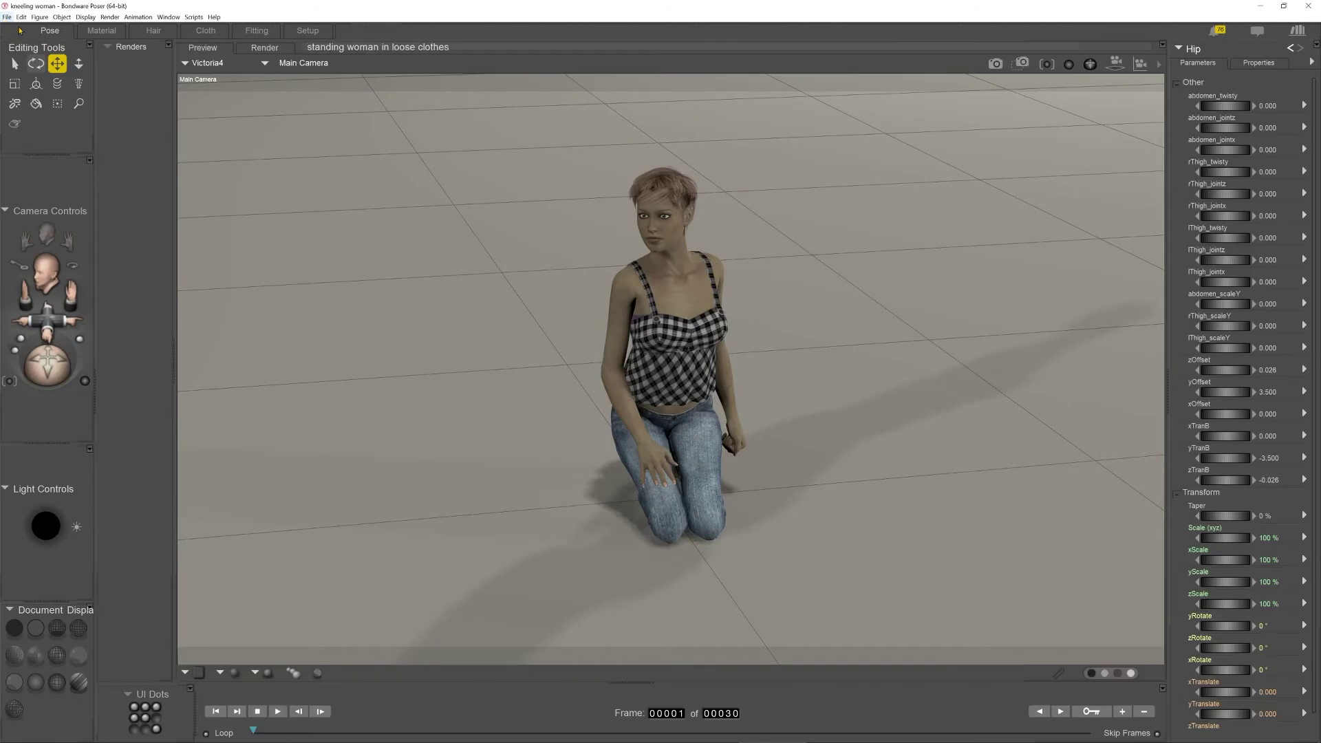
# Step: Show the kneeling woman in the Flat Shaded display style, framed closely from a low front angle
pyautogui.moveTo(38, 317); pyautogui.dragTo(38, 265)
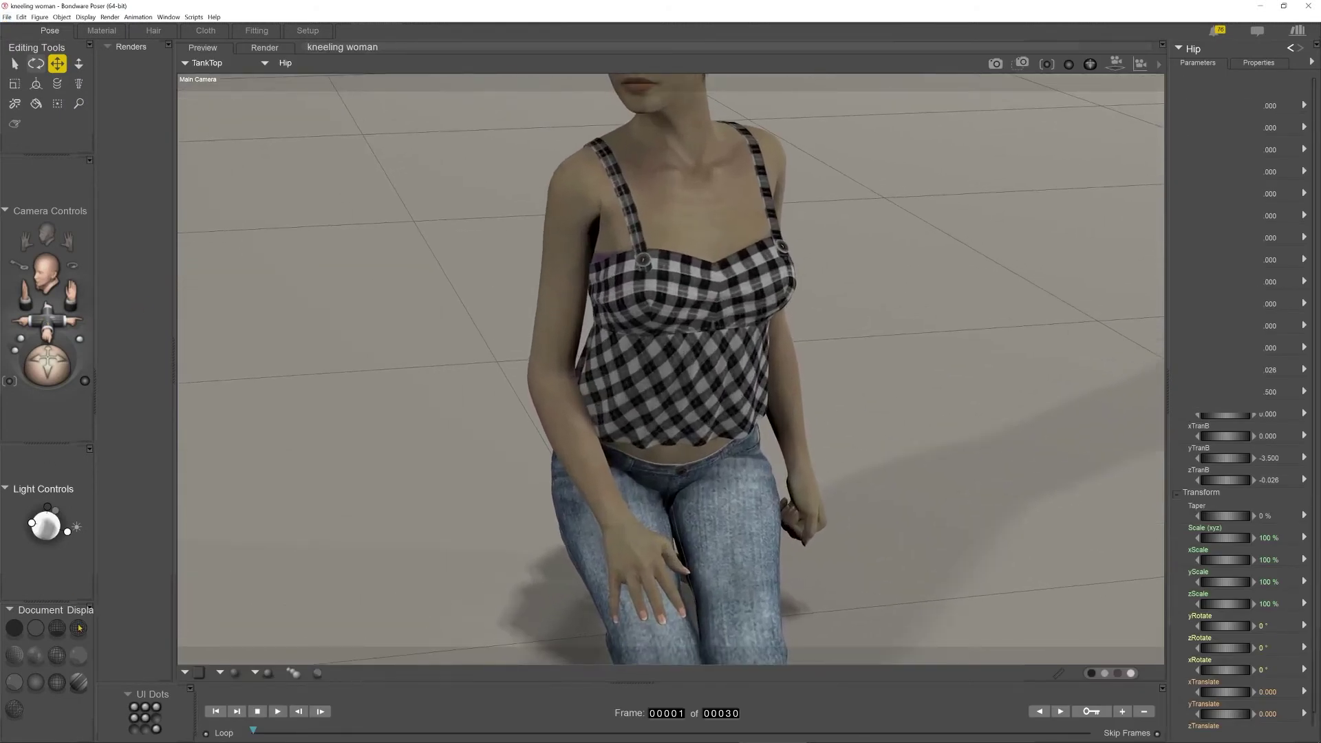
pyautogui.click(35, 656)
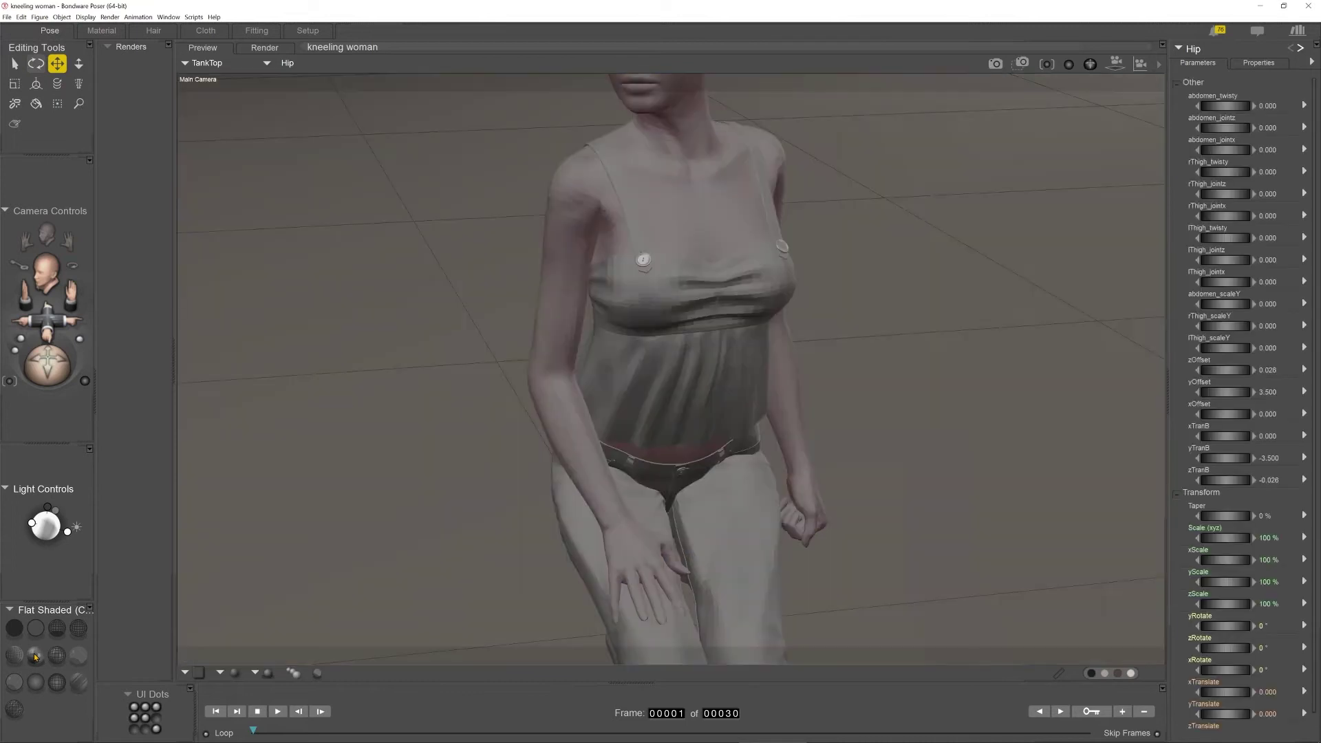
pyautogui.moveTo(44, 365); pyautogui.dragTo(41, 354)
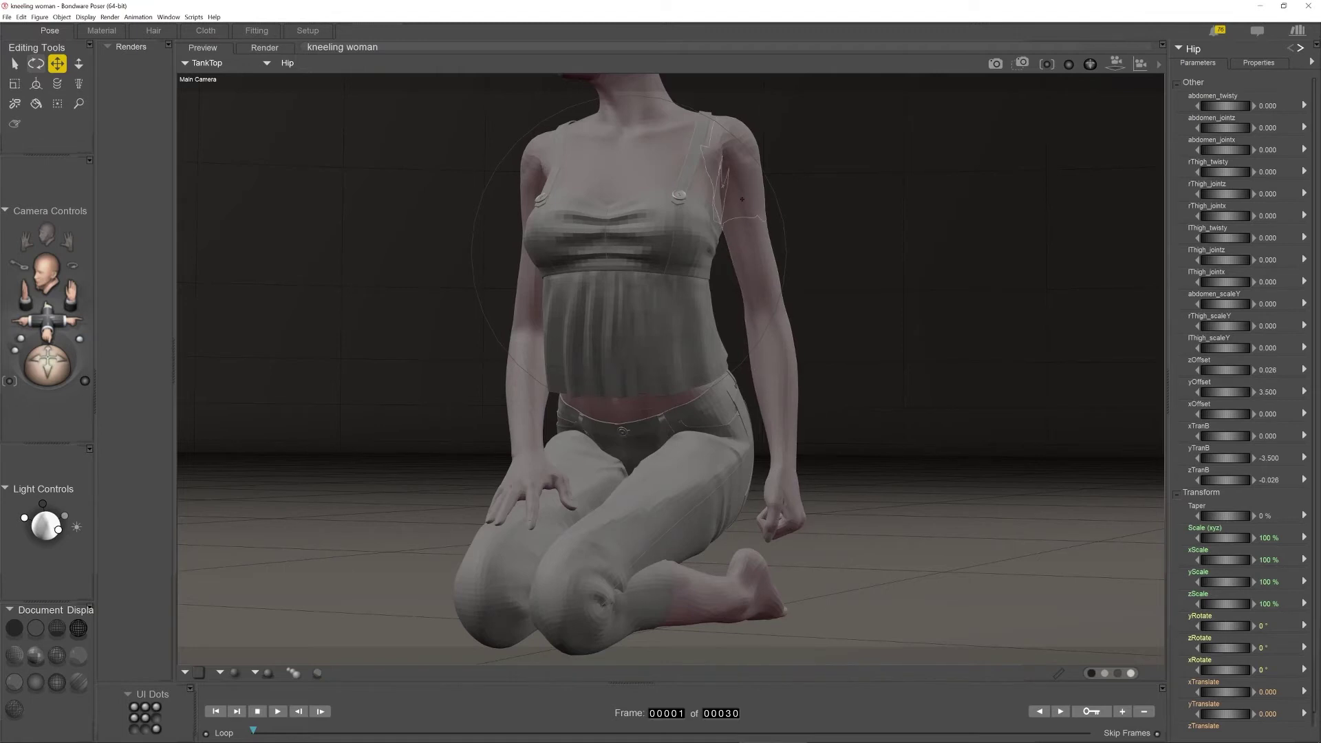
# Step: Switch Victoria4's body to the Poser Unimesh skinning method with preview and render subdivision levels of 1
pyautogui.click(205, 63)
pyautogui.click(206, 69)
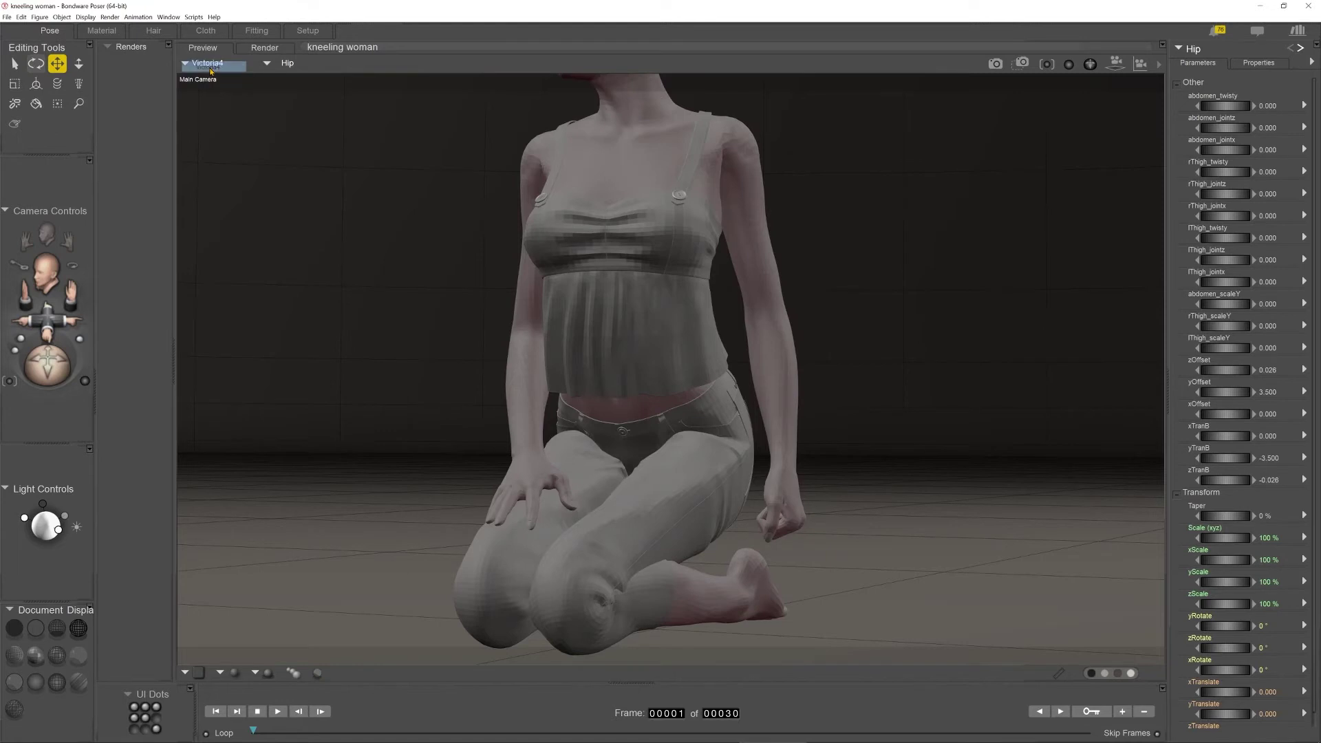
pyautogui.click(287, 64)
pyautogui.click(291, 71)
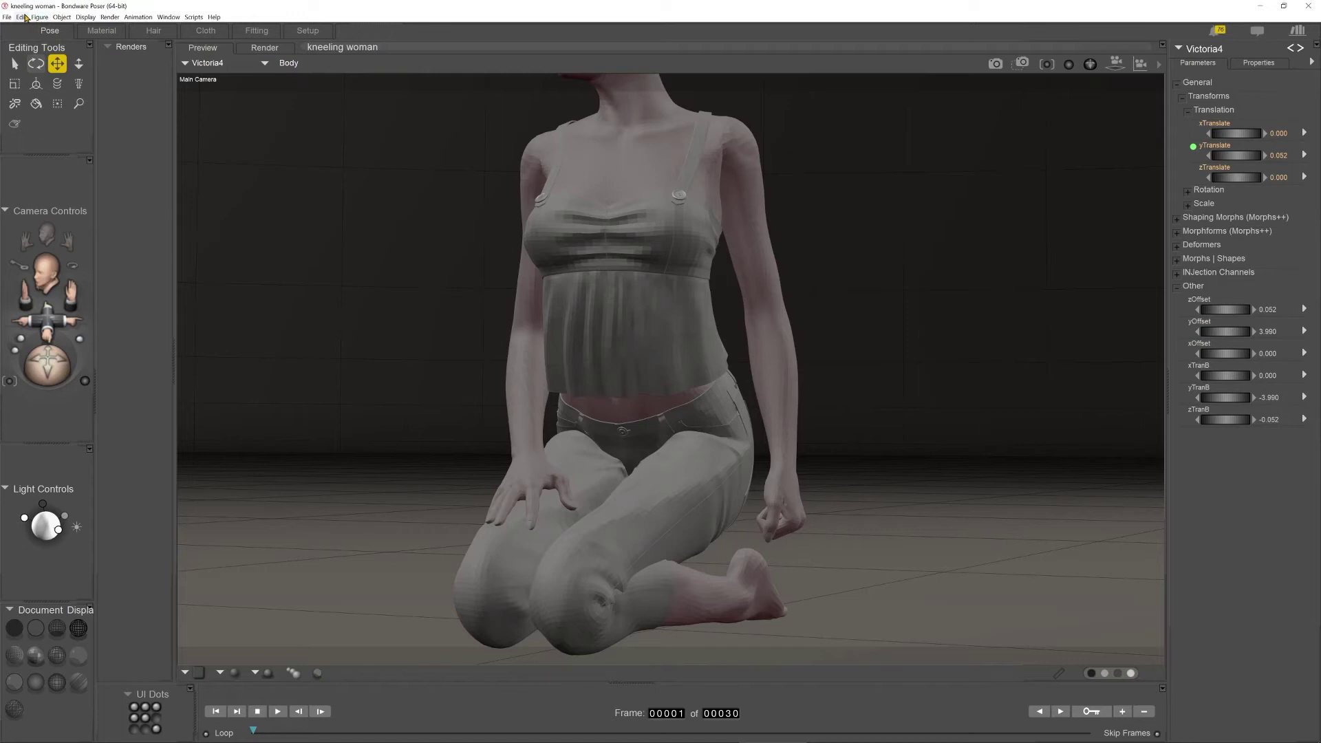
pyautogui.click(22, 17)
pyautogui.click(22, 18)
pyautogui.click(40, 17)
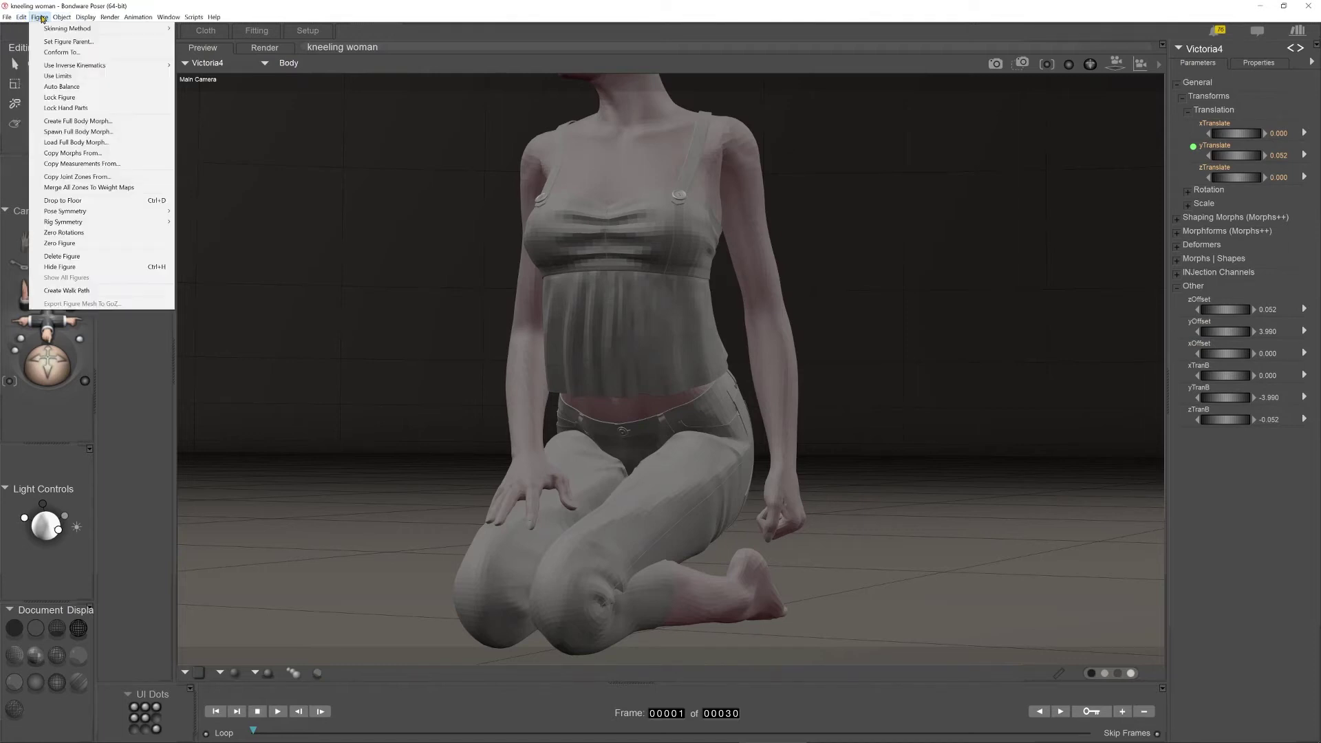
pyautogui.moveTo(65, 29)
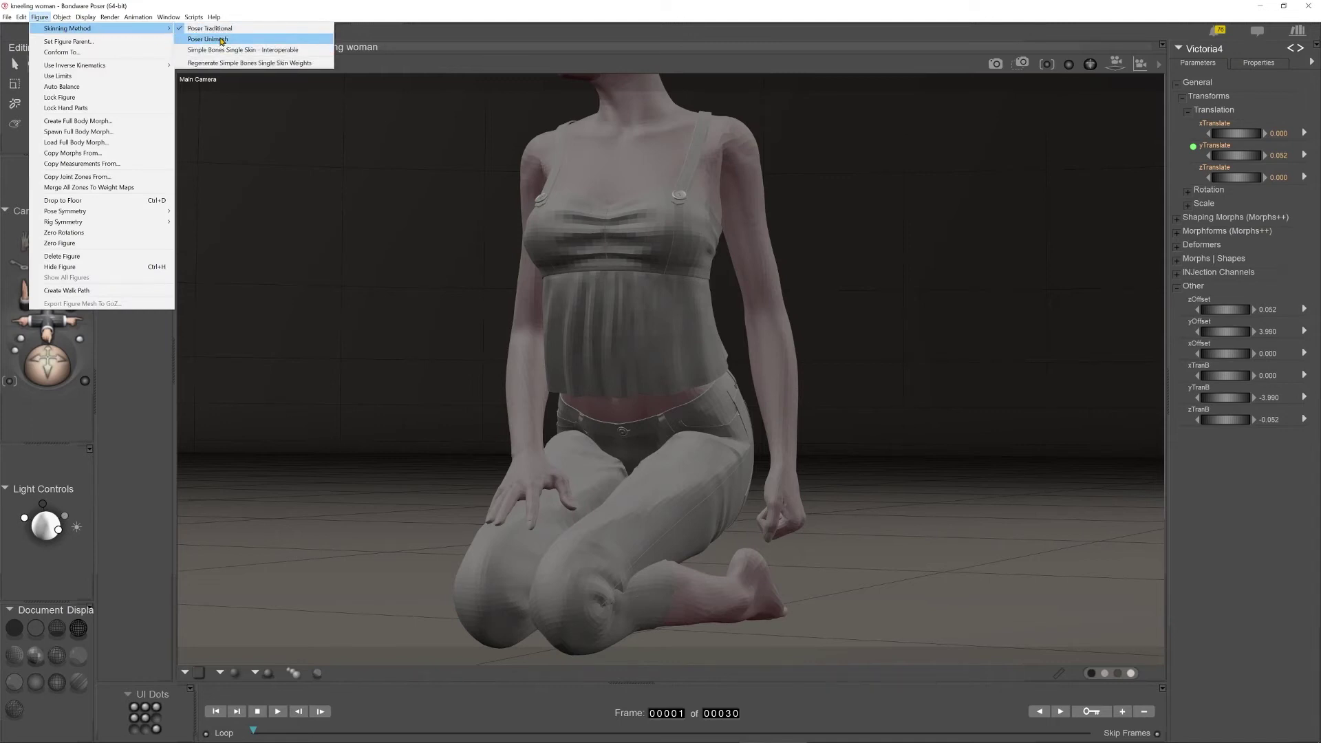
pyautogui.click(206, 40)
pyautogui.click(1257, 61)
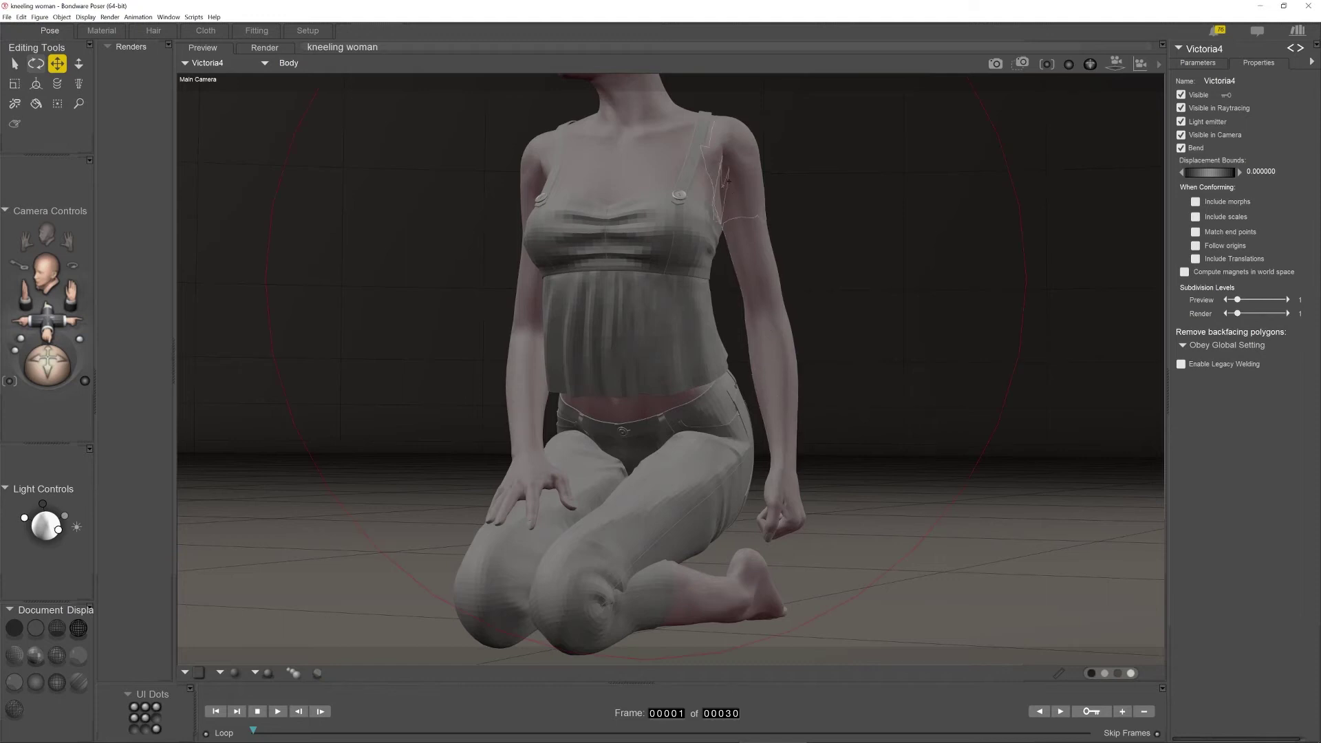
# Step: Display the polygon mesh and give the TankTop Poser Unimesh skinning with preview and render subdivision levels of 1
pyautogui.click(79, 630)
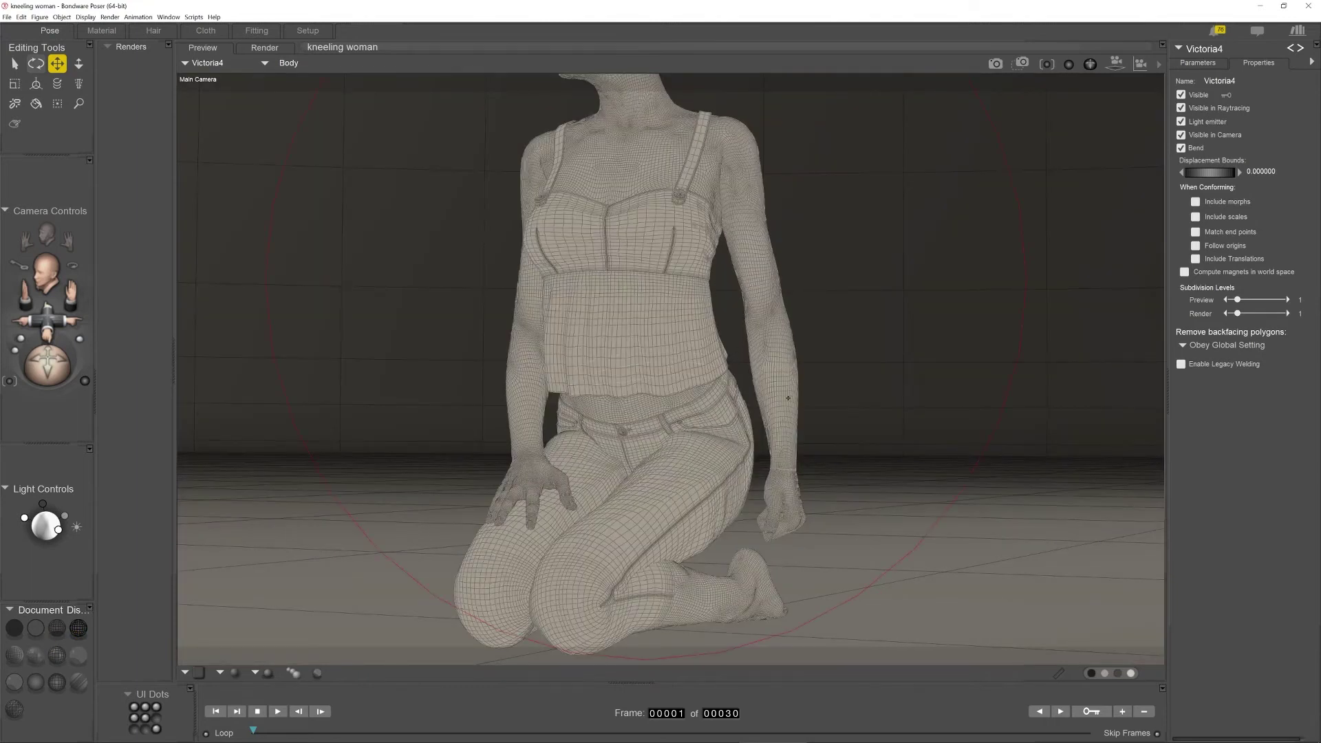
pyautogui.click(207, 63)
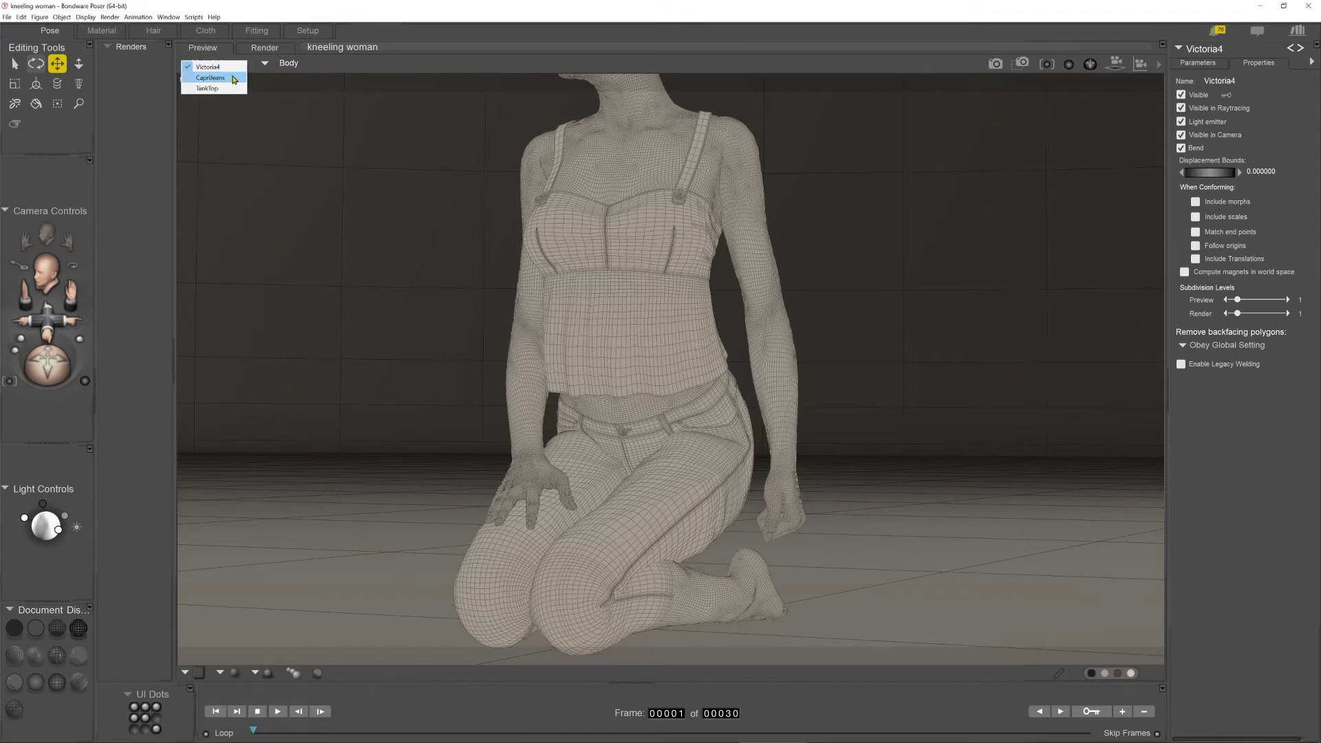
pyautogui.click(208, 88)
pyautogui.click(40, 17)
pyautogui.moveTo(52, 29)
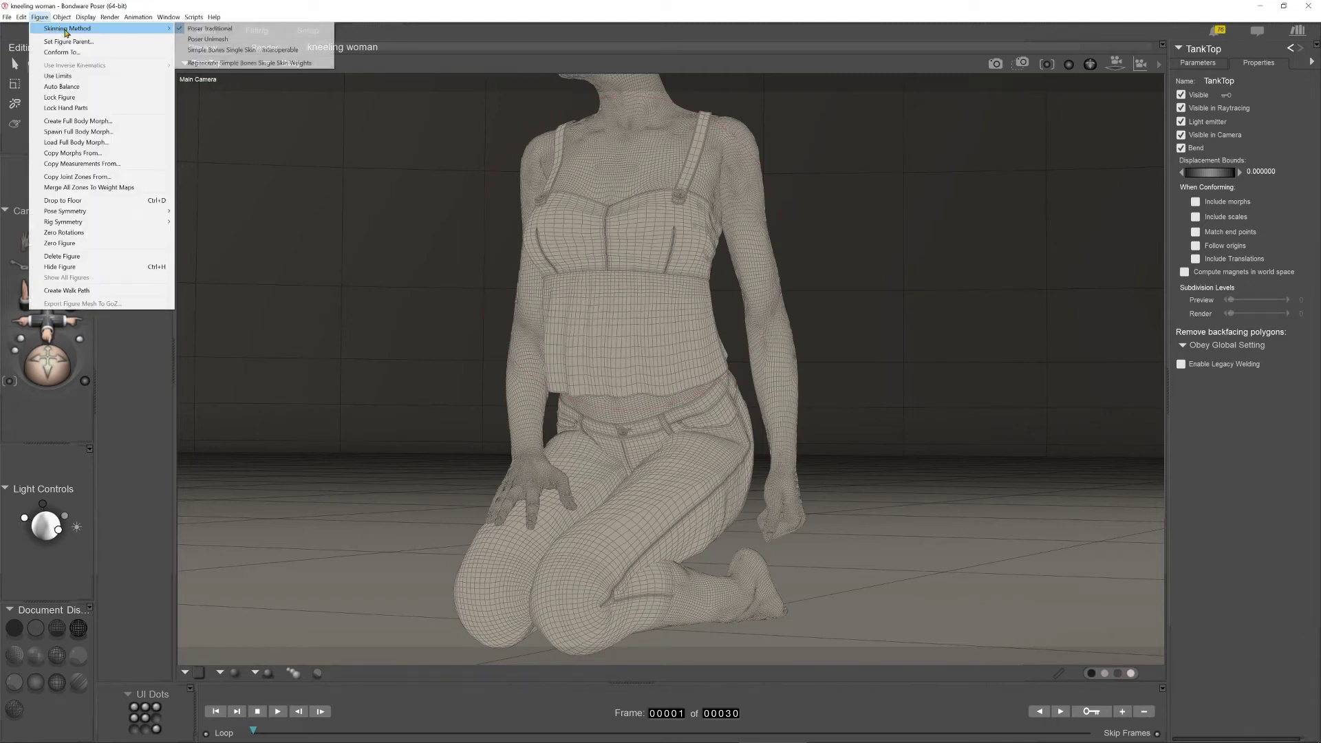
pyautogui.click(206, 39)
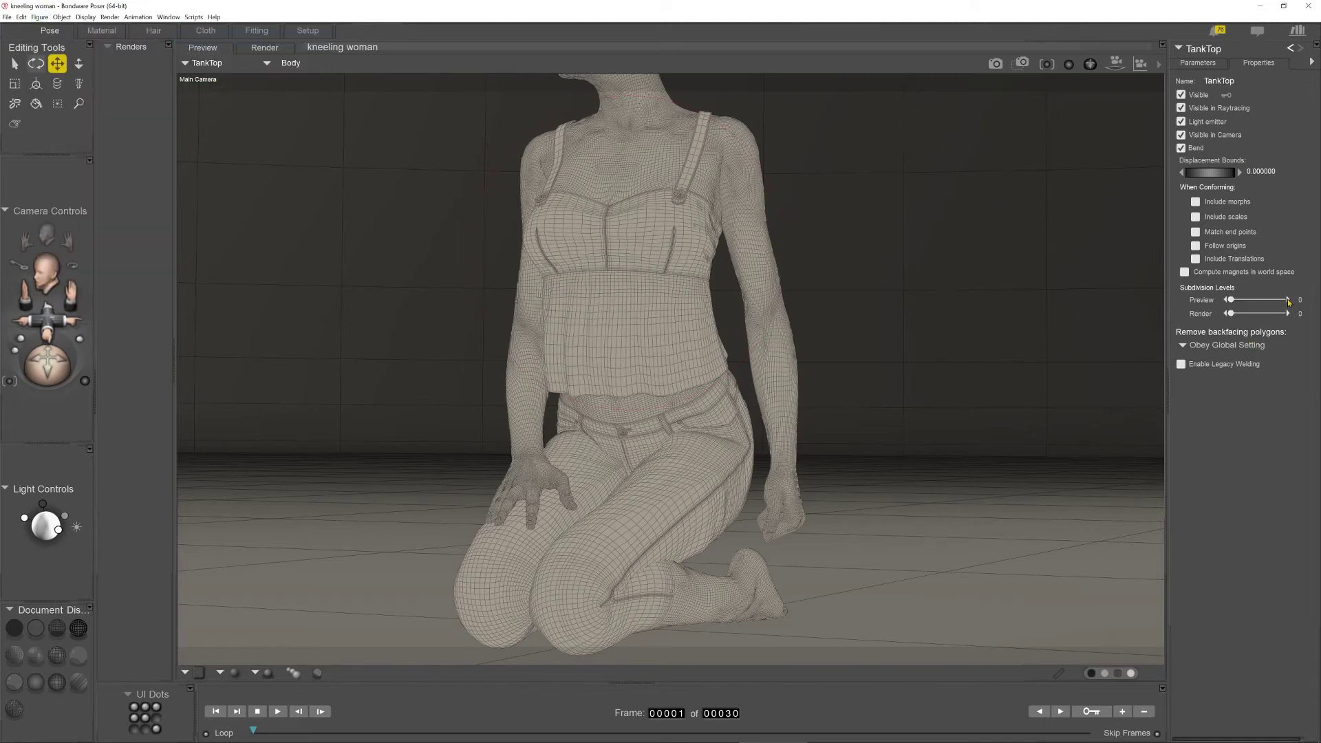
pyautogui.click(1288, 300)
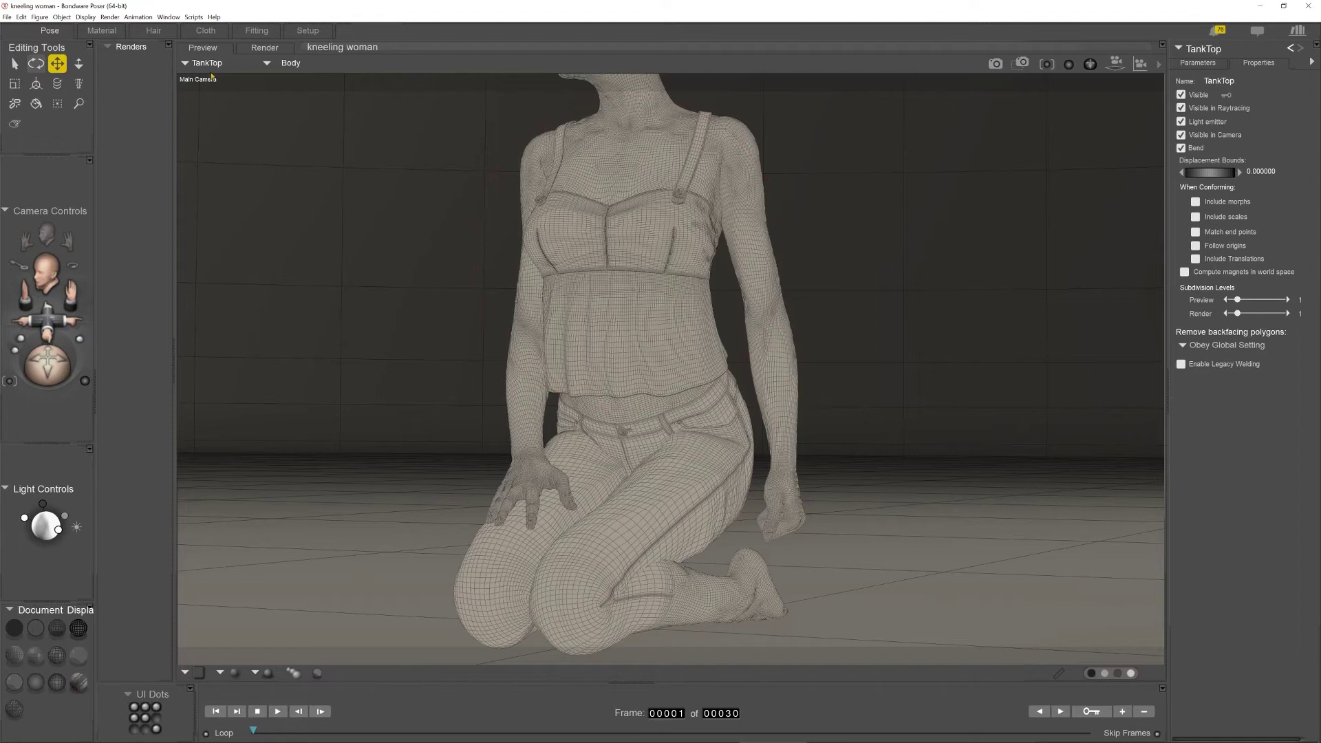
# Step: Switch to FlashPrint with the kneeling woman model
pyautogui.moveTo(780, 738)
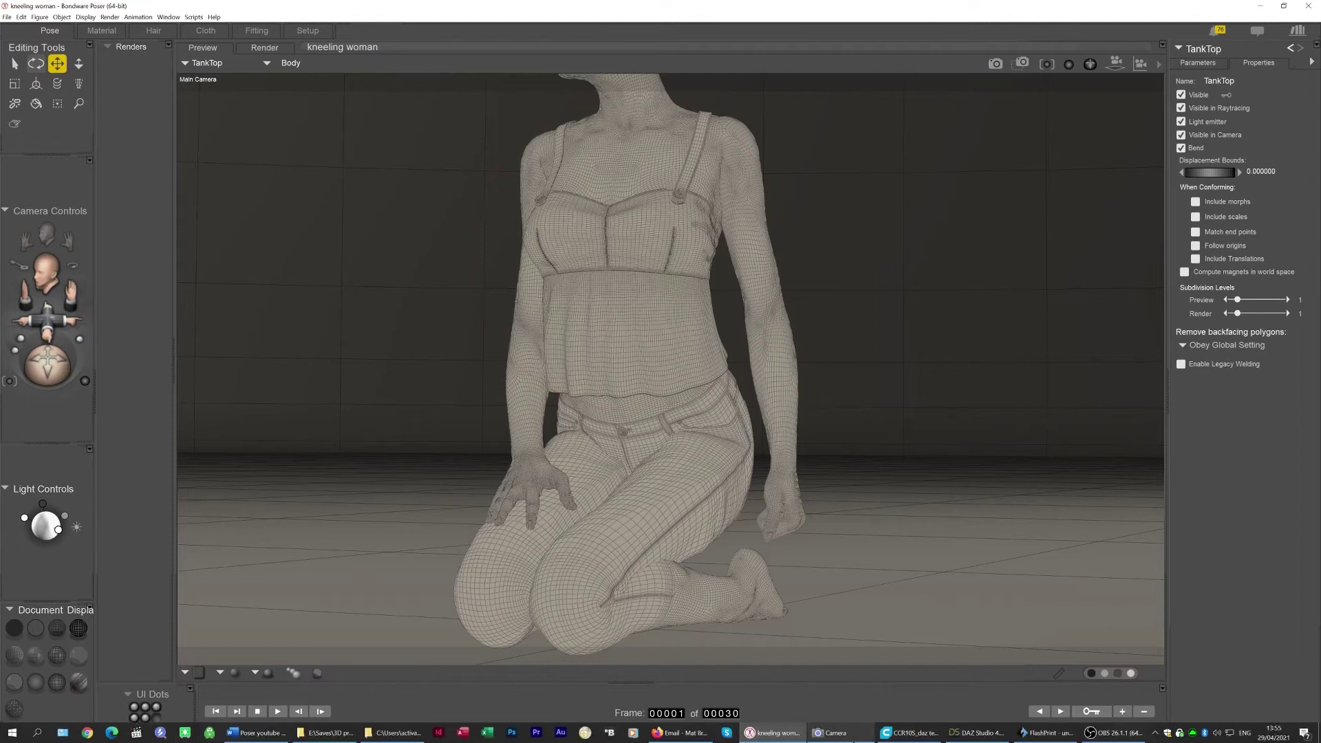
pyautogui.click(1046, 733)
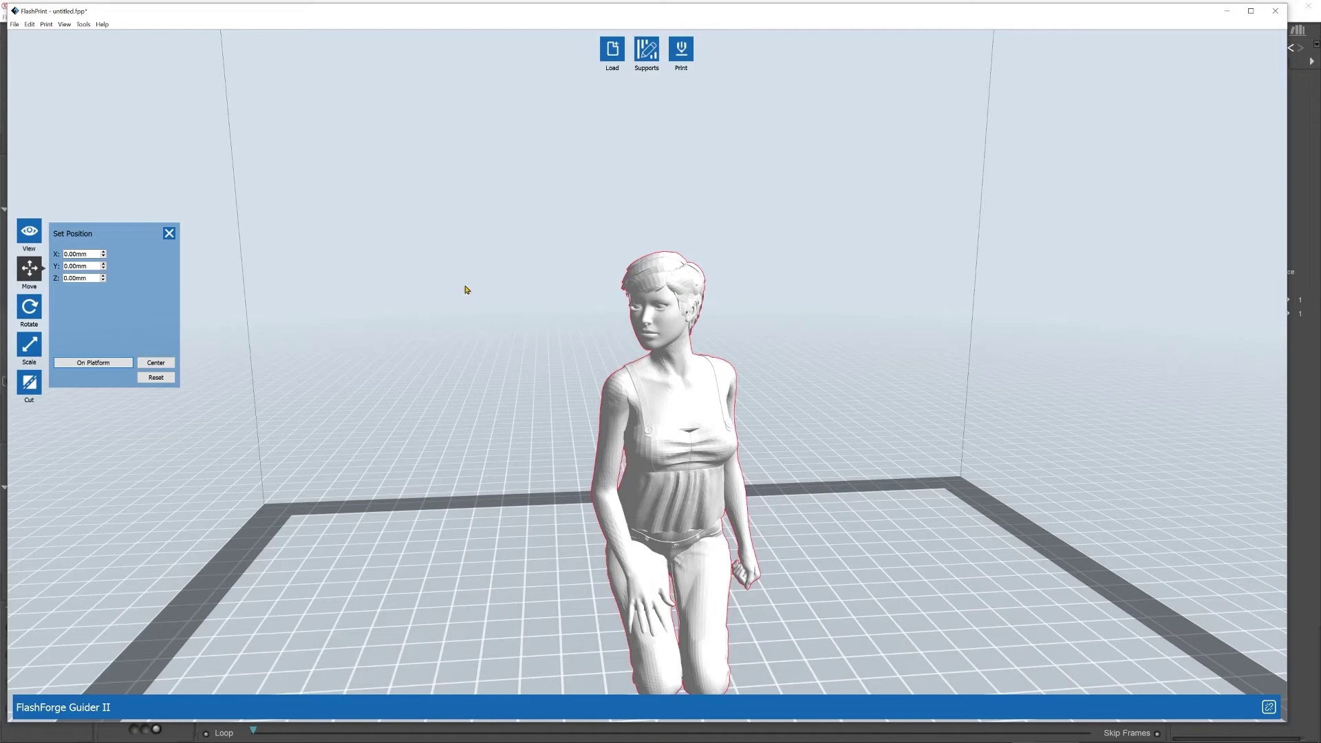
# Step: Examine the faceting on the kneeling woman's arms, tank top and trousers at close range
pyautogui.scroll(2, 658, 400)
pyautogui.moveTo(659, 401); pyautogui.dragTo(734, 318, button='middle')
pyautogui.scroll(2, 734, 319)
pyautogui.scroll(3, 735, 319)
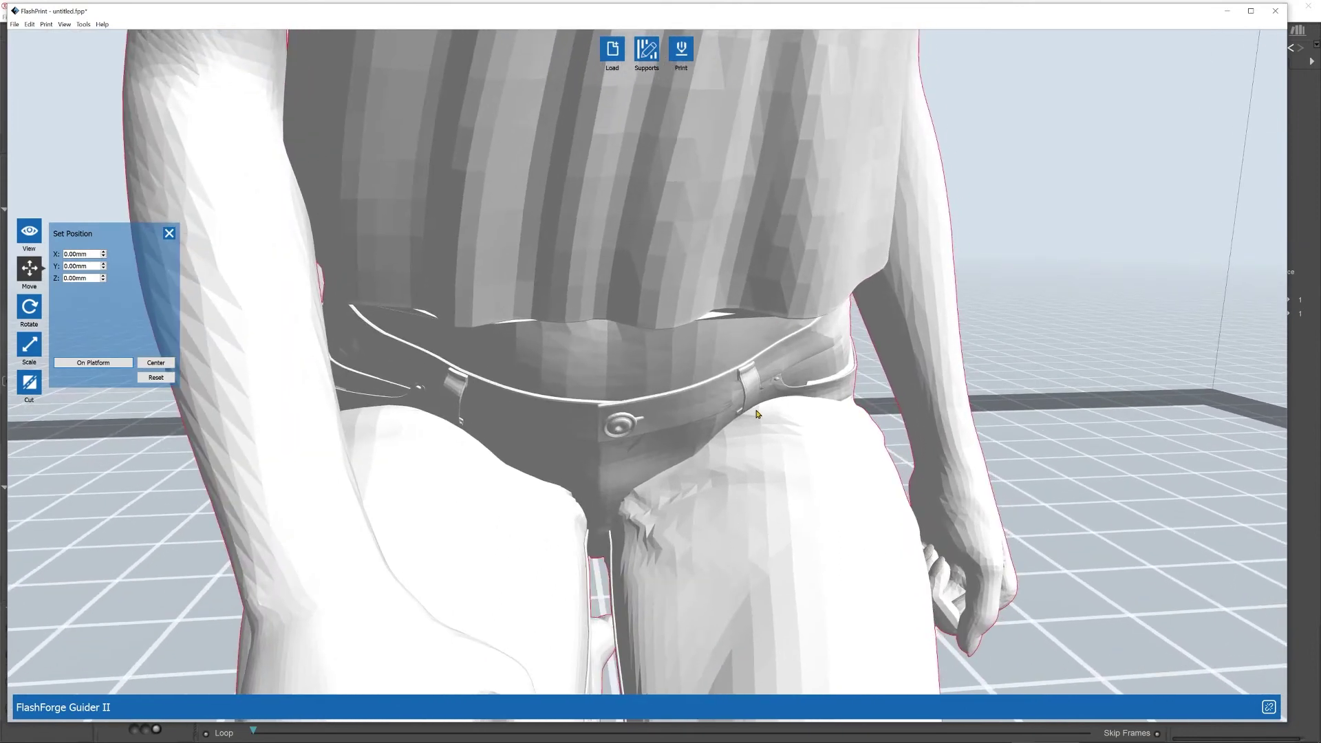
pyautogui.scroll(-6, 757, 413)
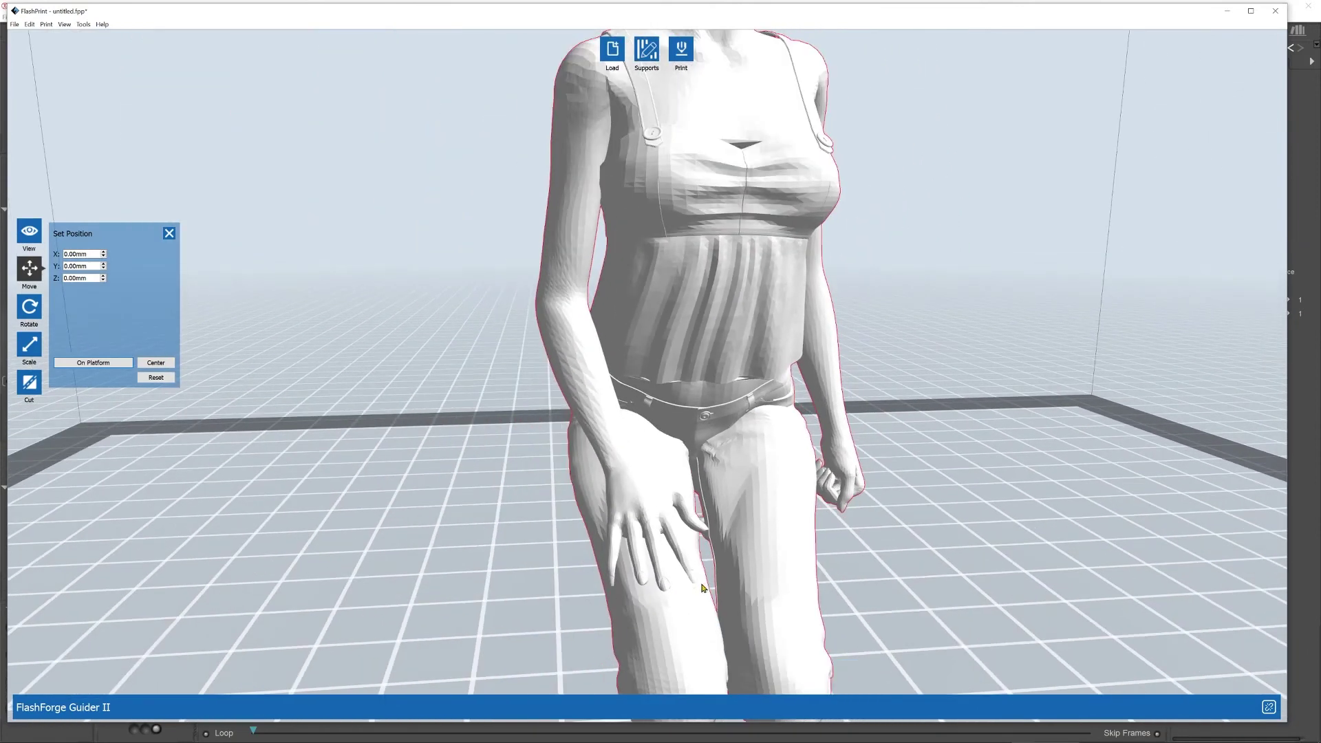
# Step: Switch to Ultimaker Cura, load kneeling woman.obj and dismiss the model errors and auto-scaling messages
pyautogui.moveTo(774, 739)
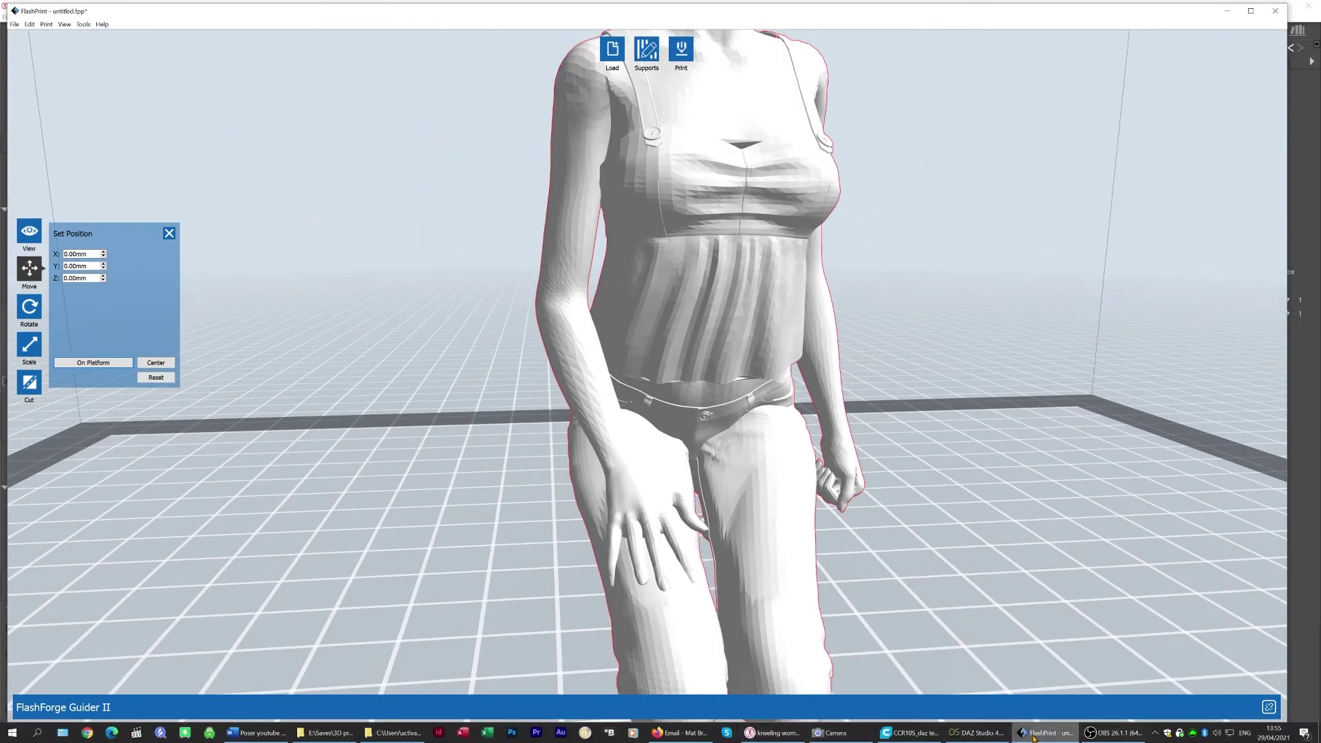
pyautogui.click(909, 732)
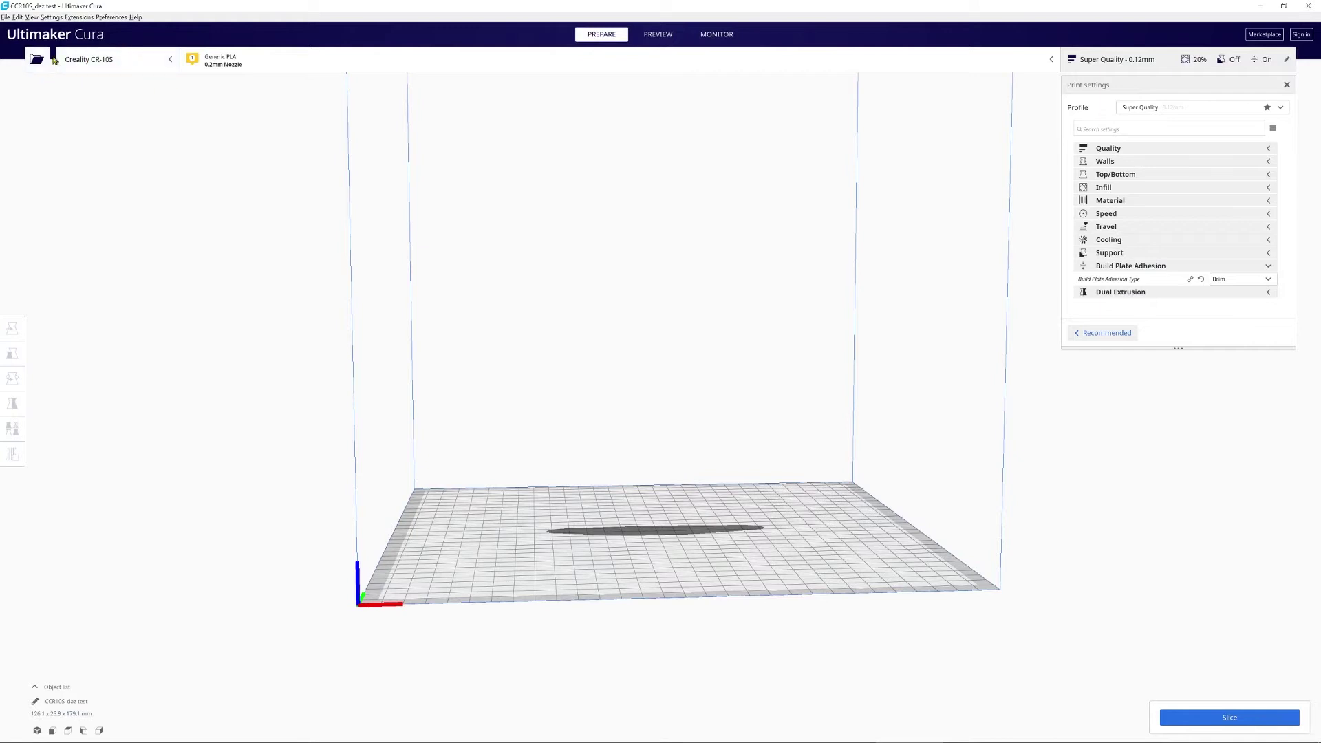
pyautogui.click(34, 61)
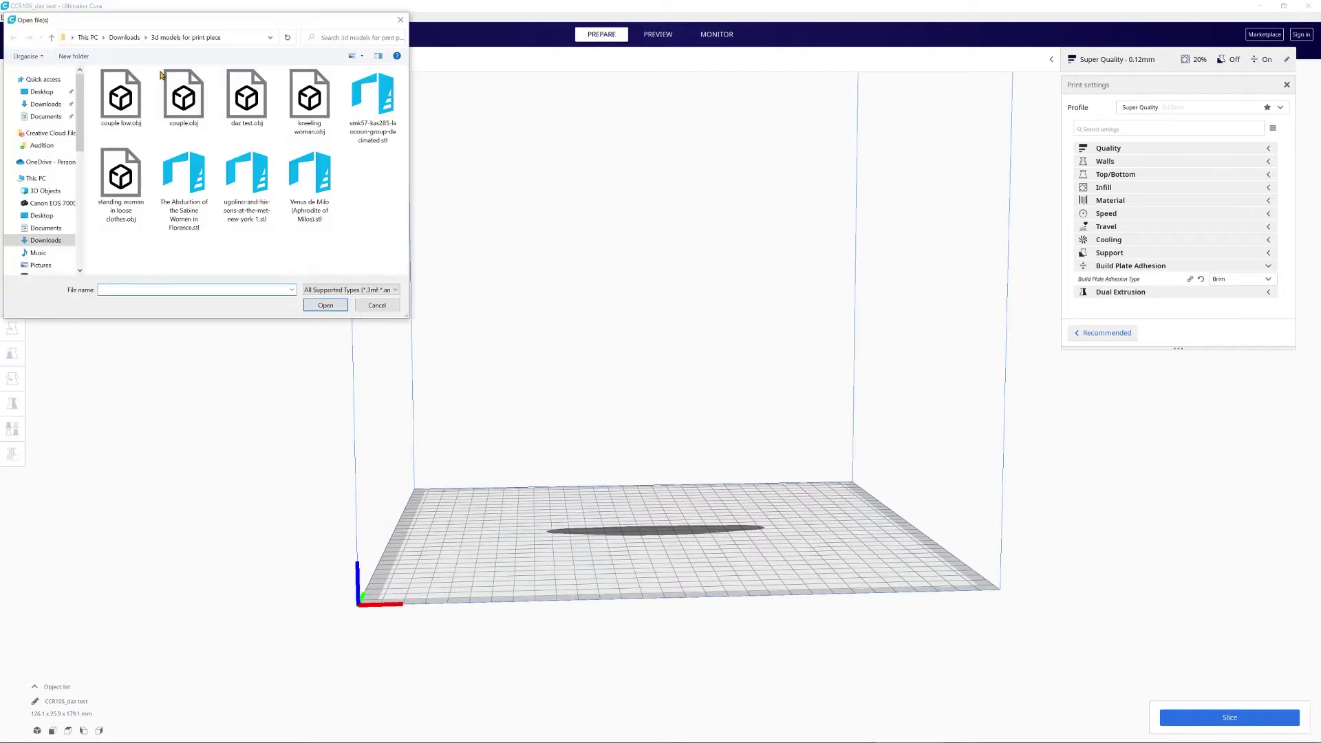
pyautogui.doubleClick(313, 100)
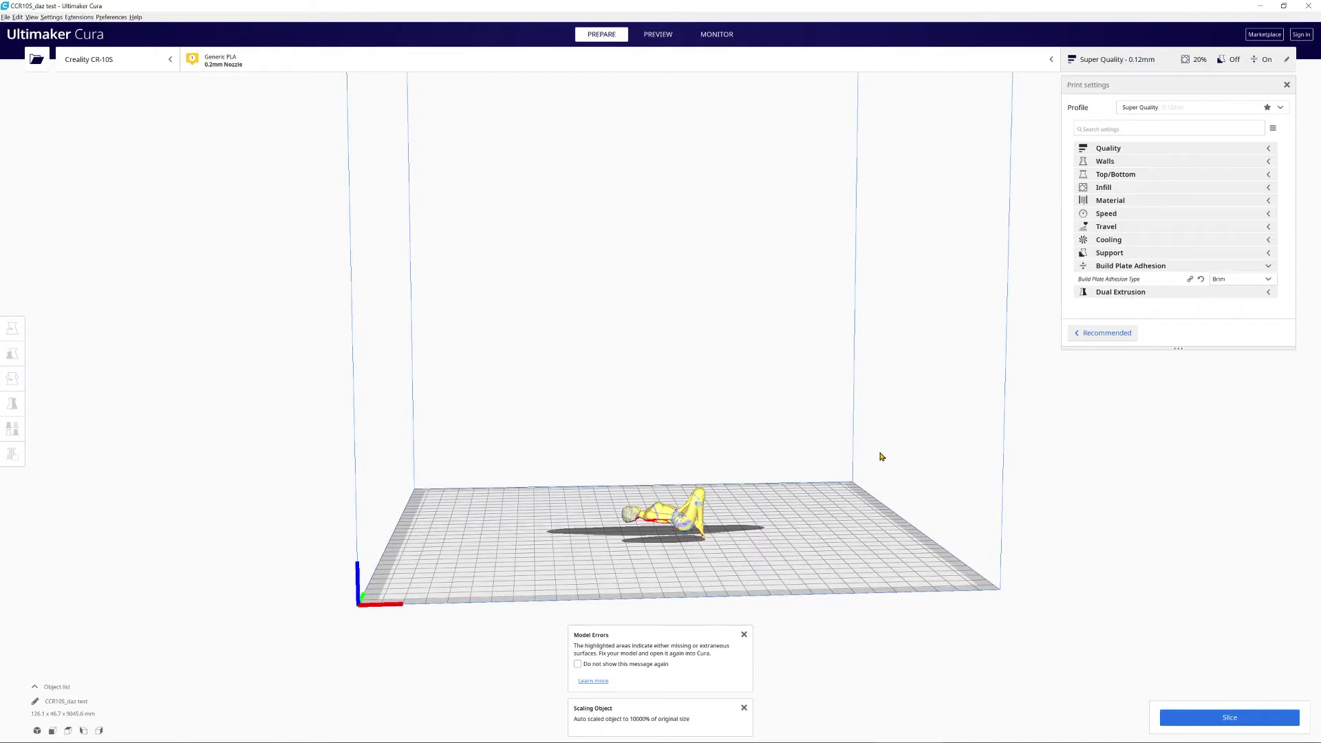
pyautogui.scroll(3, 644, 570)
pyautogui.moveTo(693, 548); pyautogui.dragTo(677, 351, button='middle')
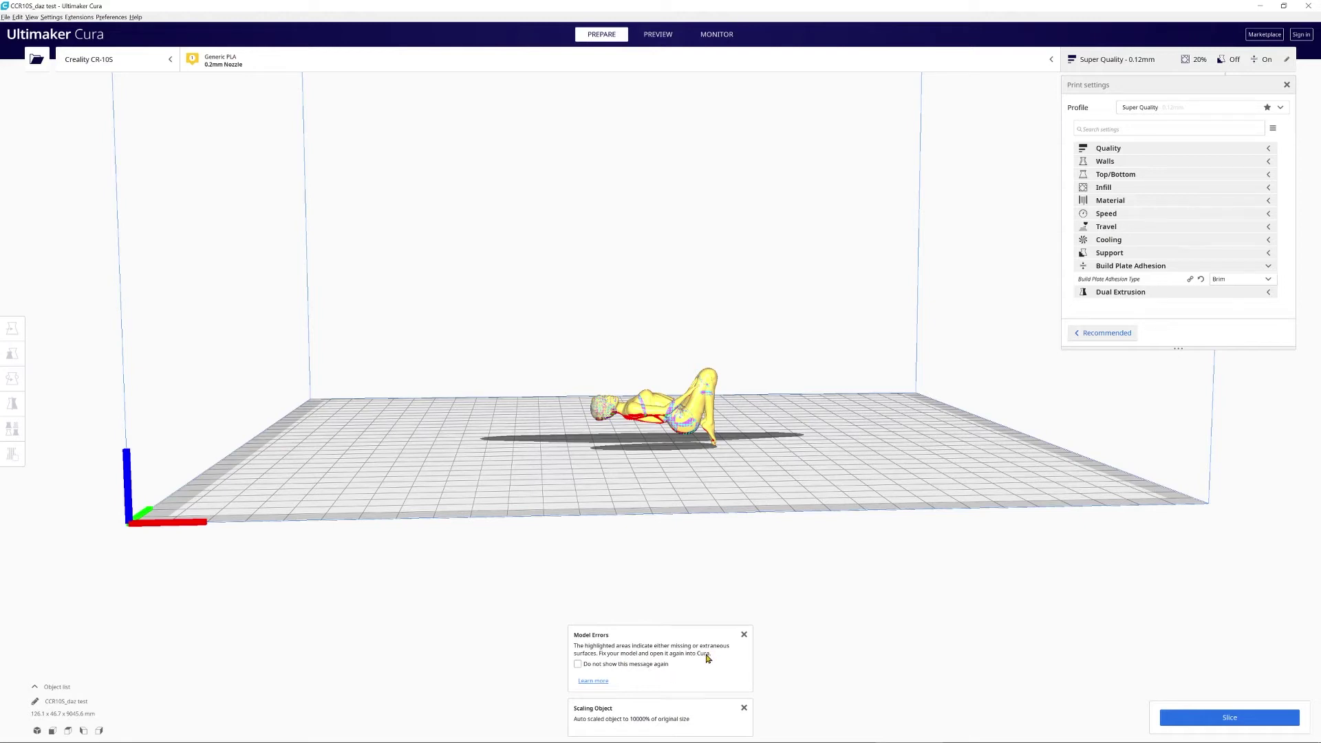
pyautogui.click(743, 635)
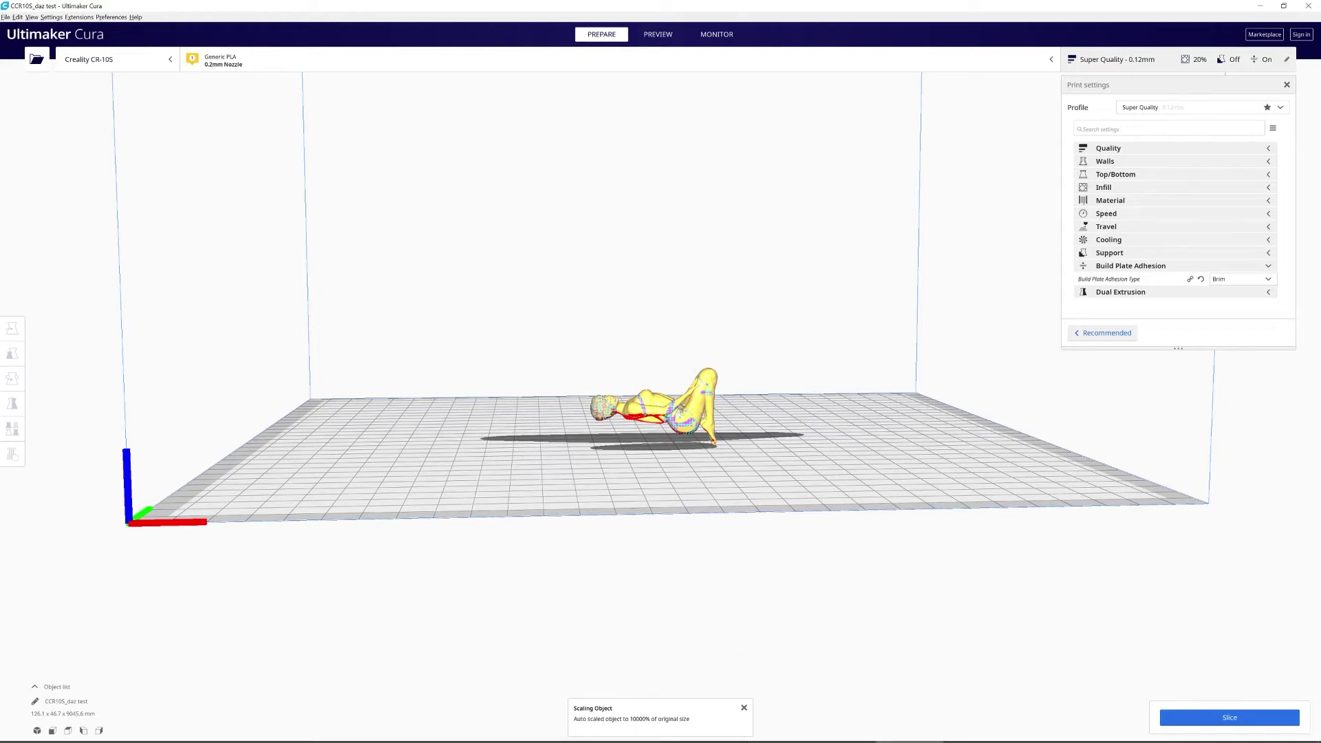
pyautogui.click(744, 708)
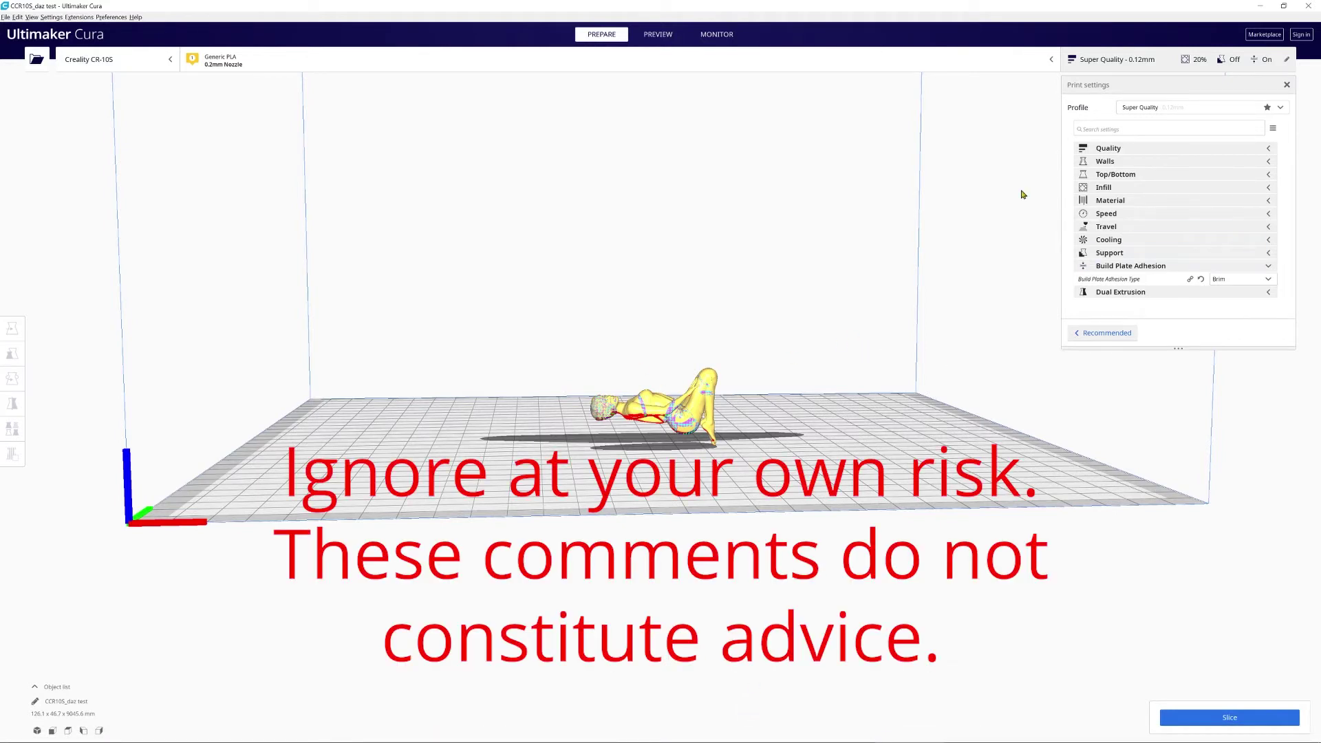
# Step: Move the kneeling woman in the negative X direction and rotate her about the Y axis into an upright kneeling pose
pyautogui.click(681, 418)
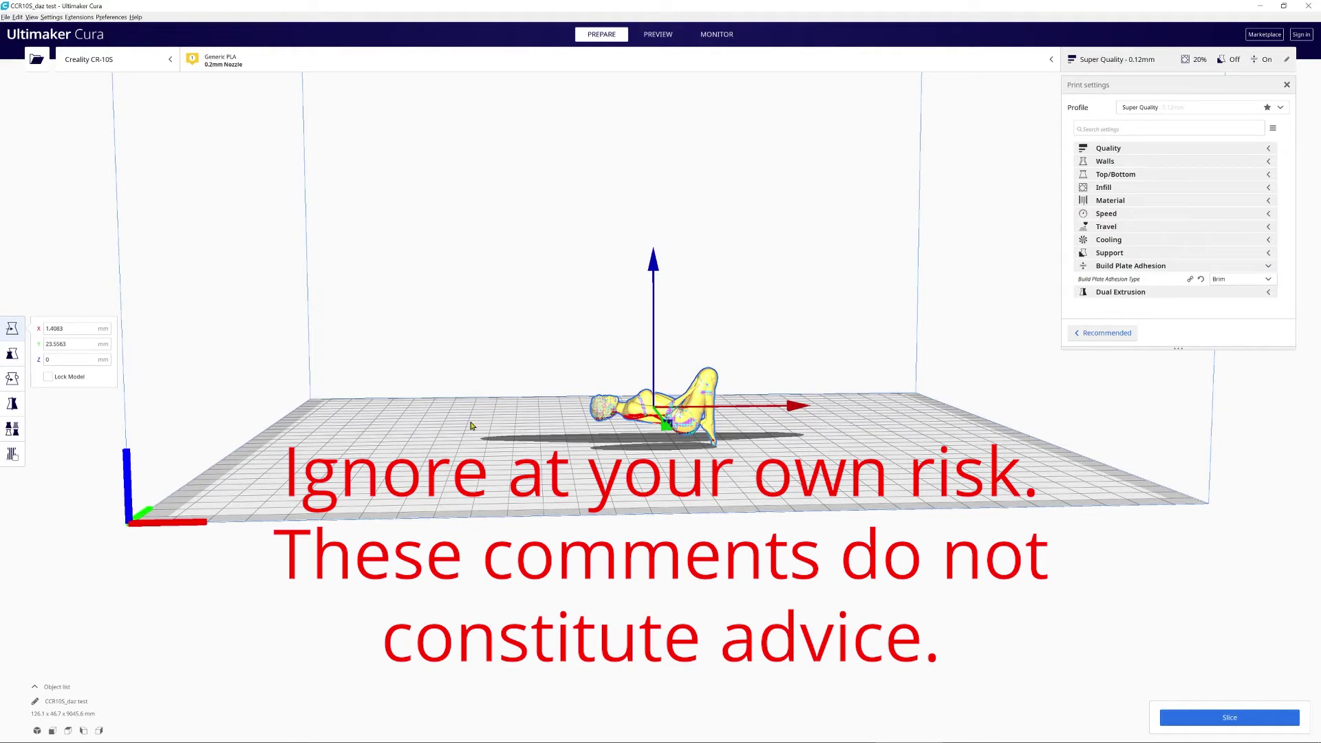
pyautogui.moveTo(664, 428); pyautogui.dragTo(661, 496, button='middle')
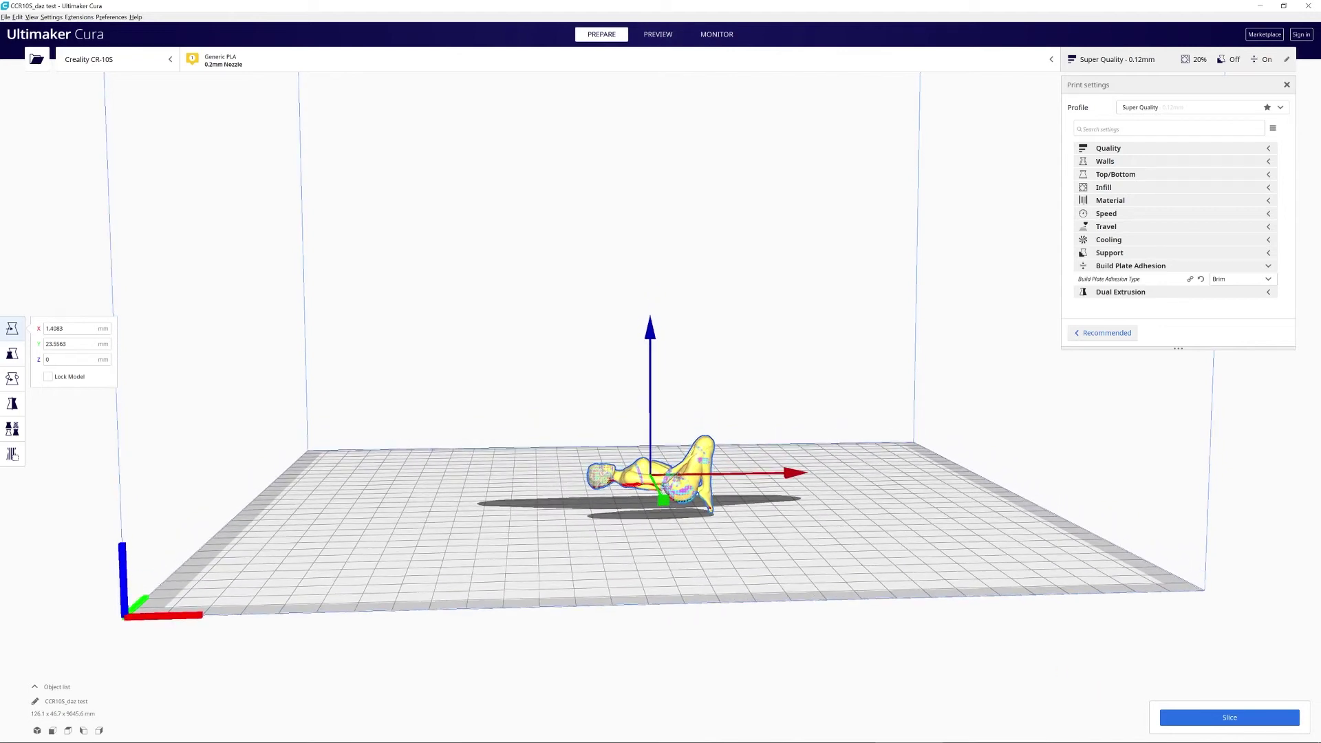
pyautogui.moveTo(977, 736)
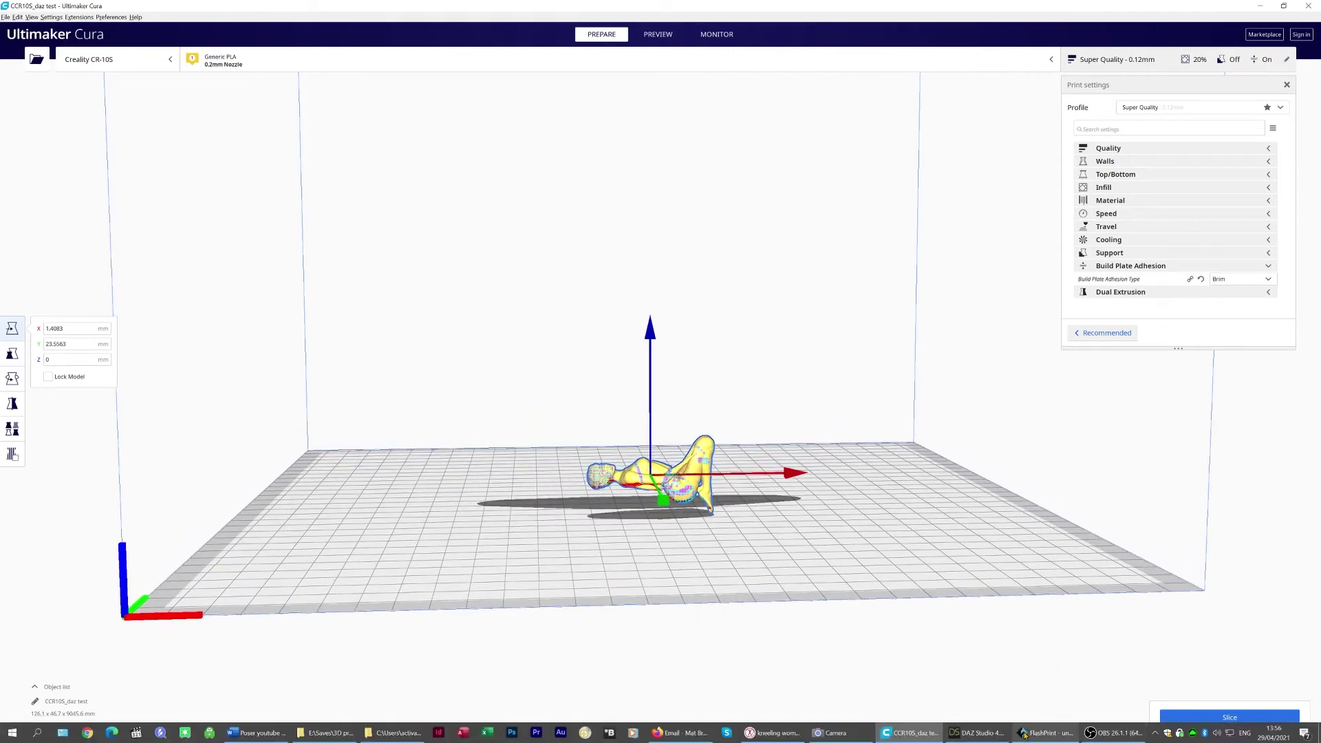
pyautogui.moveTo(1043, 739)
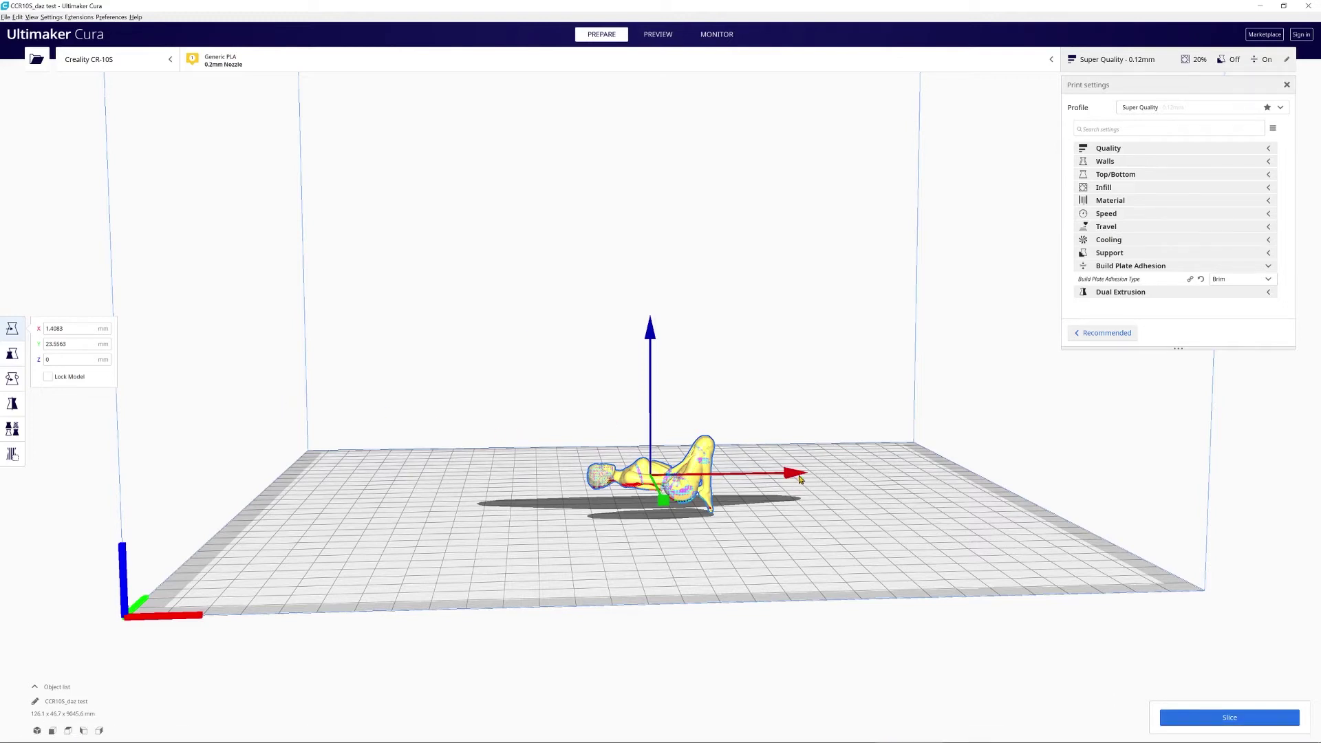
pyautogui.moveTo(832, 478); pyautogui.dragTo(775, 478)
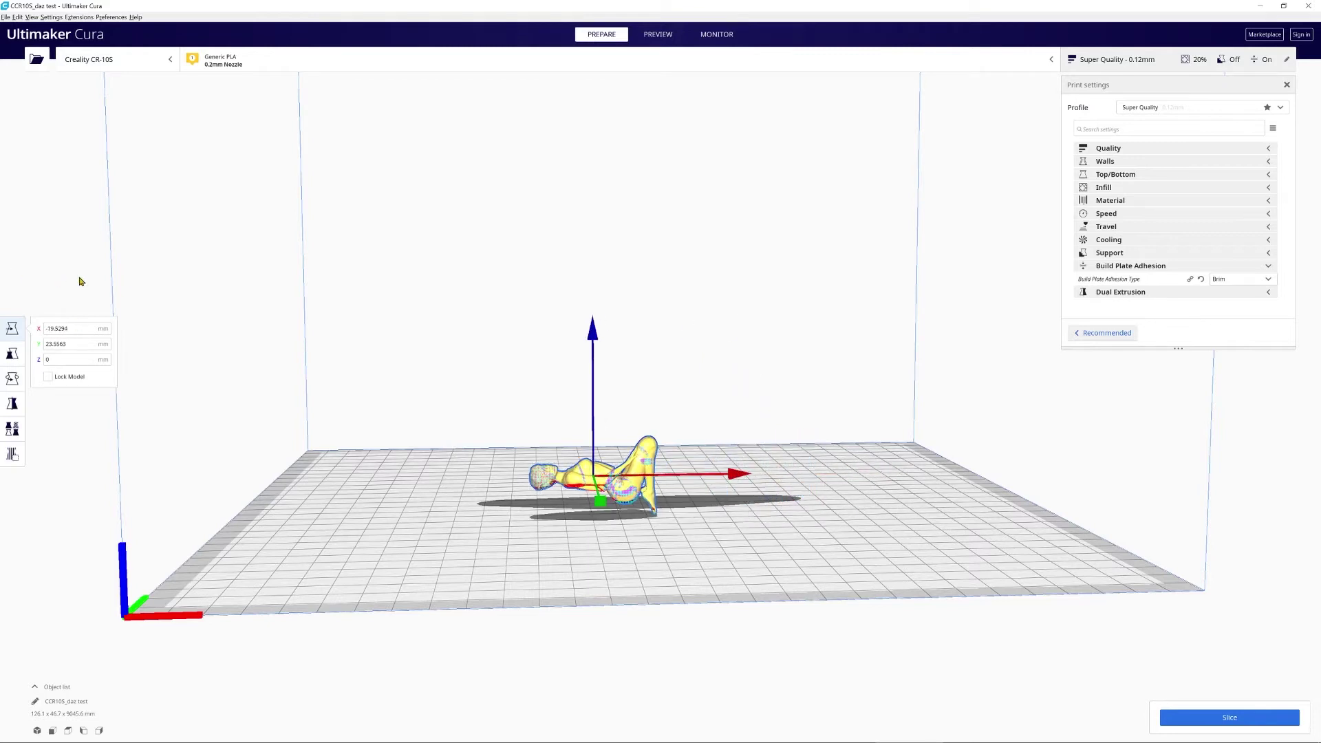
pyautogui.click(12, 379)
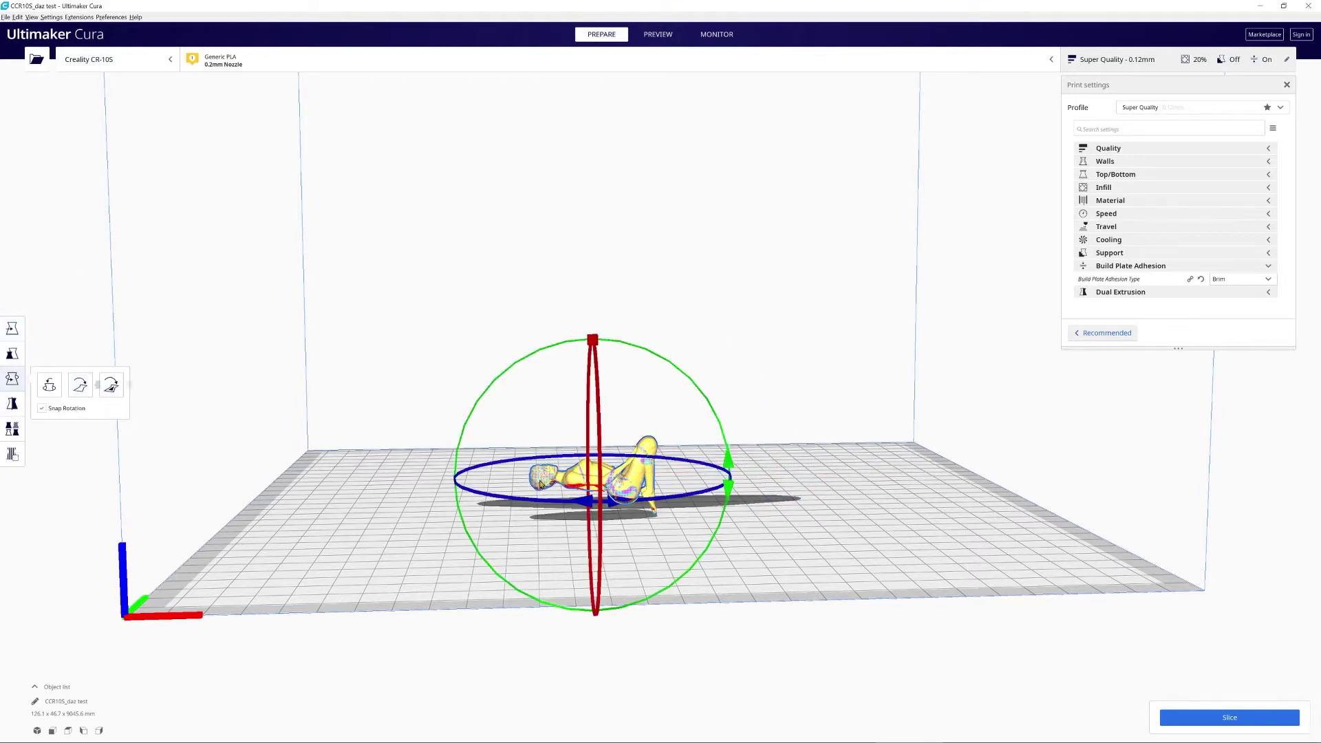
pyautogui.moveTo(666, 367); pyautogui.dragTo(756, 597)
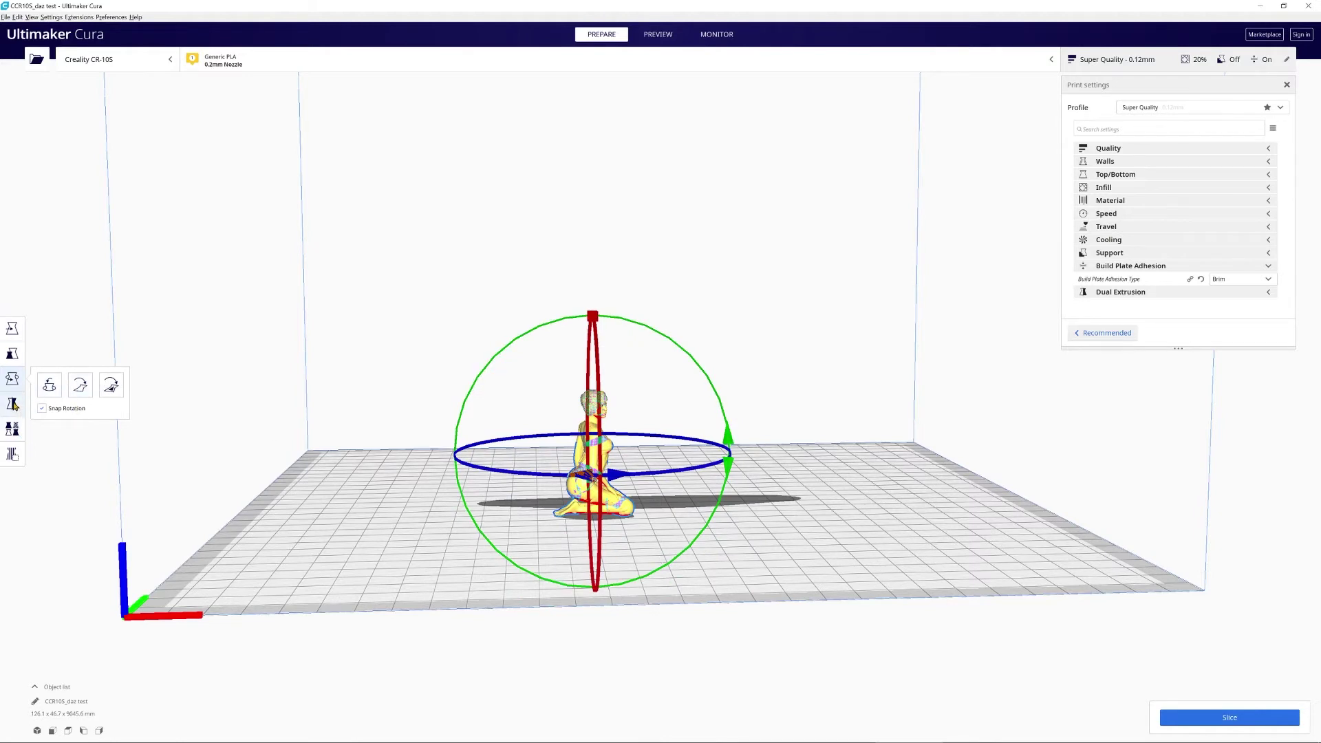
# Step: Scale the kneeling woman uniformly to about 18165%, making her about 85 mm tall
pyautogui.click(12, 355)
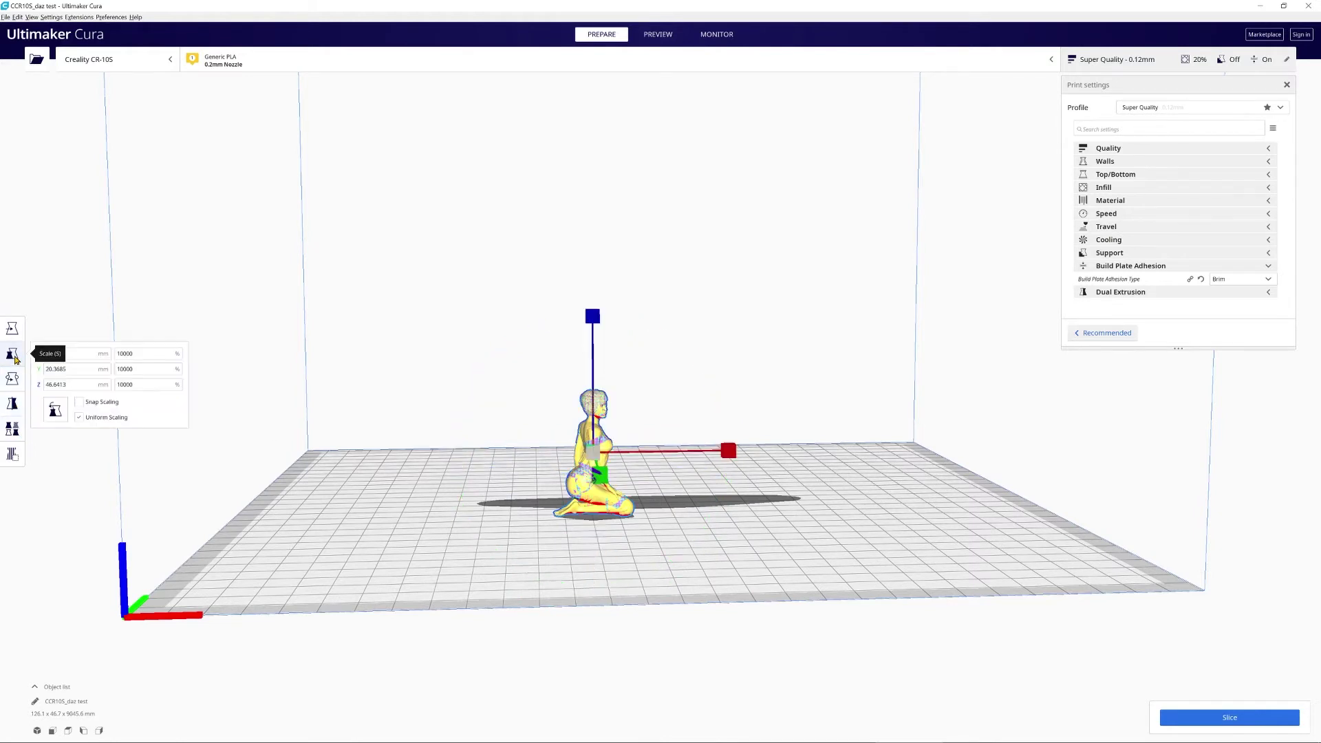
pyautogui.moveTo(731, 453); pyautogui.dragTo(1318, 491)
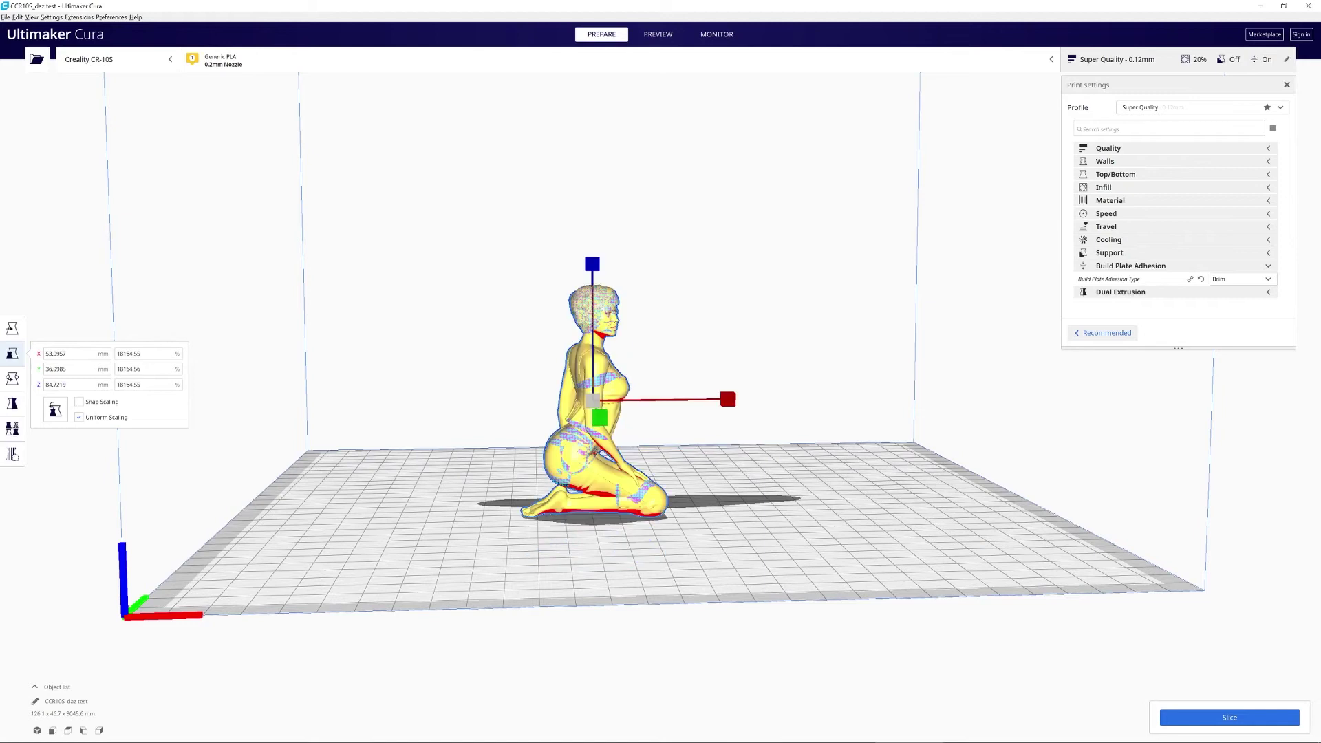
pyautogui.moveTo(777, 380); pyautogui.dragTo(543, 394, button='right')
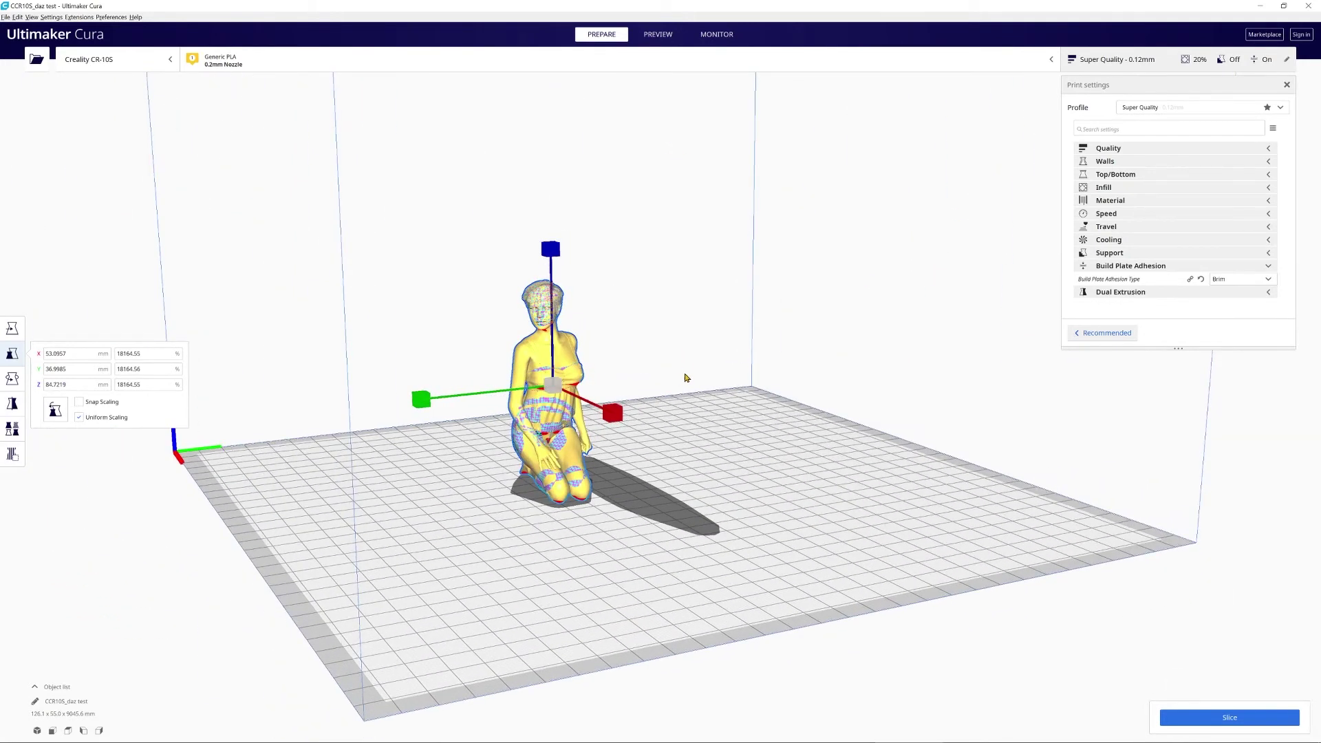
pyautogui.scroll(3, 655, 357)
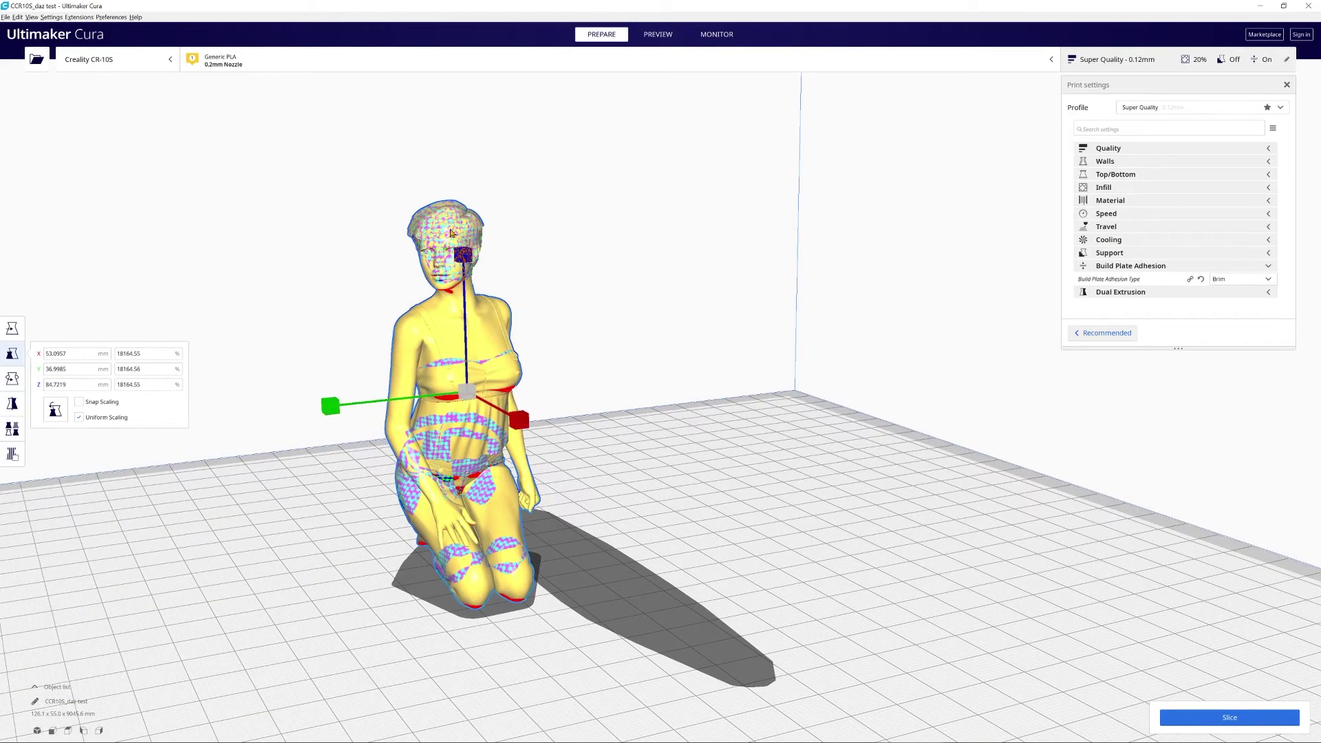
pyautogui.moveTo(447, 344); pyautogui.dragTo(531, 395, button='right')
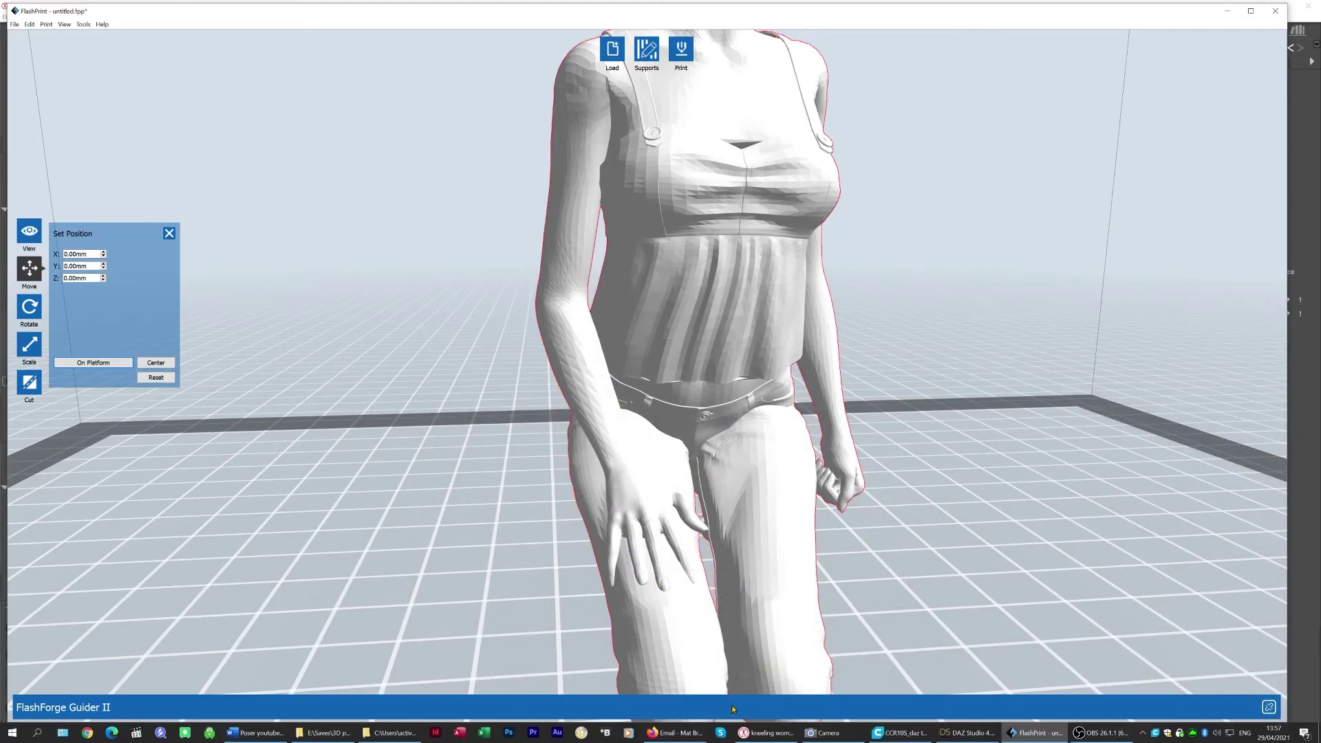
# Step: Minimise FlashPrint and switch to the Camera app to show the printed figure
pyautogui.click(248, 734)
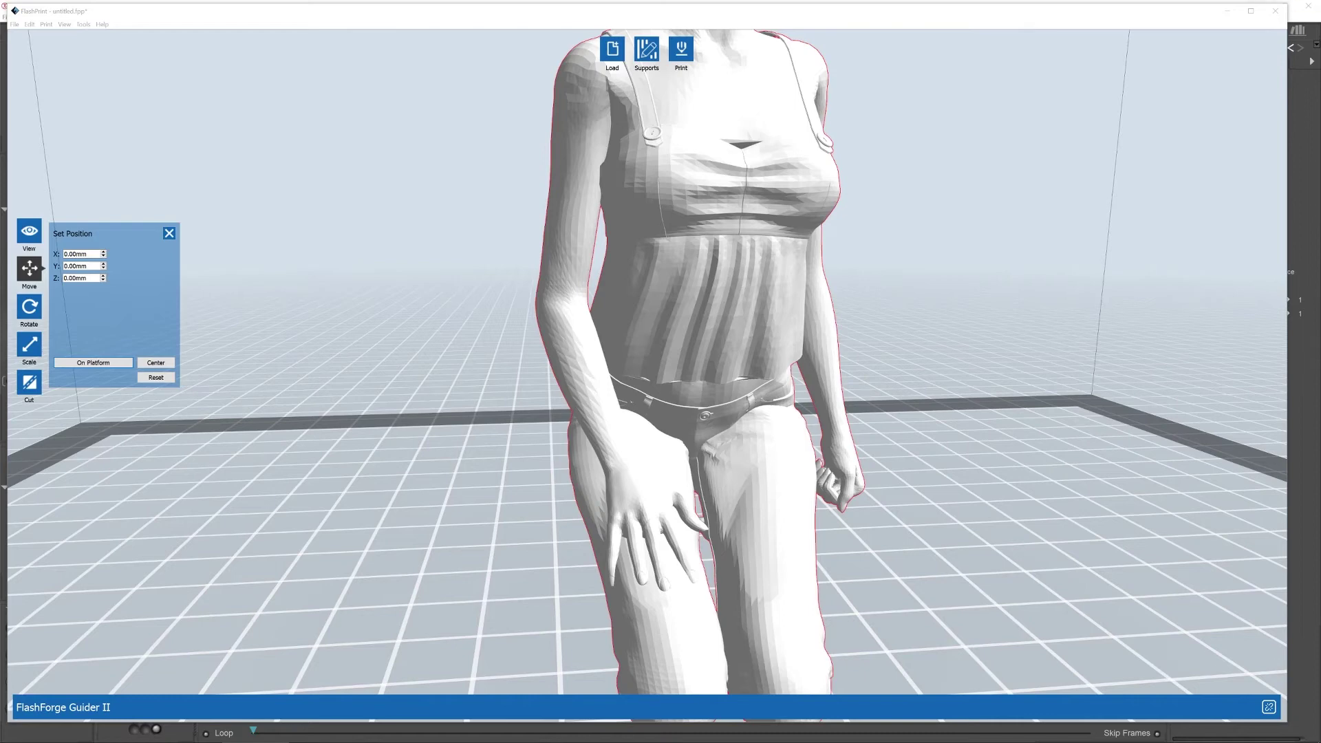
pyautogui.click(1227, 11)
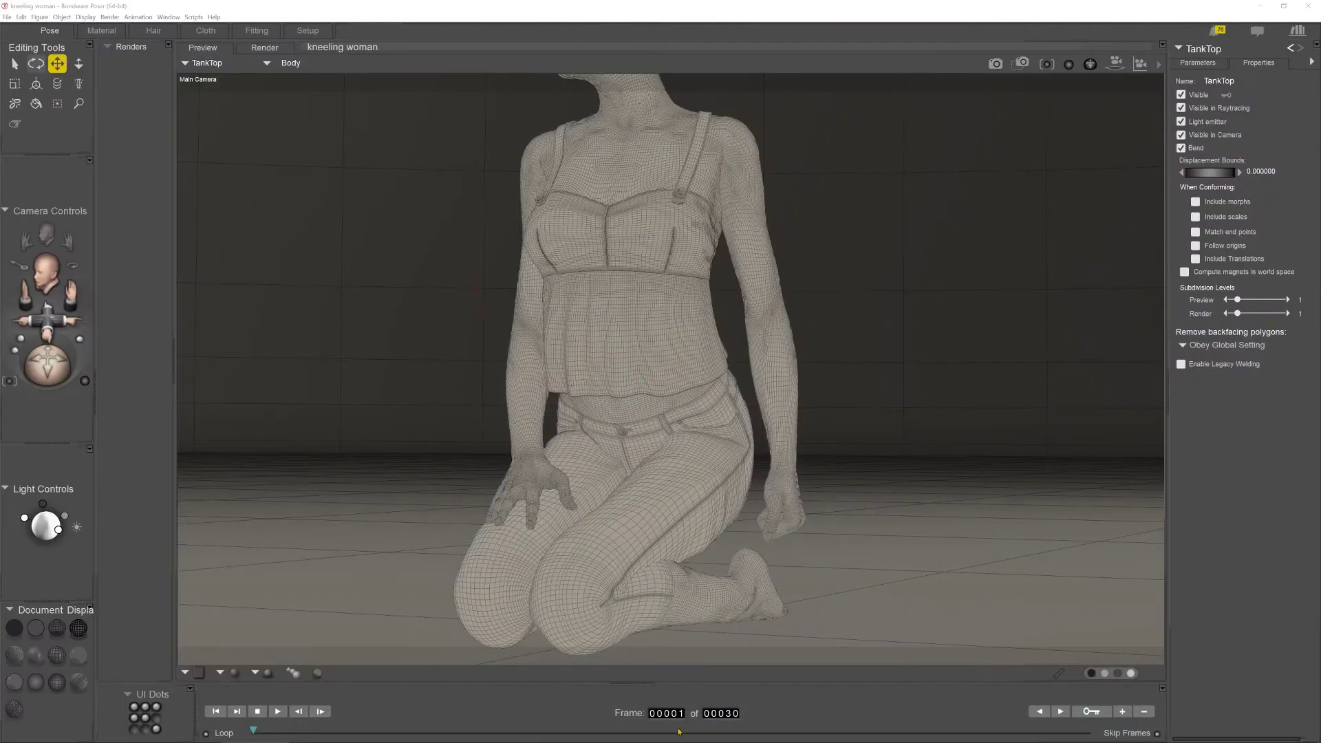
pyautogui.moveTo(681, 740)
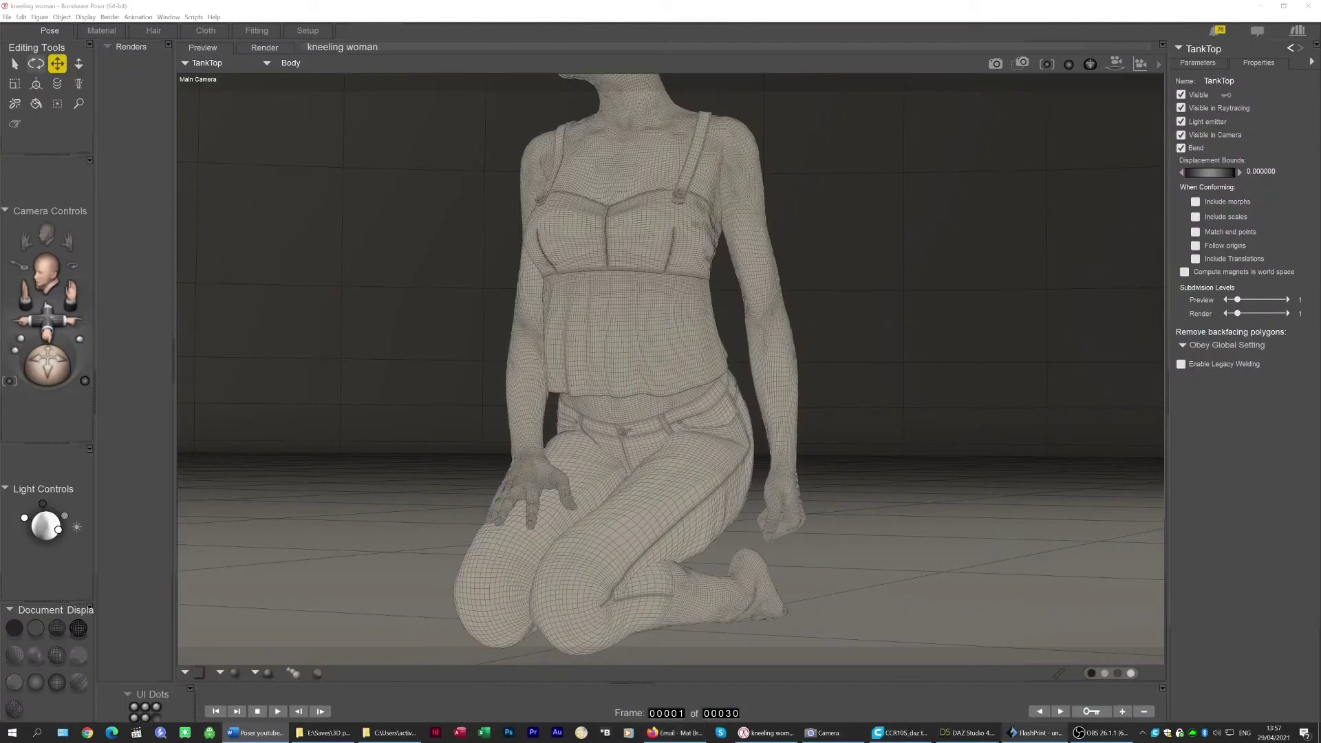
pyautogui.click(824, 732)
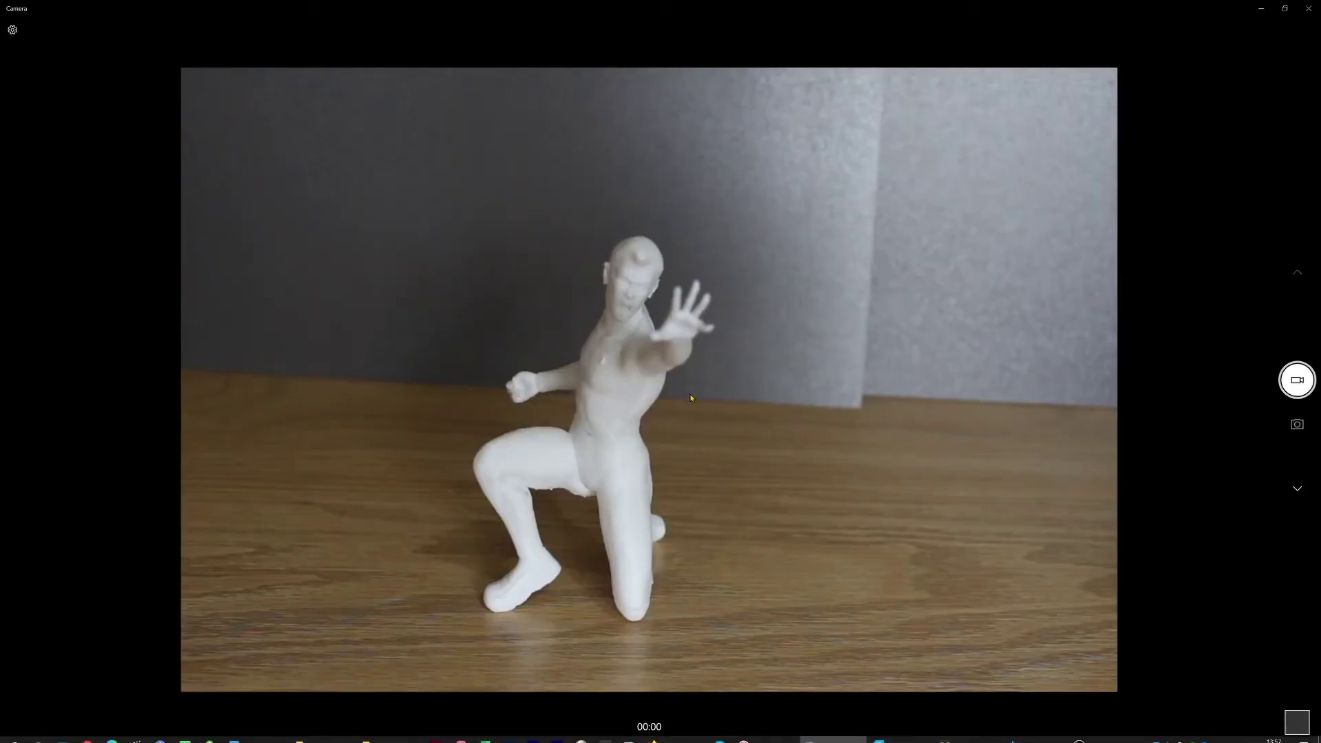
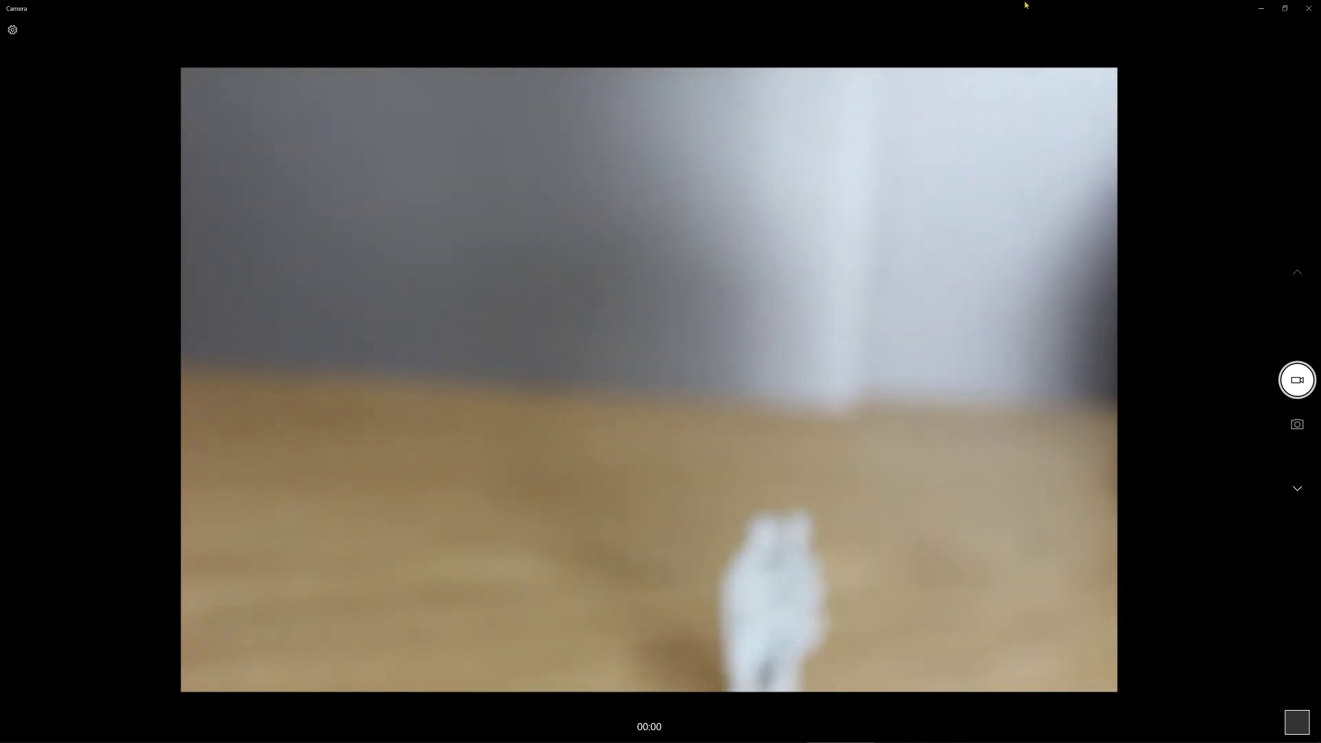
# Step: Switch to FlashPrint and delete the kneeling woman from the build platform
pyautogui.moveTo(770, 736)
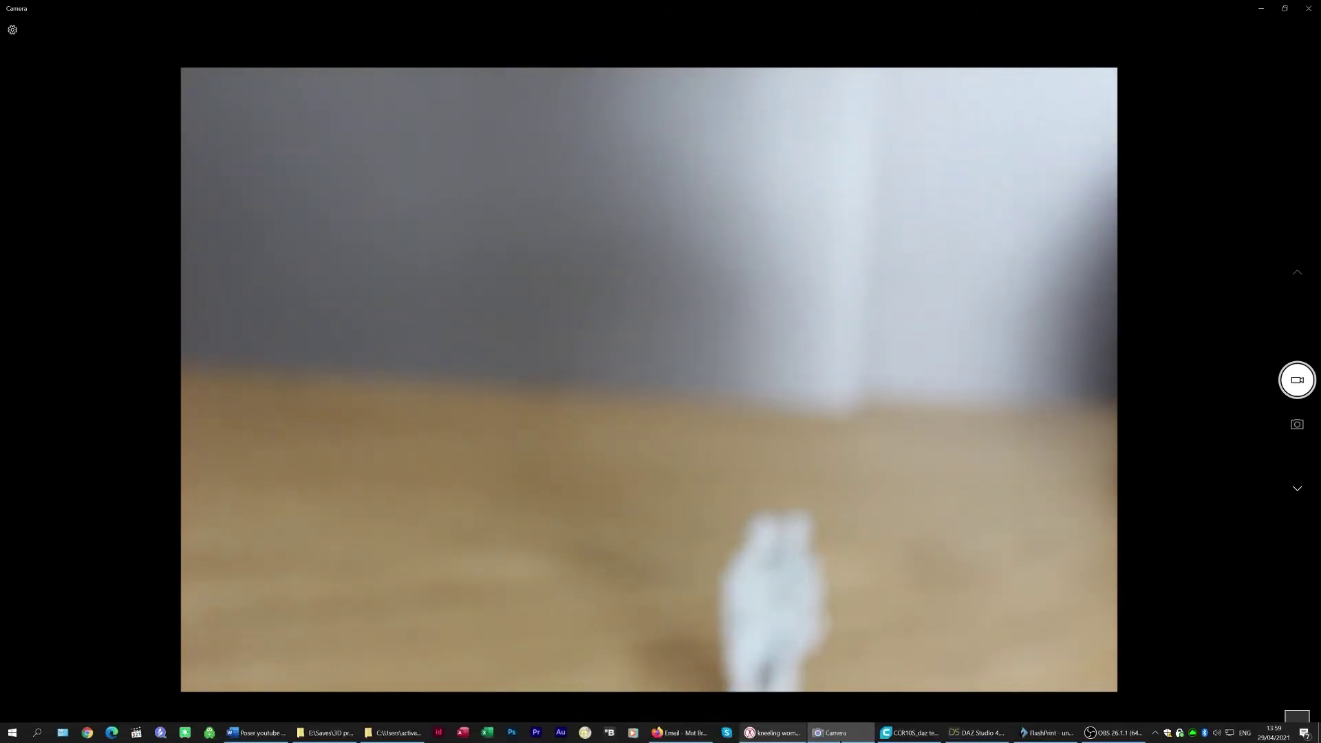
pyautogui.click(1045, 733)
pyautogui.scroll(-4, 691, 368)
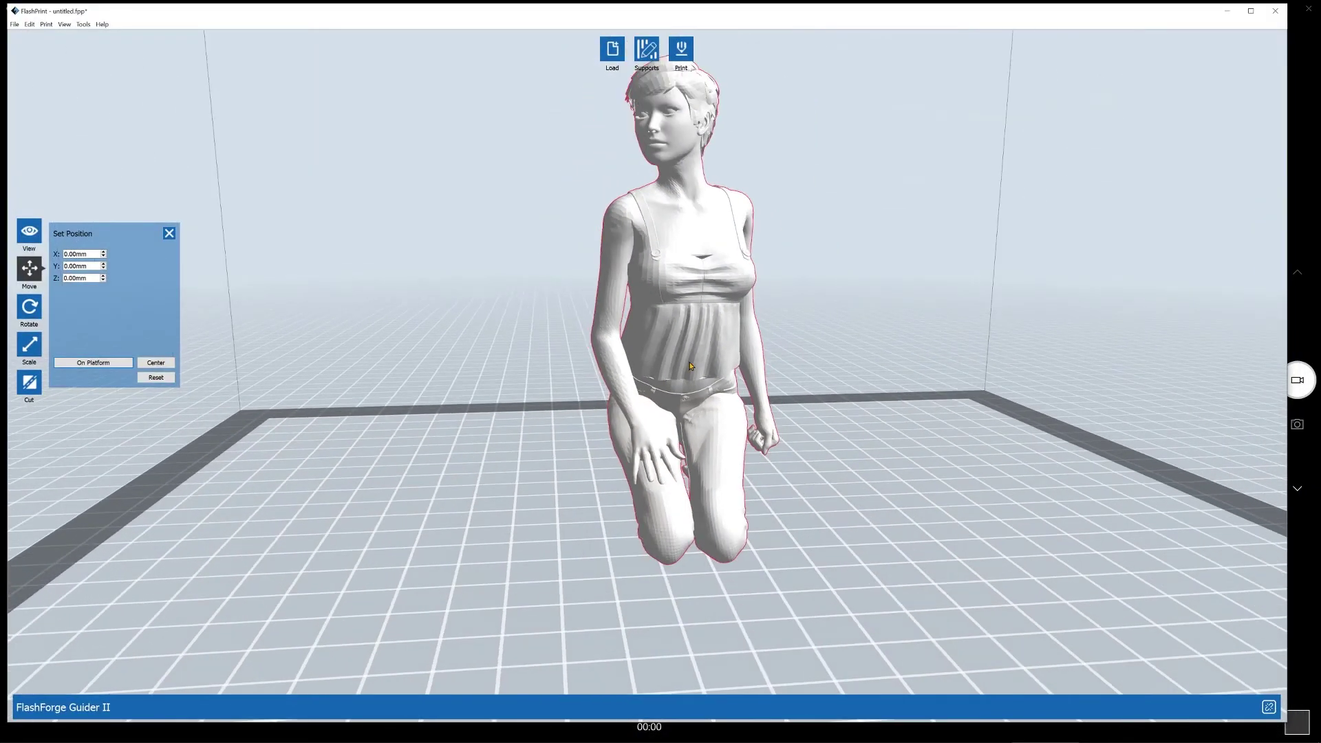
pyautogui.press('Delete')
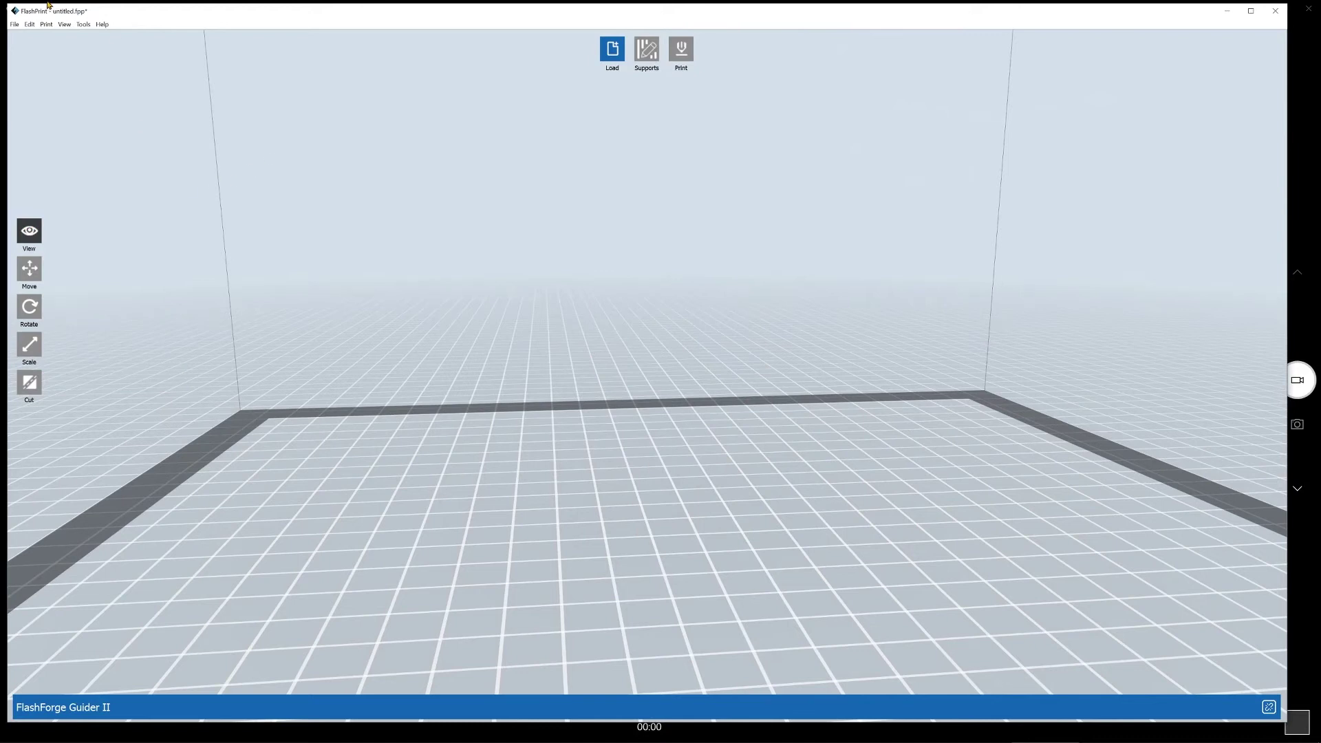
# Step: Load the model of the embracing couple, accepting its placement on the platform and its repair
pyautogui.click(14, 26)
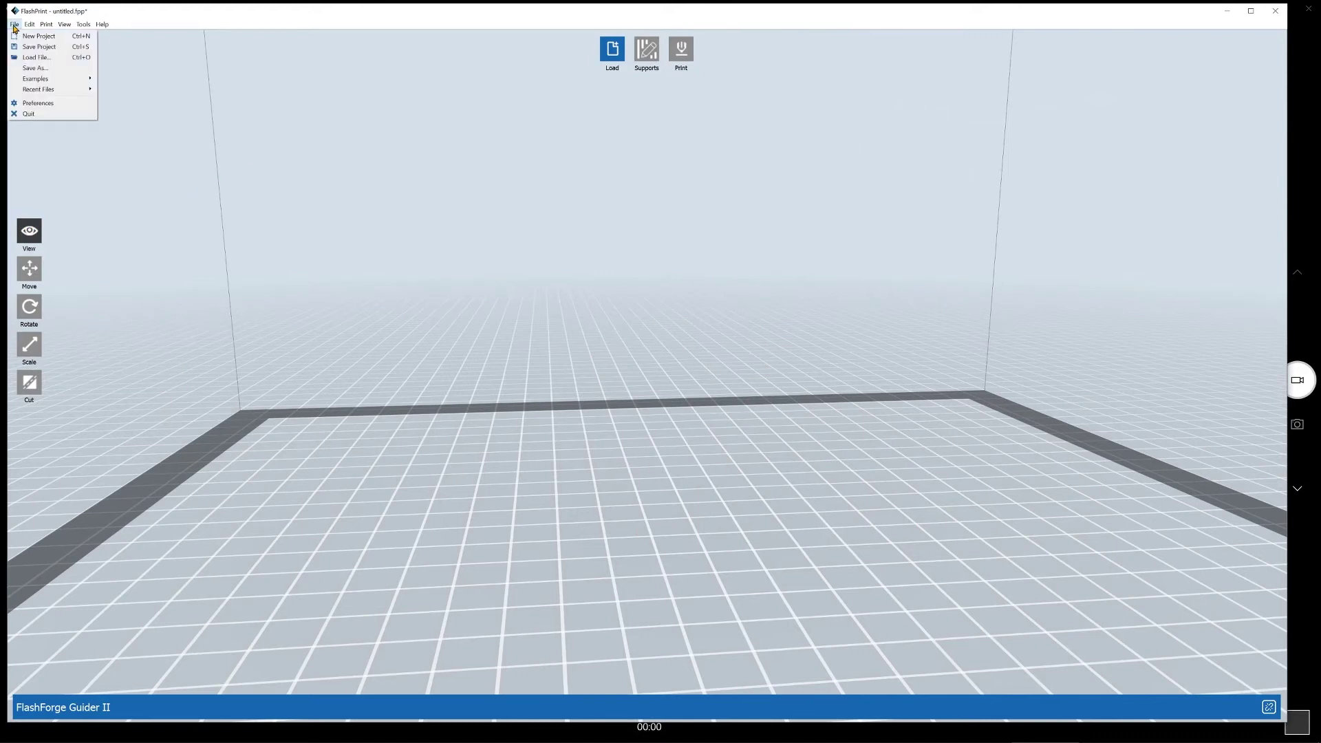
pyautogui.click(34, 58)
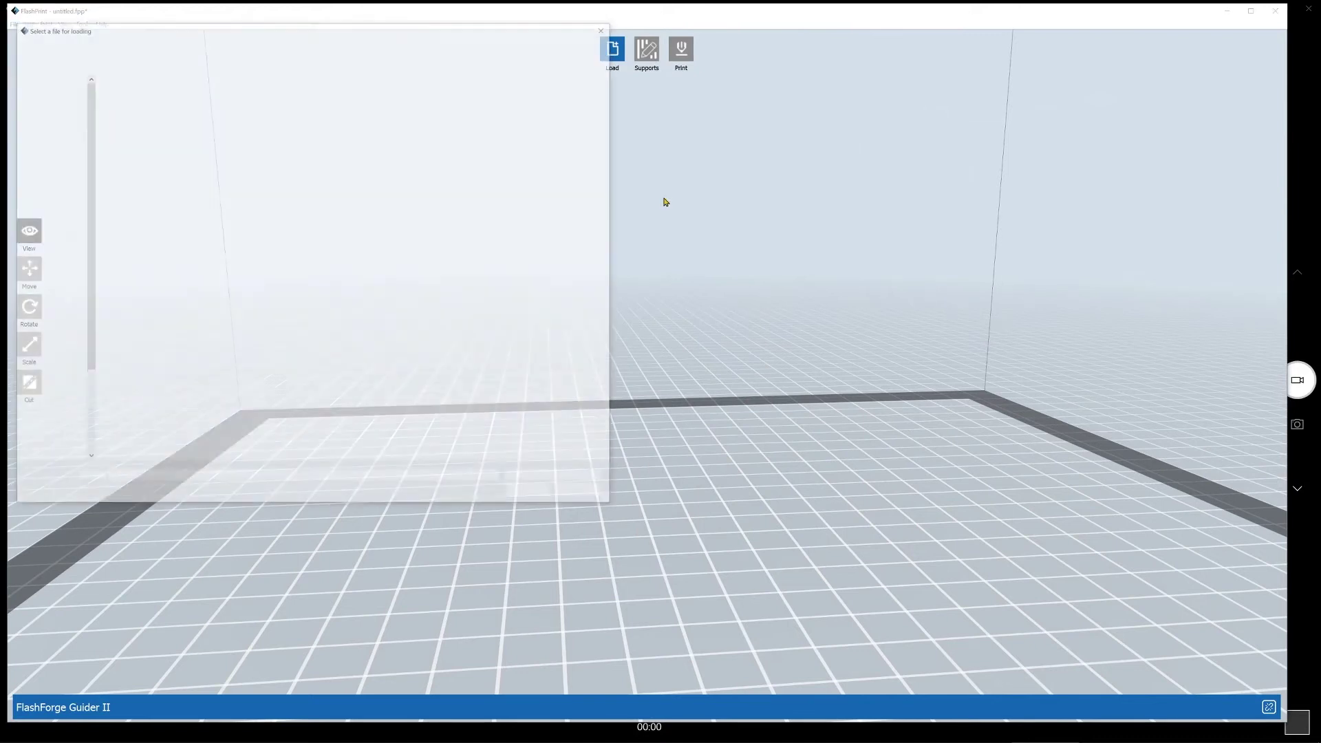
pyautogui.doubleClick(229, 106)
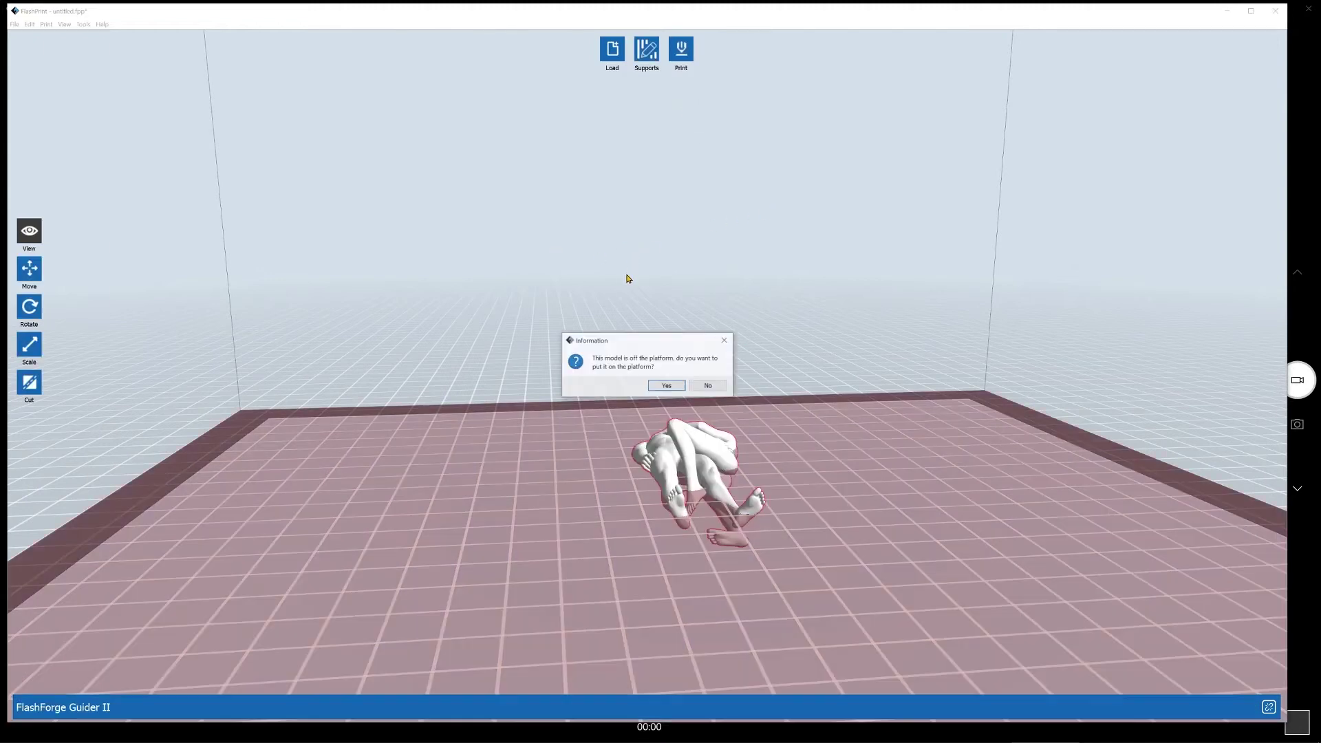
pyautogui.click(666, 387)
pyautogui.click(629, 380)
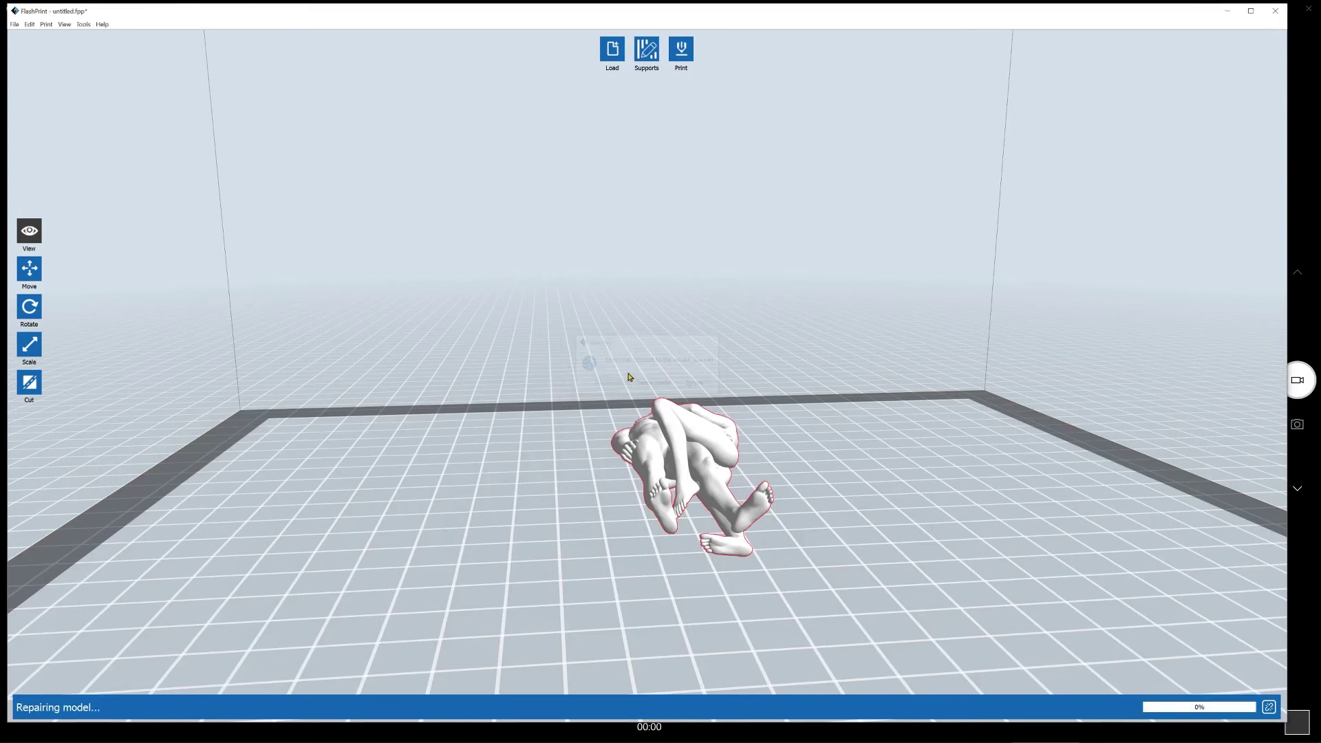
# Step: Stand the couple upright by setting the X rotation to 90°
pyautogui.click(30, 307)
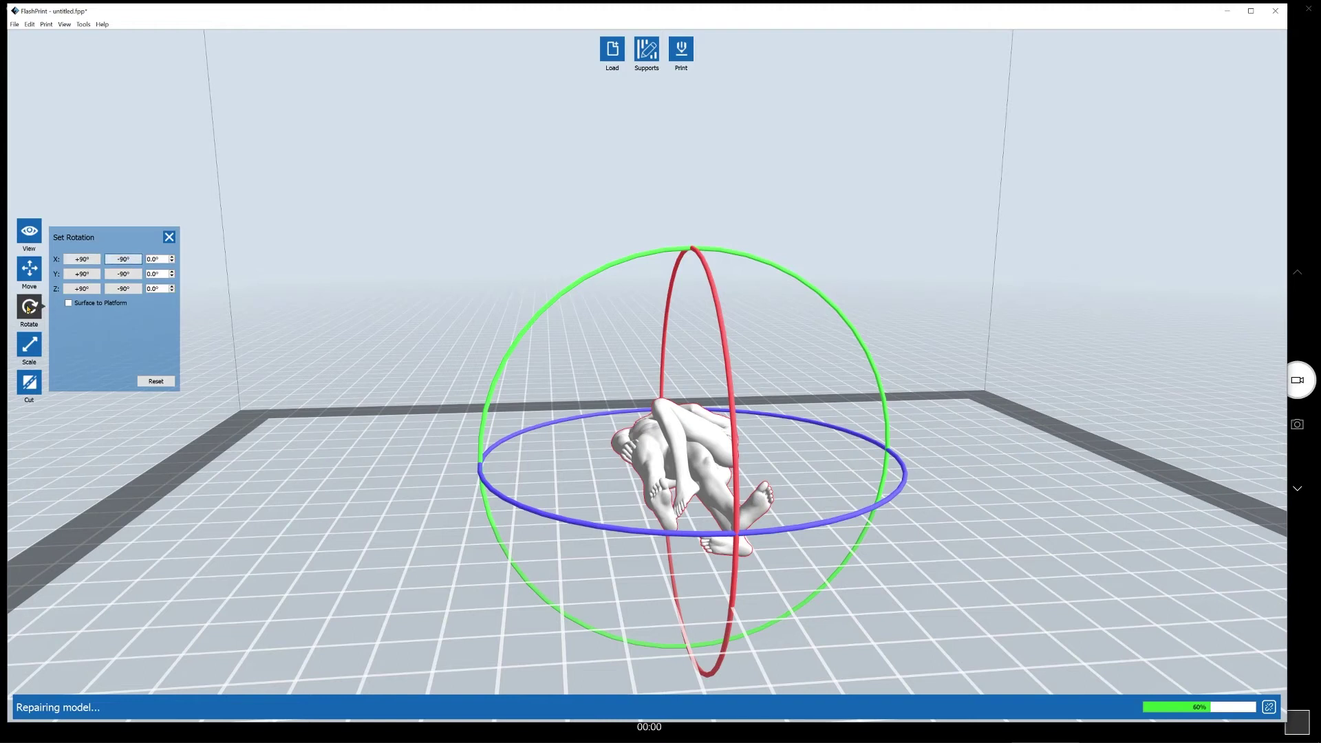
pyautogui.moveTo(160, 260); pyautogui.dragTo(75, 247)
pyautogui.write('9')
pyautogui.press('Return')
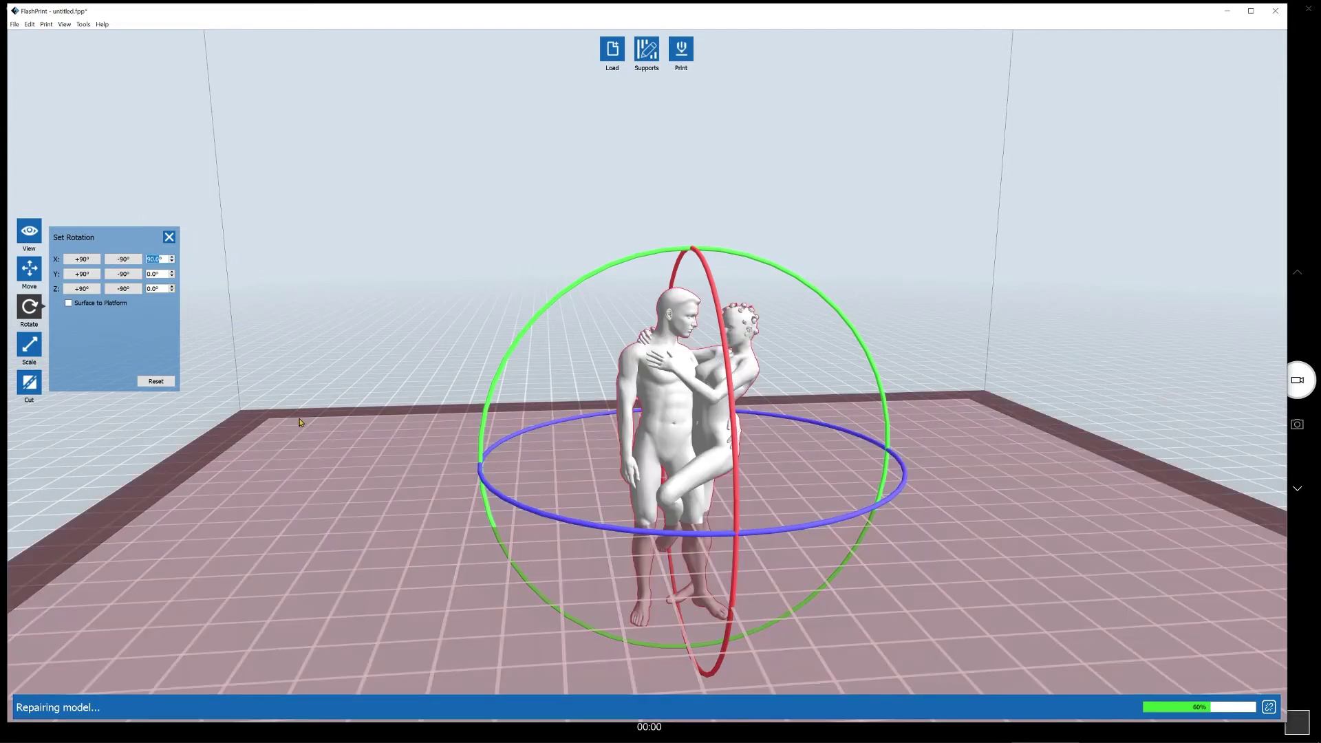
# Step: Drop the upright couple onto the build platform
pyautogui.click(29, 269)
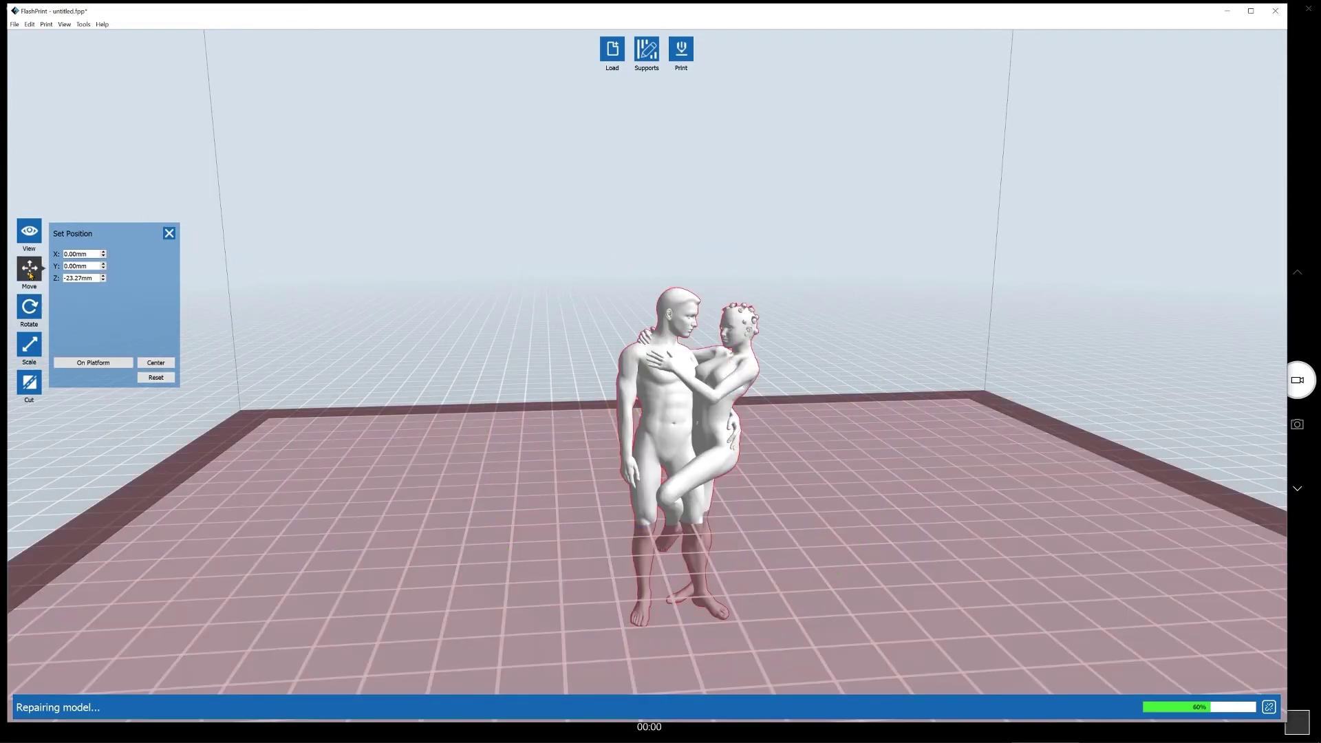
pyautogui.click(102, 363)
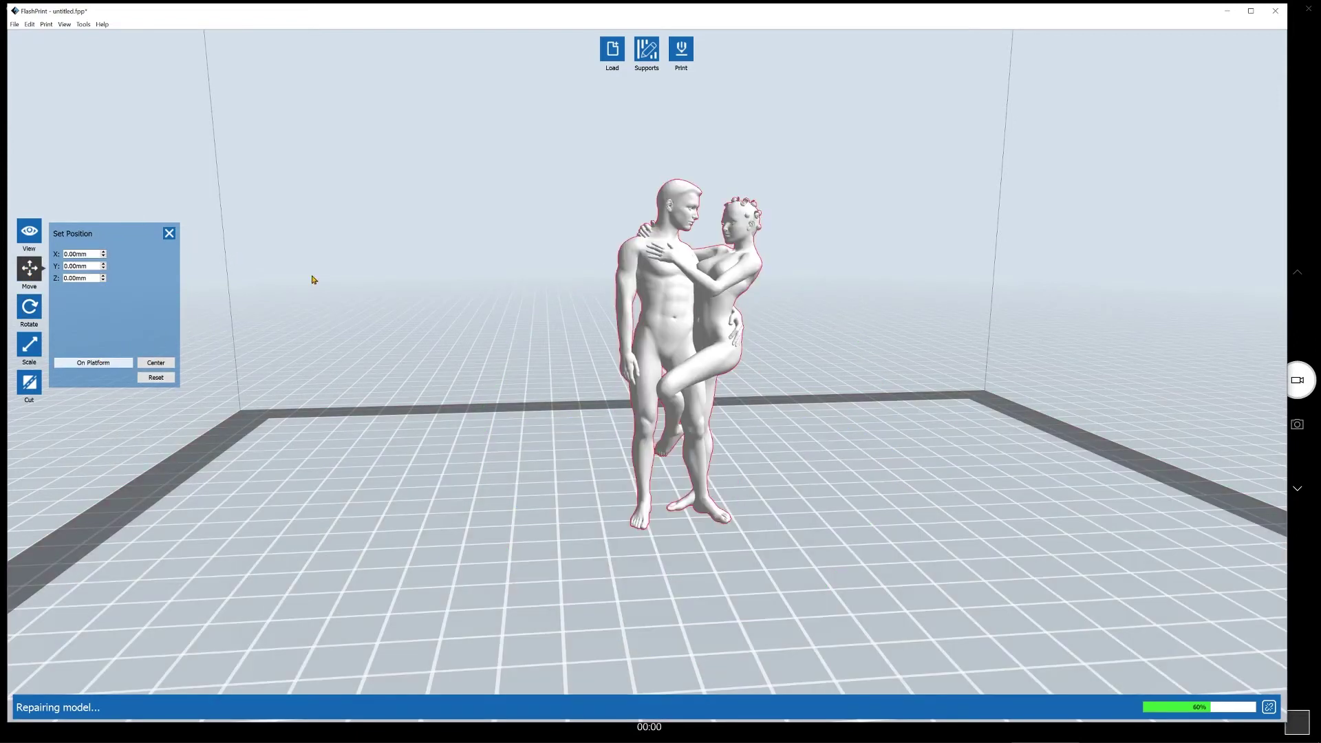
# Step: Set the supports type to Linear and try to generate automatic supports for the couple
pyautogui.click(640, 47)
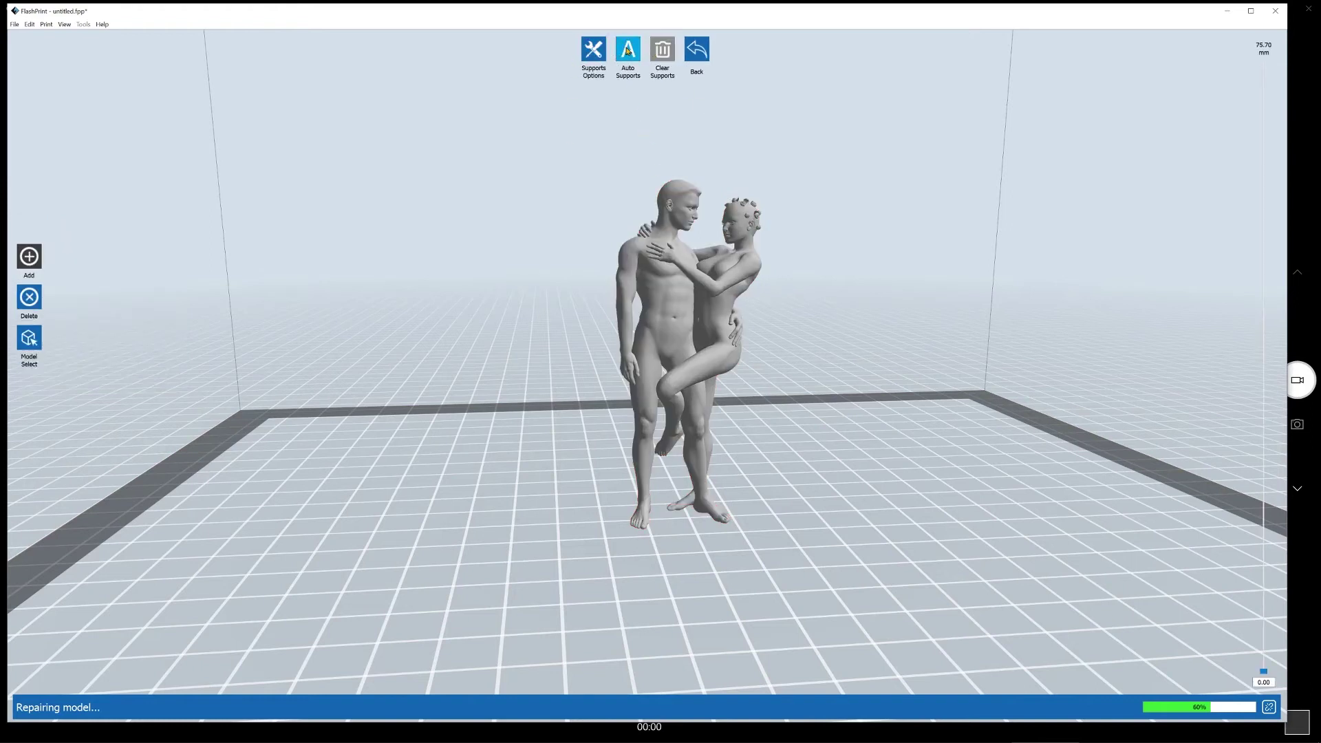
pyautogui.click(593, 50)
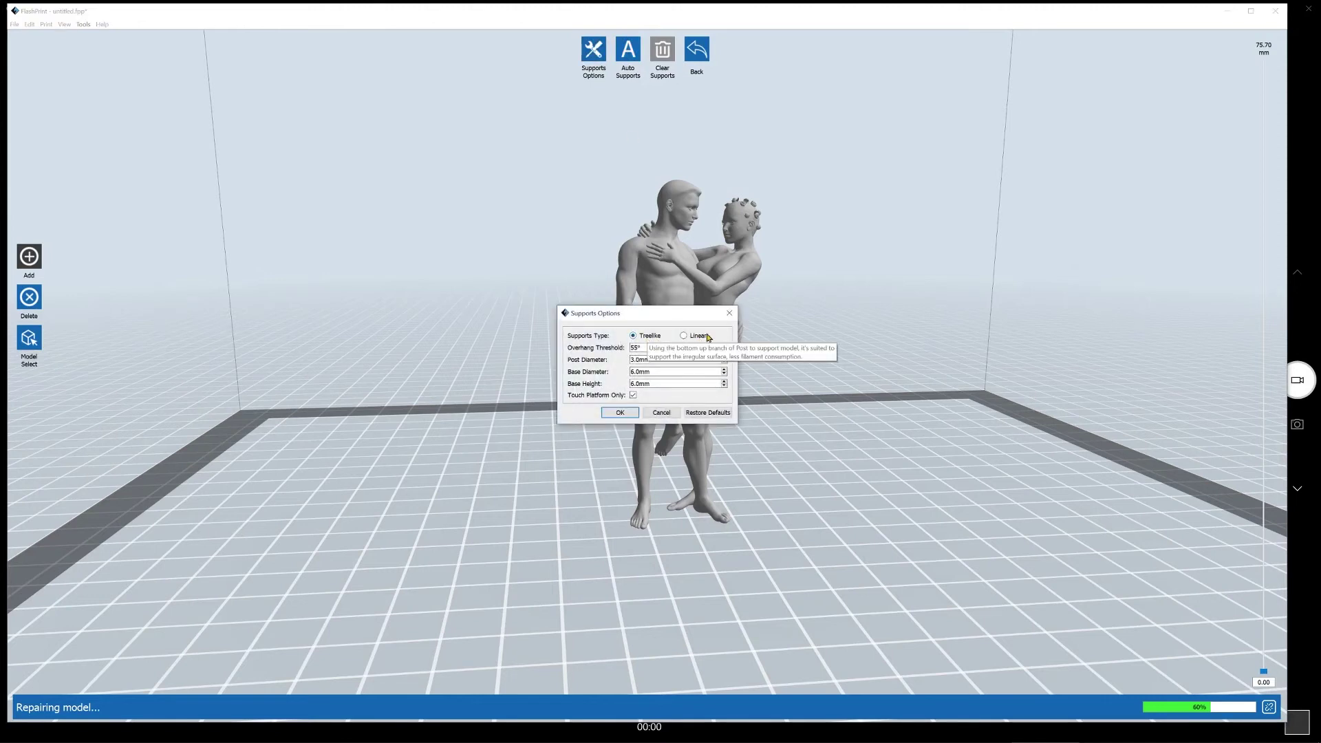
pyautogui.click(704, 336)
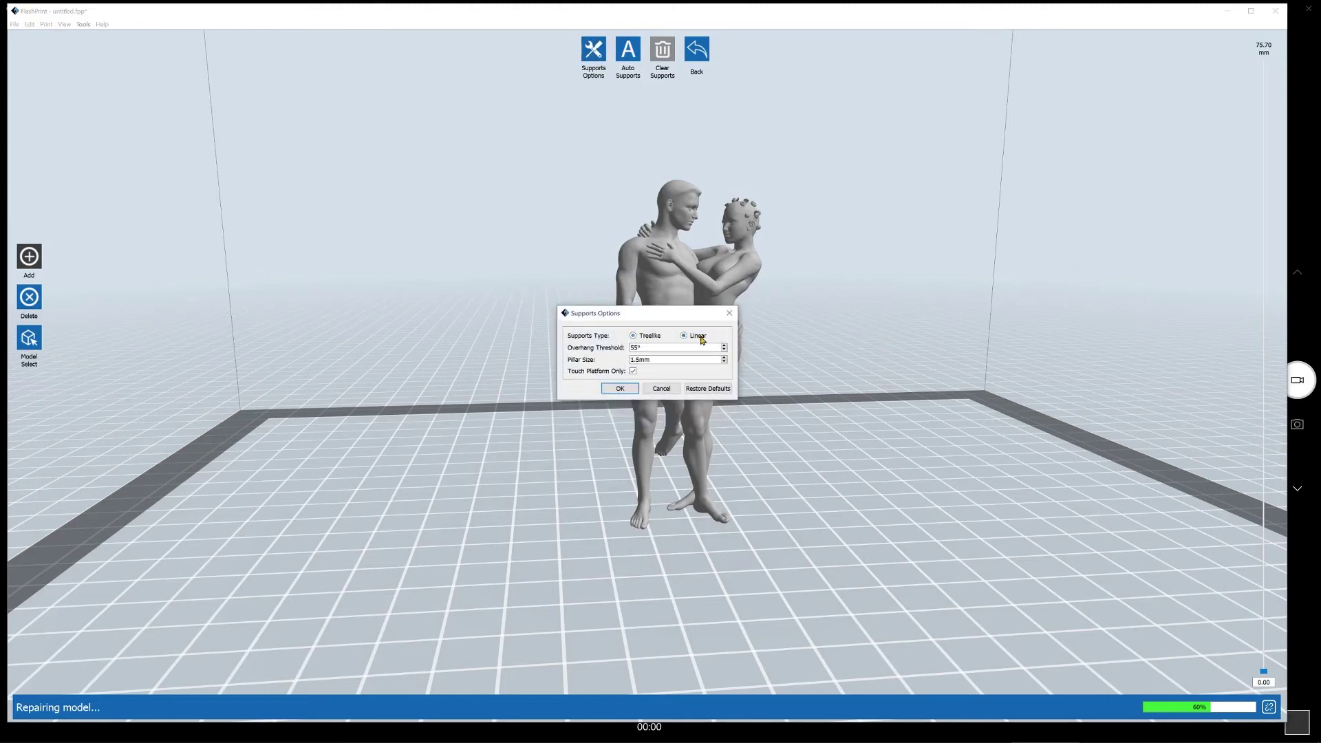
pyautogui.click(619, 390)
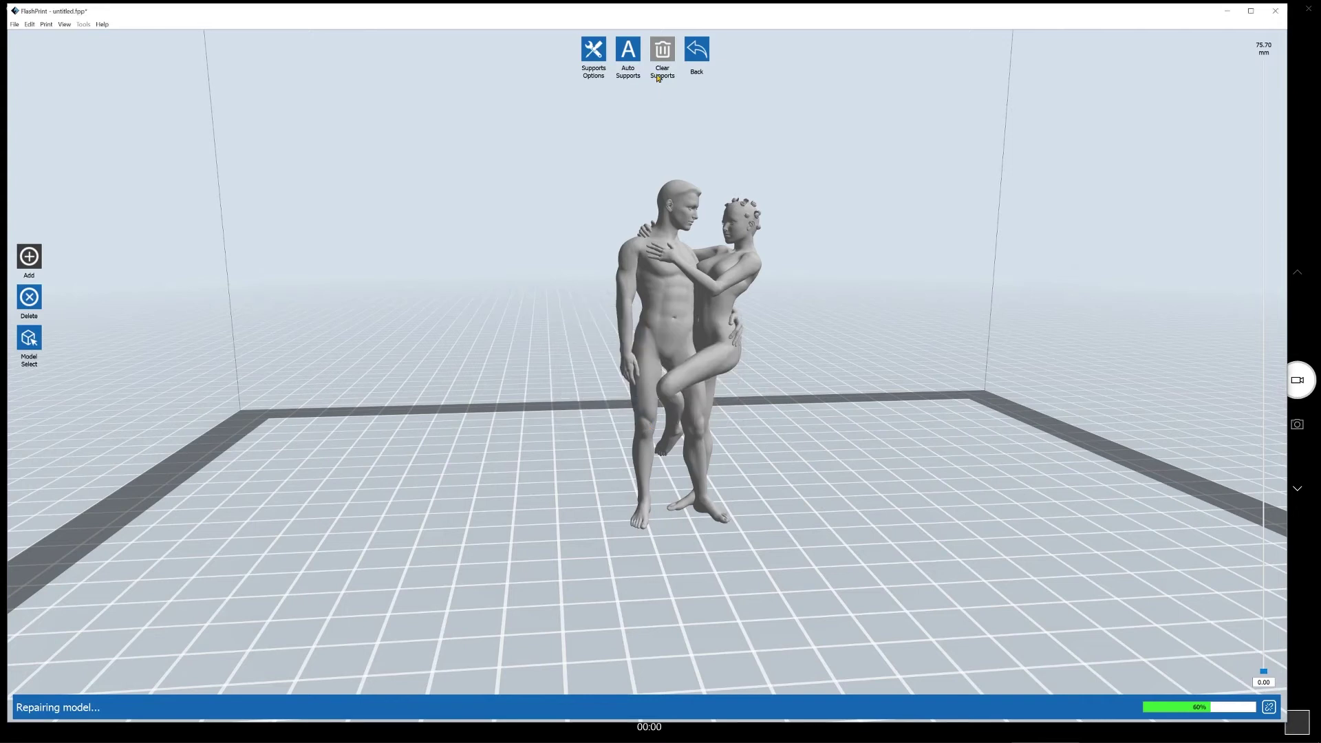
pyautogui.click(629, 52)
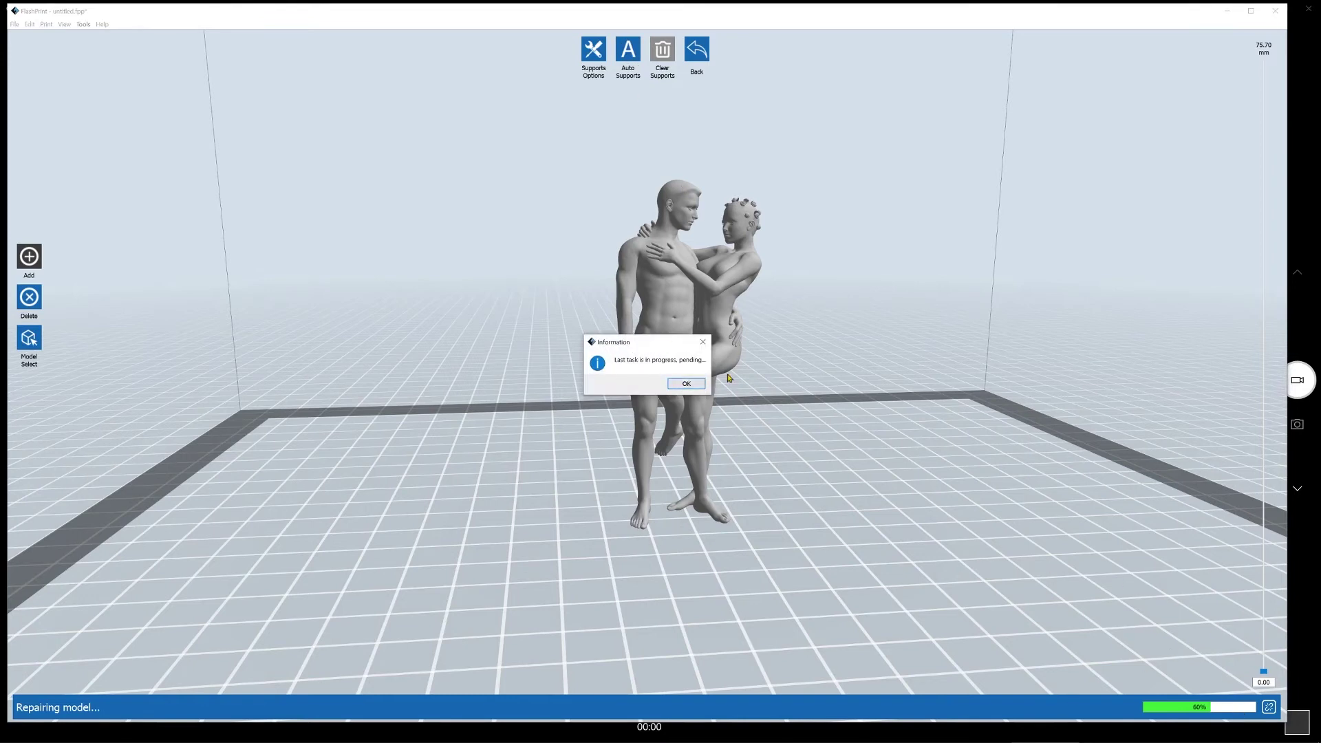
pyautogui.click(686, 383)
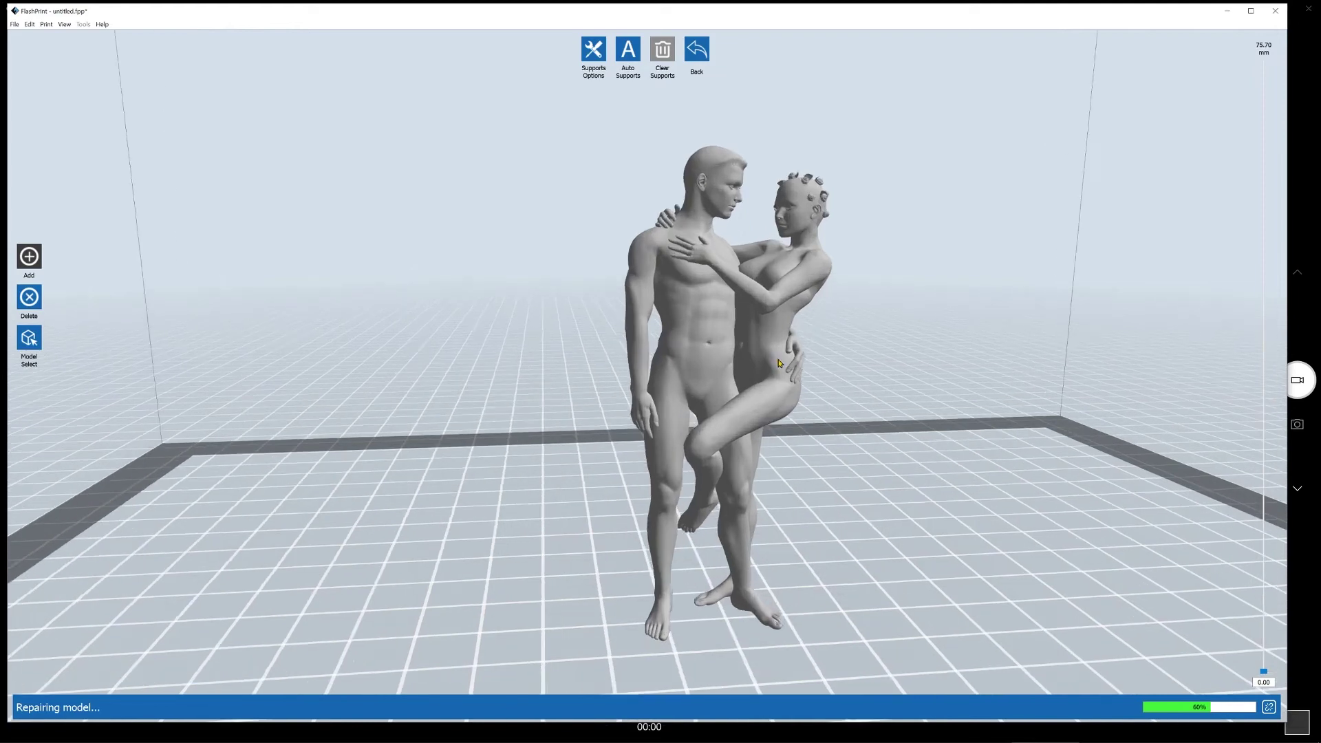
# Step: Examine the couple's heads up close, especially the woman's hair pieces and the man's eyelids and lashes
pyautogui.scroll(5, 799, 238)
pyautogui.scroll(5, 797, 261)
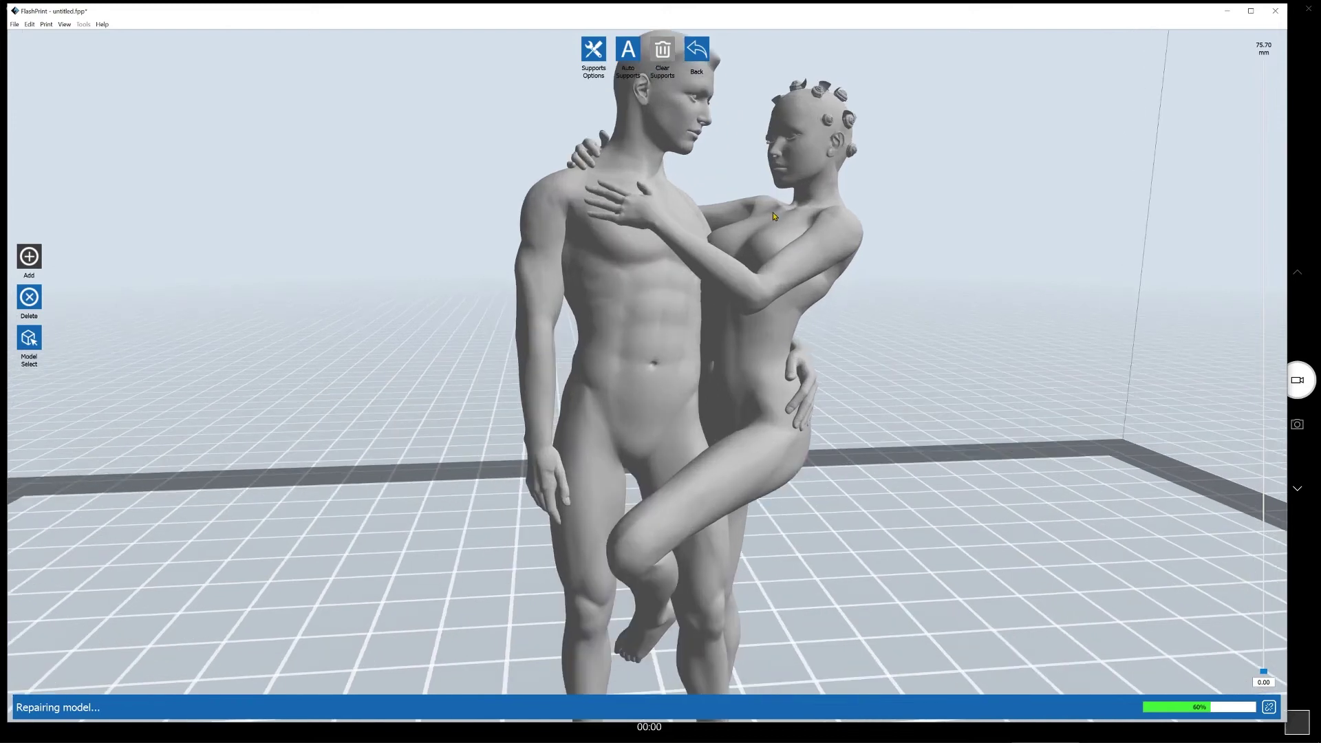
pyautogui.scroll(-5, 764, 240)
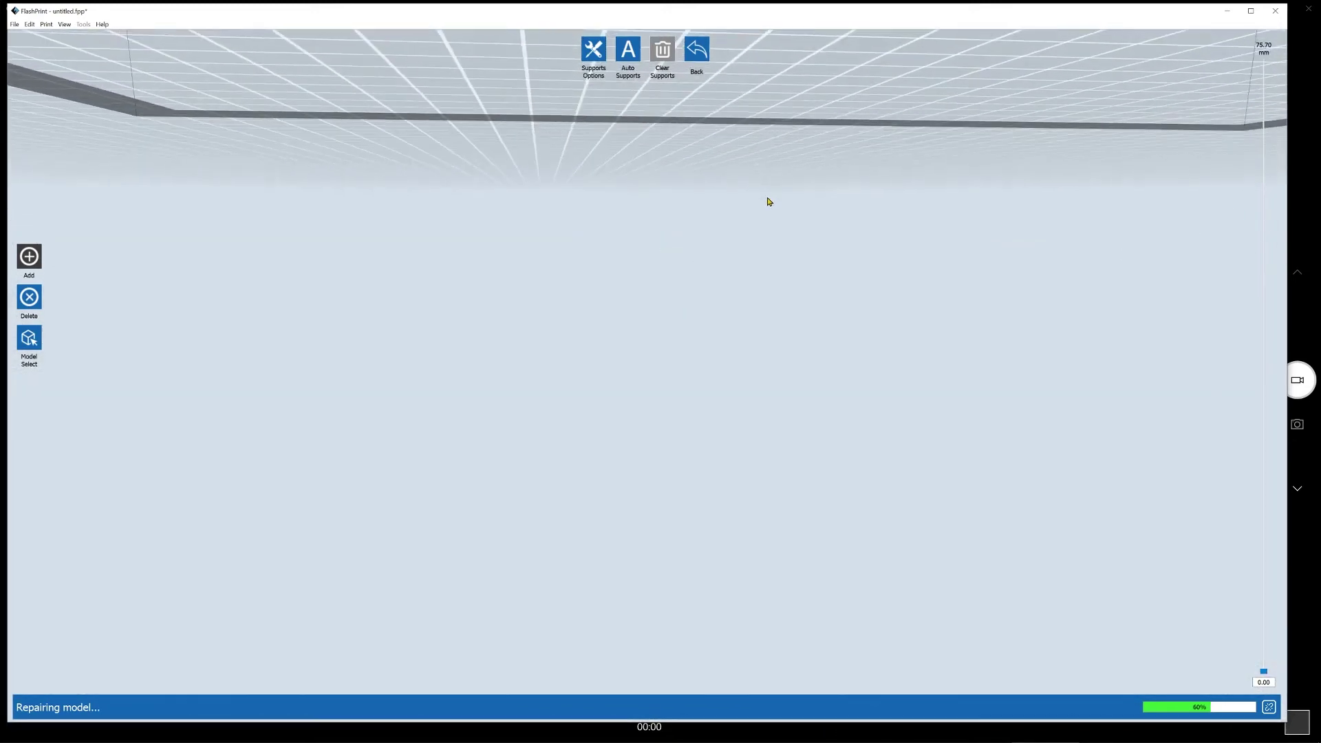
pyautogui.moveTo(746, 237)
pyautogui.mouseDown(button='middle')
pyautogui.moveTo(740, 265)
pyautogui.moveTo(769, 241)
pyautogui.moveTo(751, 259)
pyautogui.mouseUp(button='middle')
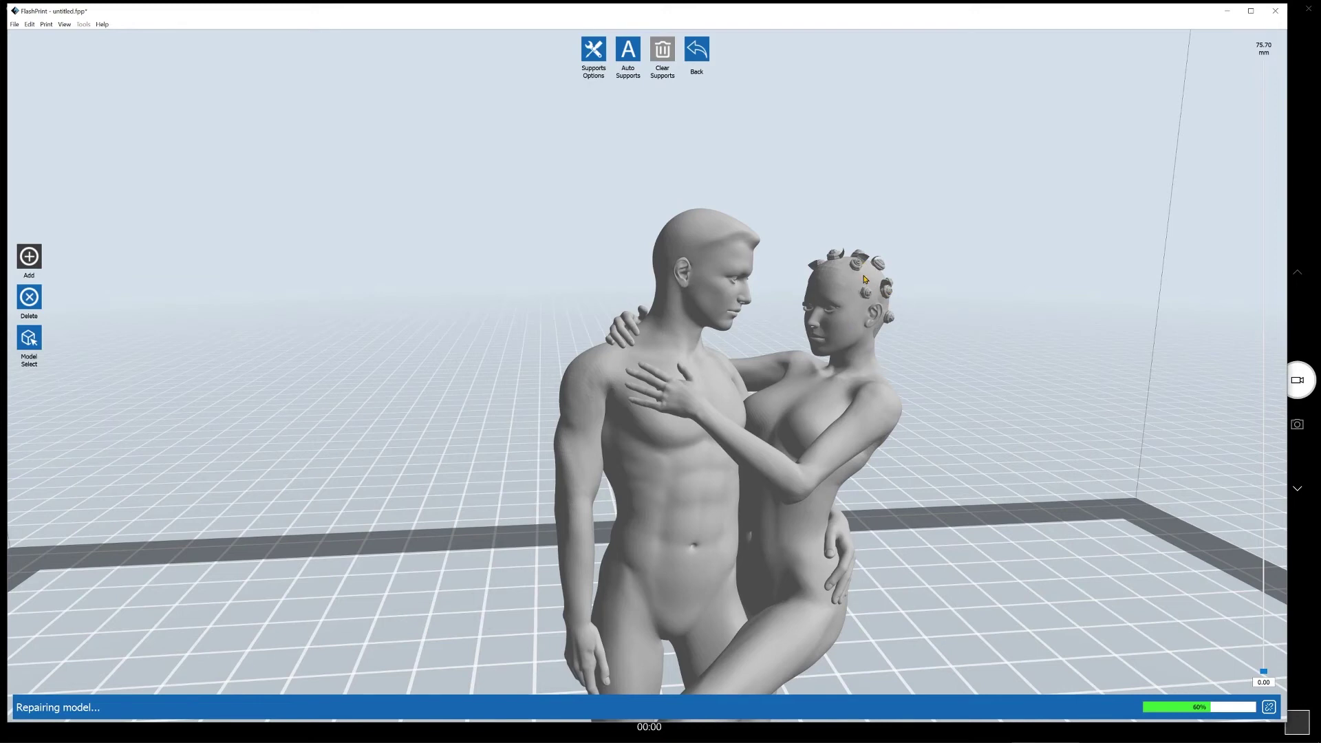
pyautogui.scroll(6, 856, 277)
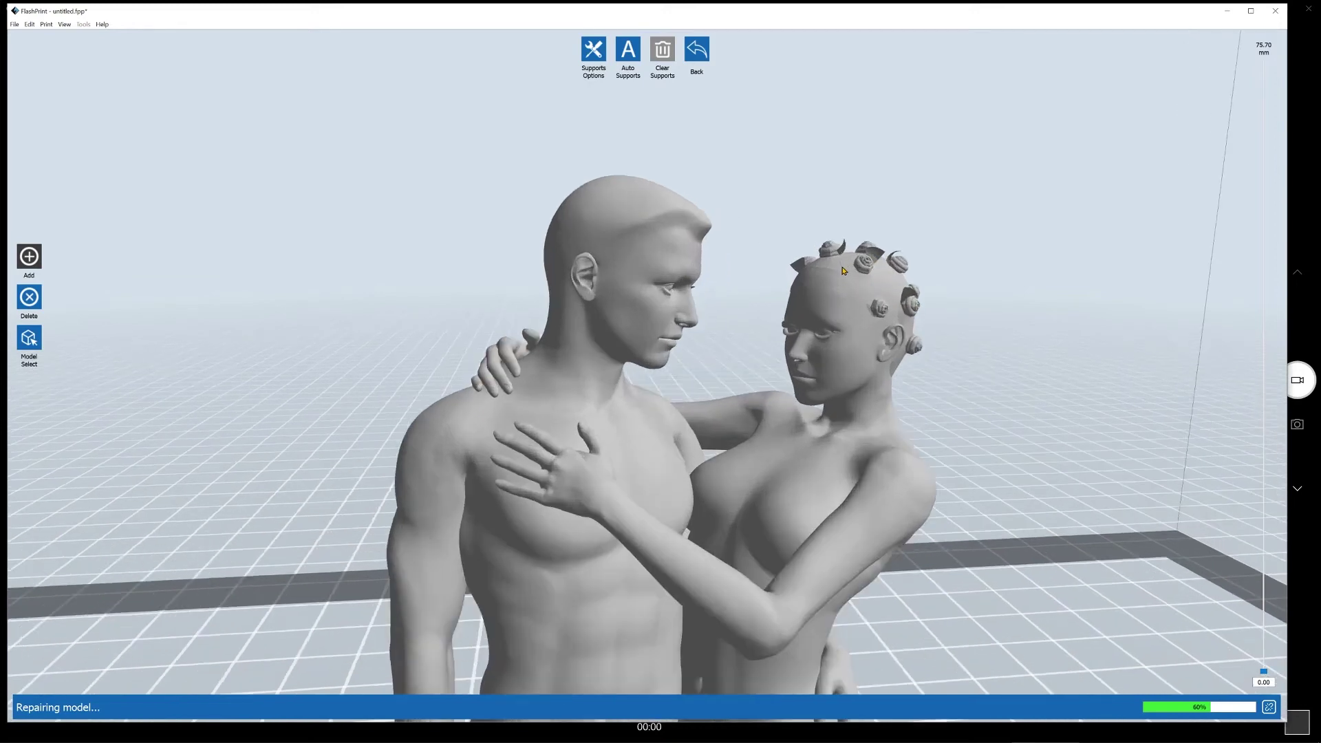
pyautogui.scroll(2, 844, 282)
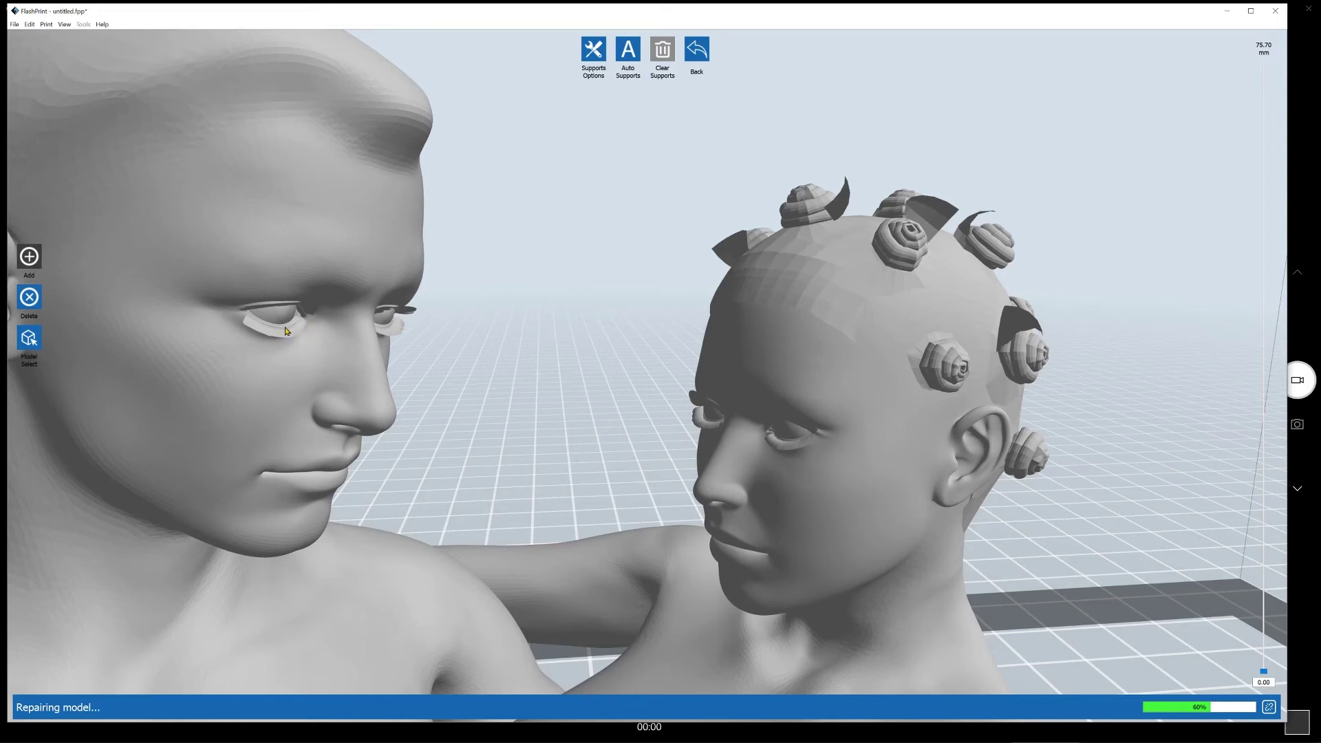
pyautogui.scroll(2, 286, 331)
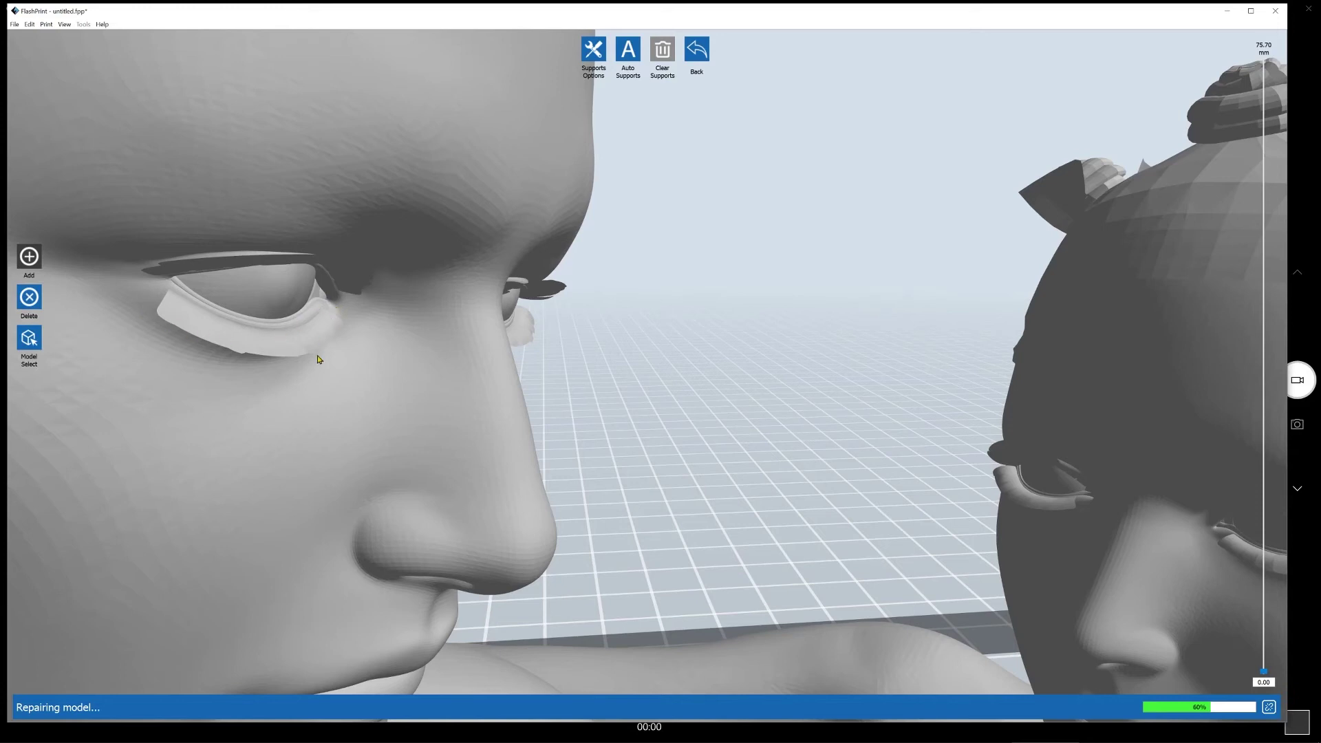
# Step: Switch to the Camera app to show the printed head, and return to the couple's faces in FlashPrint
pyautogui.moveTo(922, 736)
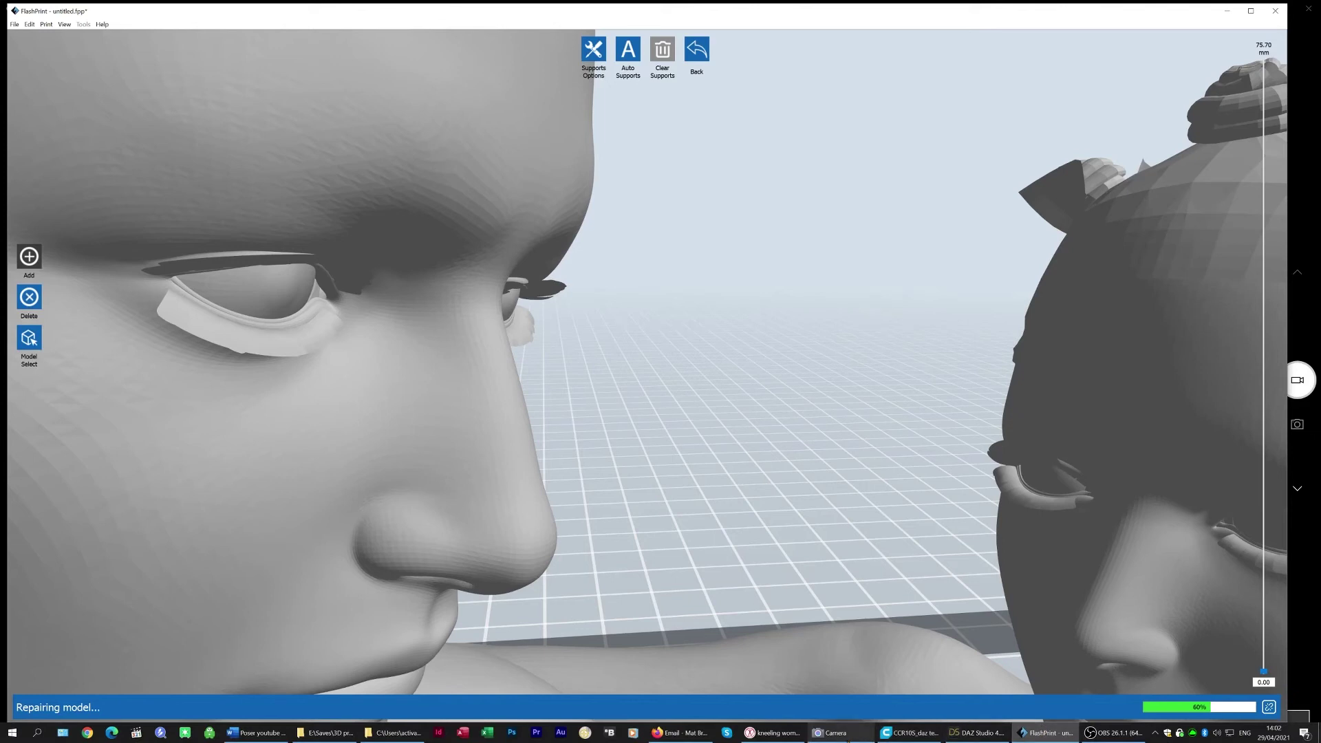
pyautogui.click(853, 733)
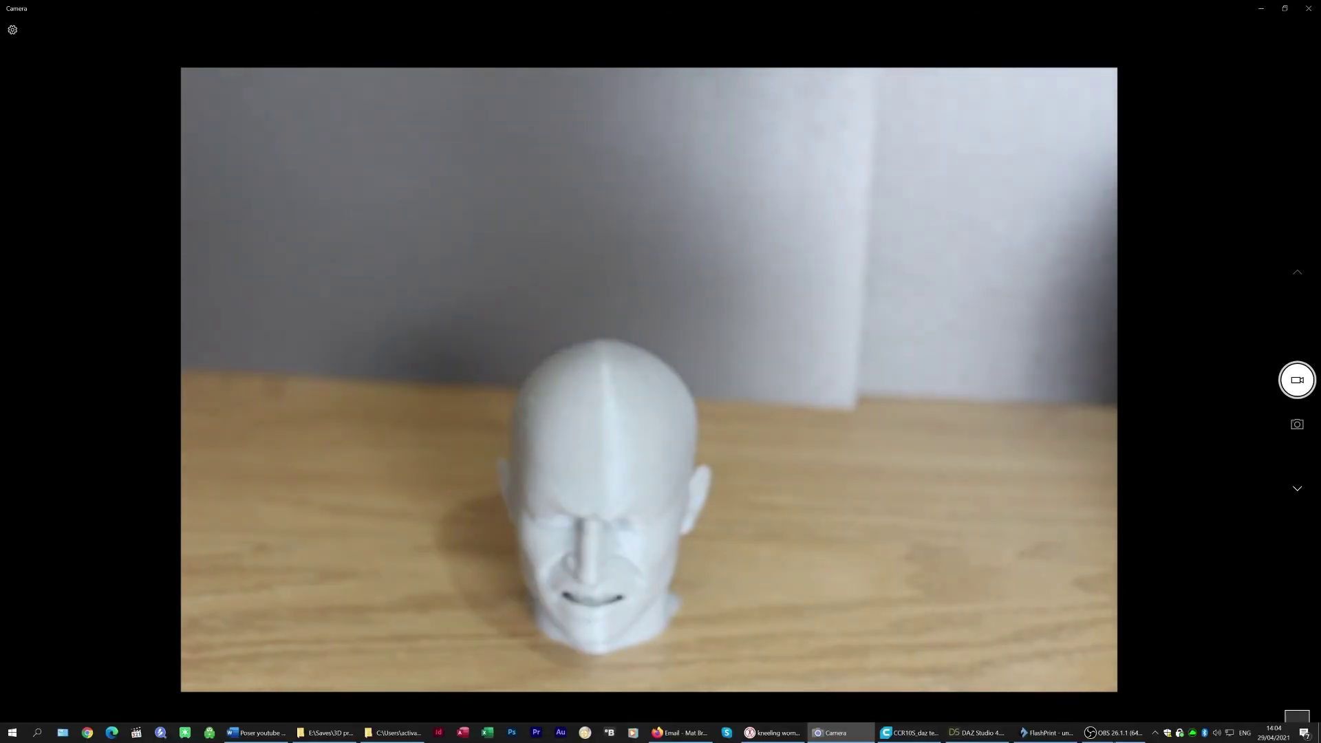
pyautogui.click(1058, 735)
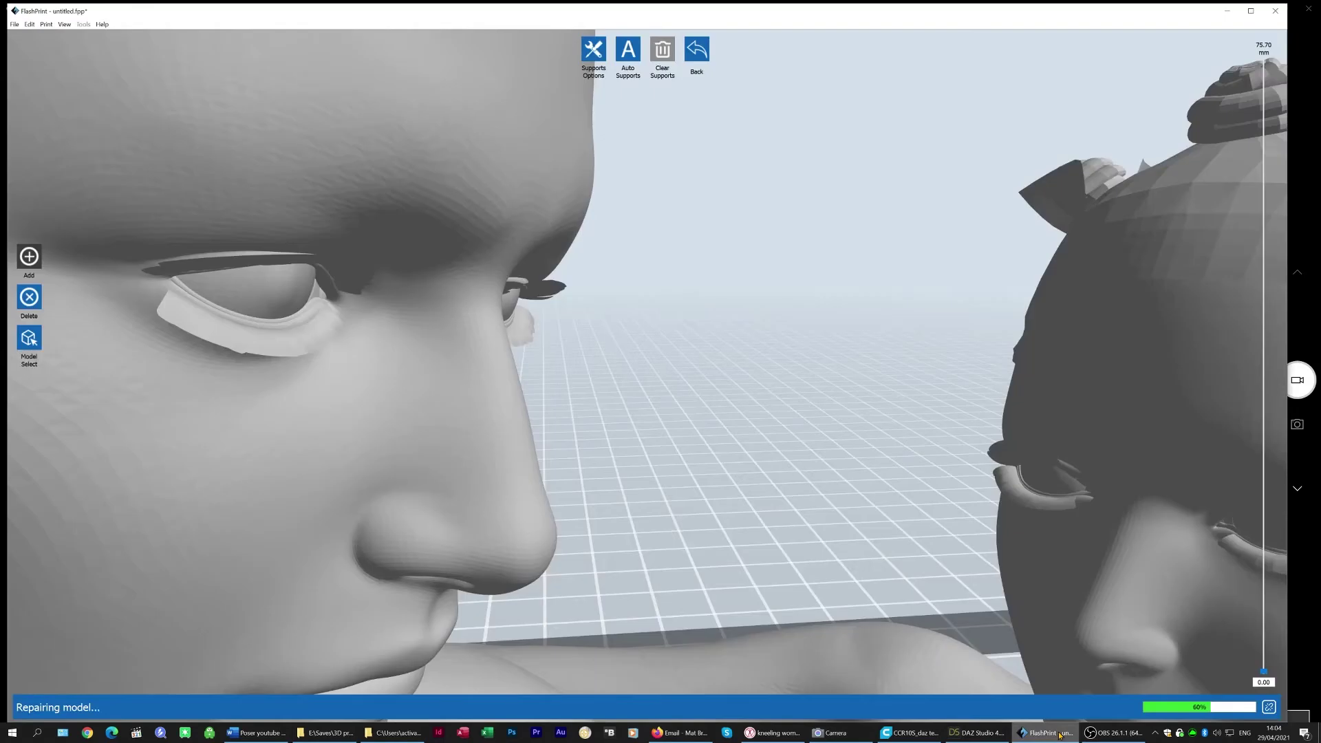
pyautogui.scroll(-3, 859, 477)
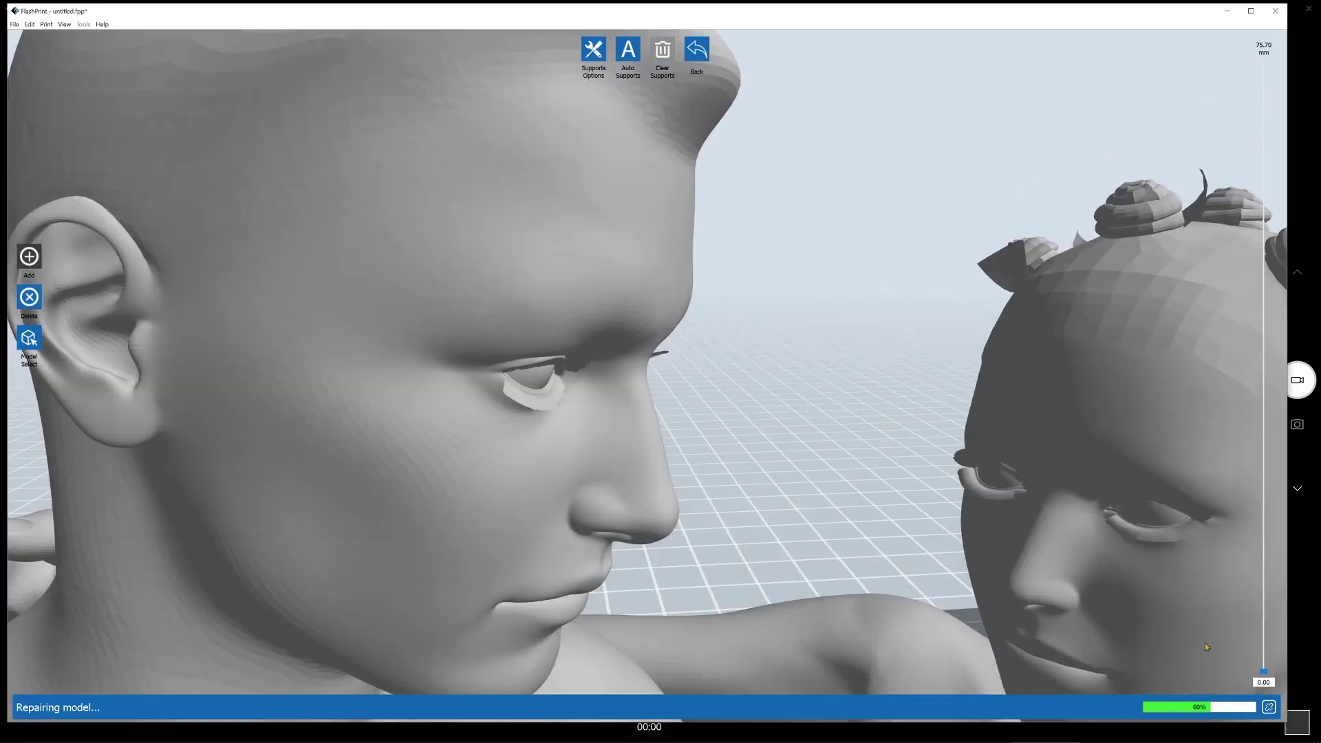
pyautogui.scroll(-4, 922, 357)
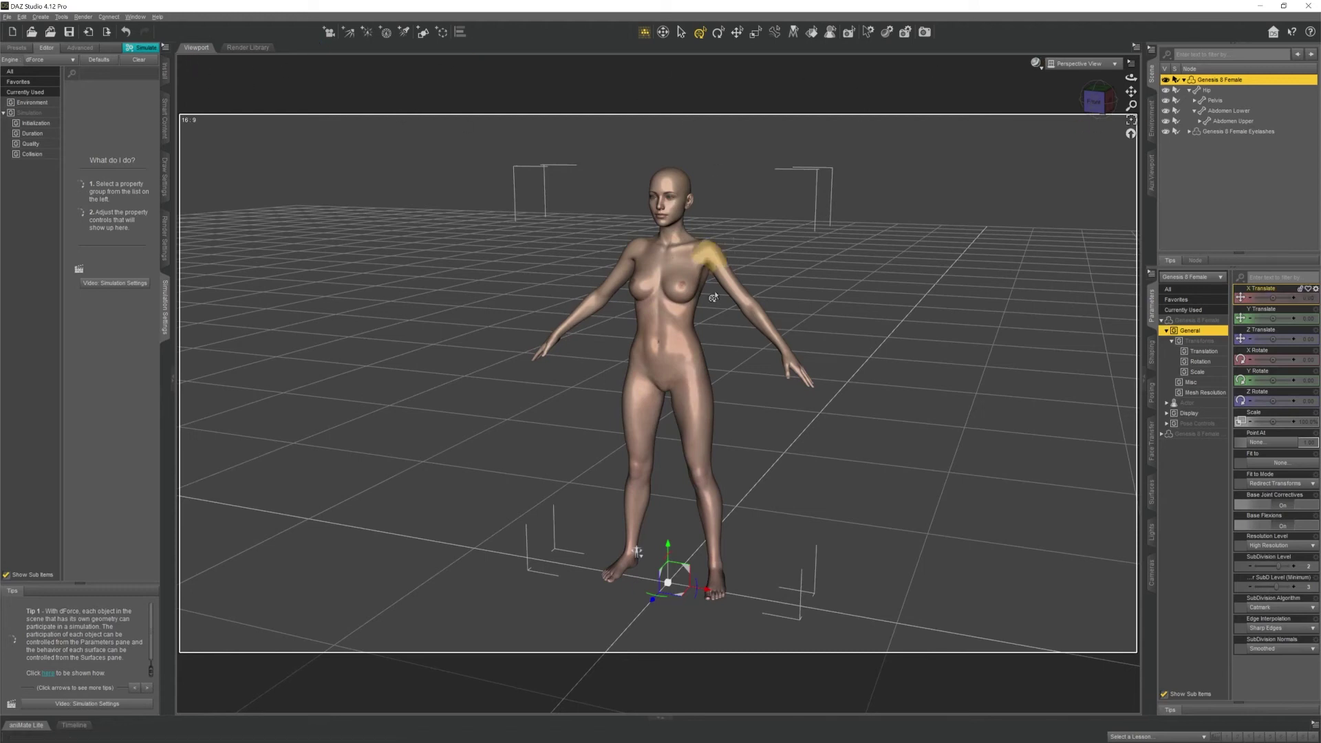
# Step: In DAZ Studio, collapse the Genesis 8 Female node, toggle the figure's visibility off and on, and show its General parameters
pyautogui.click(1183, 80)
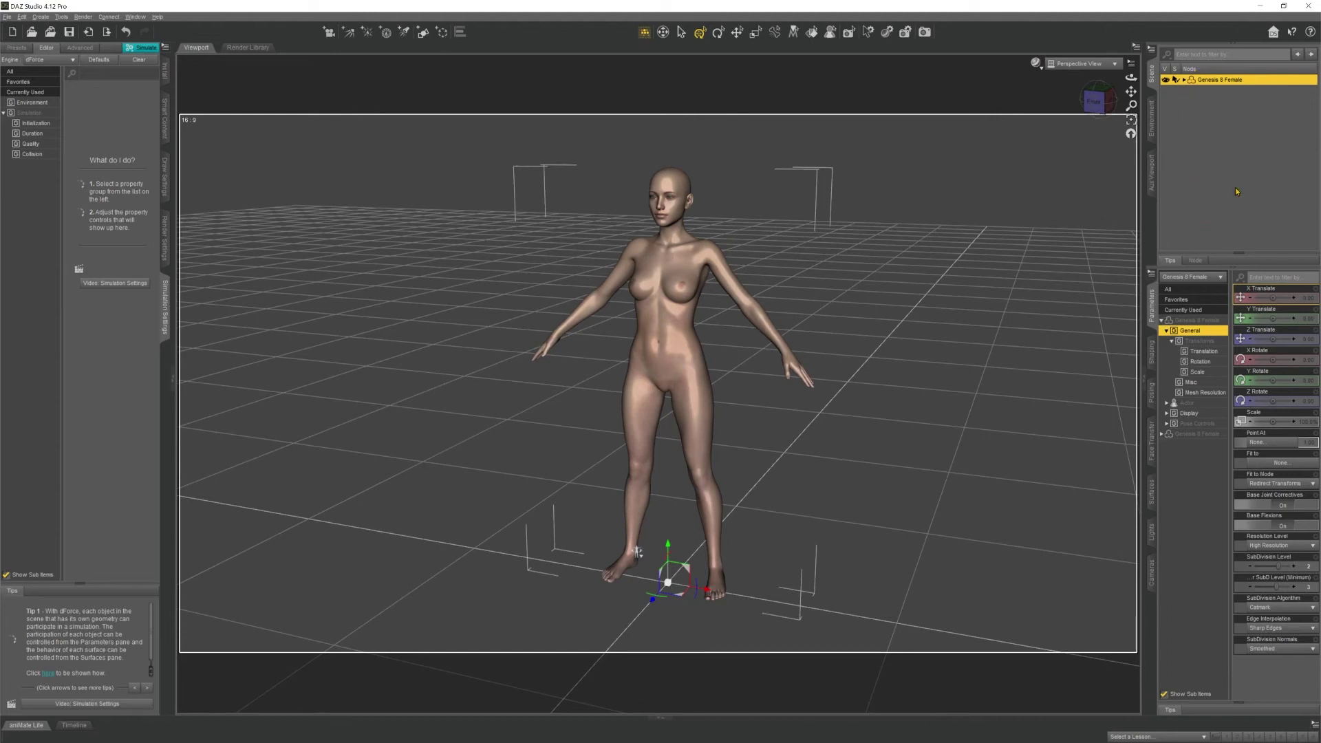
pyautogui.click(1166, 81)
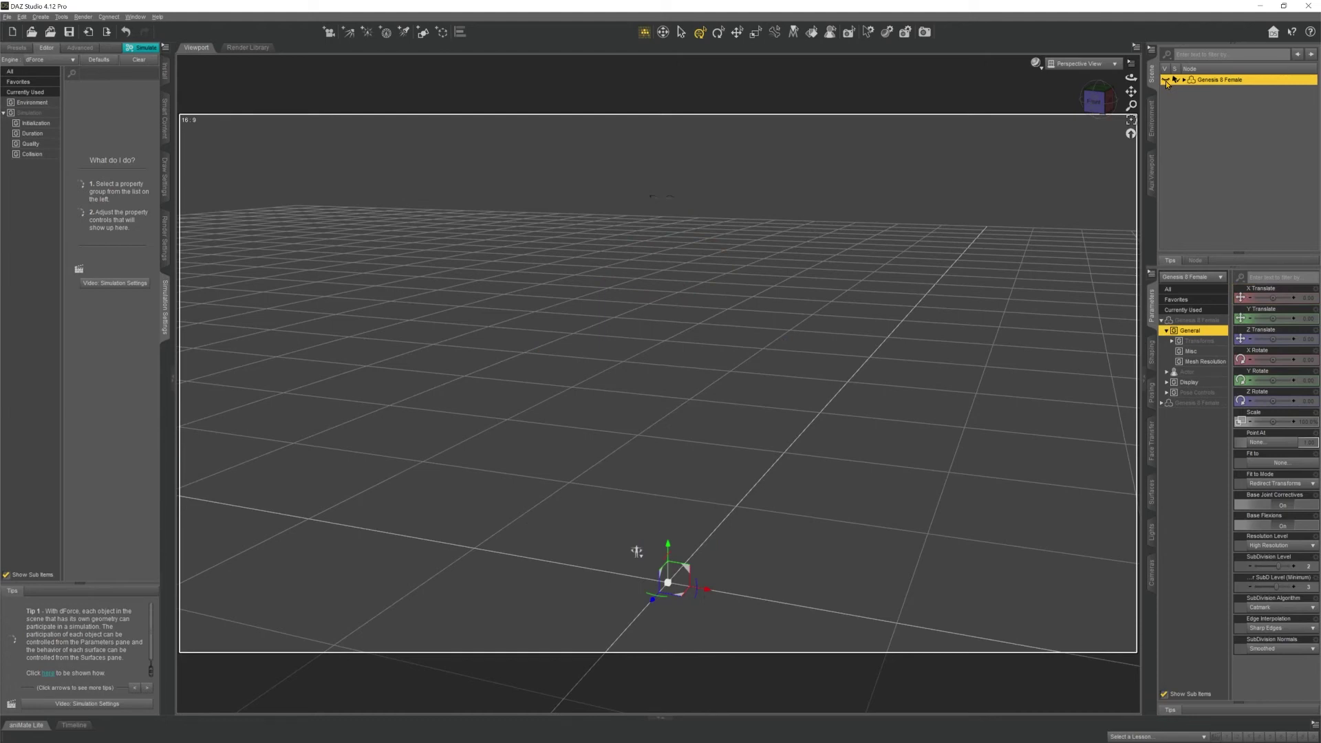
pyautogui.click(1165, 80)
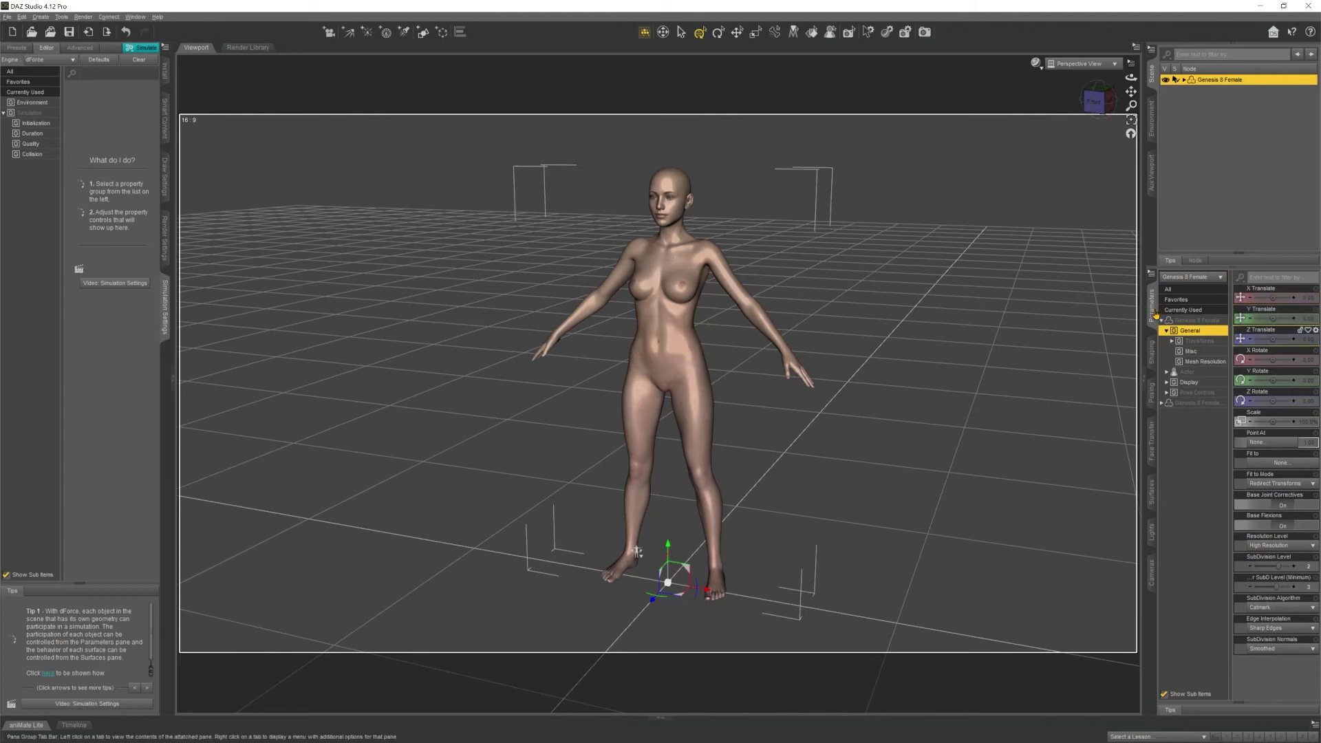
pyautogui.click(1197, 320)
pyautogui.click(1190, 331)
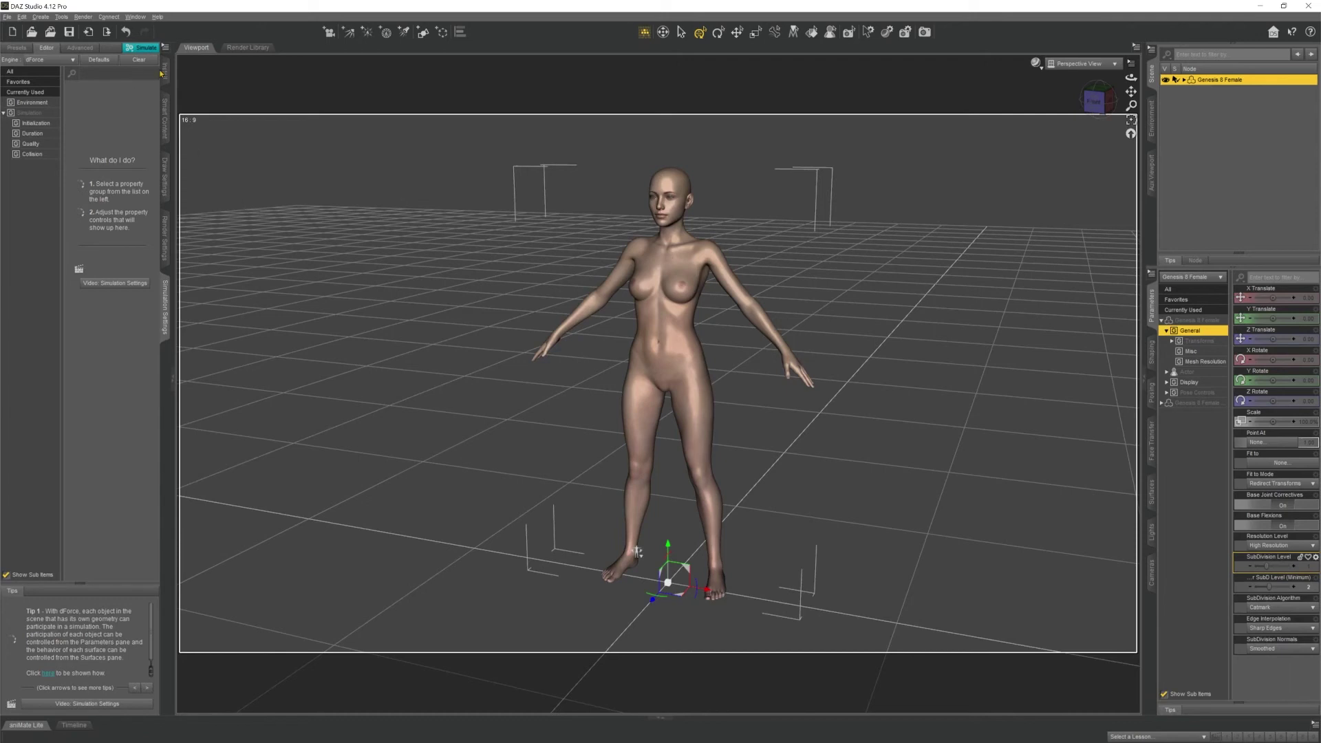
# Step: Start exporting the Genesis 8 Female figure as a Wavefront Object over the existing file daz test.obj
pyautogui.click(6, 18)
pyautogui.click(31, 139)
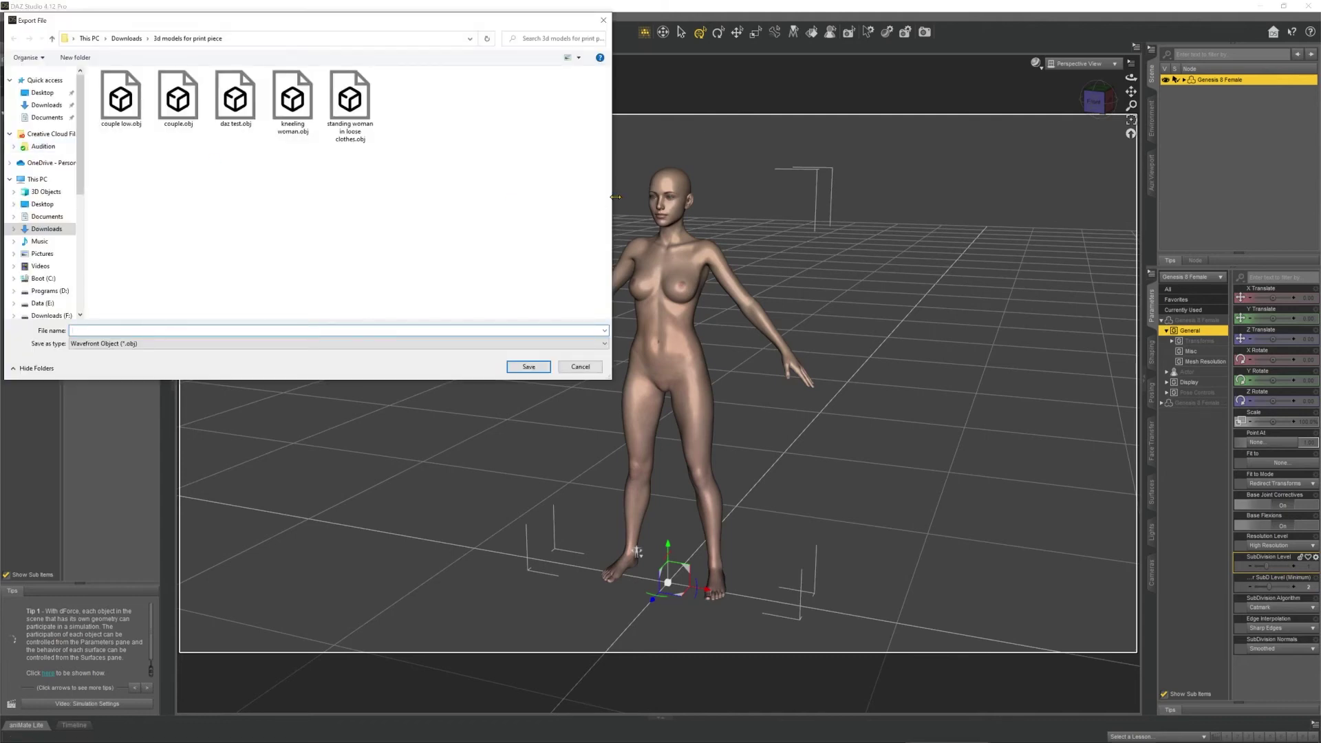
pyautogui.click(236, 93)
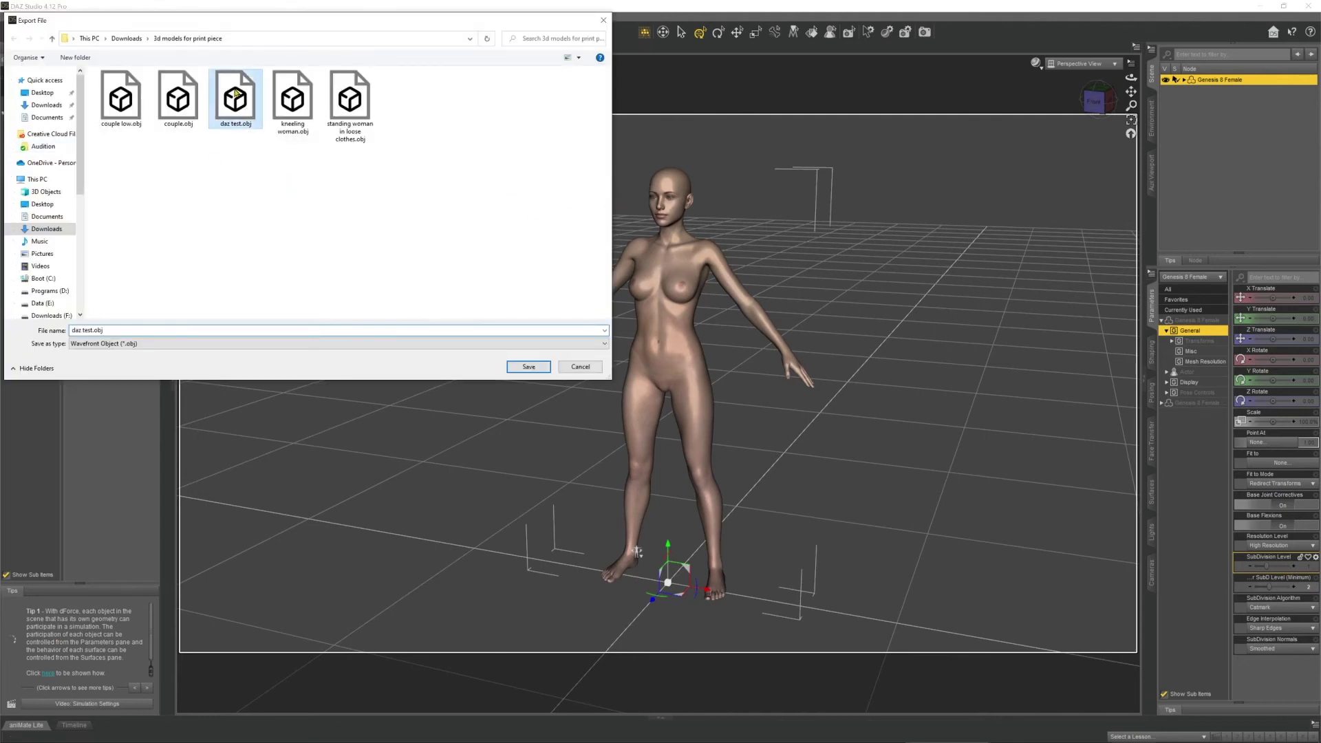
pyautogui.click(523, 367)
pyautogui.click(634, 383)
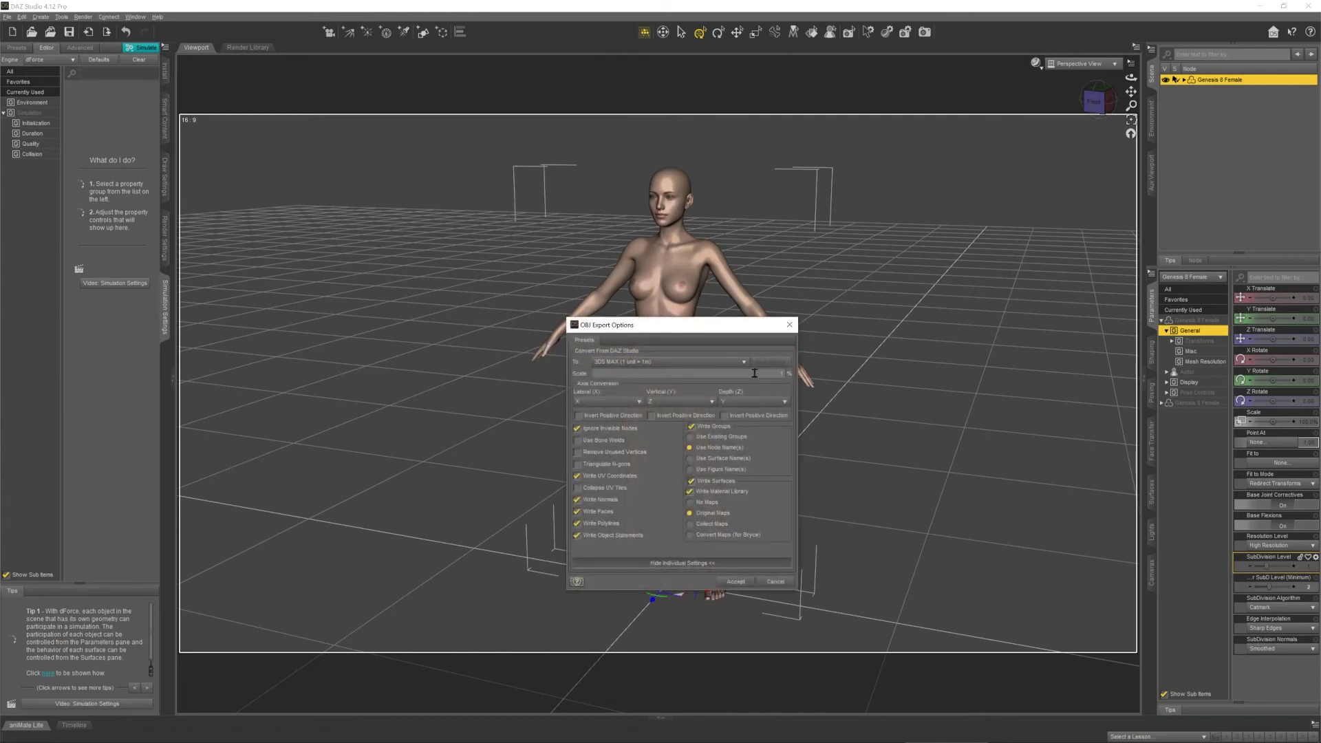
# Step: Try the Custom preset with a new scale percentage in the OBJ export options, and cancel the export
pyautogui.click(640, 362)
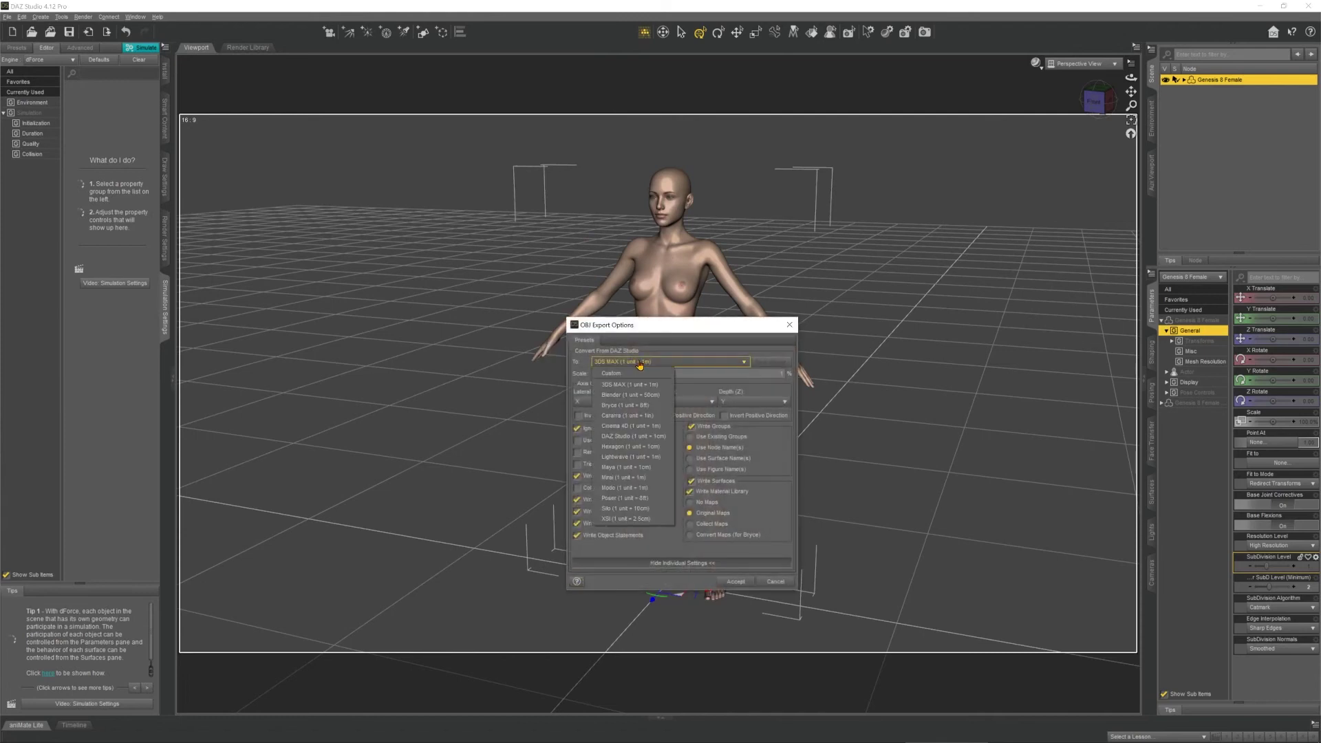
pyautogui.click(611, 373)
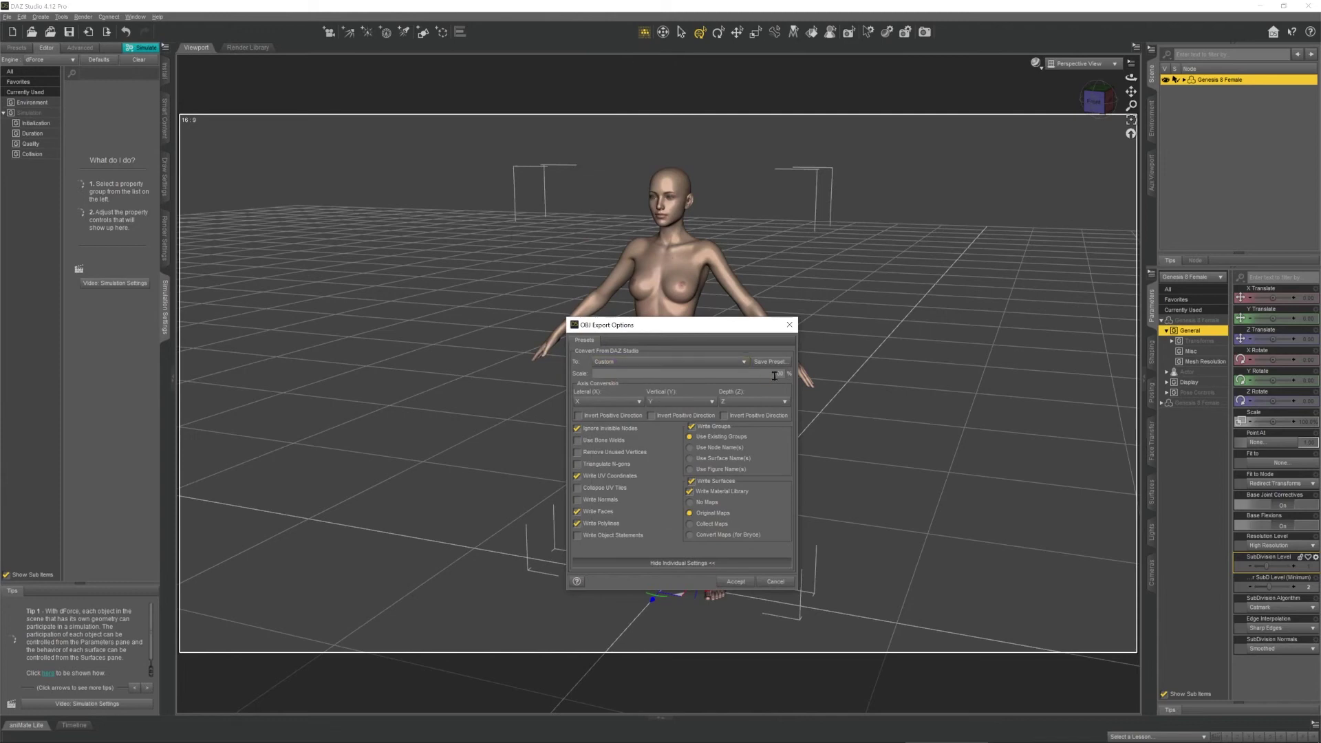
pyautogui.moveTo(760, 371); pyautogui.dragTo(836, 380)
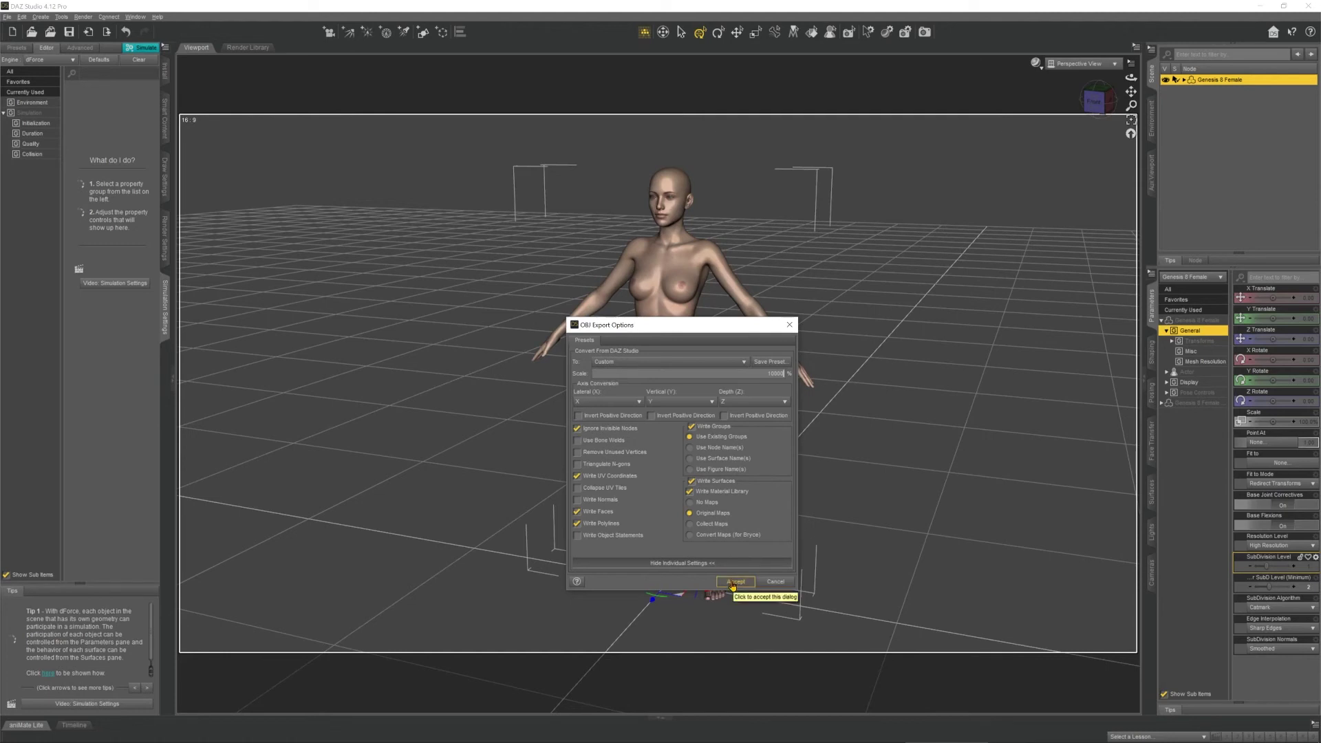
pyautogui.click(776, 582)
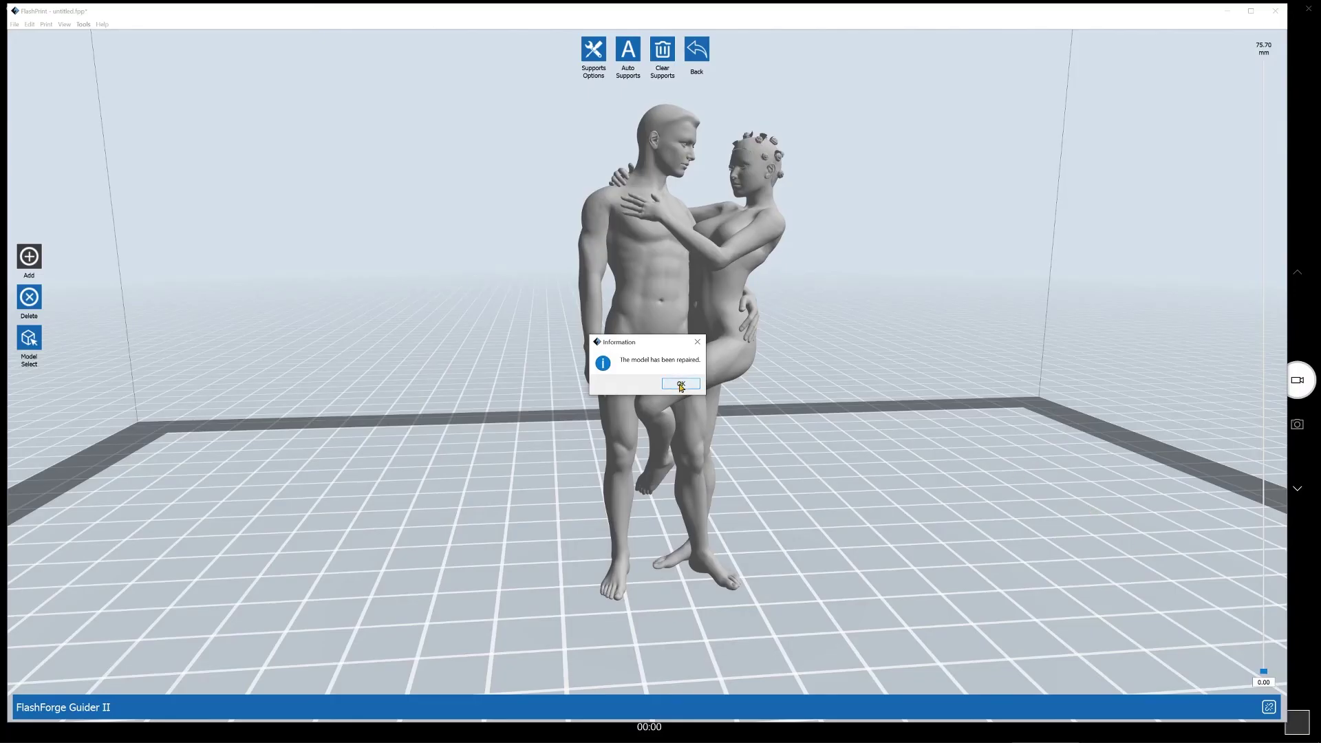
# Step: In FlashPrint, acknowledge the model repair, keep the supports type as Linear and generate automatic supports for the couple
pyautogui.click(680, 386)
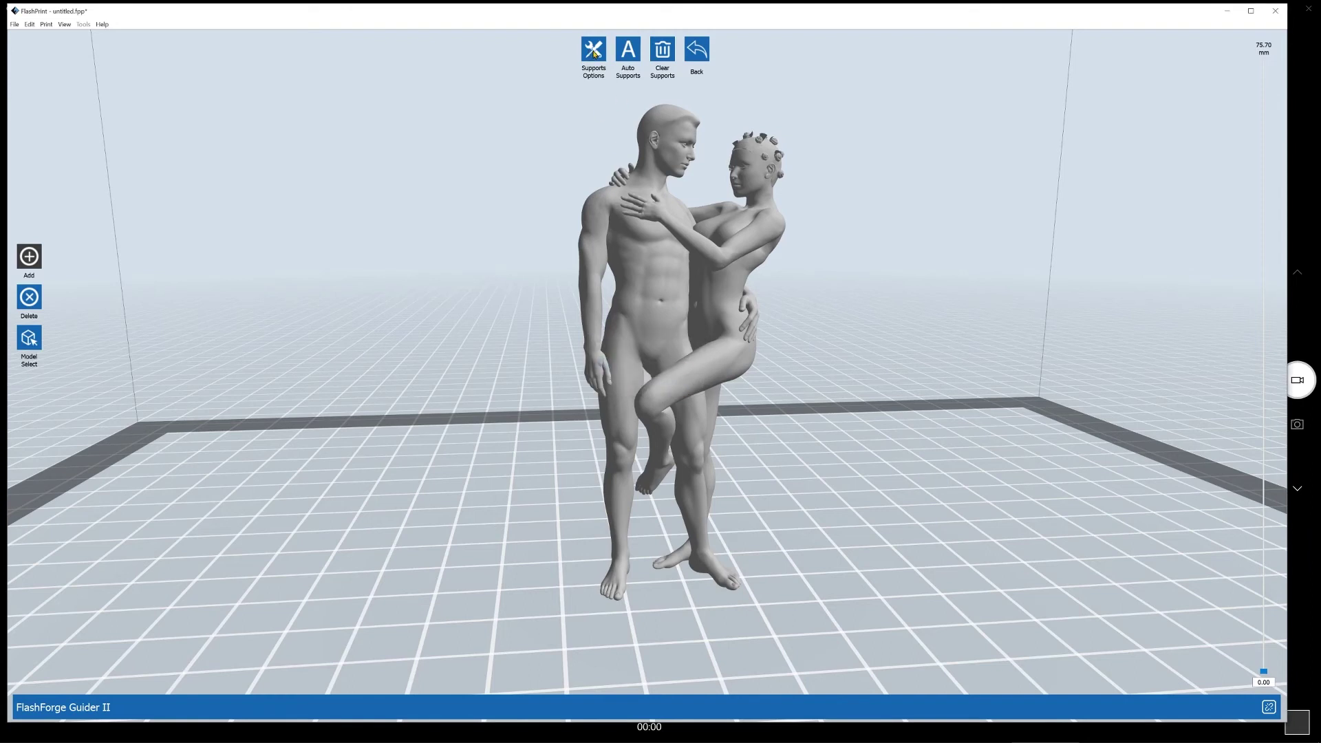
pyautogui.click(632, 52)
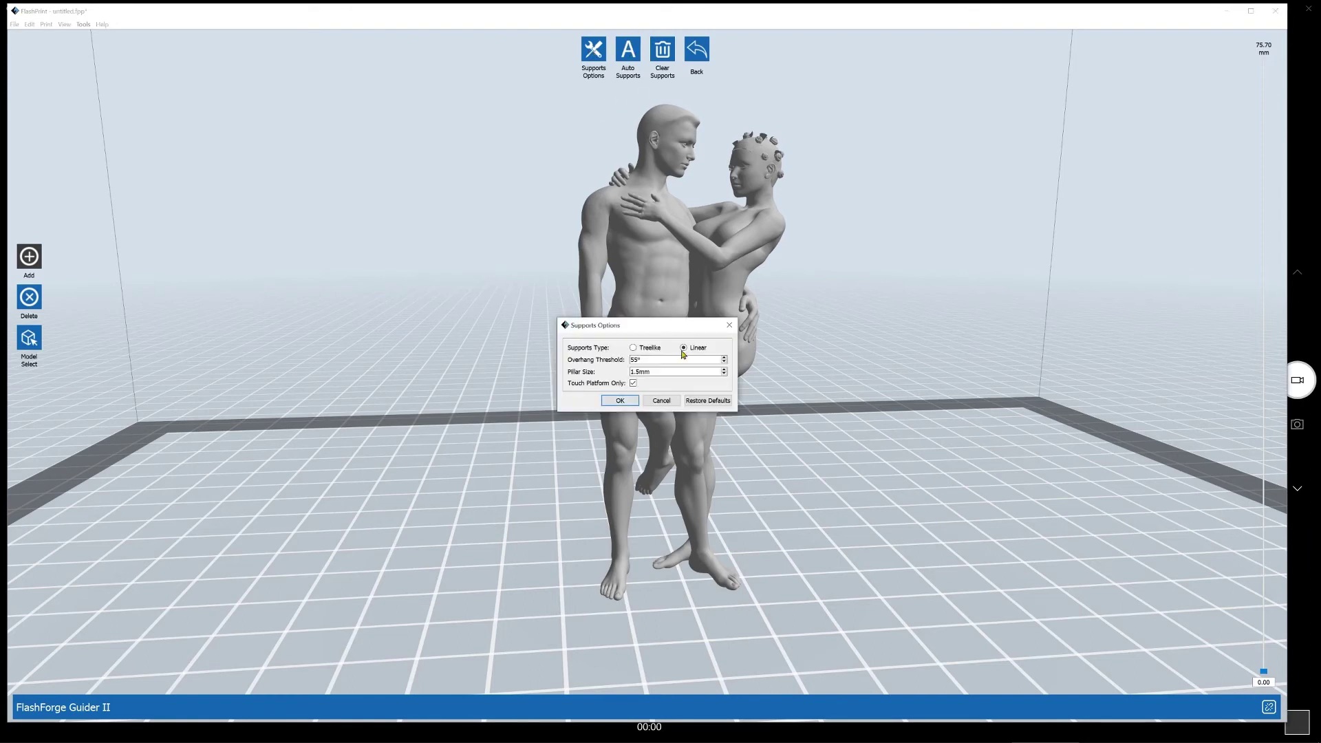
pyautogui.click(622, 406)
pyautogui.click(629, 53)
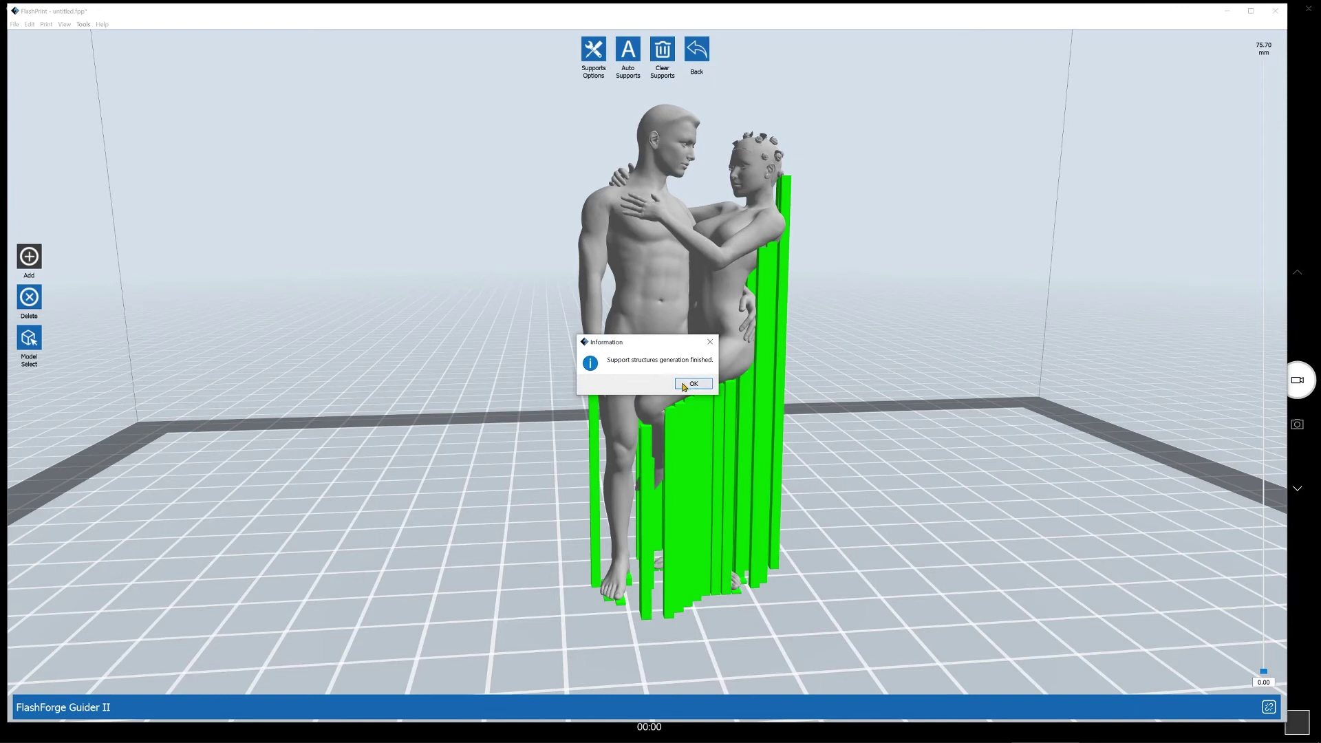
pyautogui.click(693, 387)
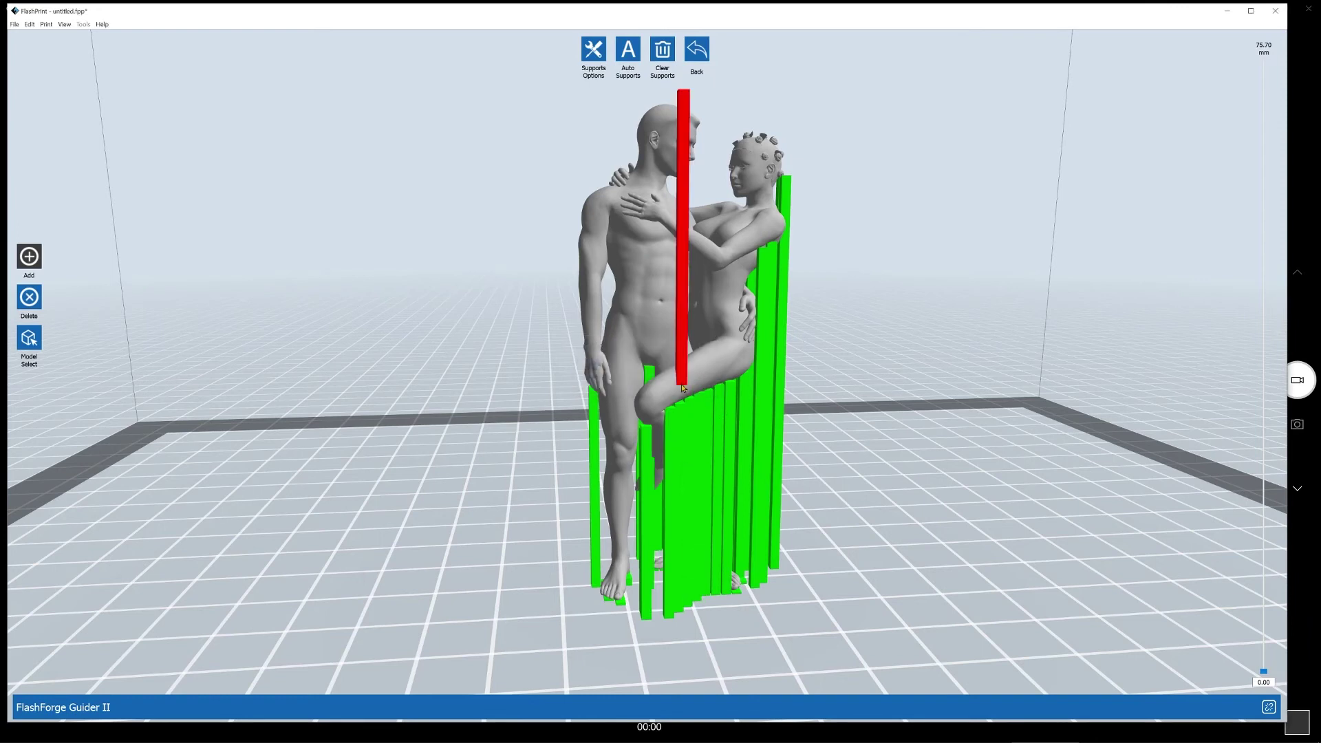
pyautogui.moveTo(727, 412)
pyautogui.mouseDown()
pyautogui.moveTo(660, 412)
pyautogui.moveTo(719, 410)
pyautogui.mouseUp()
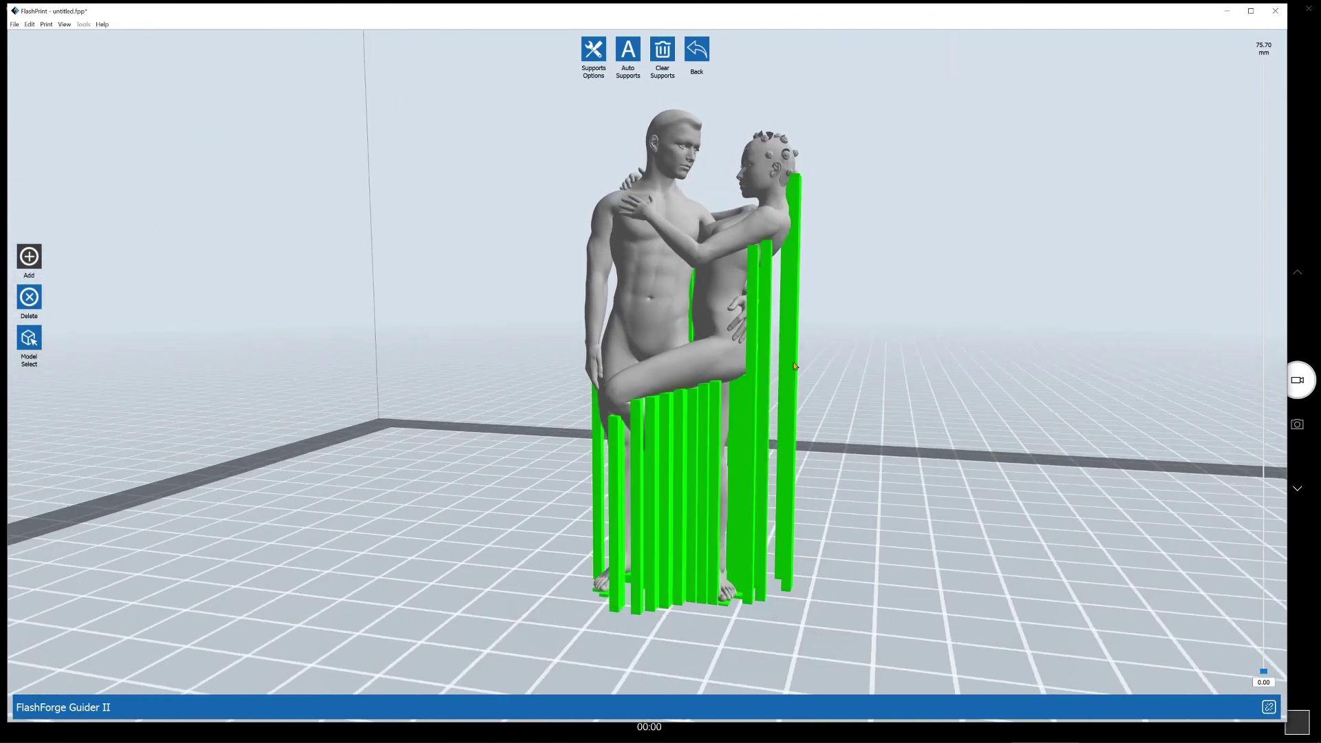
# Step: Examine the linear supports beneath the woman's leg, arm and head from several angles
pyautogui.scroll(5, 781, 260)
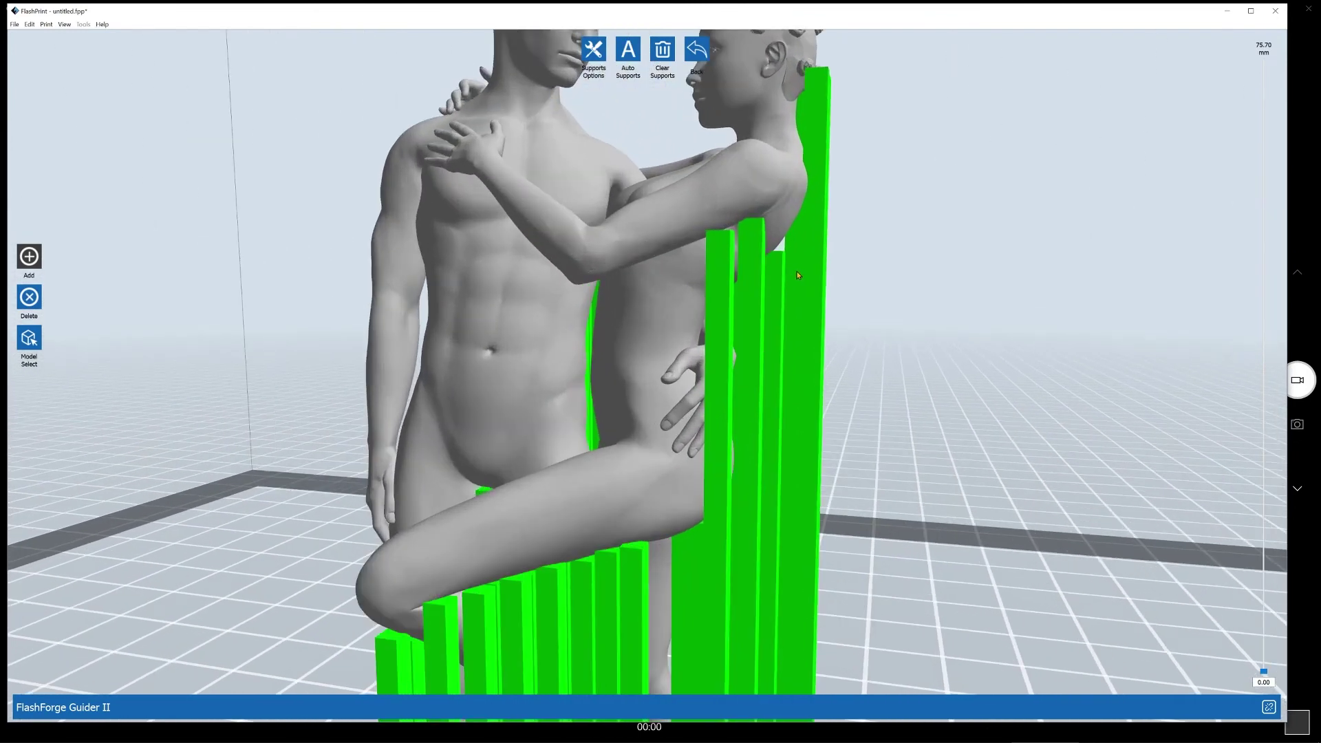
pyautogui.moveTo(772, 297); pyautogui.dragTo(818, 149)
pyautogui.scroll(3, 803, 129)
pyautogui.scroll(-5, 804, 130)
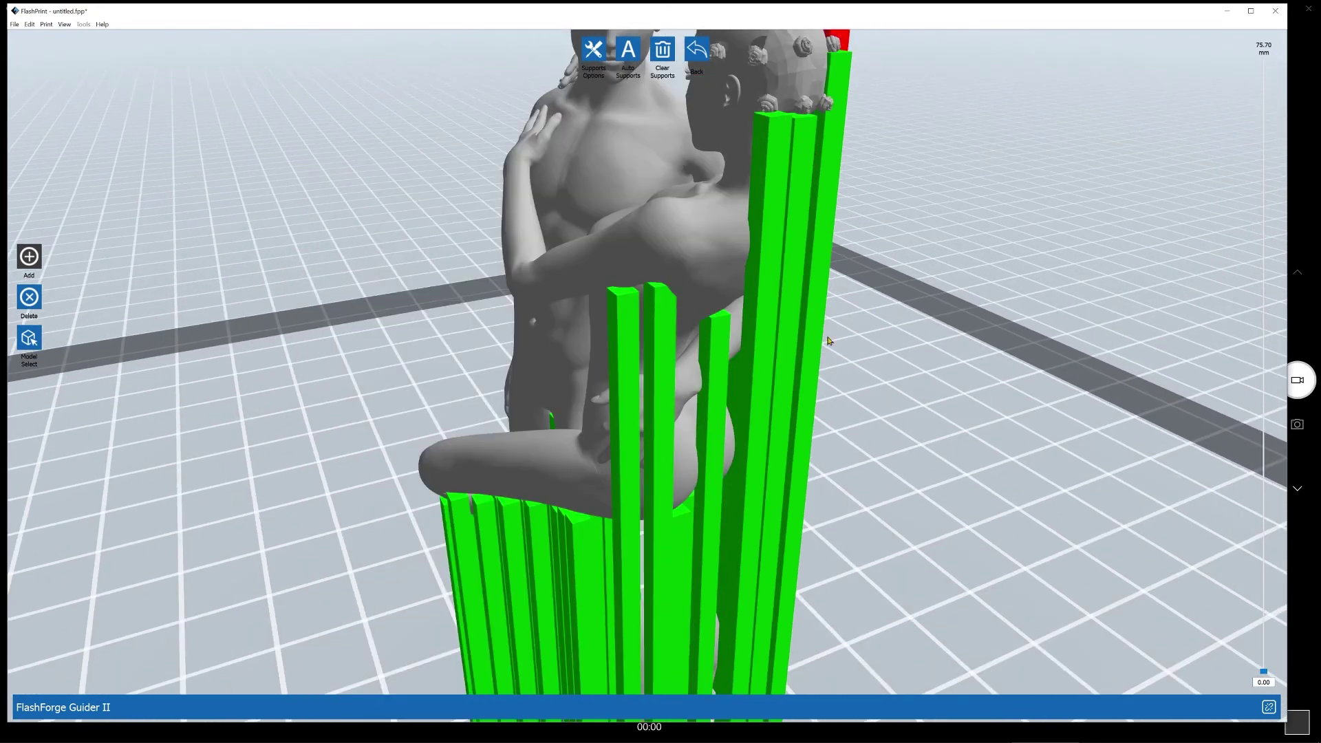
pyautogui.moveTo(780, 476); pyautogui.dragTo(781, 464, button='right')
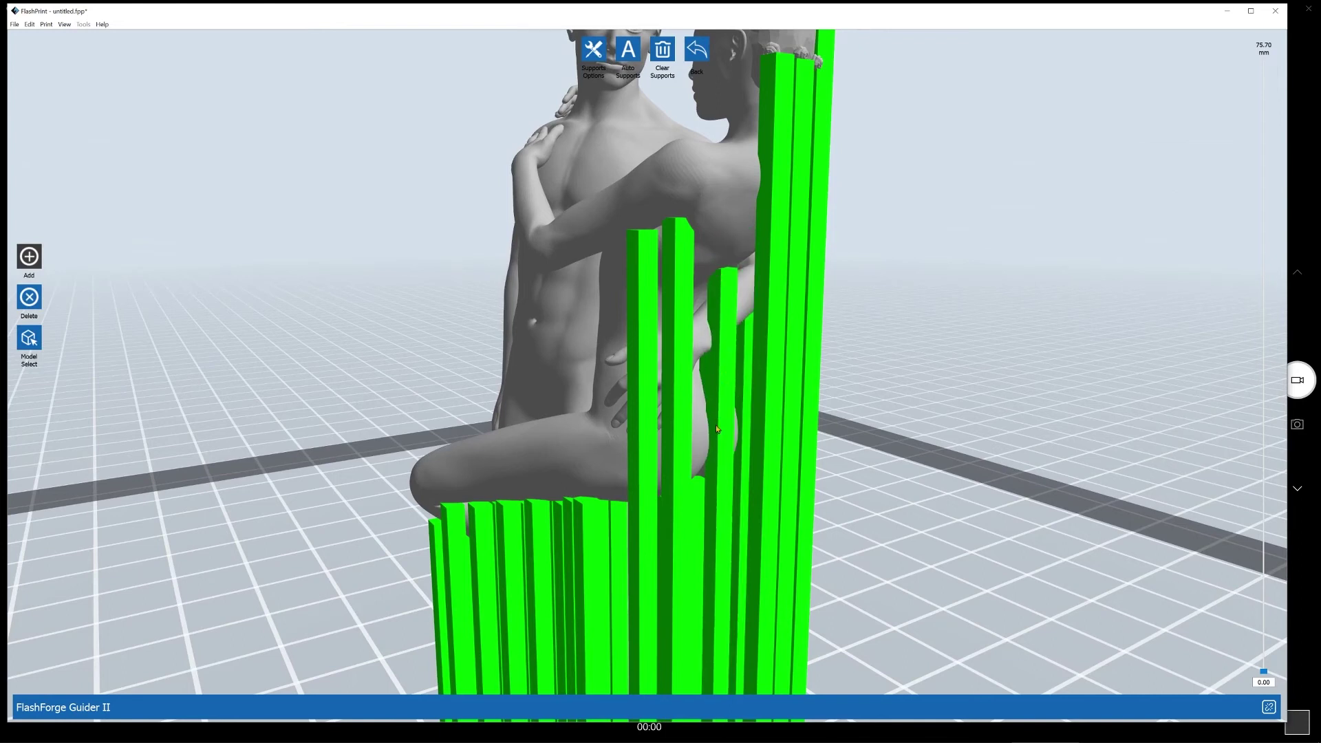
pyautogui.moveTo(714, 357); pyautogui.dragTo(761, 335, button='right')
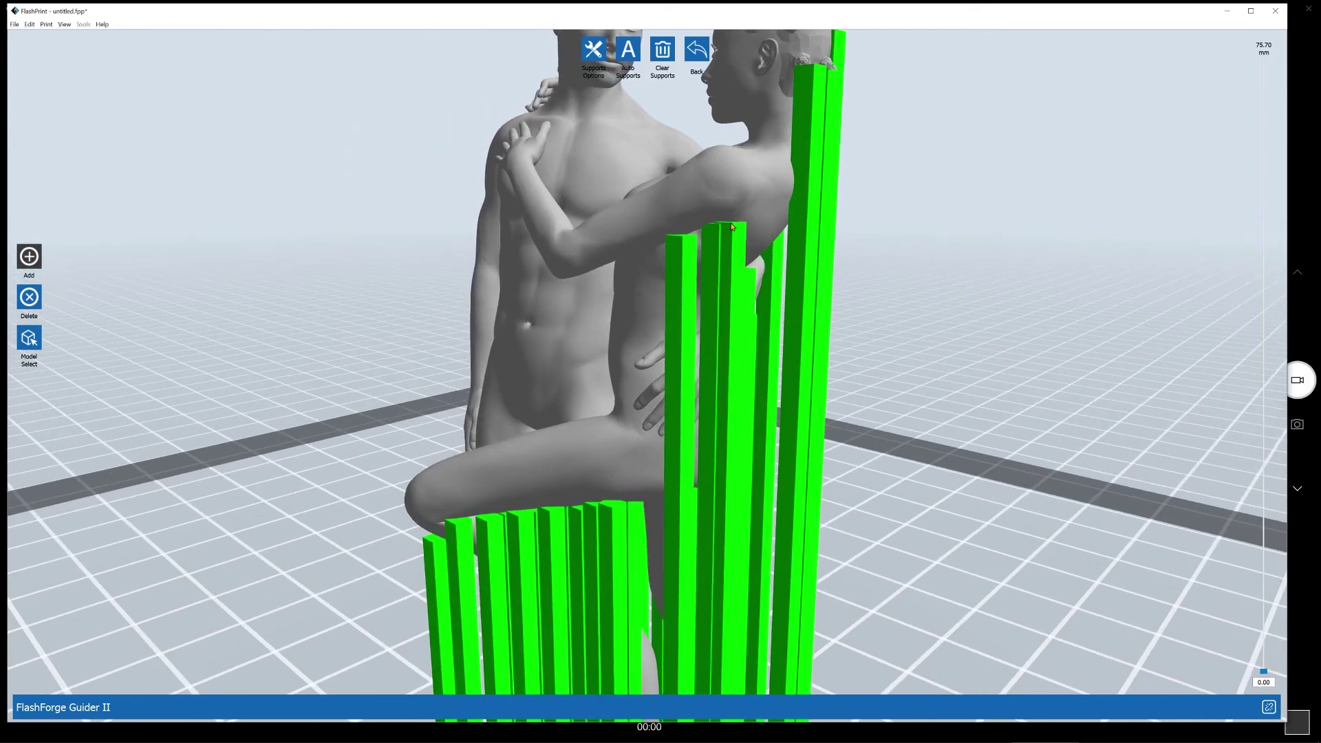
pyautogui.moveTo(758, 192); pyautogui.dragTo(773, 212, button='right')
# Step: Change the supports type to Treelike, deleting the existing linear supports, and generate automatic supports for the couple
pyautogui.click(591, 56)
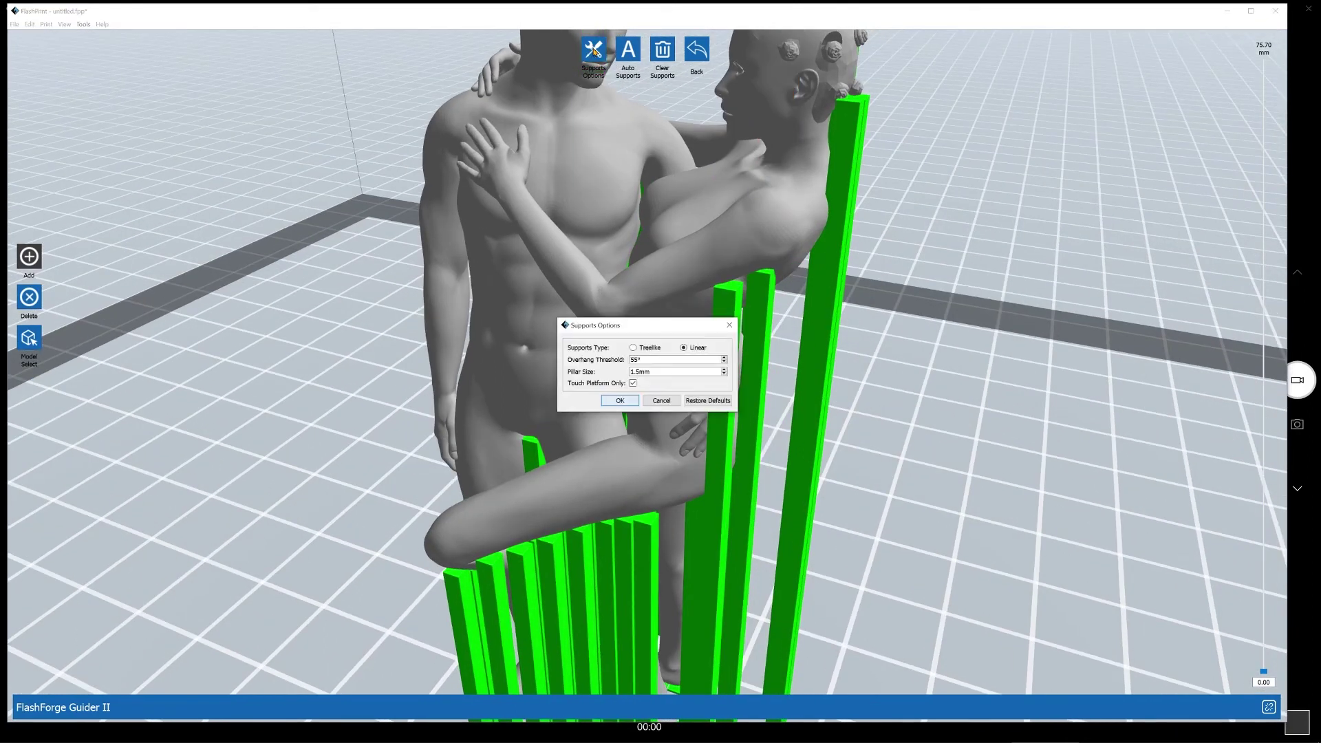
pyautogui.click(646, 351)
pyautogui.click(619, 424)
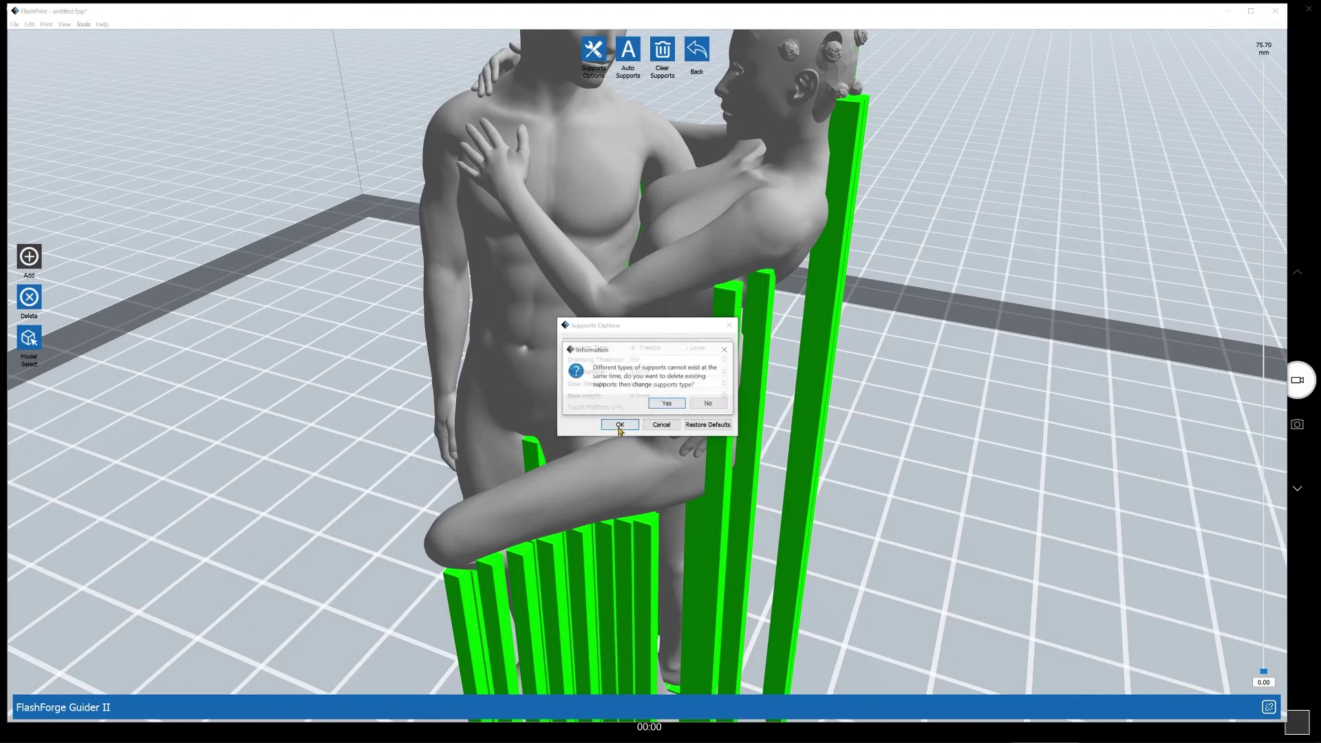
pyautogui.click(675, 404)
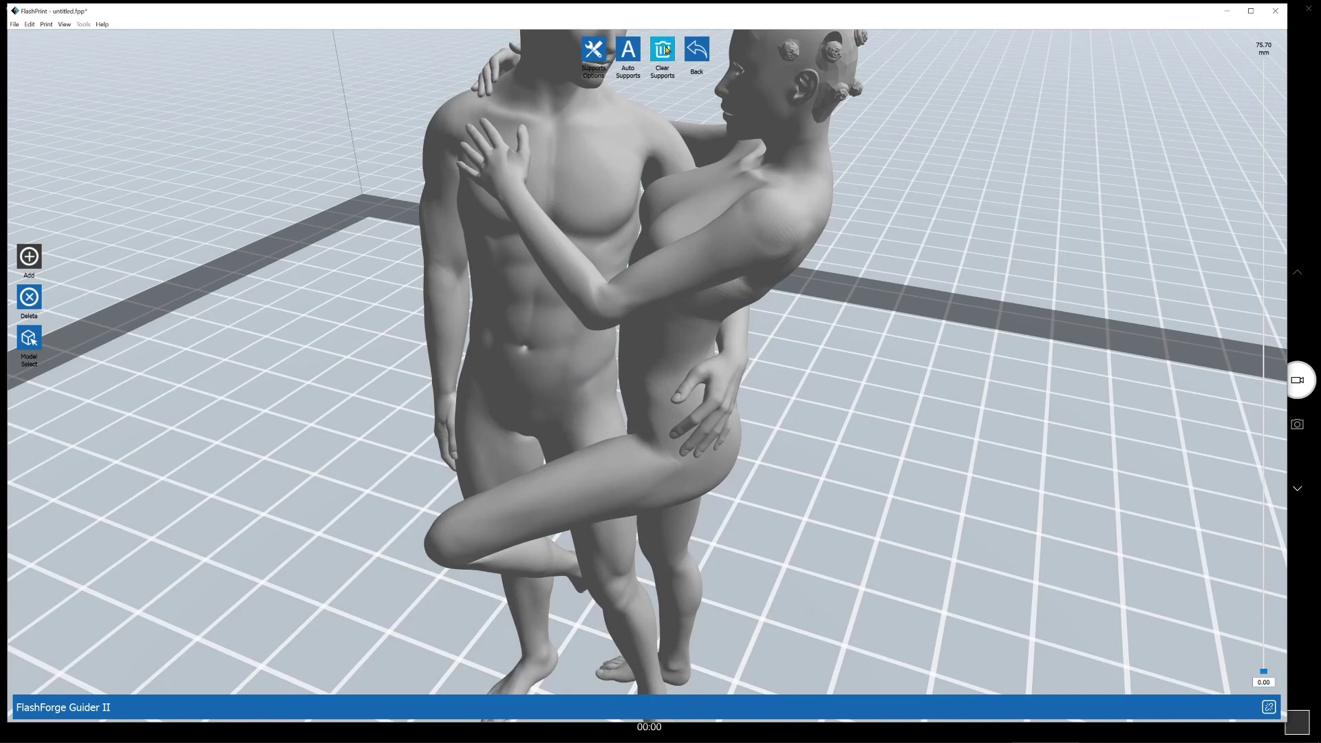
pyautogui.click(629, 49)
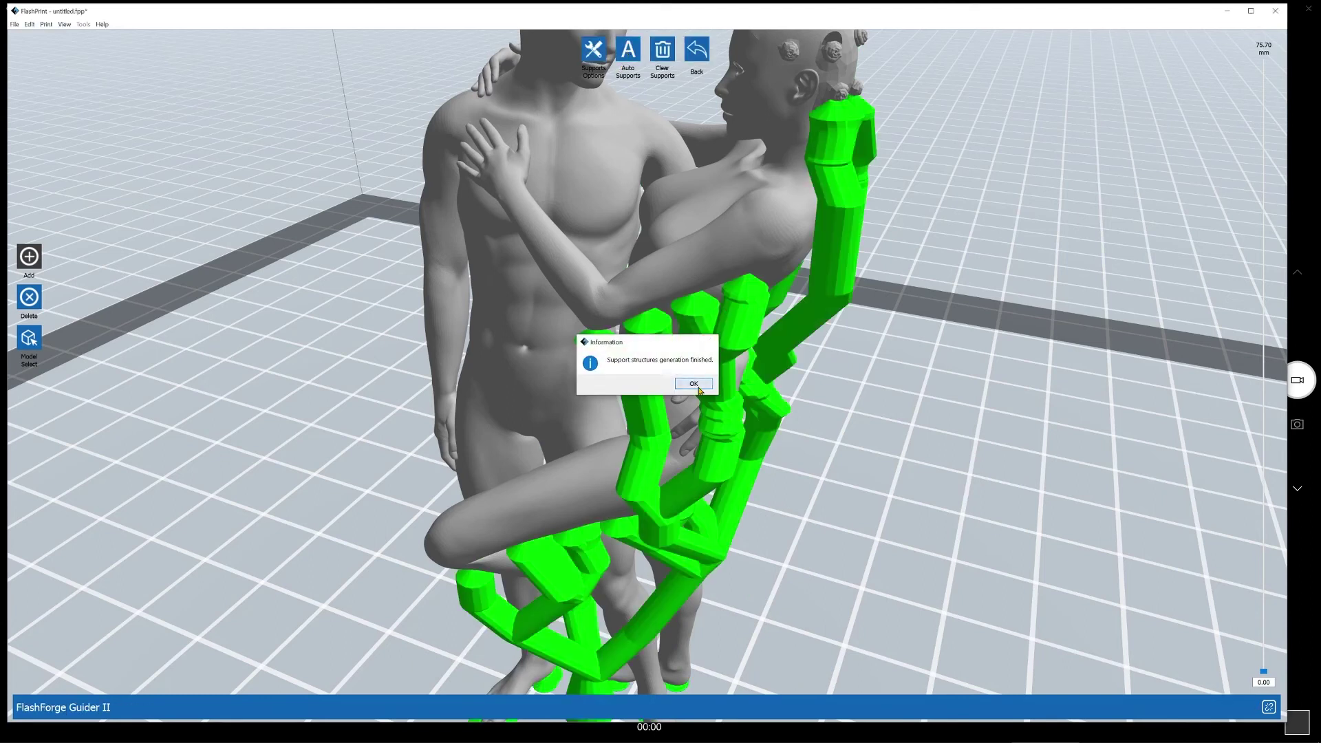
pyautogui.click(694, 384)
# Step: Inspect the treelike supports around the couple from several sides and leave support editing
pyautogui.scroll(-6, 785, 379)
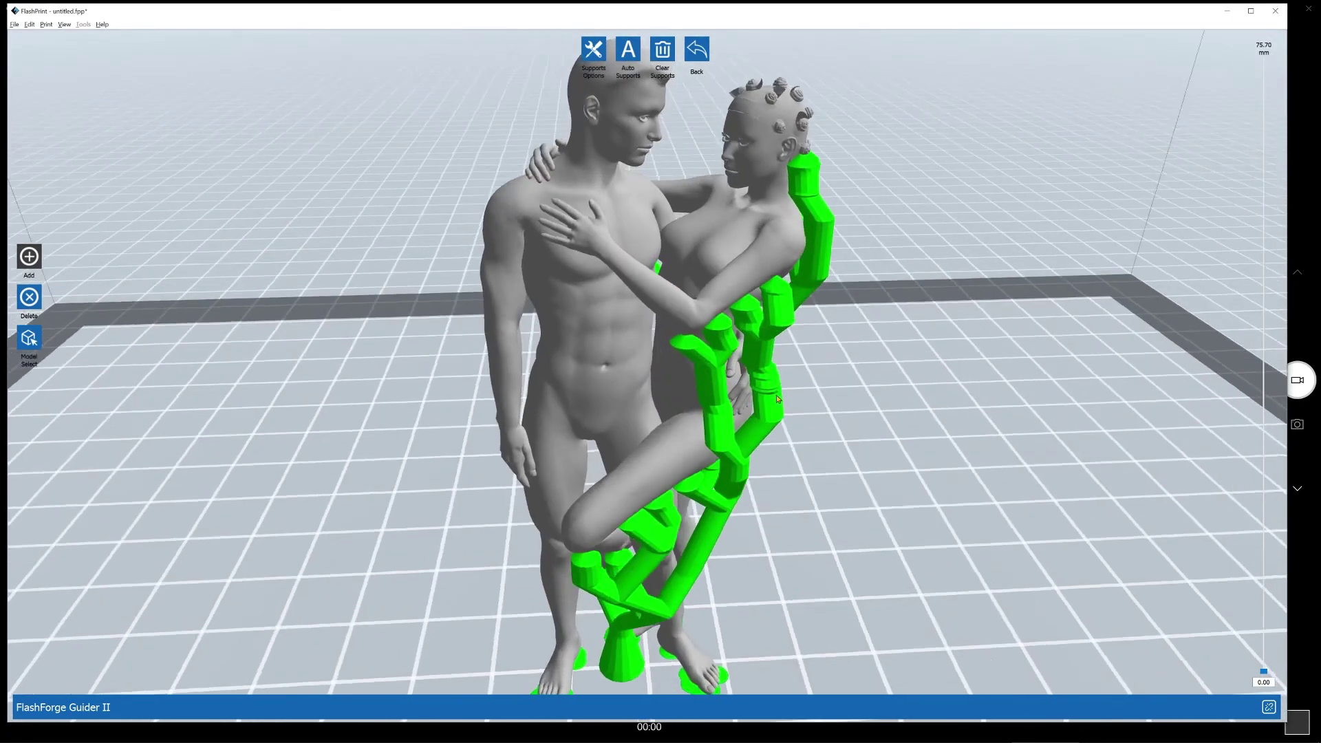
pyautogui.moveTo(777, 395); pyautogui.dragTo(836, 405, button='right')
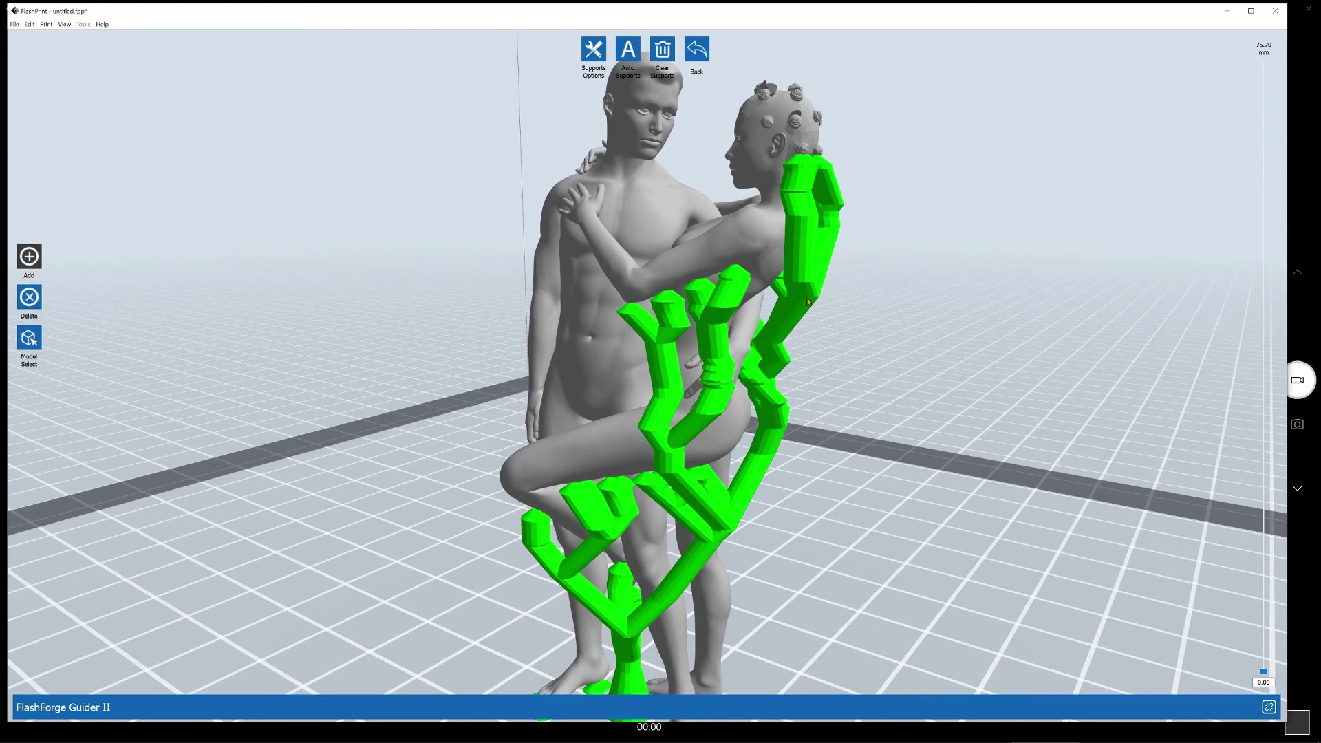
pyautogui.moveTo(682, 330); pyautogui.dragTo(771, 516, button='right')
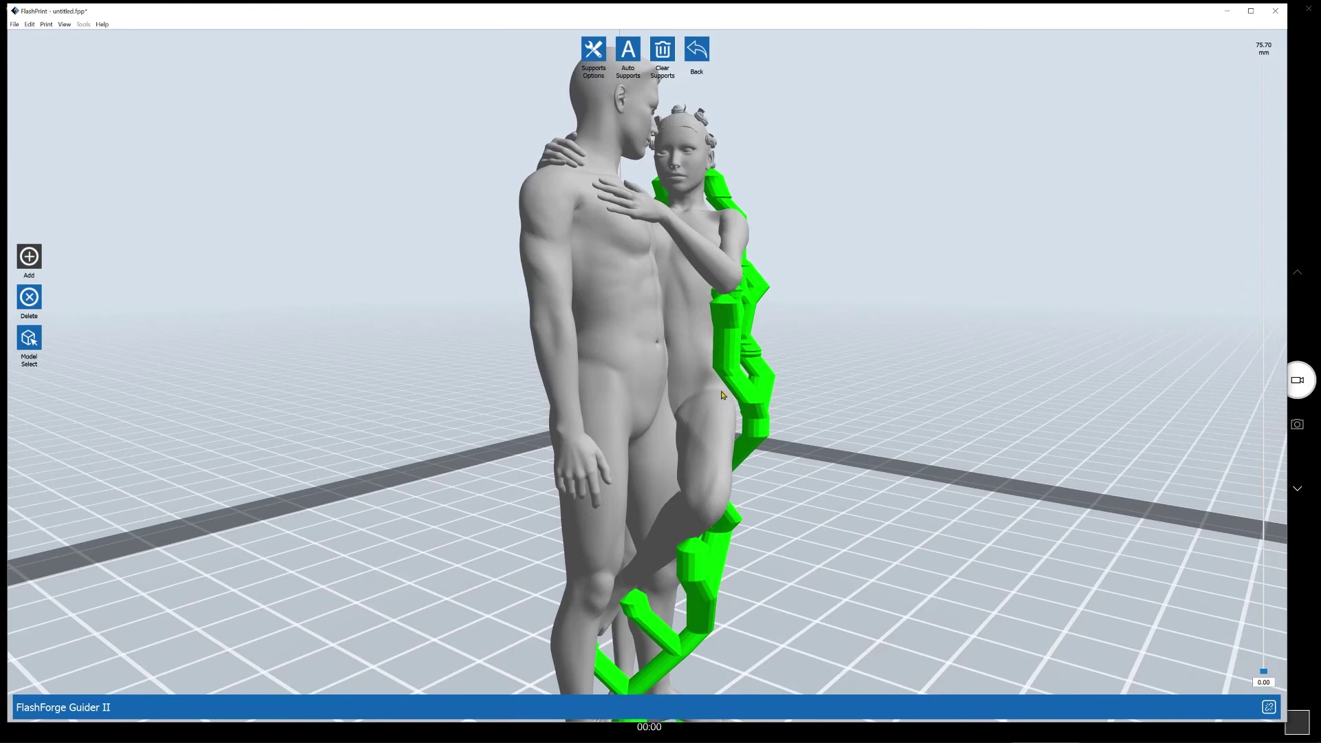
pyautogui.moveTo(800, 417); pyautogui.dragTo(757, 422, button='right')
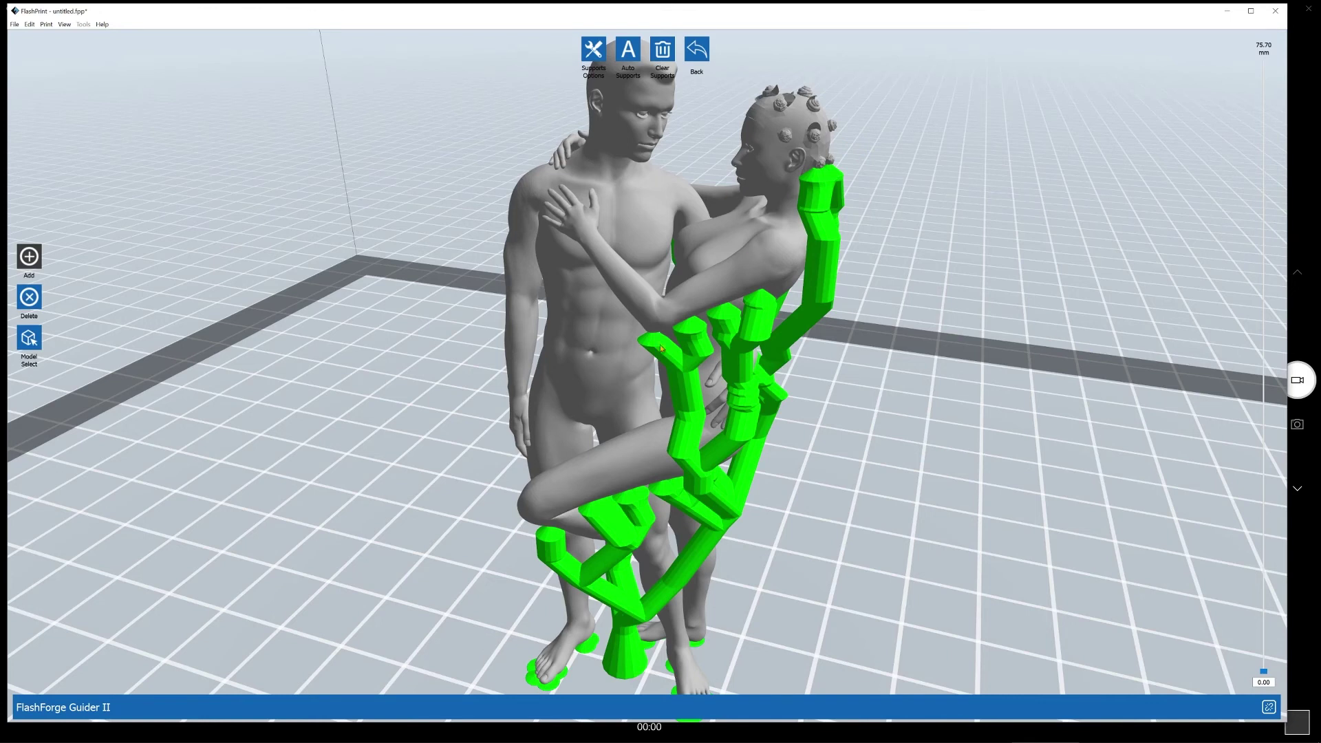
pyautogui.click(697, 50)
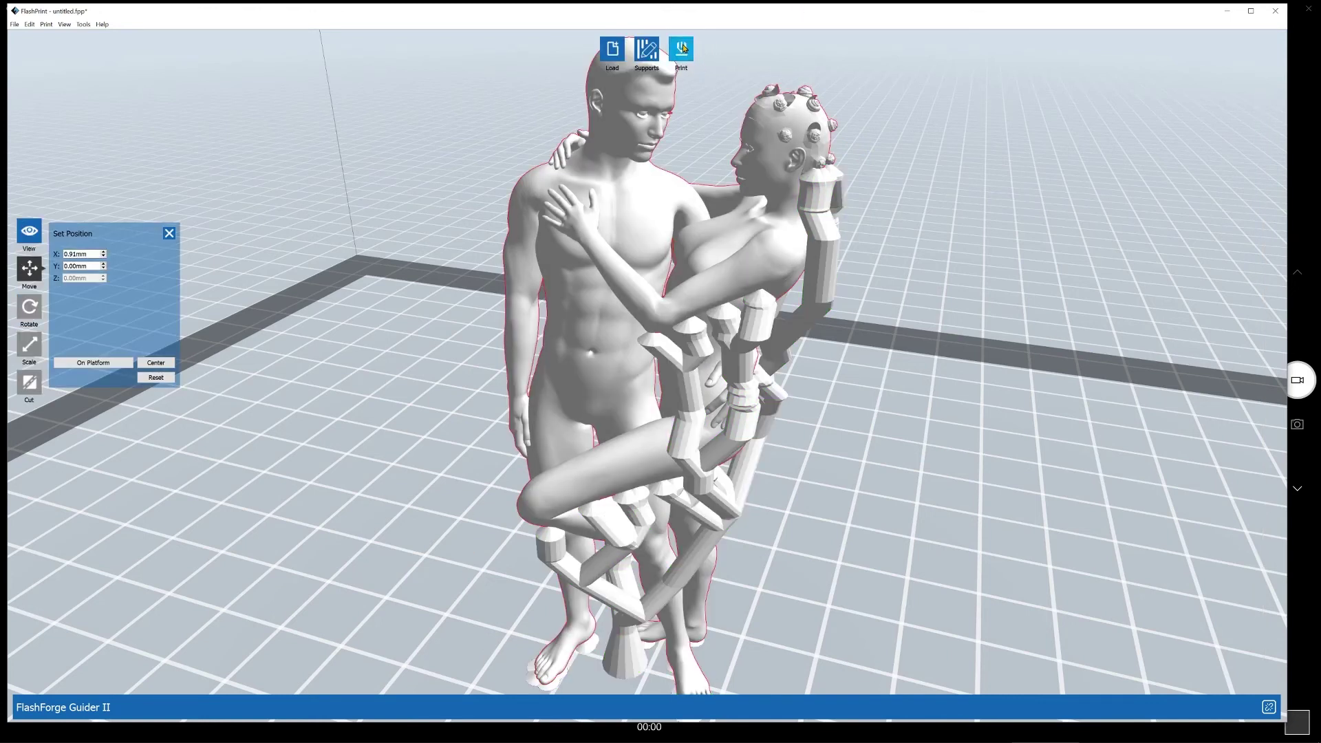
# Step: Cancel the expert-mode print settings and change the print preferences so the simpler print settings are used instead
pyautogui.click(682, 49)
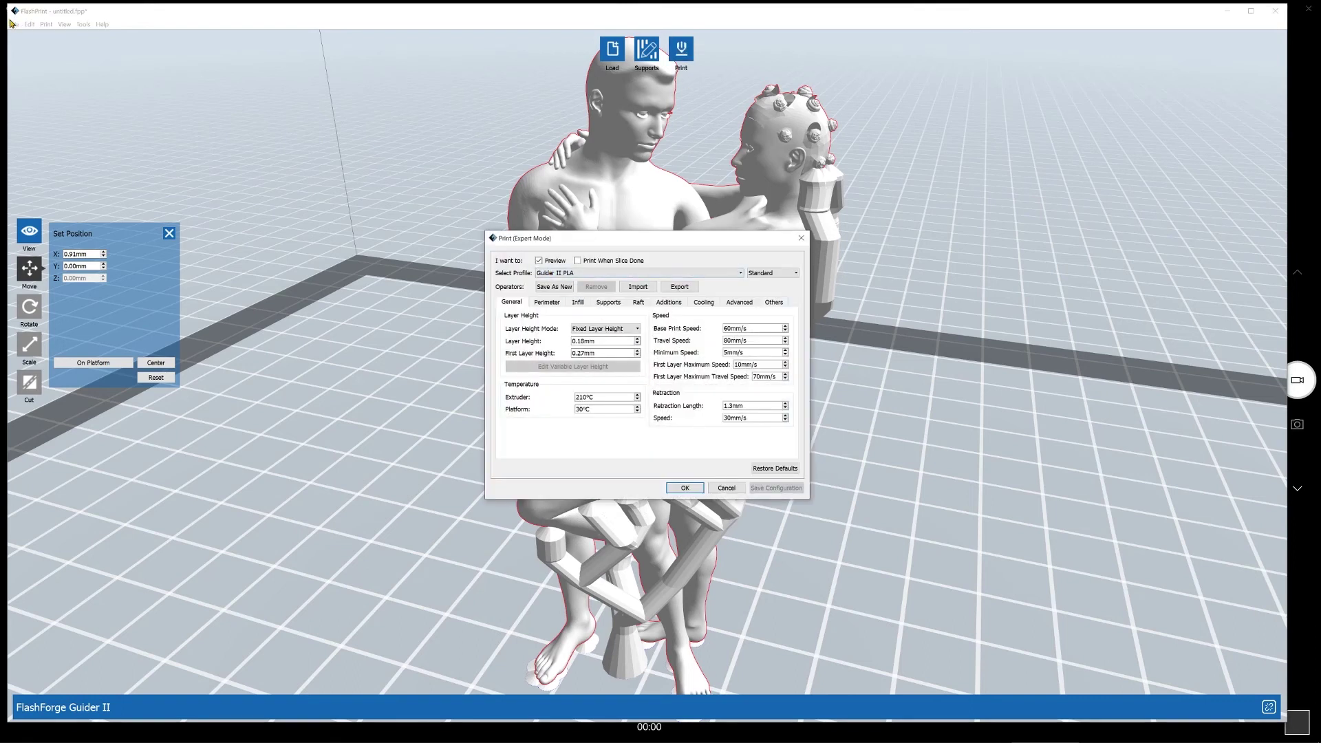
pyautogui.click(727, 488)
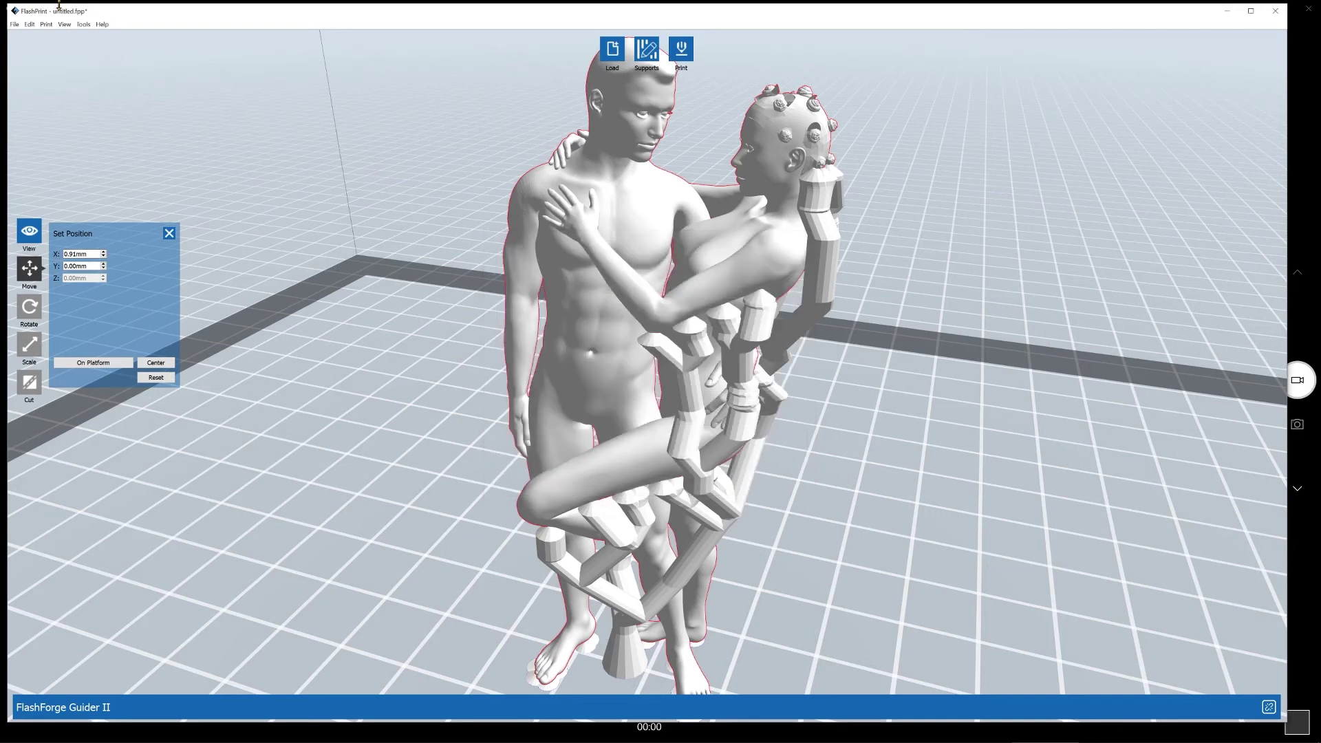
pyautogui.click(14, 24)
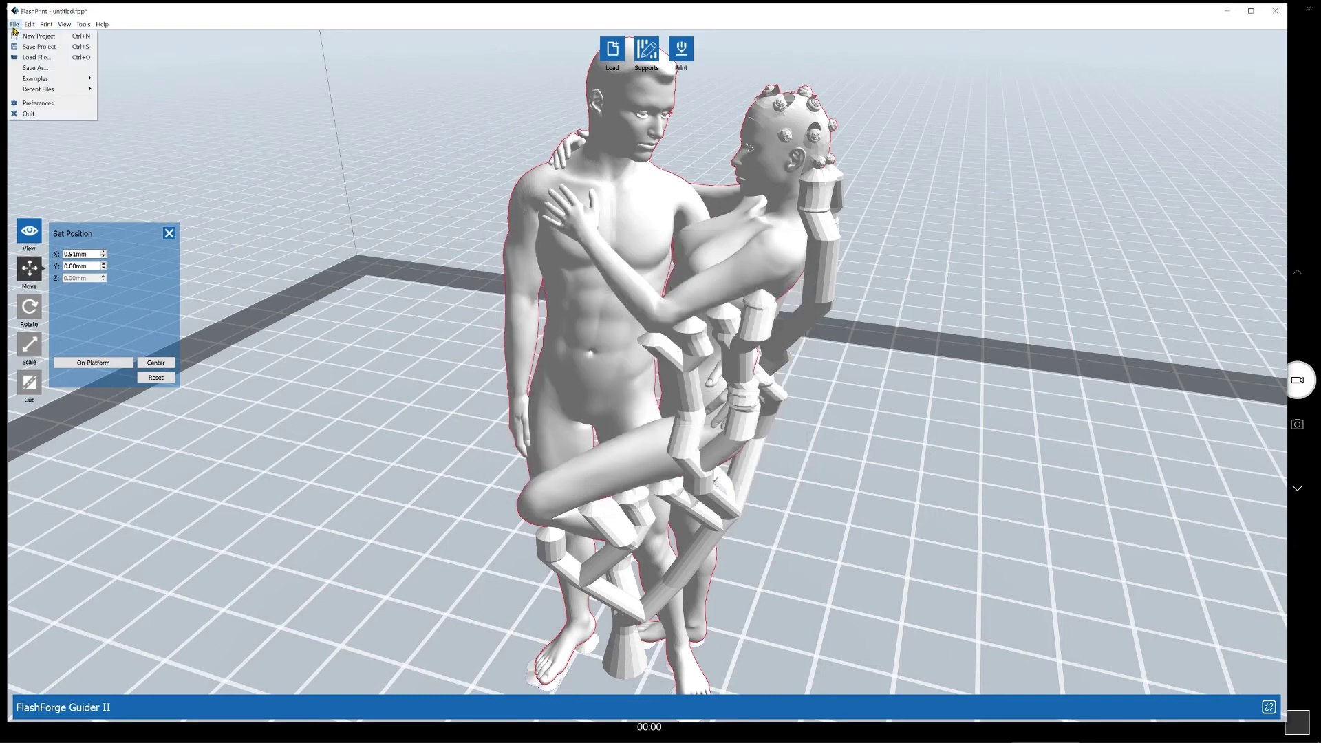
pyautogui.click(42, 103)
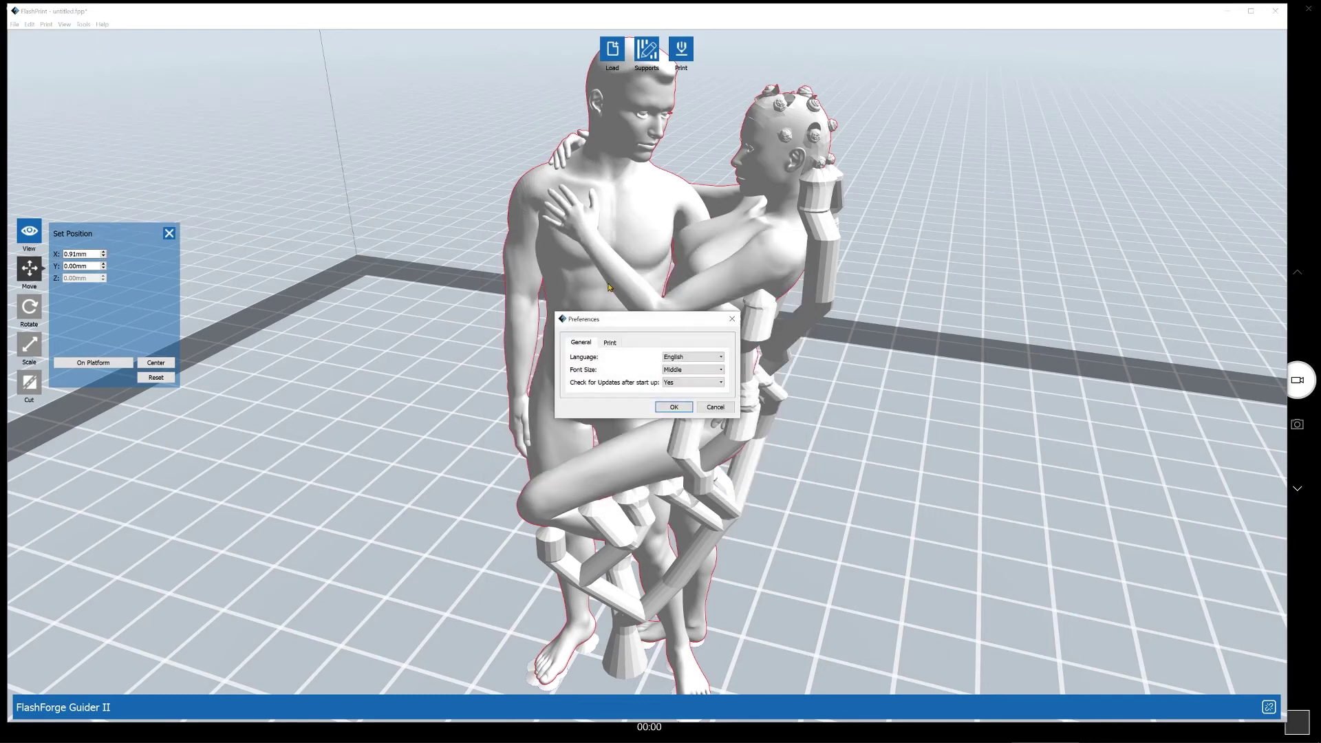
pyautogui.click(612, 344)
pyautogui.click(696, 370)
pyautogui.click(691, 386)
pyautogui.click(673, 407)
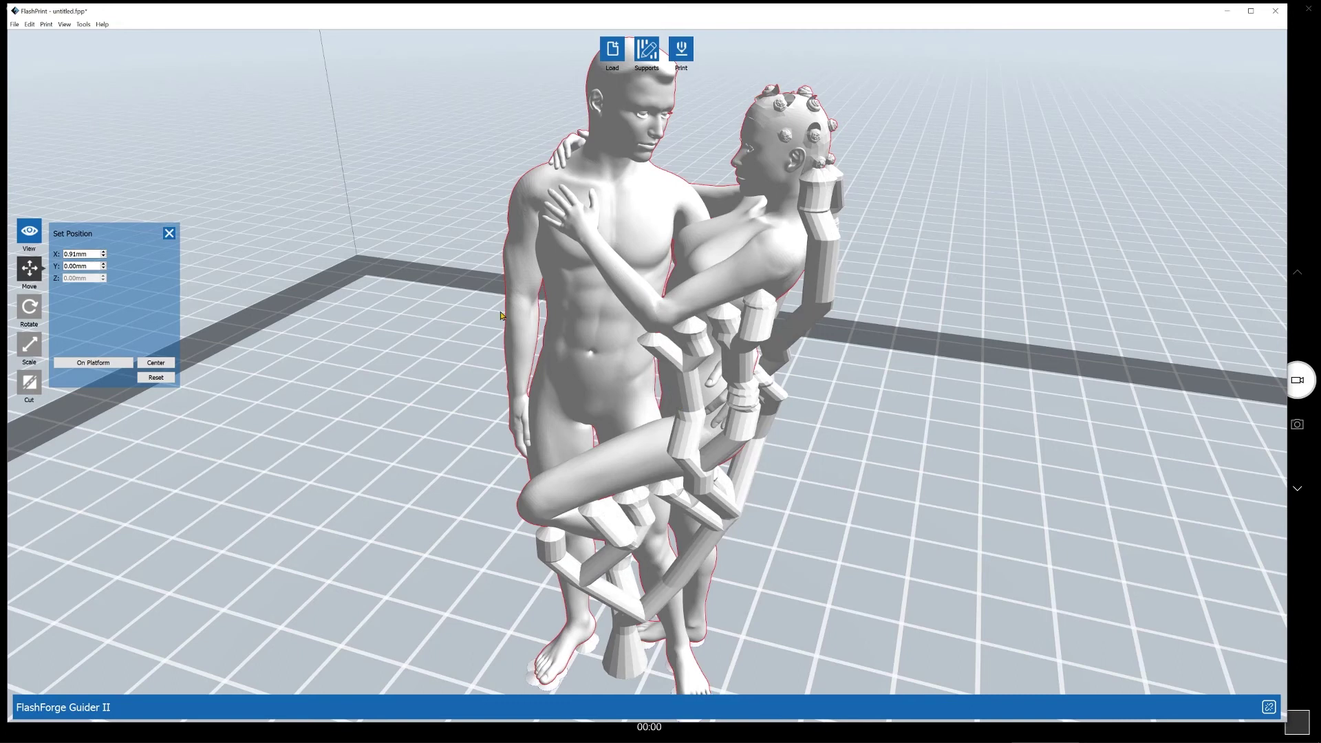
# Step: Slice the couple in PLA at Low (Faster) resolution with supports and raft enabled, and inspect the layered preview
pyautogui.click(681, 50)
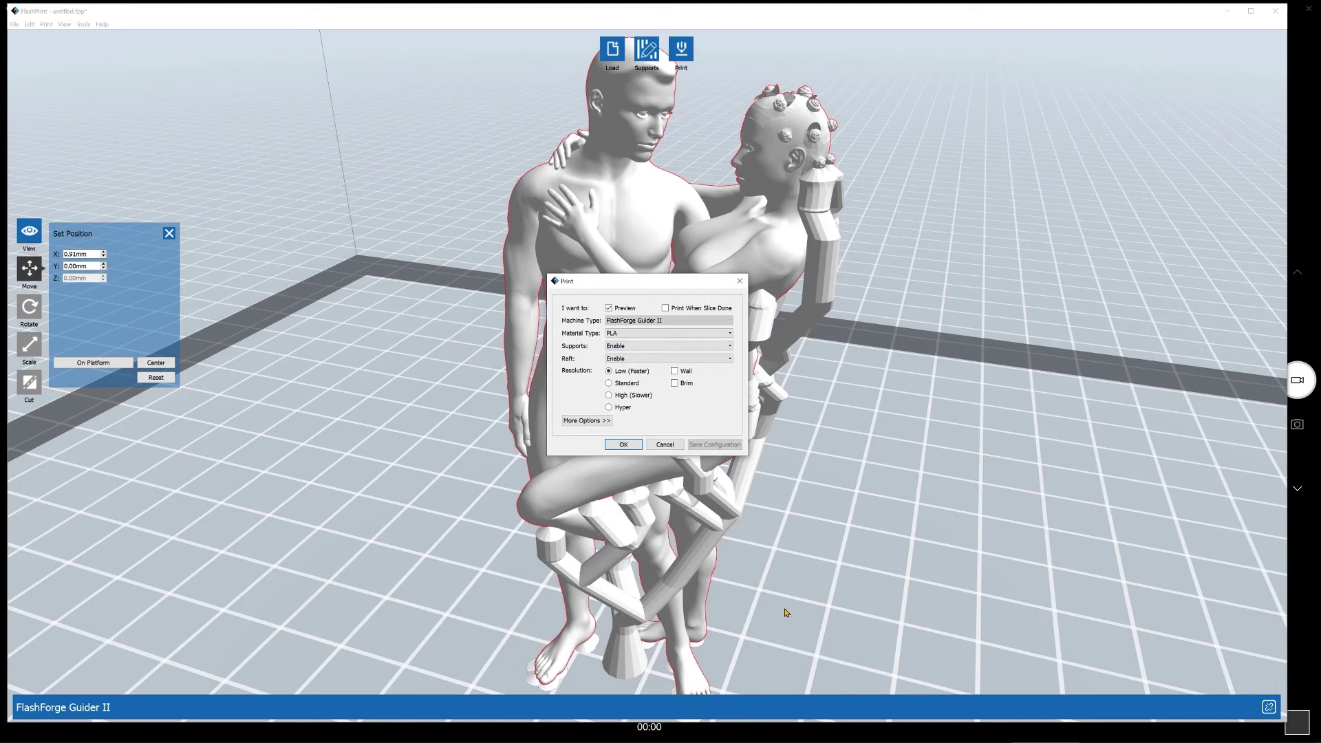
pyautogui.click(623, 444)
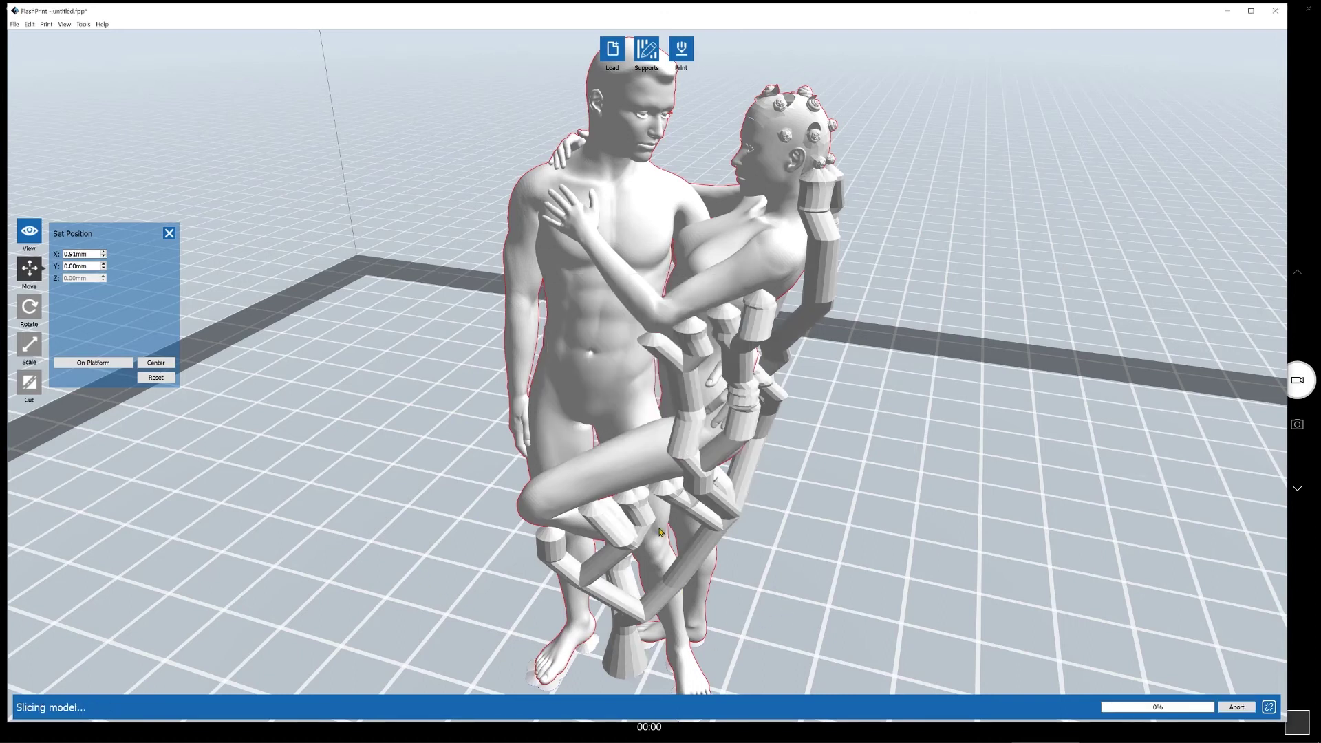
pyautogui.moveTo(669, 552); pyautogui.dragTo(690, 399, button='middle')
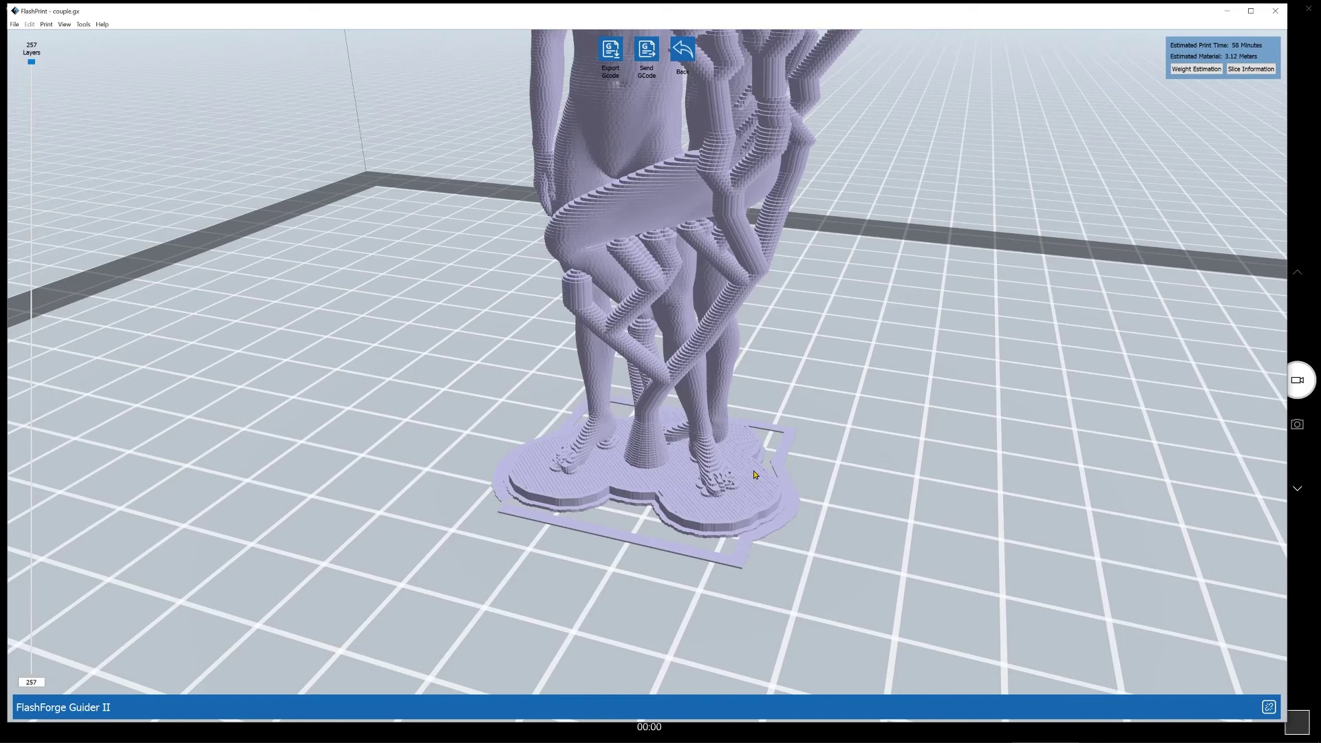
pyautogui.scroll(8, 708, 451)
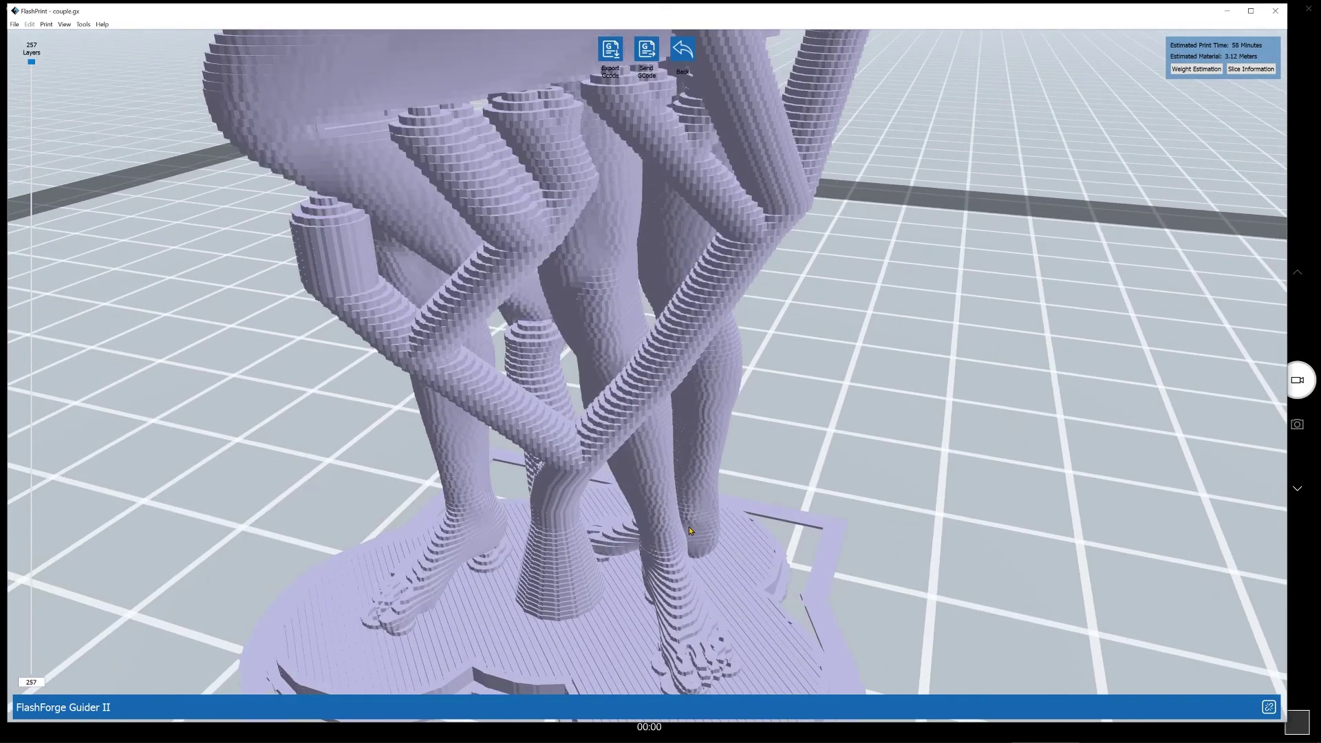
pyautogui.scroll(-10, 688, 526)
pyautogui.scroll(4, 691, 516)
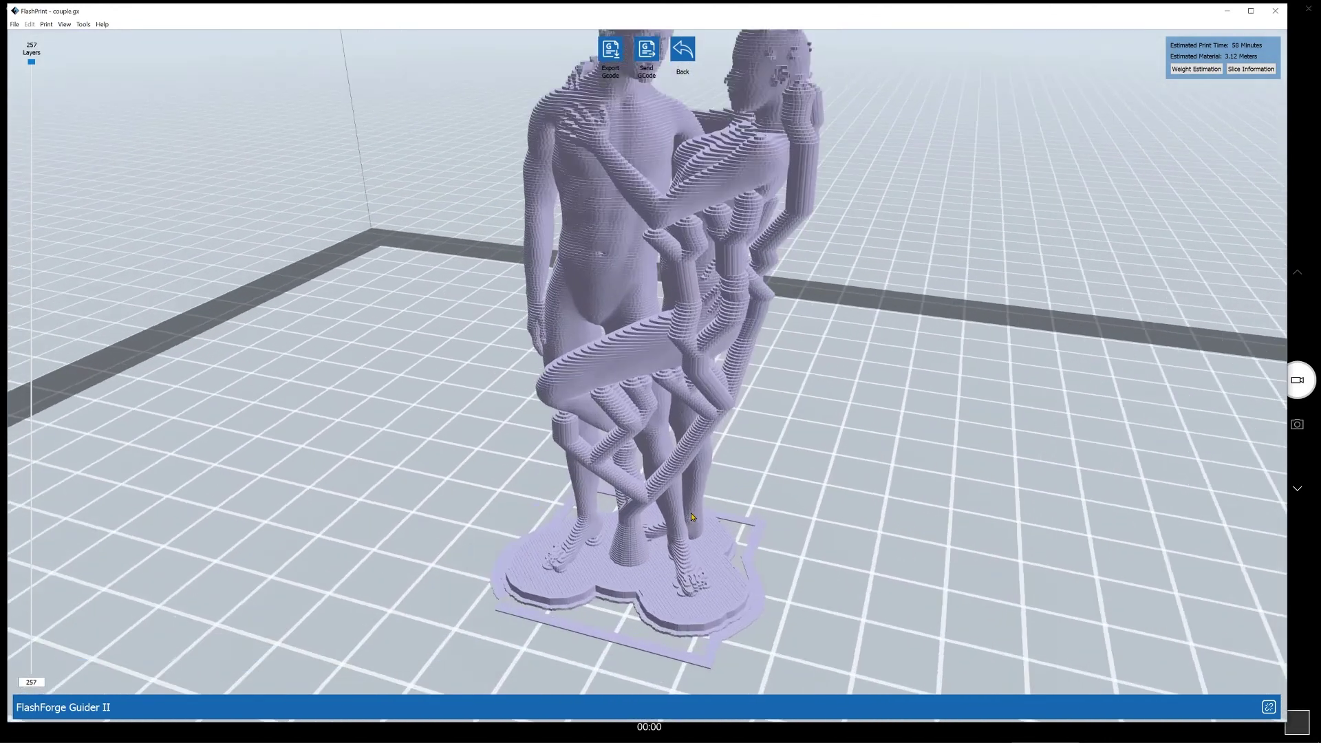
# Step: Return from the slice preview and reslice the couple at Hyper resolution with PLA, supports and raft enabled
pyautogui.click(683, 49)
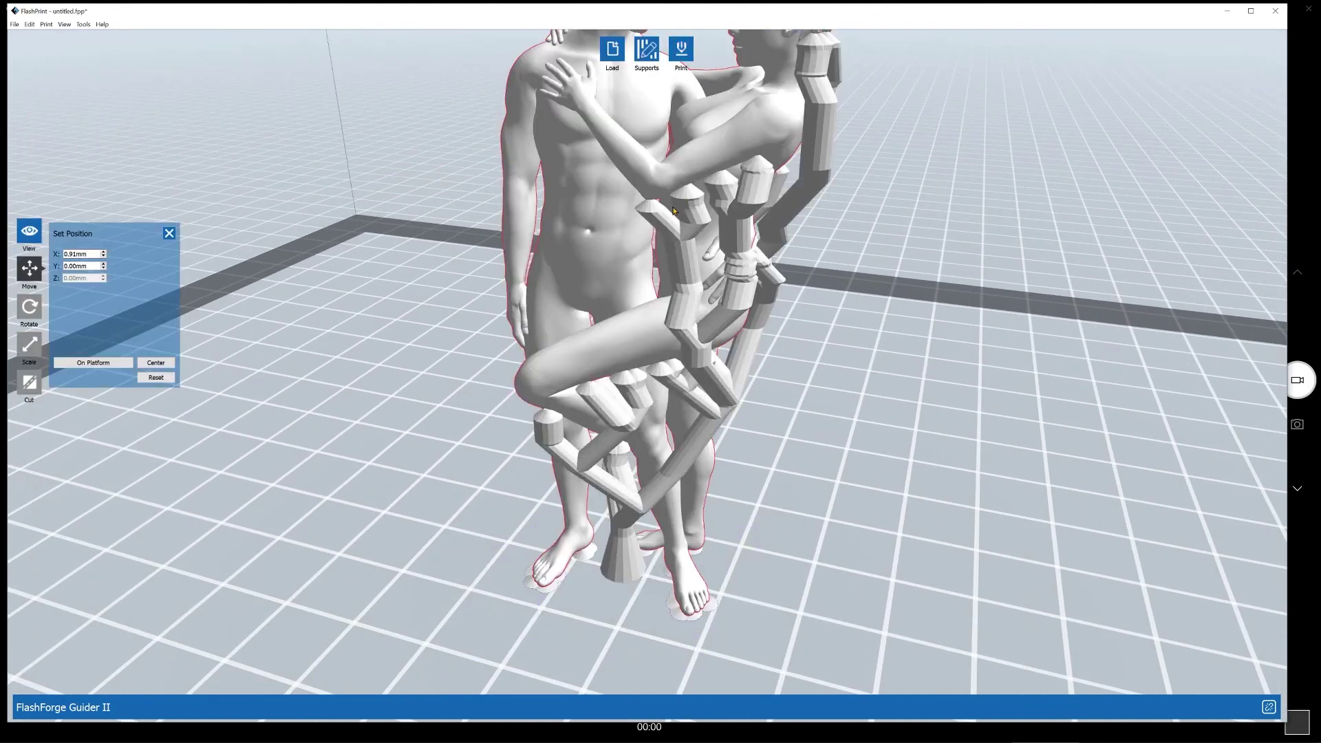
pyautogui.click(680, 49)
pyautogui.click(618, 408)
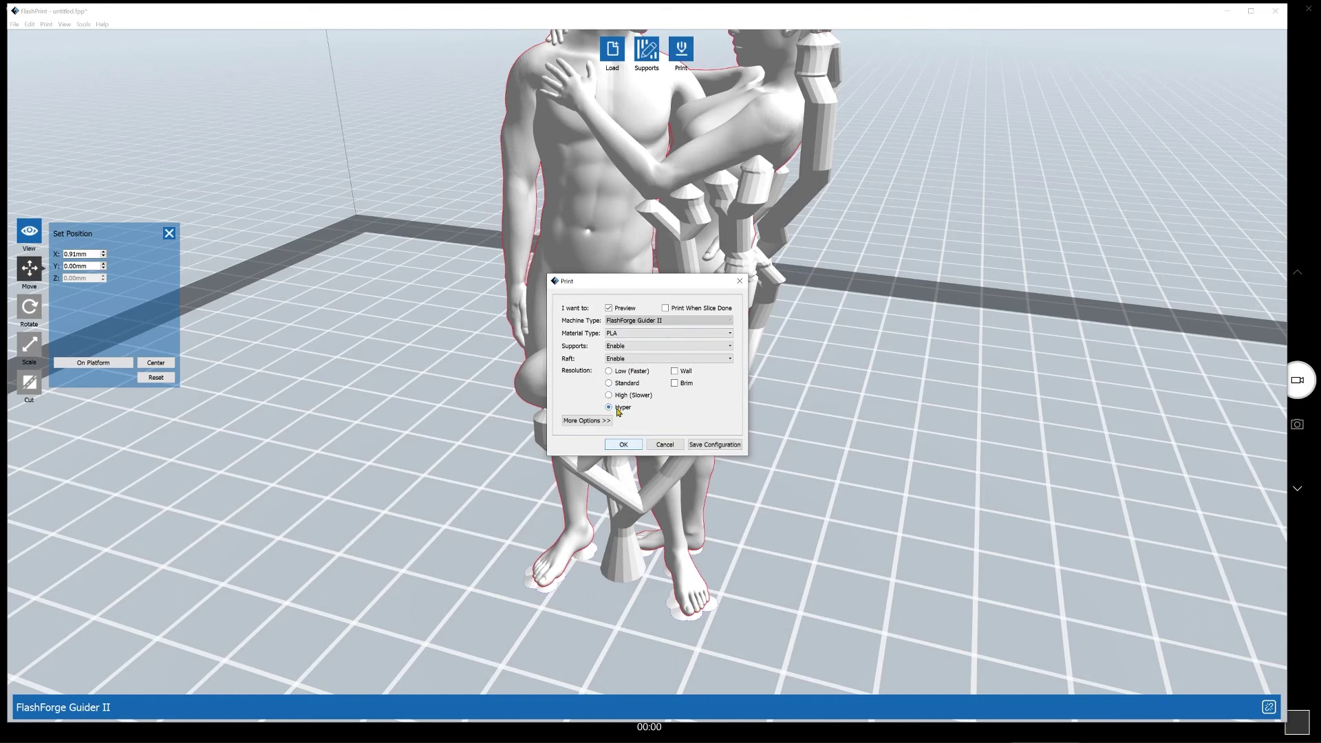
pyautogui.click(624, 445)
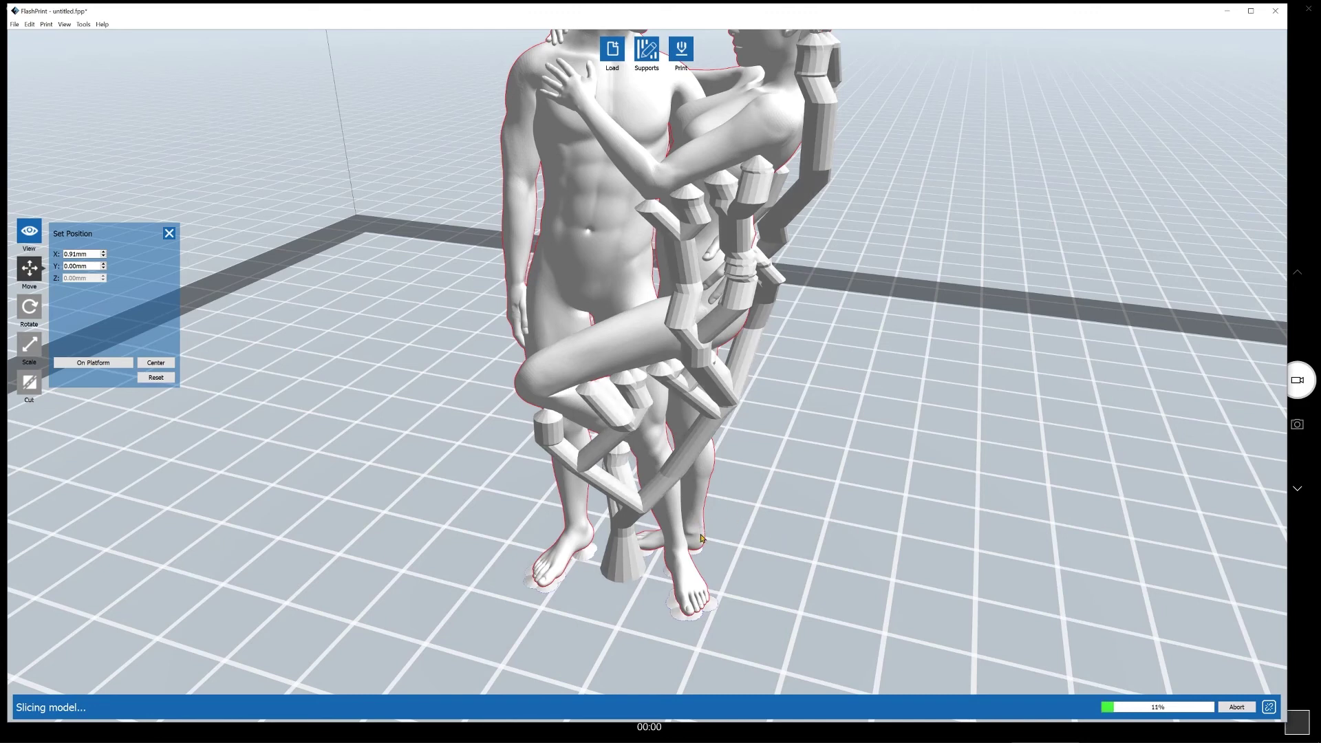
# Step: Examine the feet, support bases and raft up close, and view the whole couple in the Hyper slice preview
pyautogui.scroll(1, 613, 588)
pyautogui.scroll(1, 613, 588)
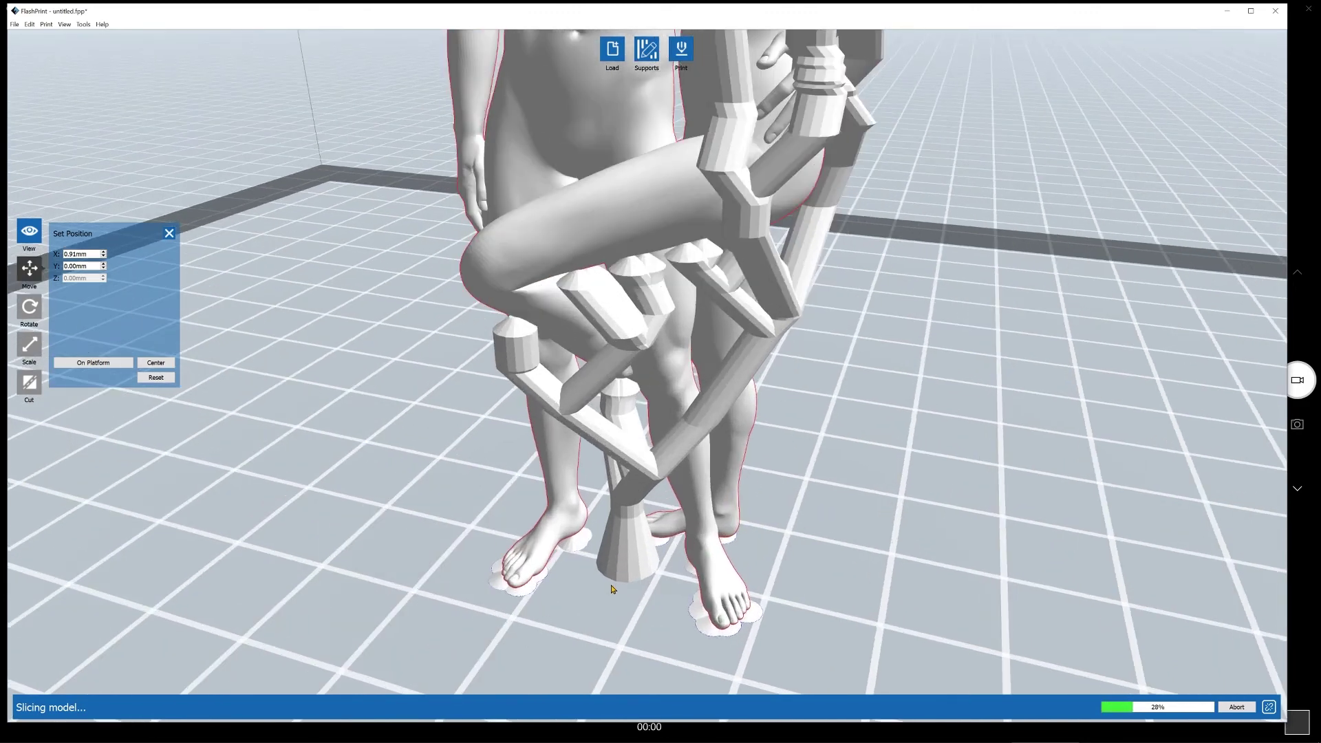
pyautogui.scroll(1, 626, 588)
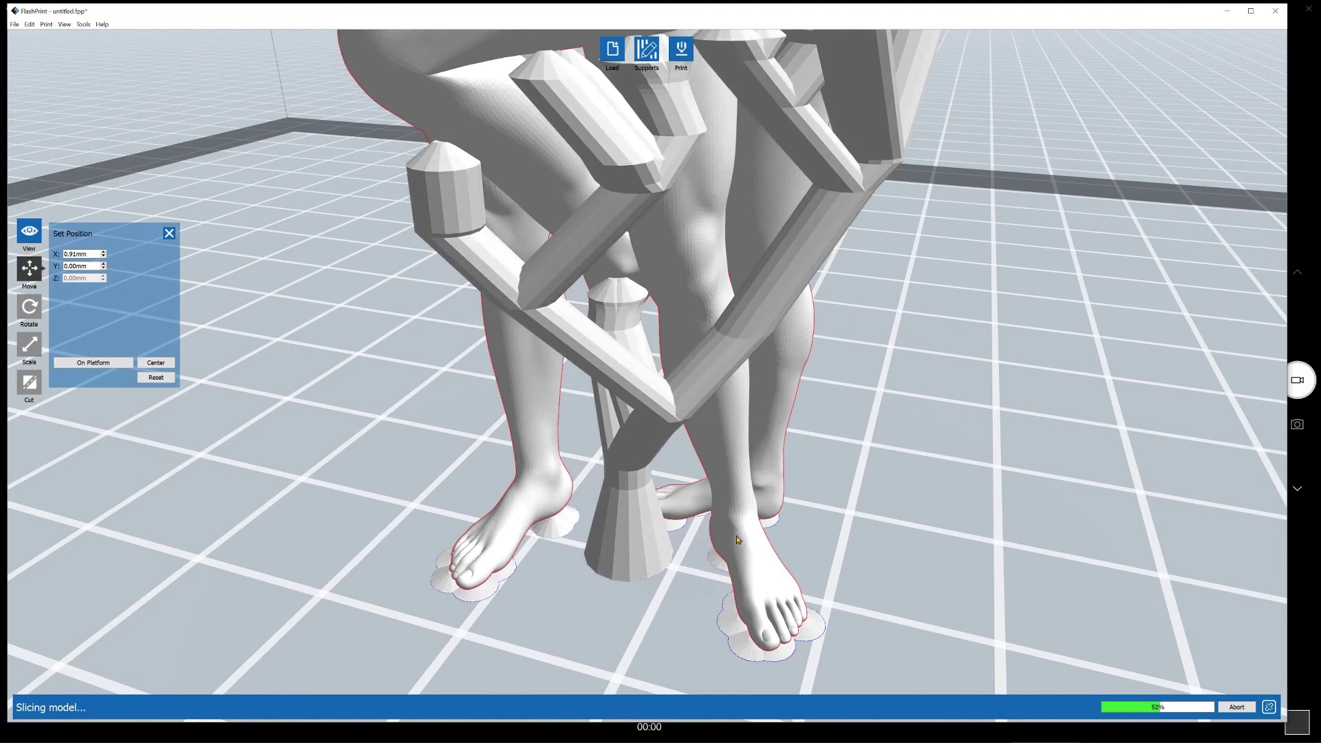
pyautogui.scroll(-5, 717, 545)
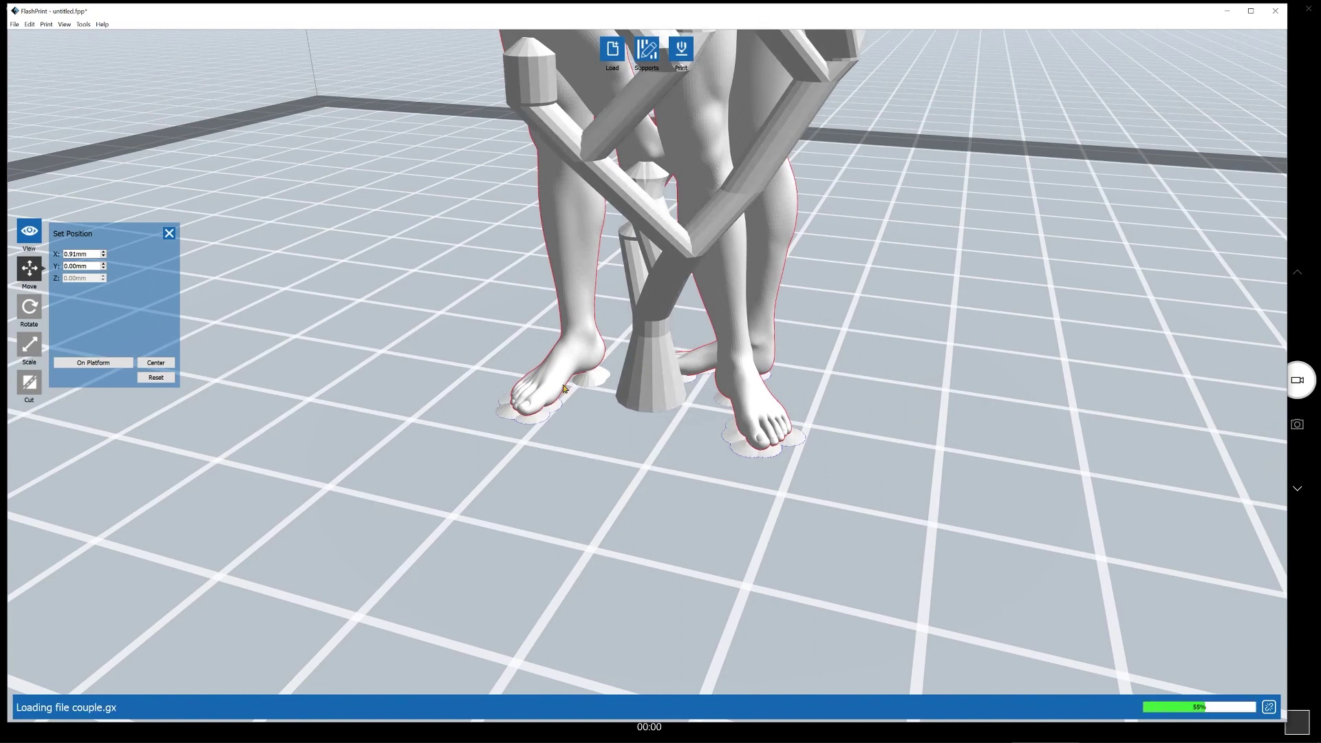
pyautogui.scroll(4, 809, 357)
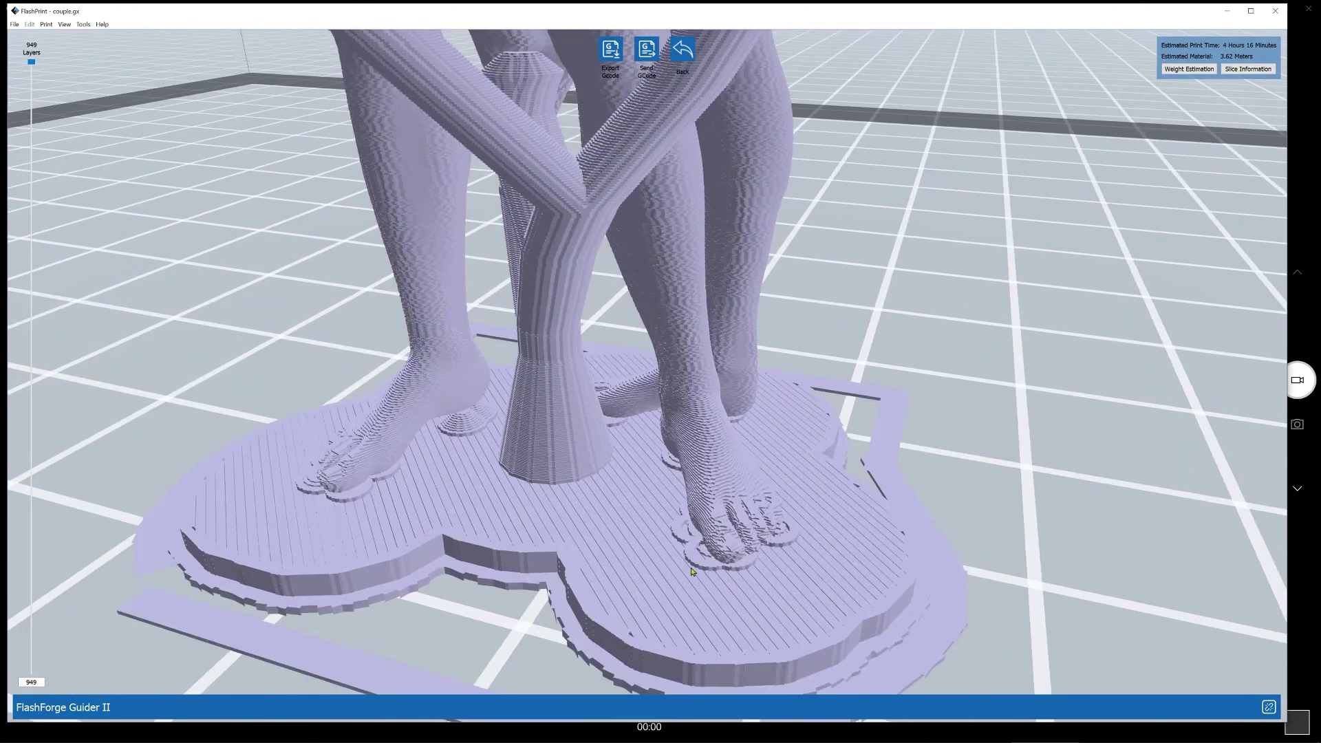
pyautogui.scroll(-3, 438, 452)
pyautogui.moveTo(438, 452); pyautogui.dragTo(457, 459)
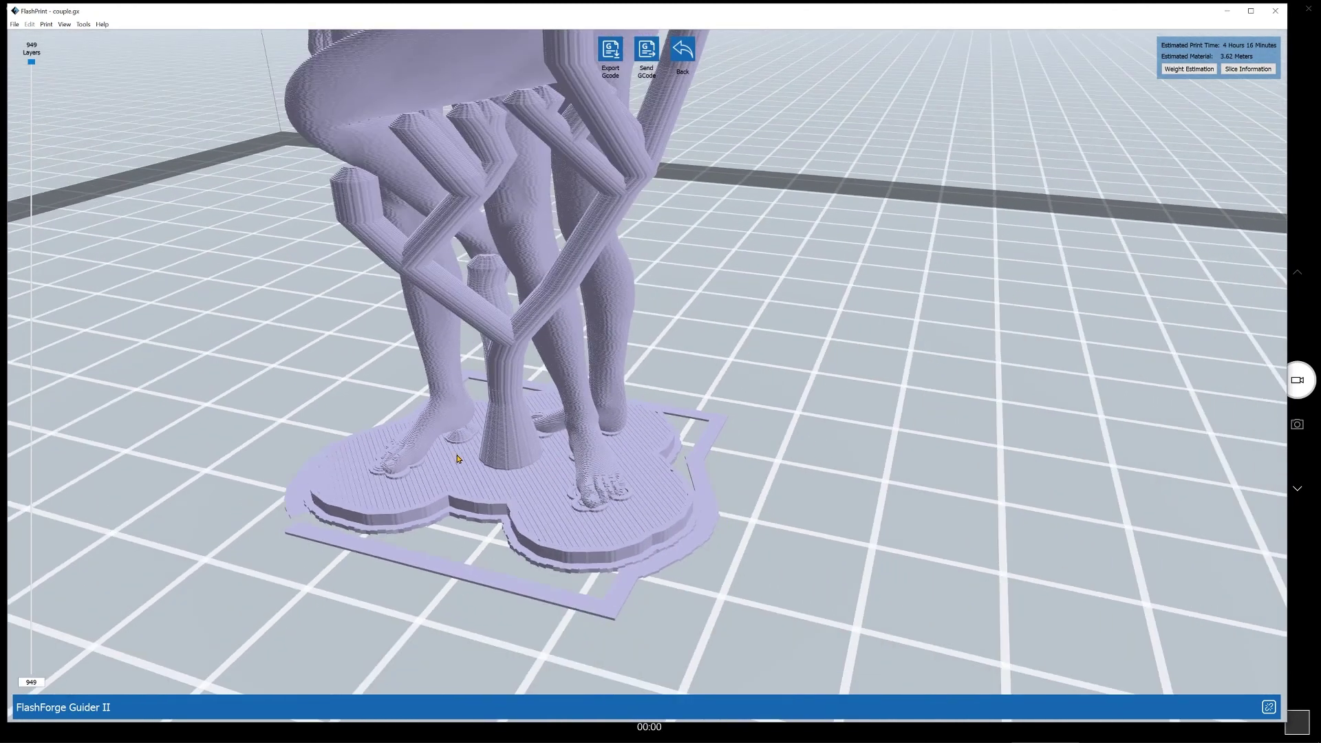
pyautogui.scroll(-5, 459, 450)
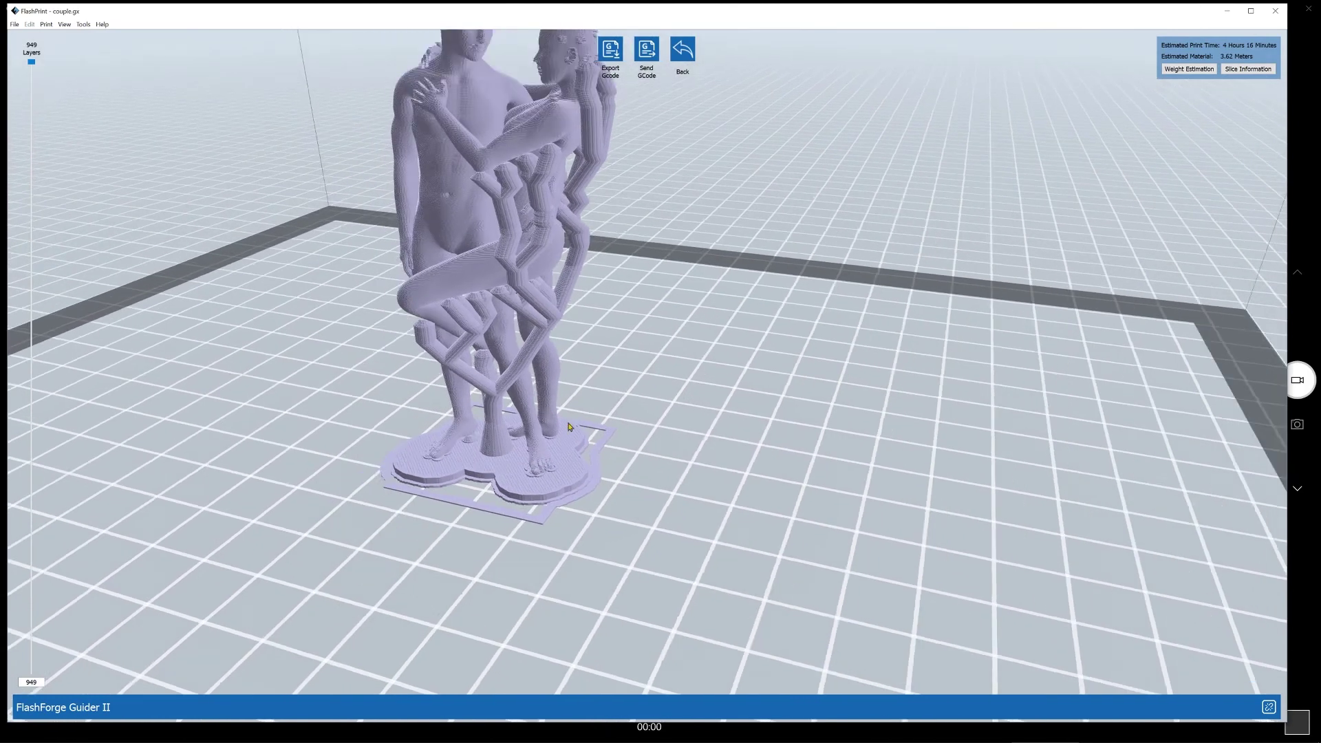
pyautogui.moveTo(605, 441); pyautogui.dragTo(675, 473, button='middle')
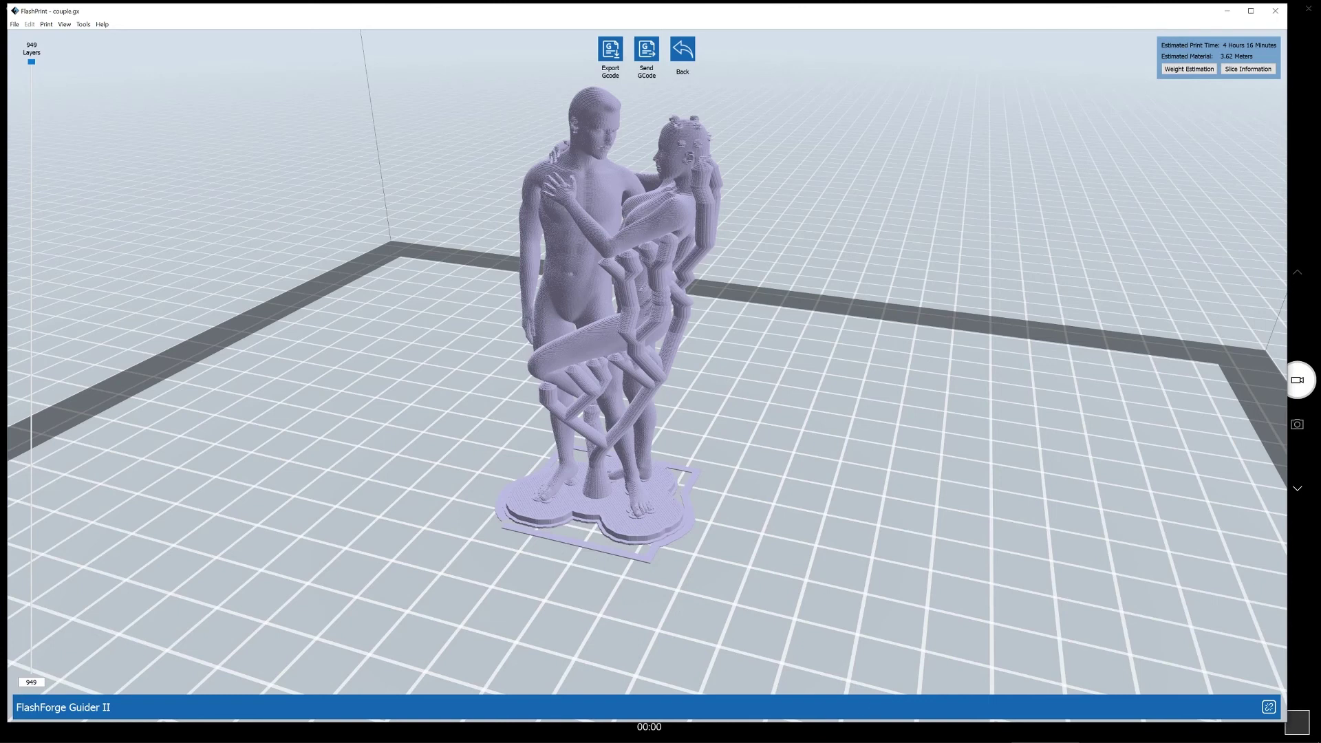
# Step: Switch to the Camera app's live view and reorder its taskbar entry between DAZ Studio and FlashPrint
pyautogui.click(831, 735)
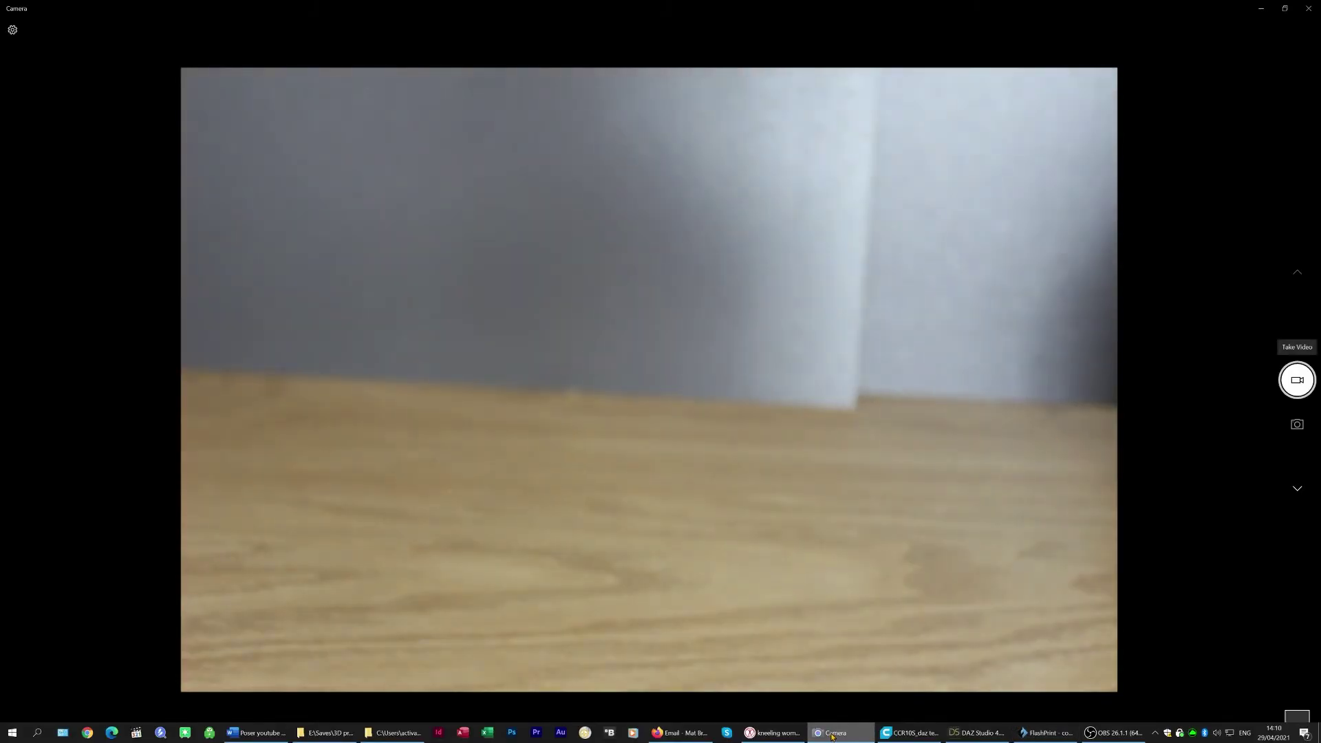
pyautogui.moveTo(832, 735); pyautogui.dragTo(977, 733)
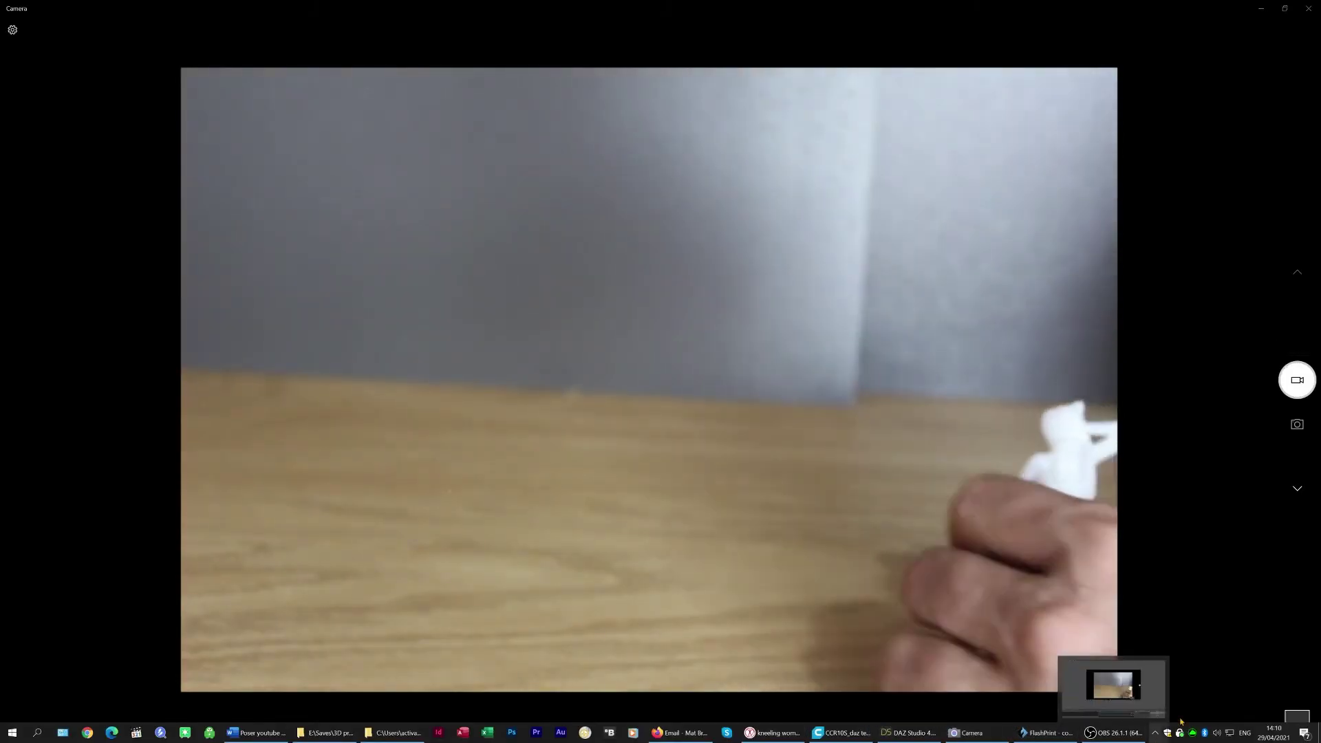
# Step: Switch to Poser, open the recent scene "standing woman in loose clothes.pzz", and return to the Camera app's live view
pyautogui.click(774, 732)
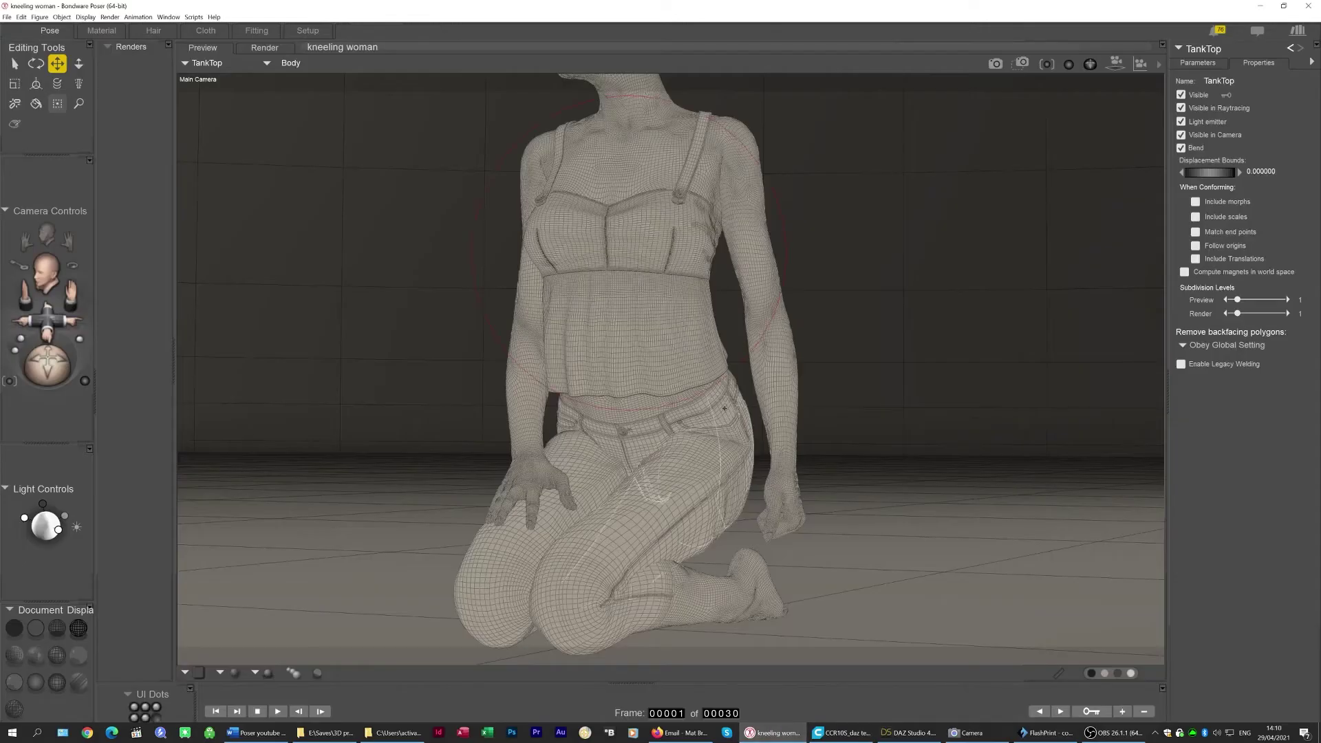
pyautogui.click(7, 17)
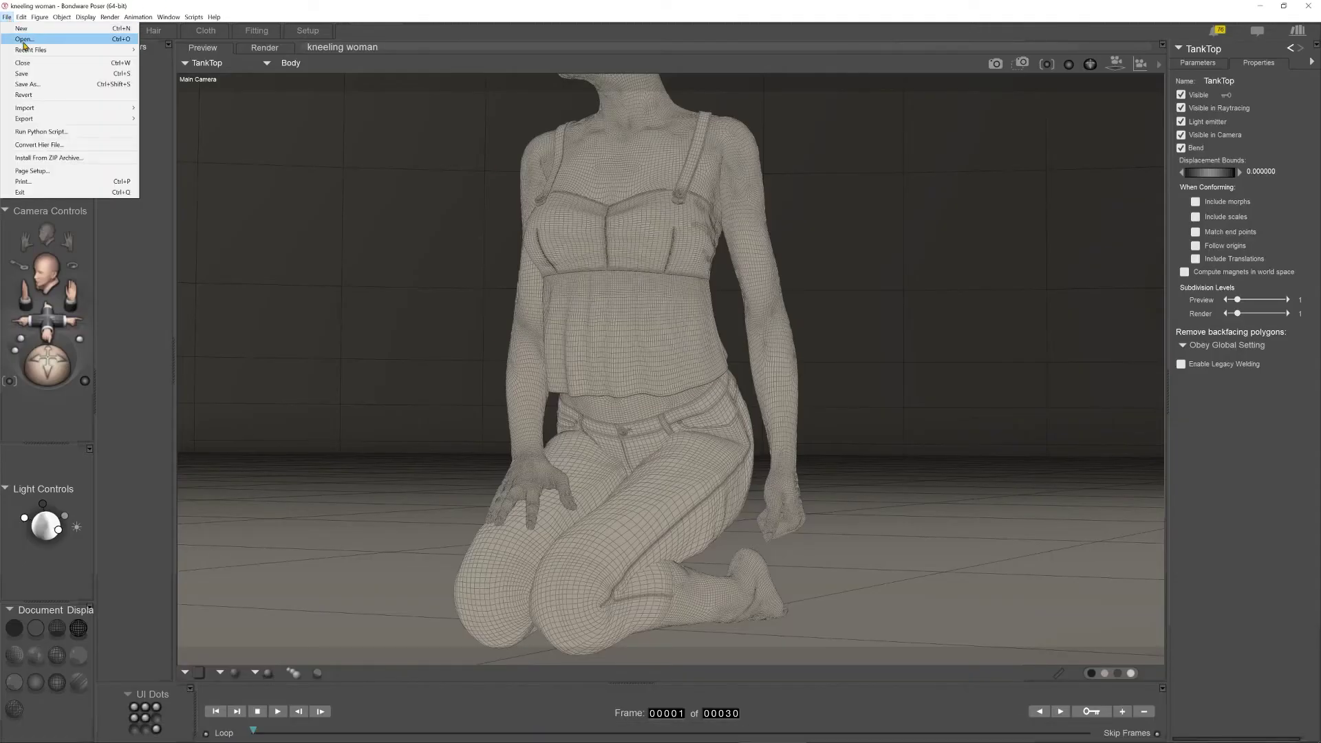
pyautogui.moveTo(29, 50)
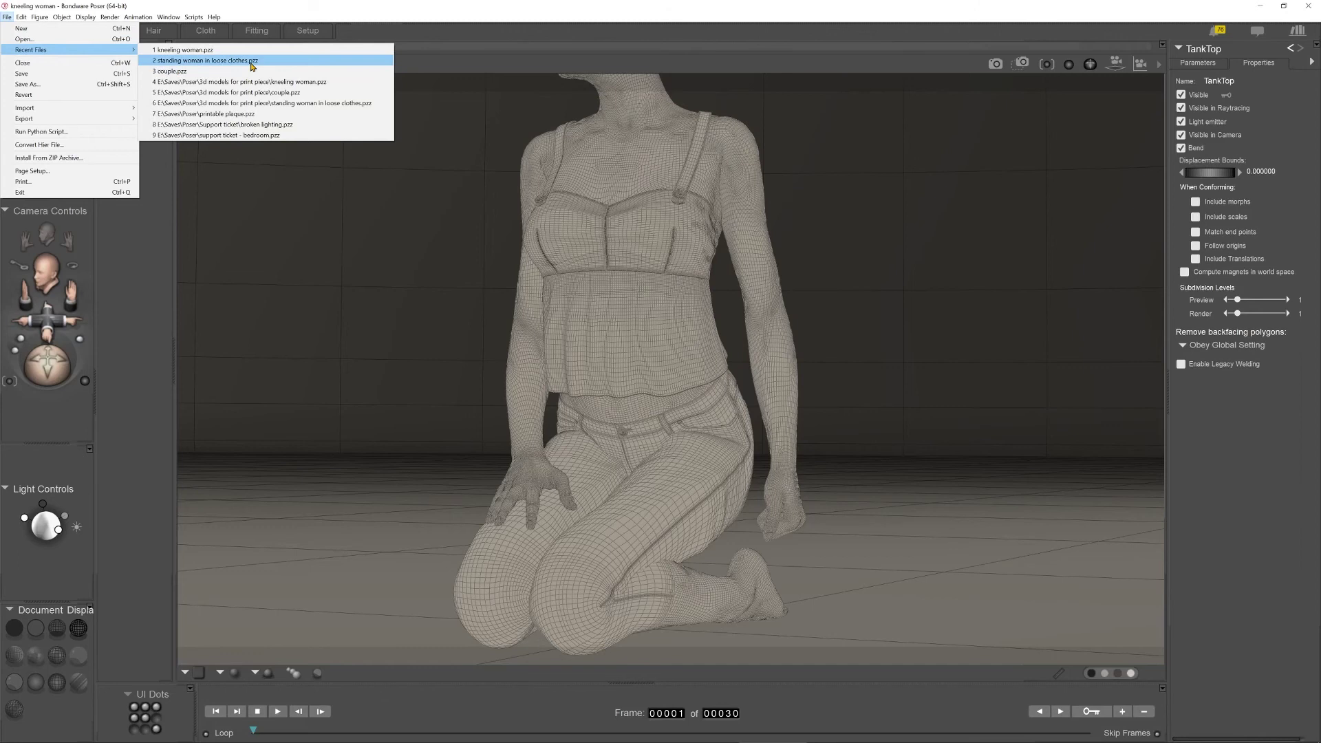
pyautogui.click(251, 62)
pyautogui.click(704, 374)
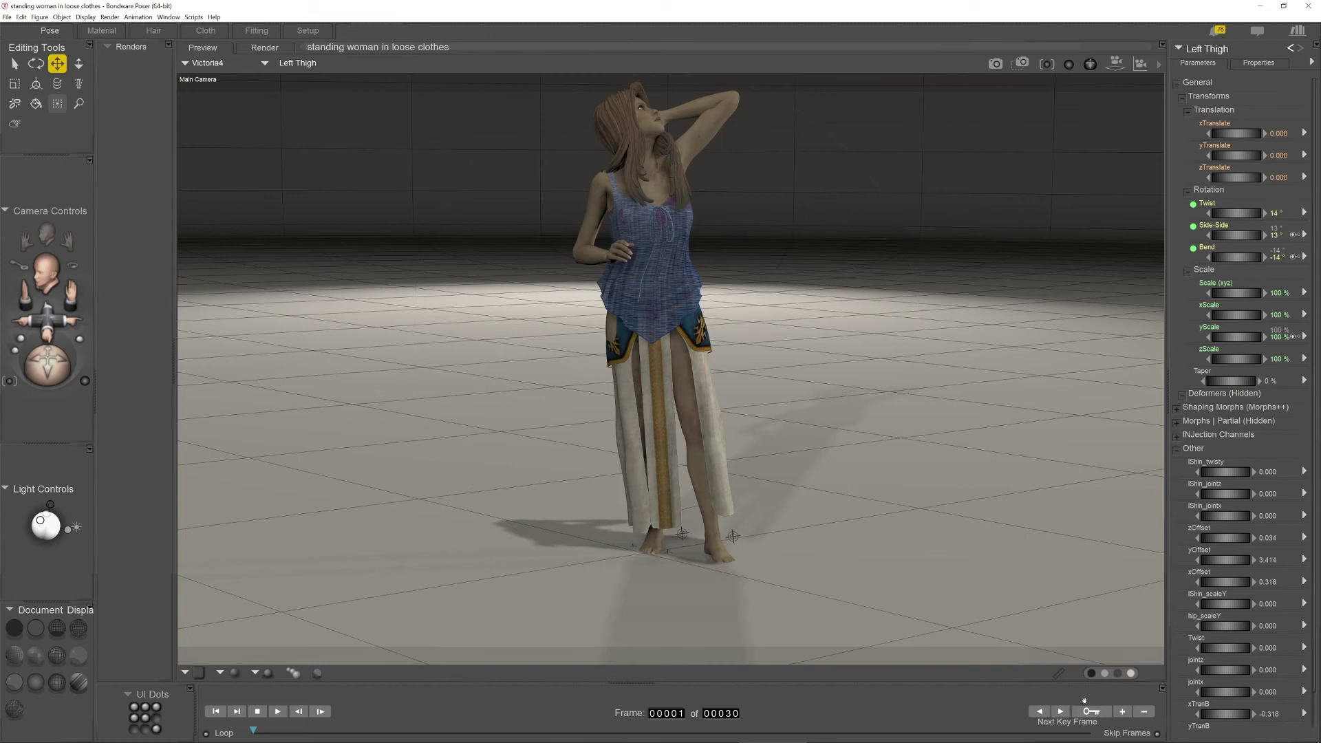
pyautogui.click(964, 732)
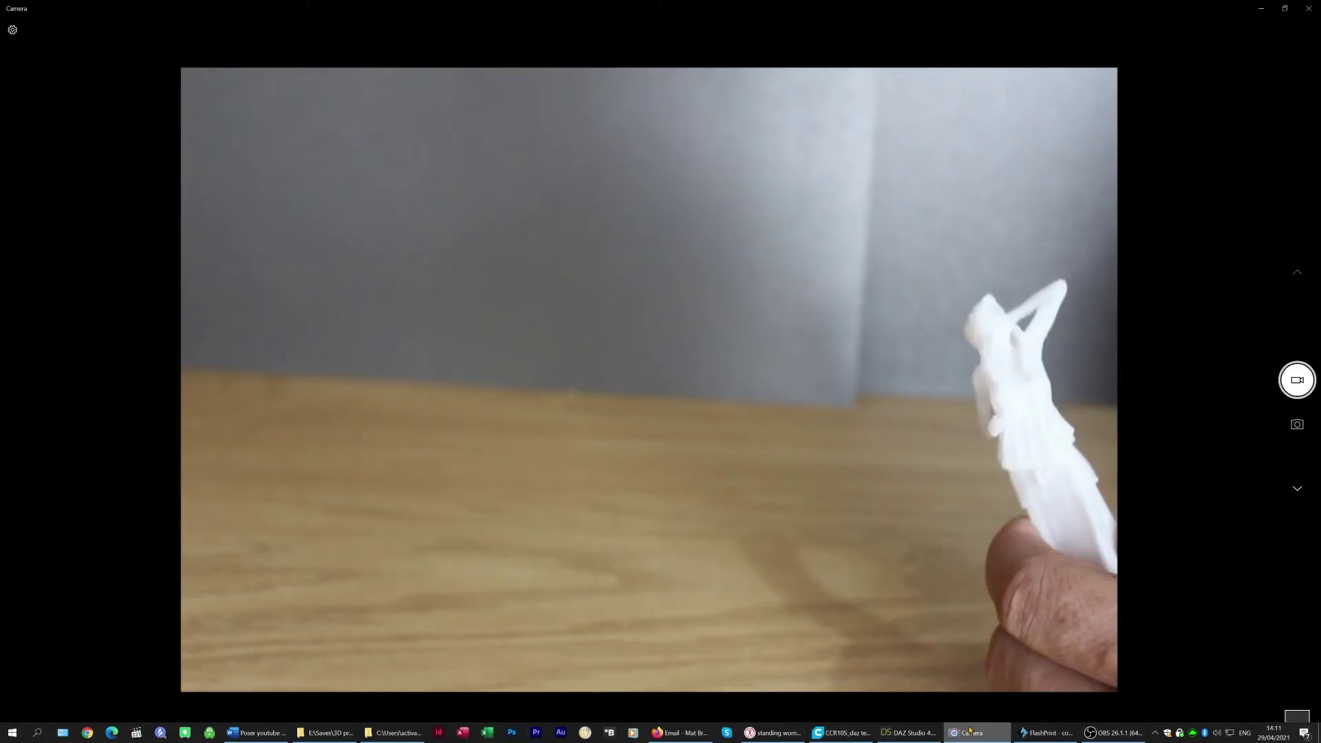
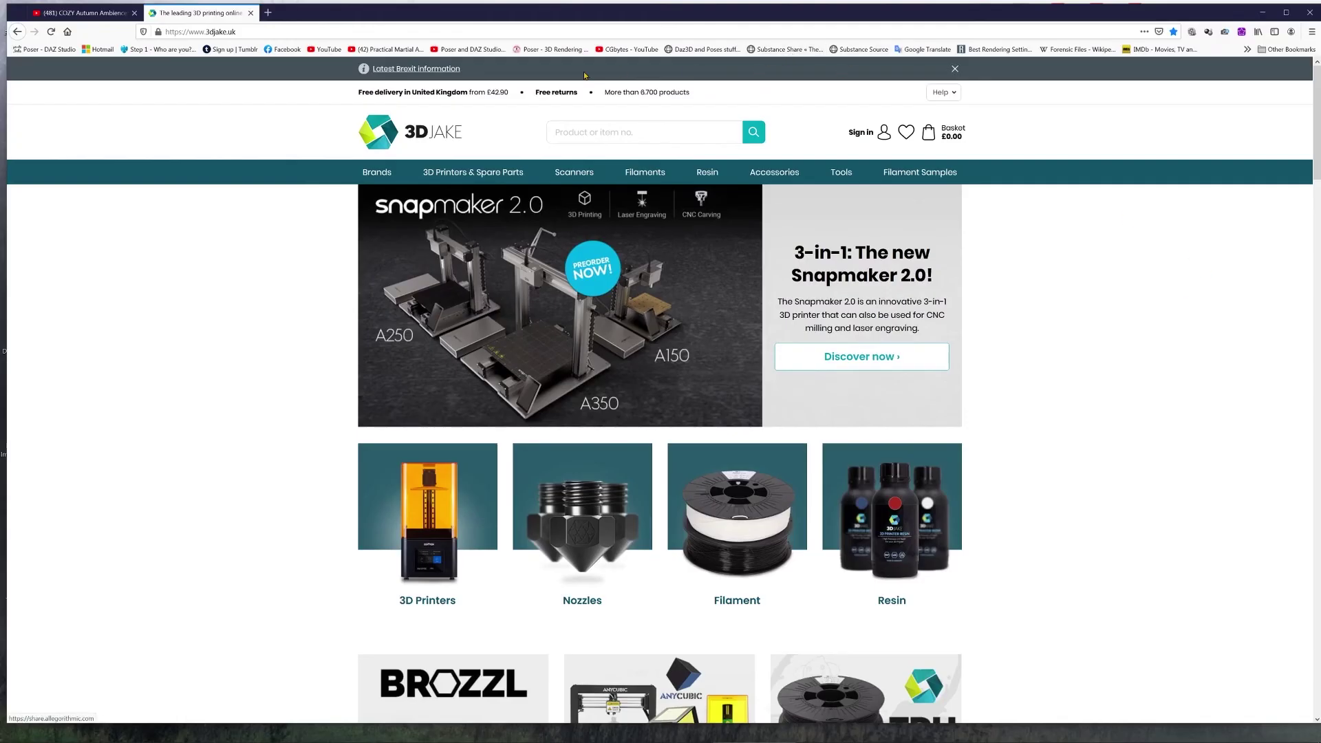
# Step: Look over the 3DJake home page in the browser and open its PLA filament range
pyautogui.scroll(-2, 848, 88)
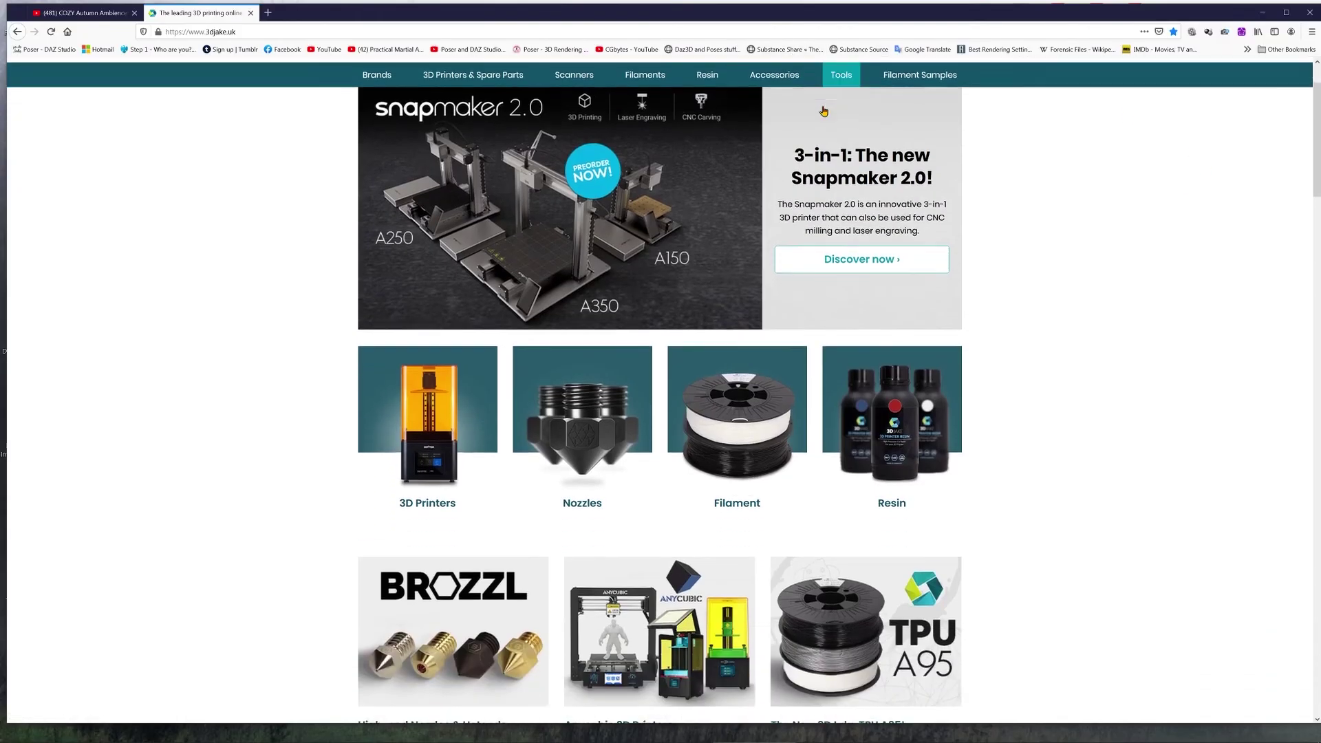
pyautogui.moveTo(841, 67)
pyautogui.scroll(2, 653, 145)
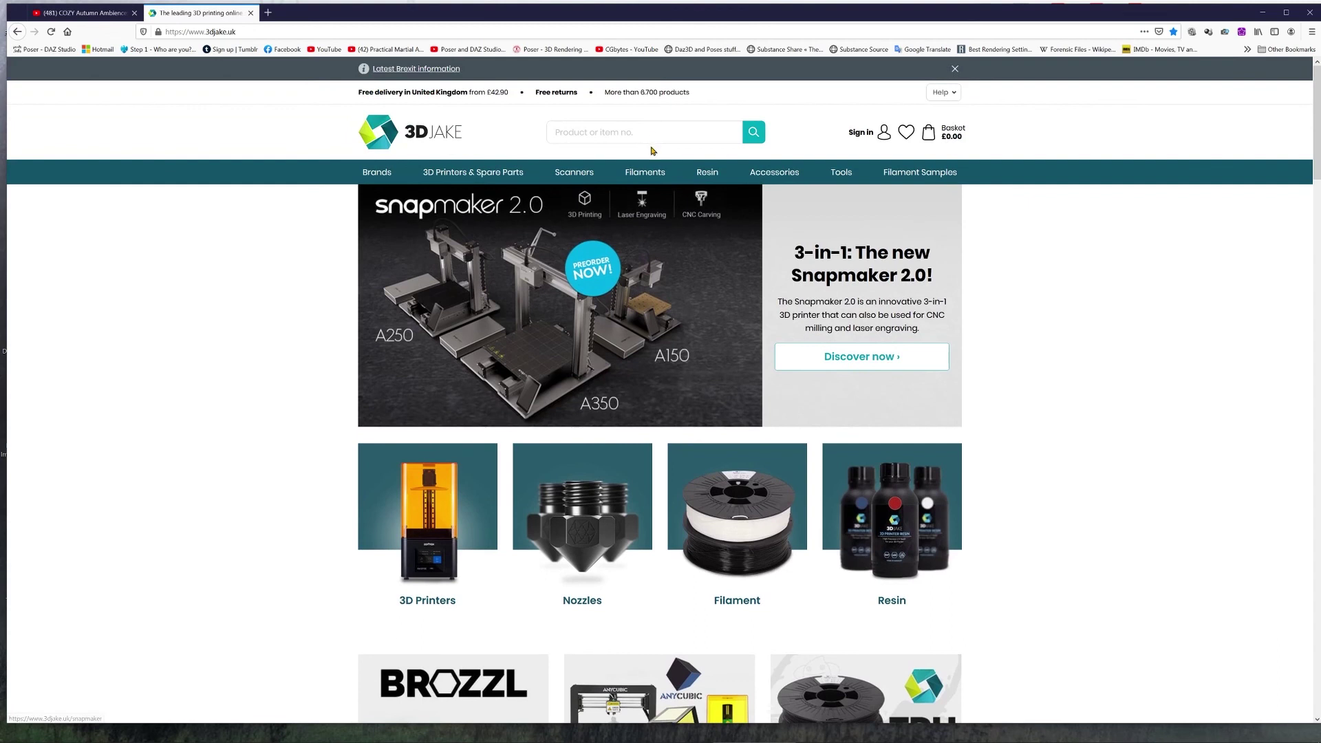
pyautogui.moveTo(646, 175)
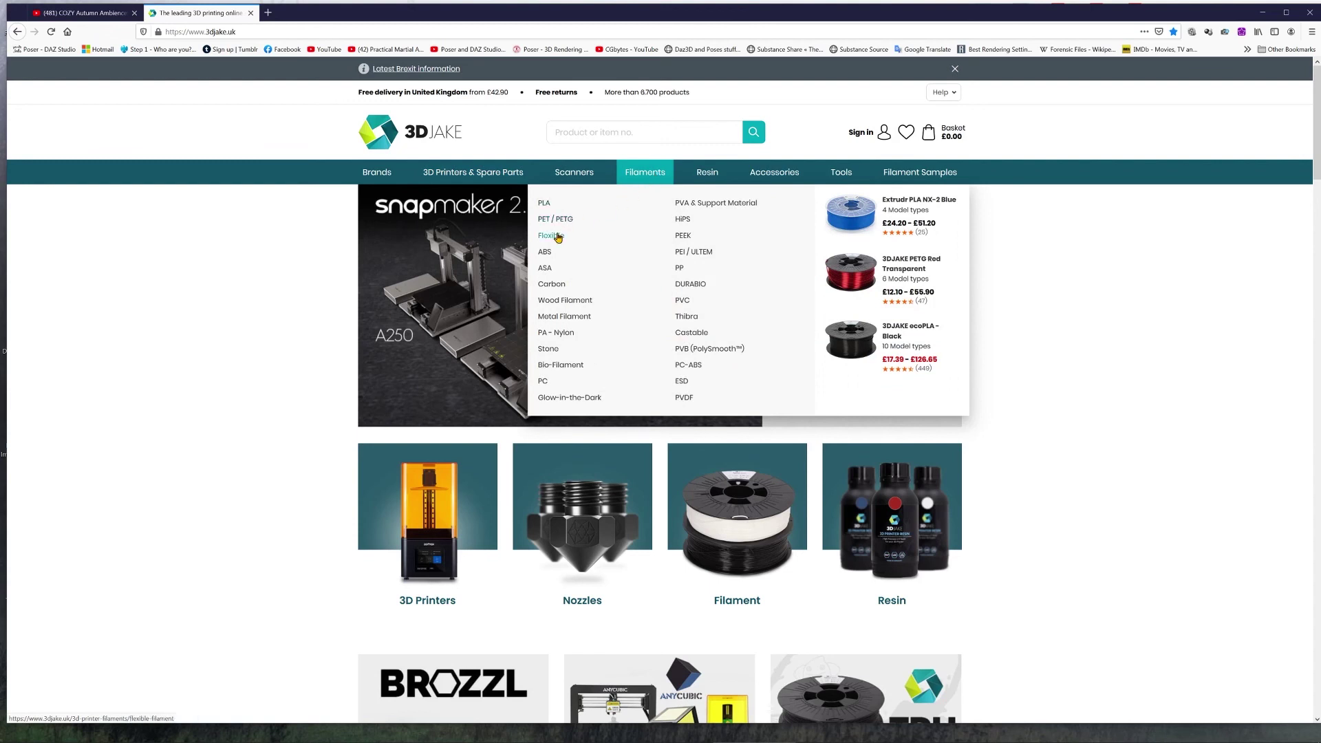
pyautogui.click(547, 205)
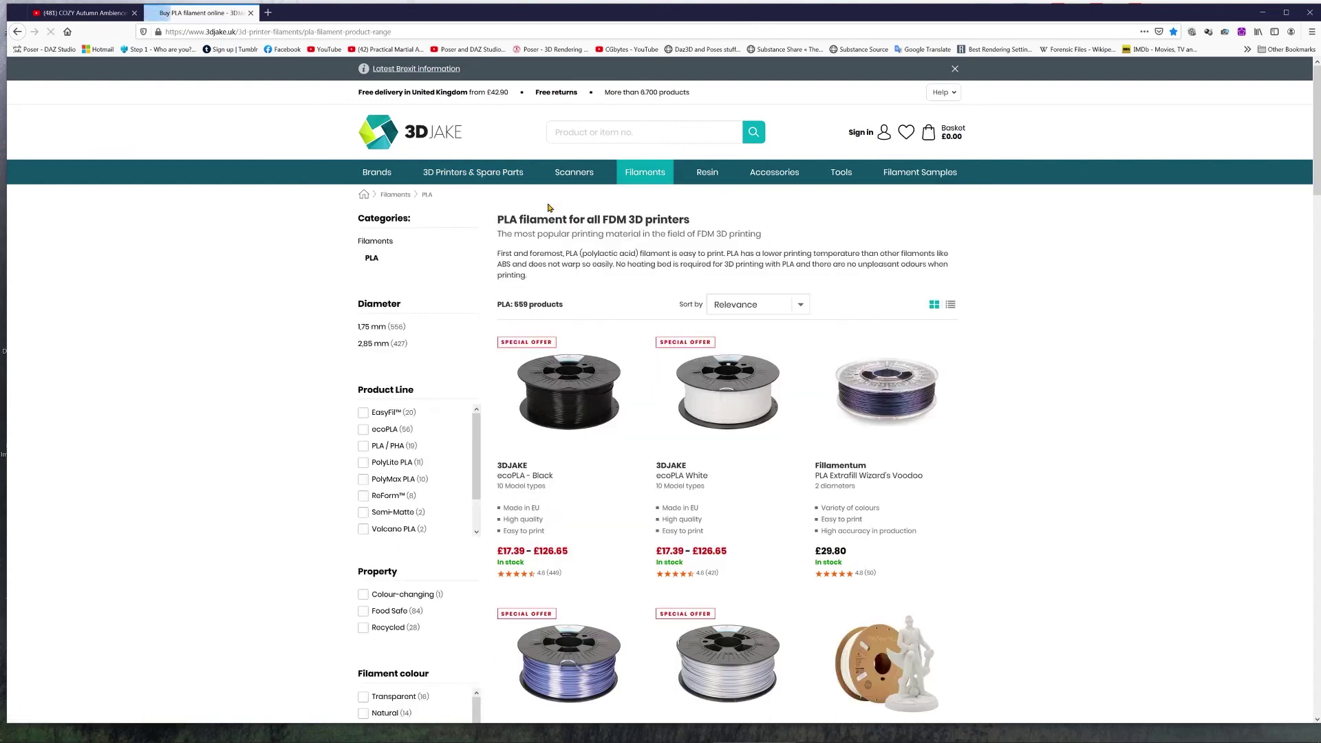
# Step: Examine the PLA filament products, prices and the filters for product line, colour, manufacturer and net weight
pyautogui.scroll(-3, 1087, 399)
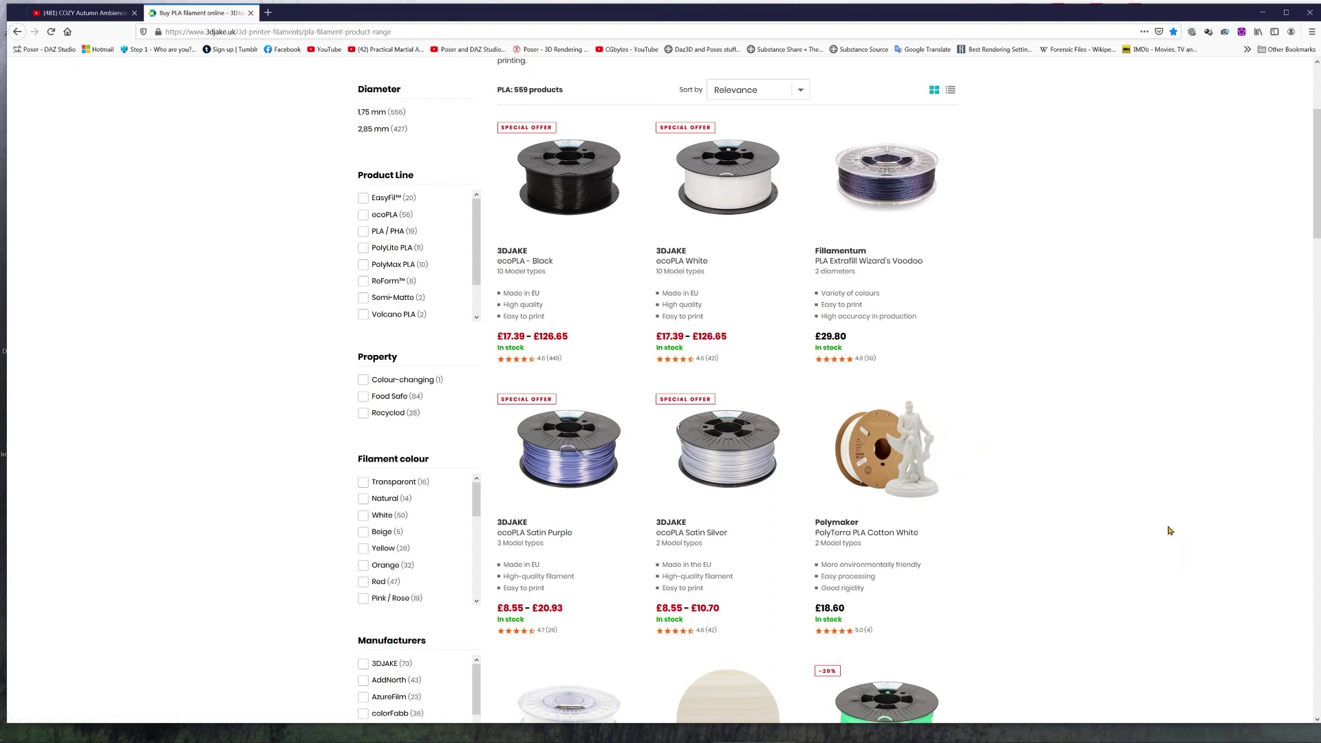
pyautogui.scroll(-1, 984, 453)
pyautogui.scroll(3, 378, 310)
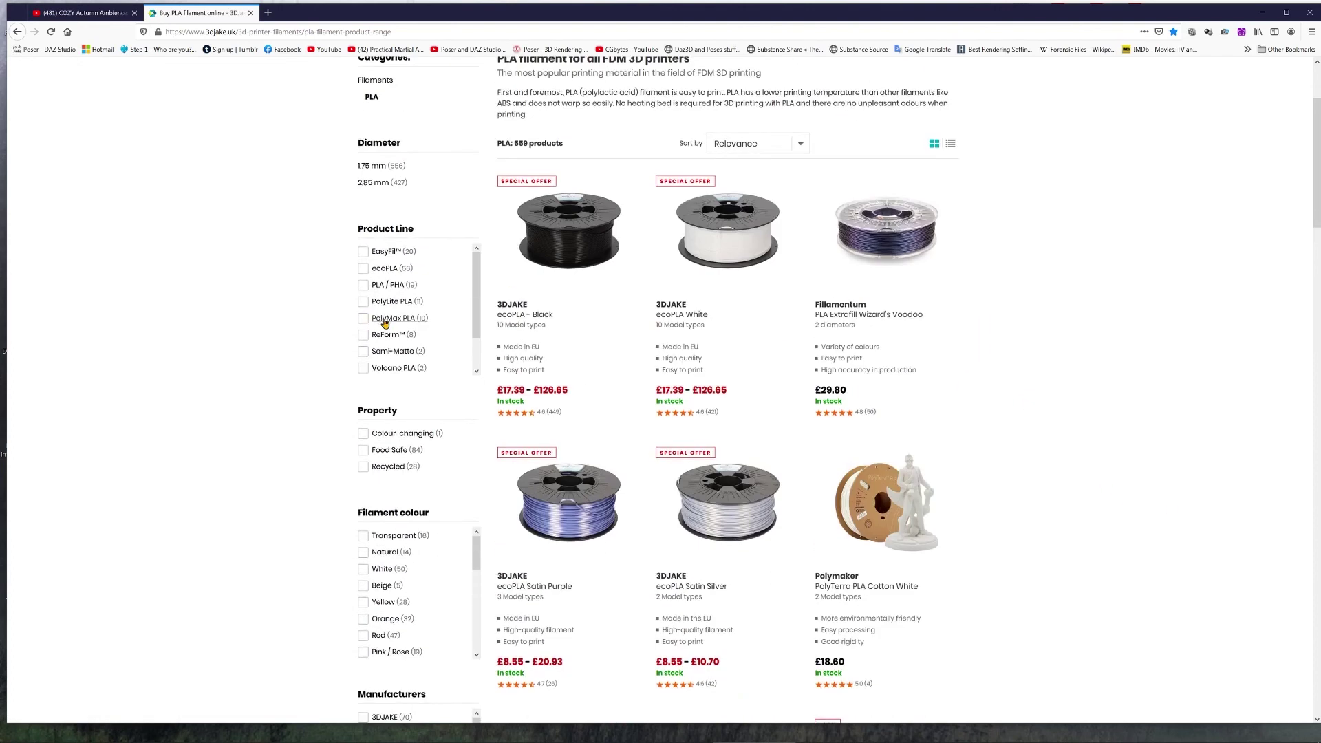
pyautogui.scroll(-2, 381, 248)
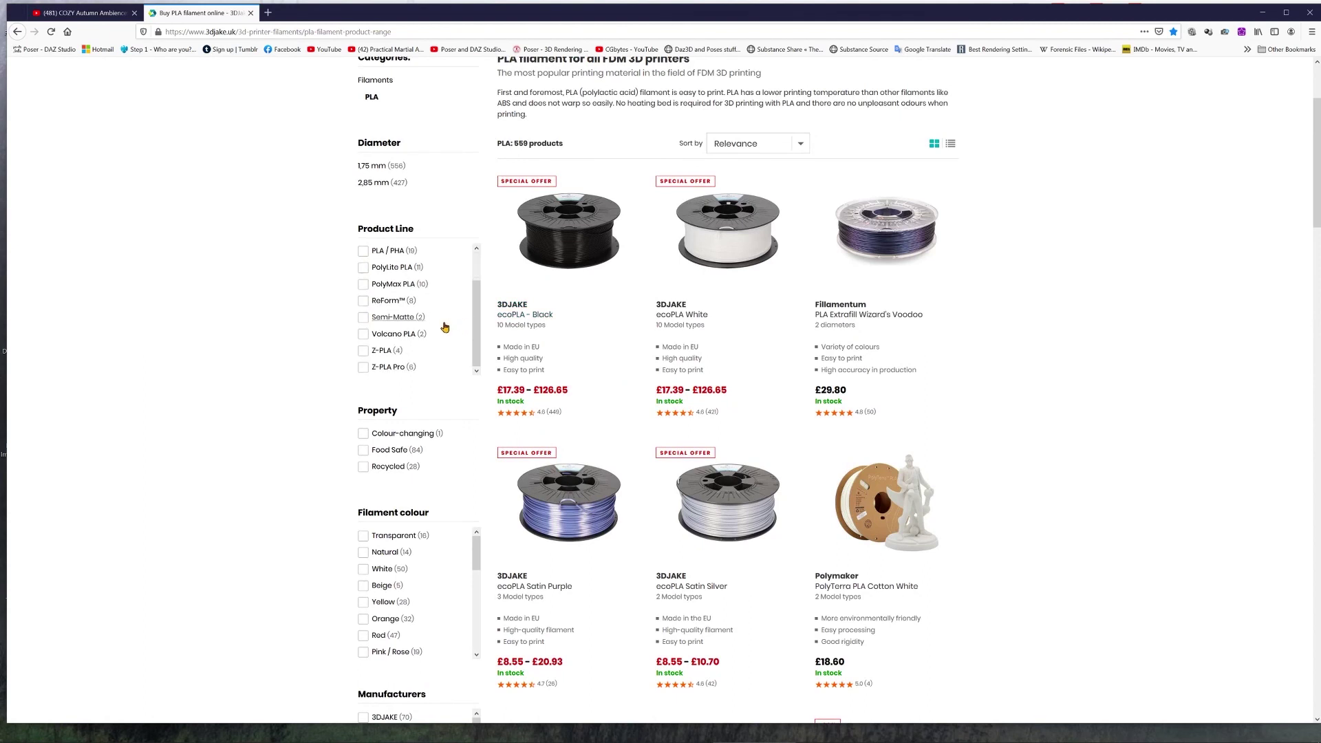
pyautogui.scroll(-3, 424, 305)
pyautogui.scroll(3, 422, 250)
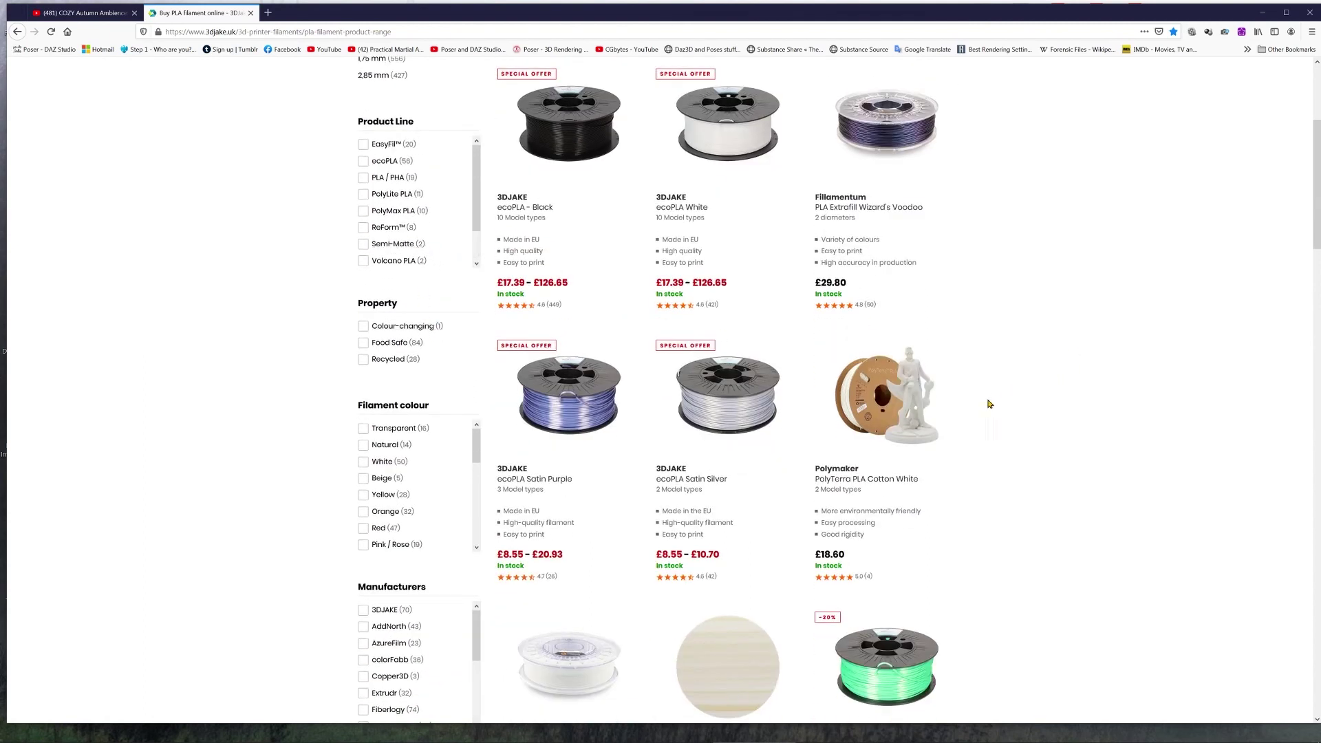
pyautogui.scroll(-4, 938, 394)
pyautogui.scroll(2, 789, 275)
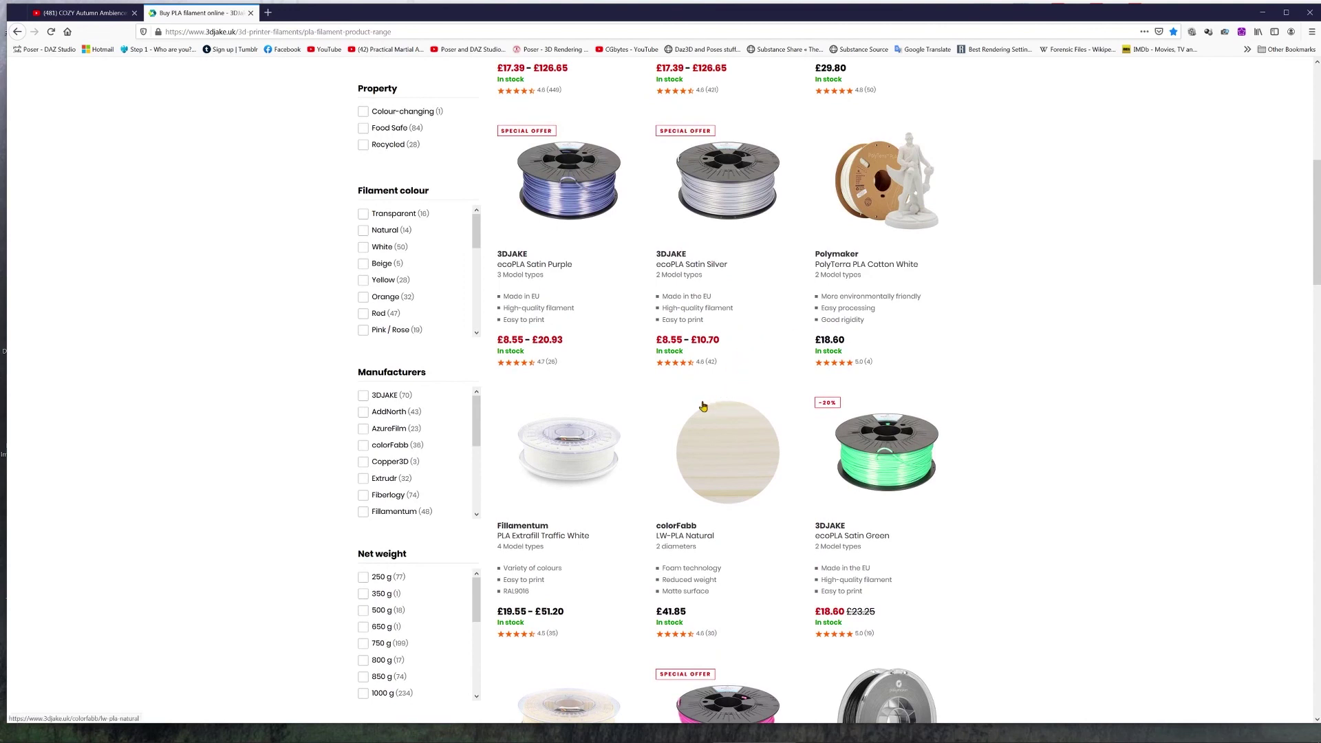
pyautogui.scroll(3, 695, 385)
pyautogui.scroll(3, 723, 280)
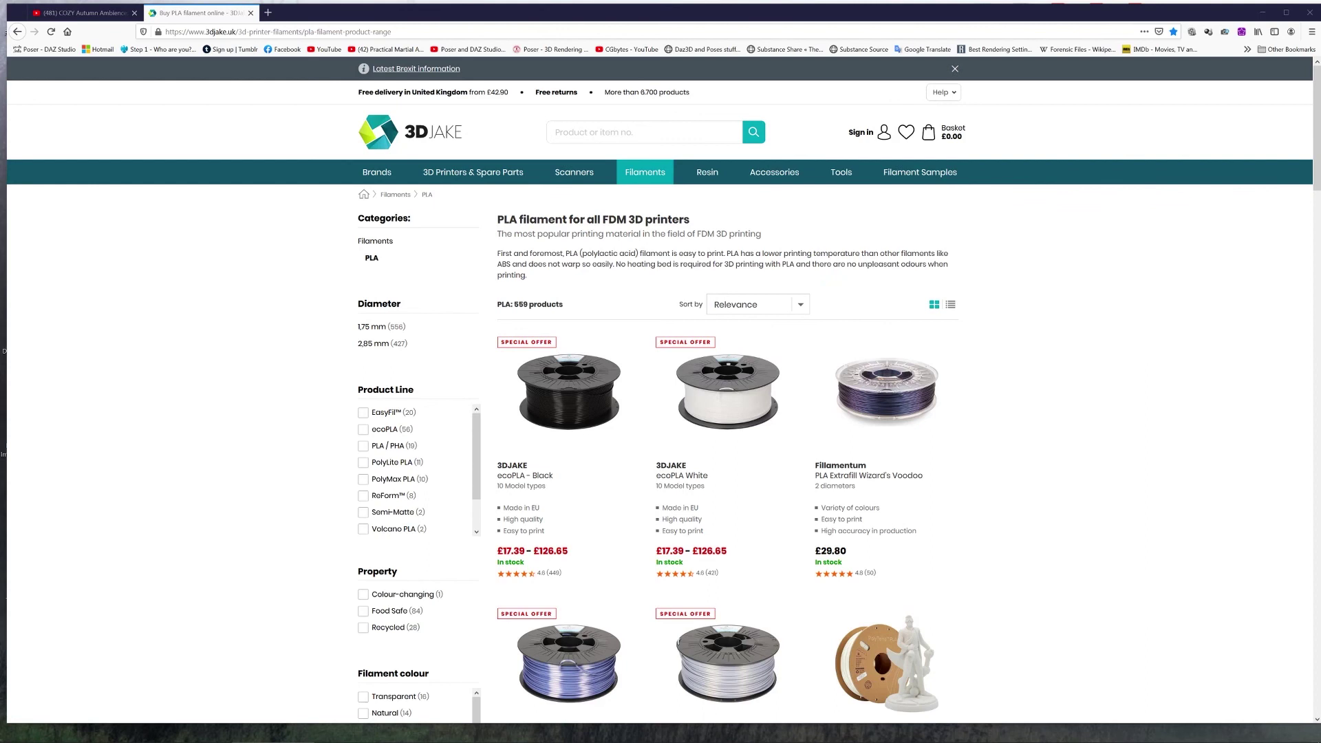
# Step: Switch to DAZ Studio, load the Industrial Room Chair 3Delight prop, and move the Content Library clear of the viewport
pyautogui.click(948, 732)
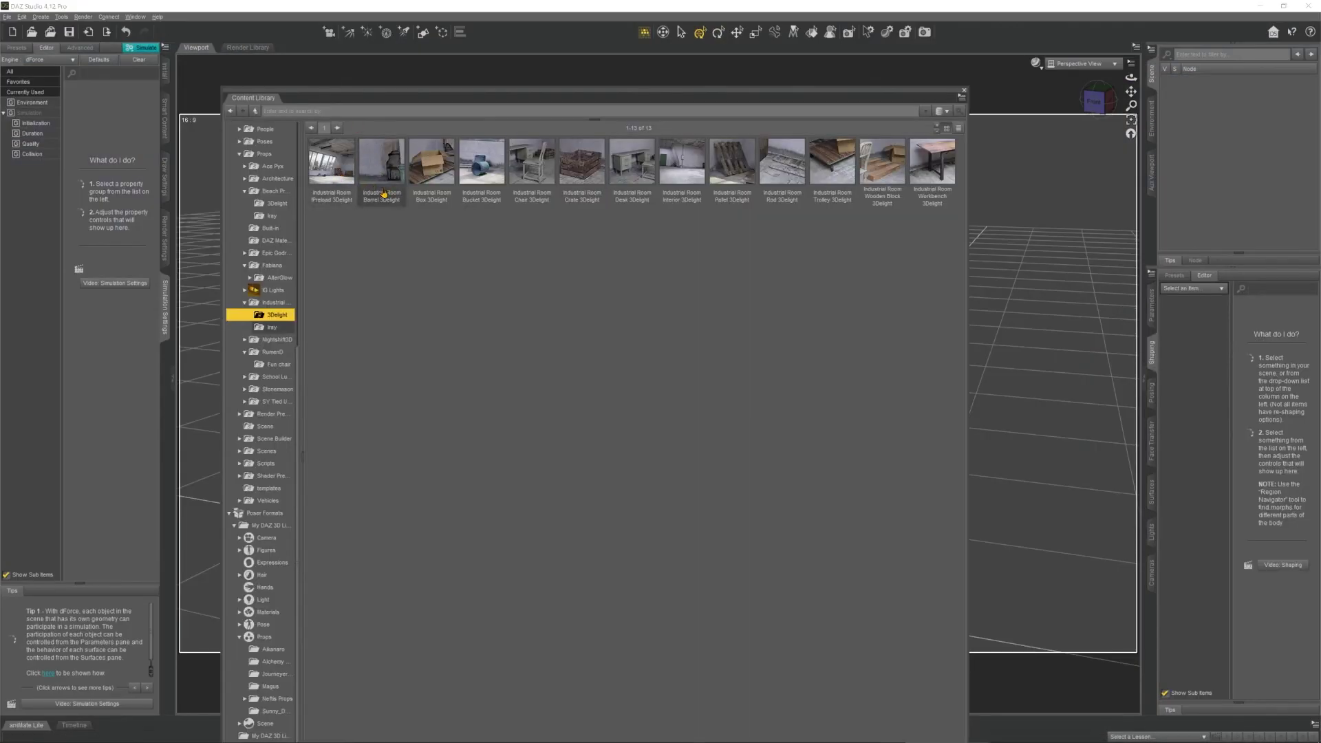
pyautogui.moveTo(383, 194)
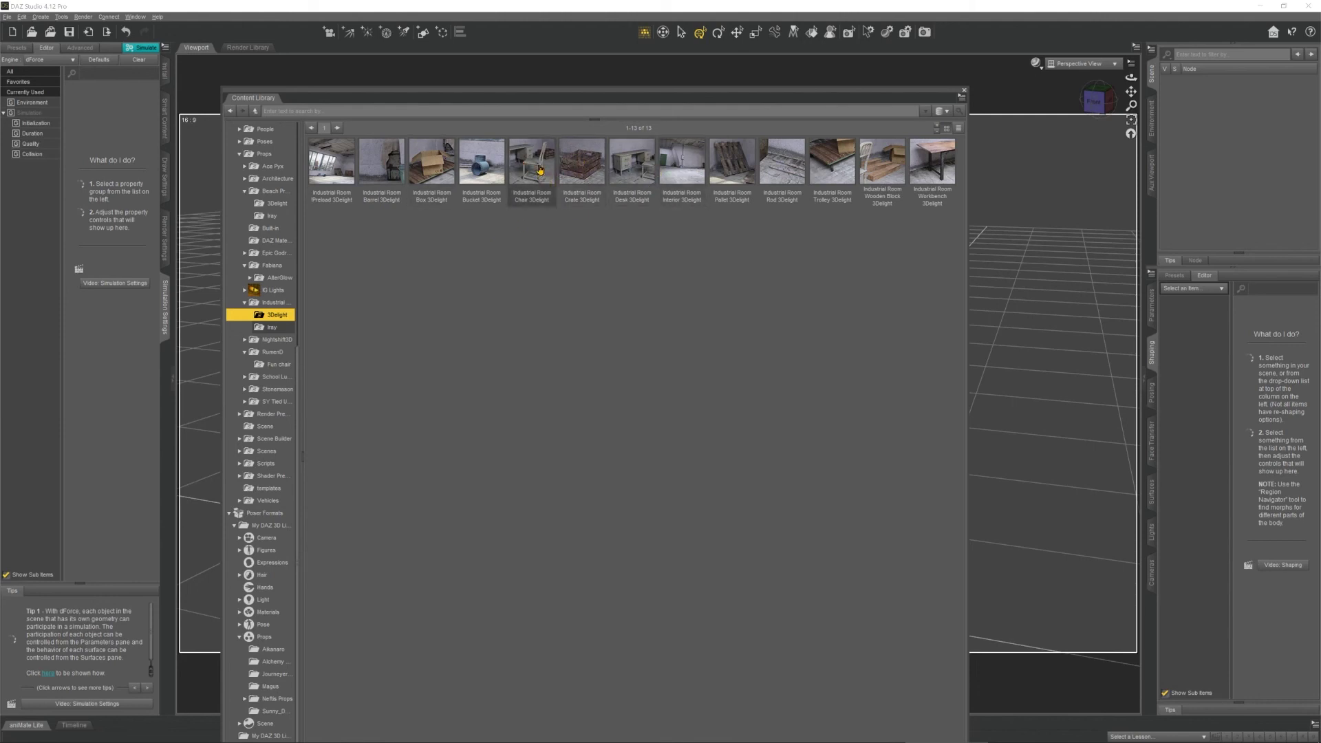
pyautogui.moveTo(490, 166)
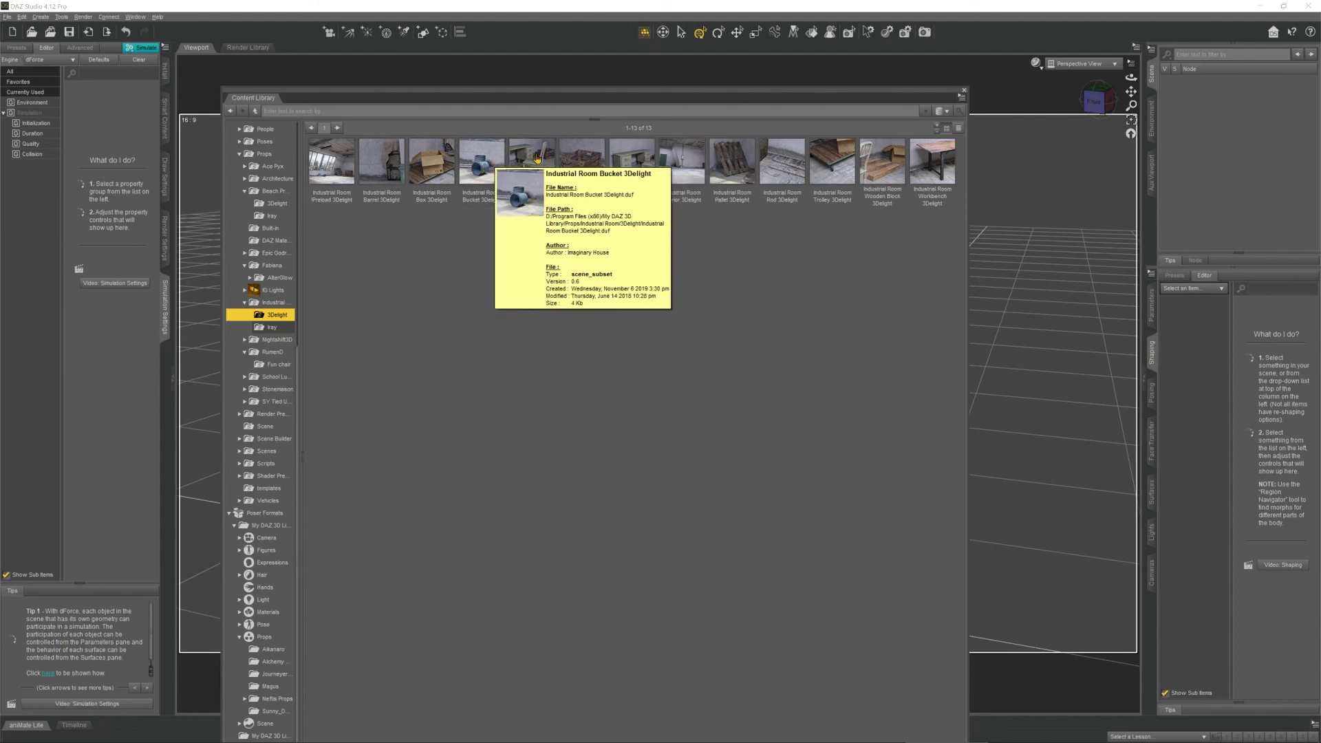
pyautogui.moveTo(580, 164)
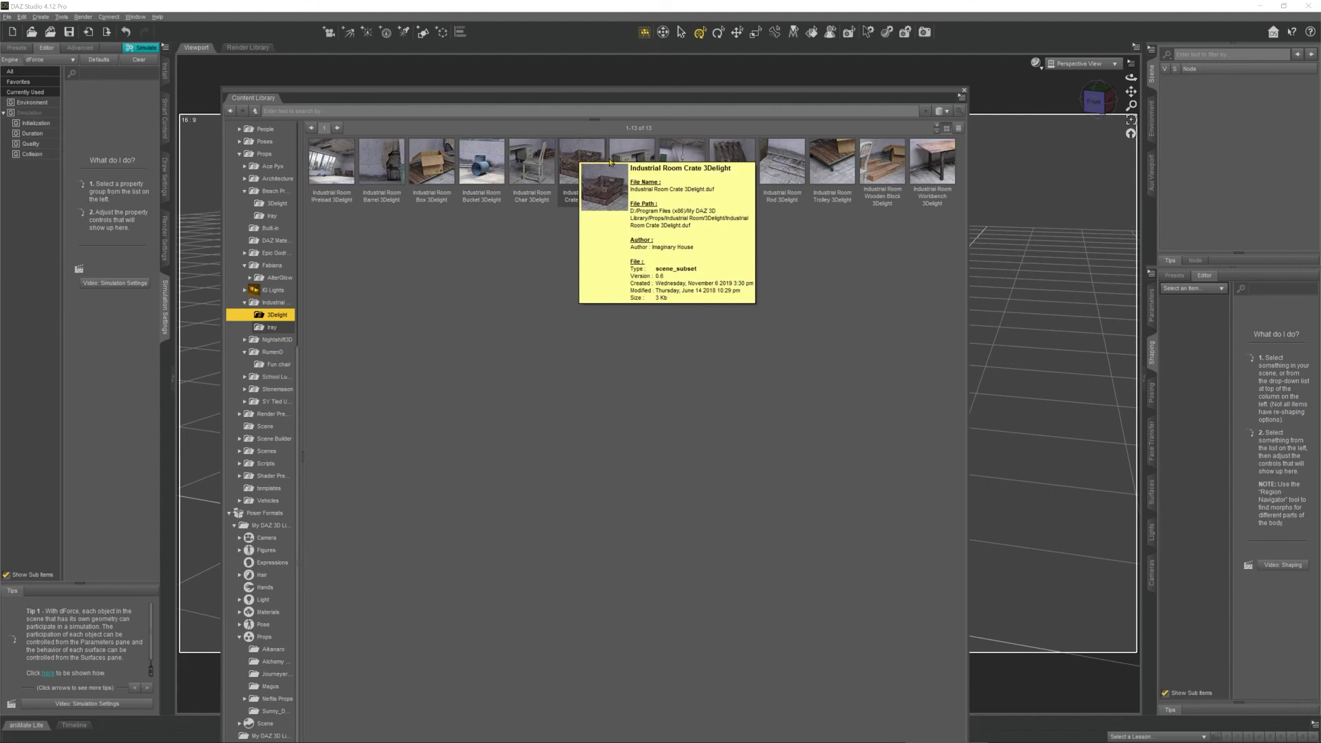
pyautogui.moveTo(734, 160)
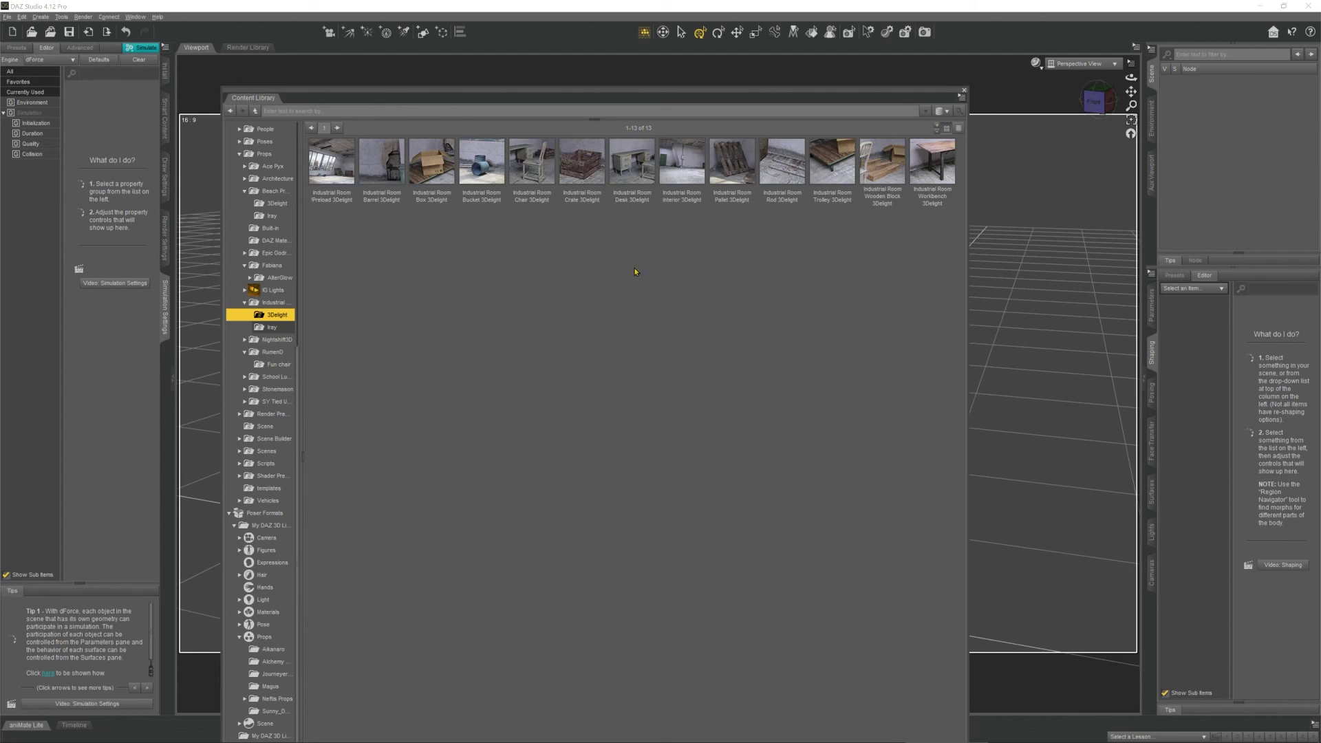
pyautogui.doubleClick(527, 158)
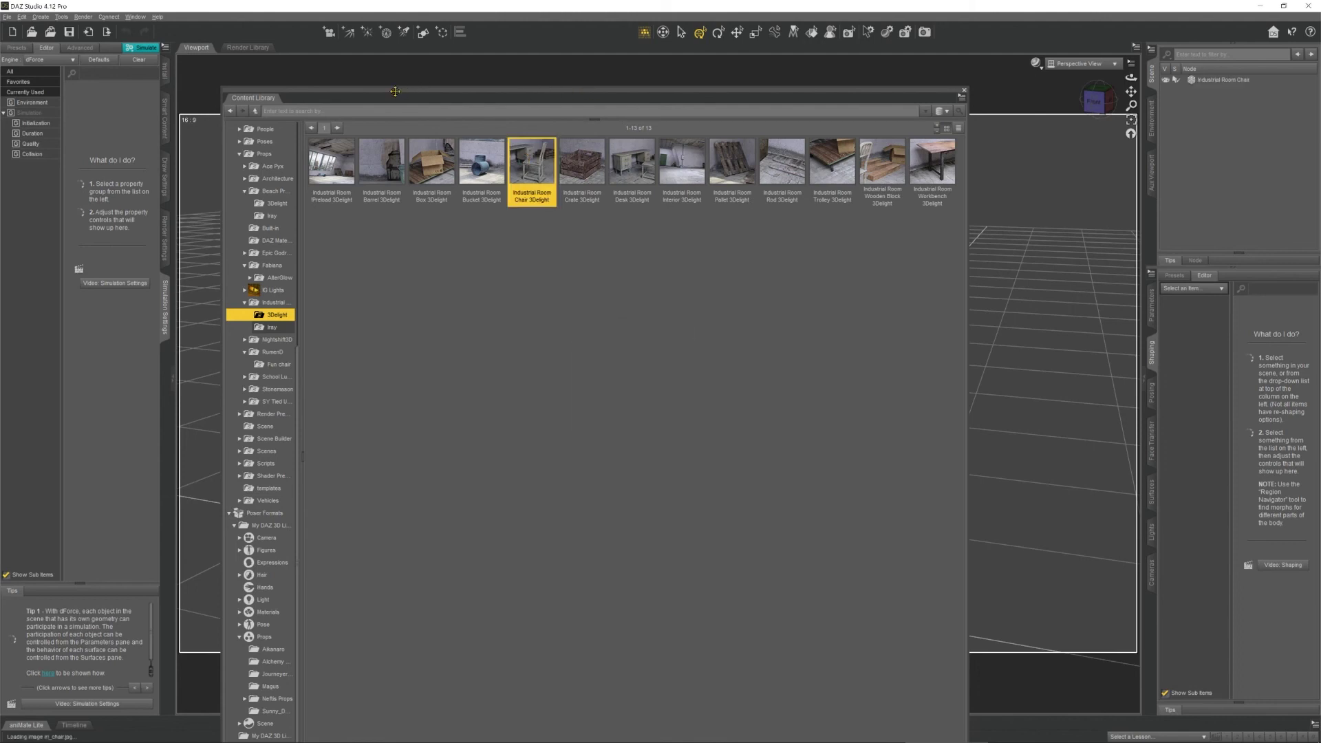
pyautogui.moveTo(409, 89); pyautogui.dragTo(1318, 200)
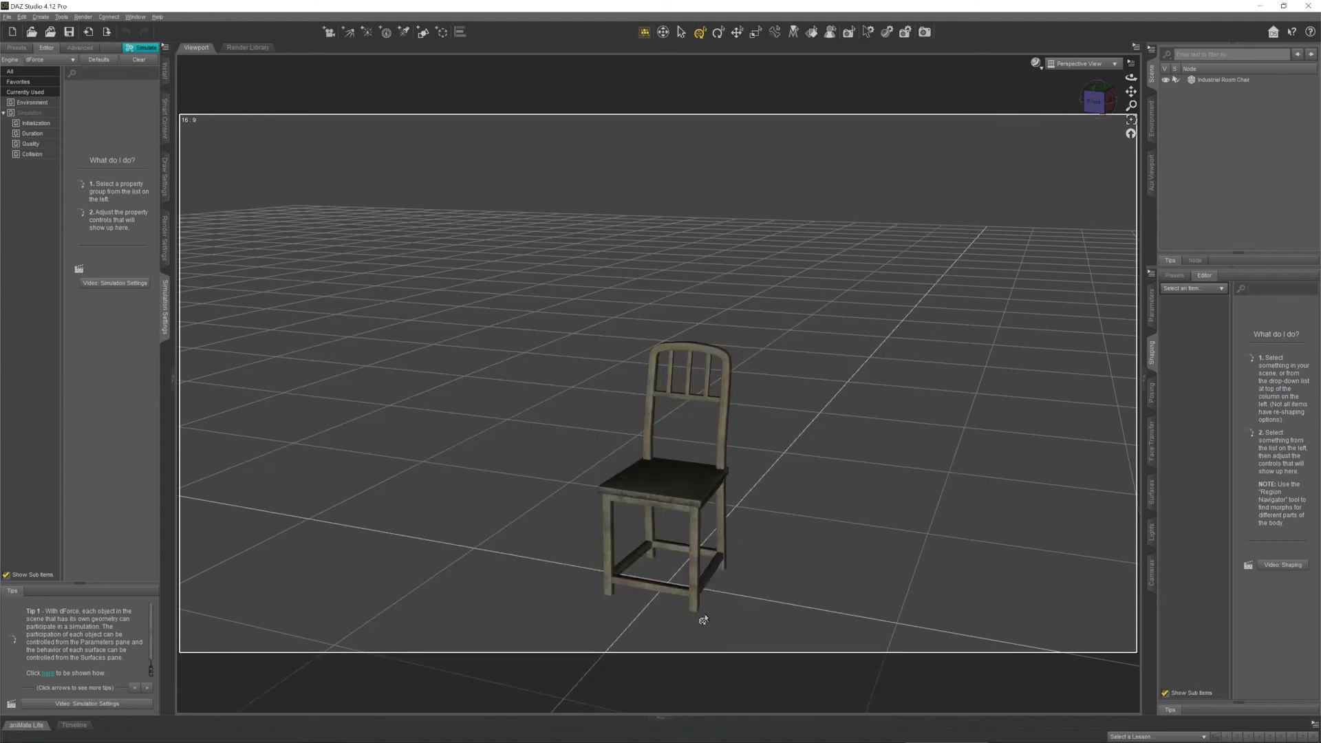